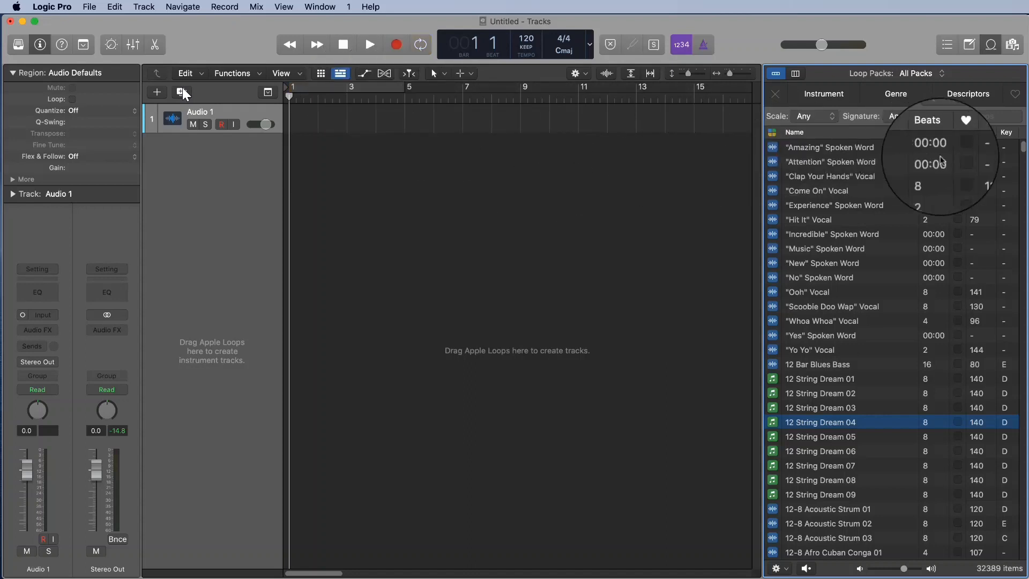
- Search the loop library for "Break bump"
left_click(956, 117)
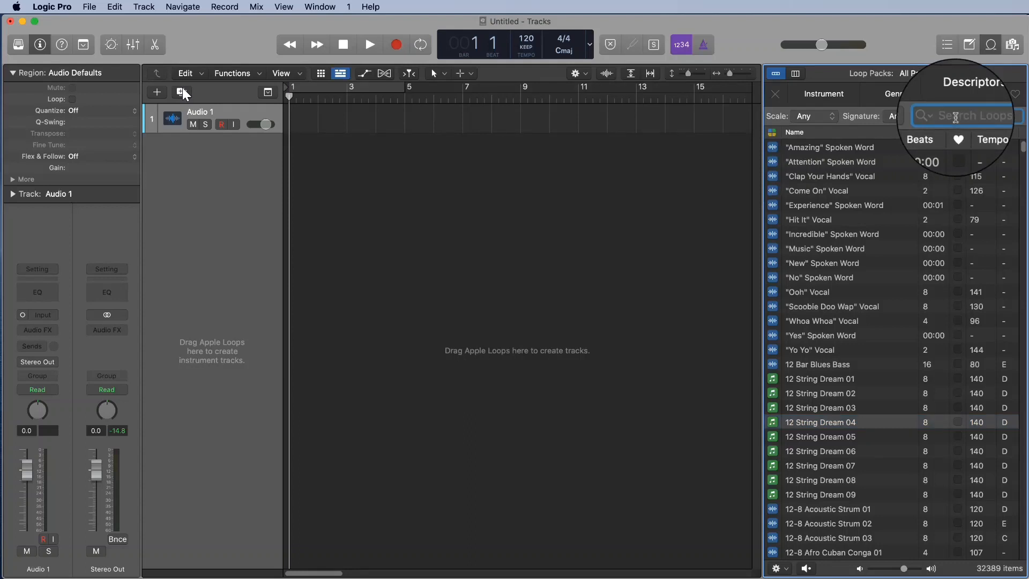
type("Be")
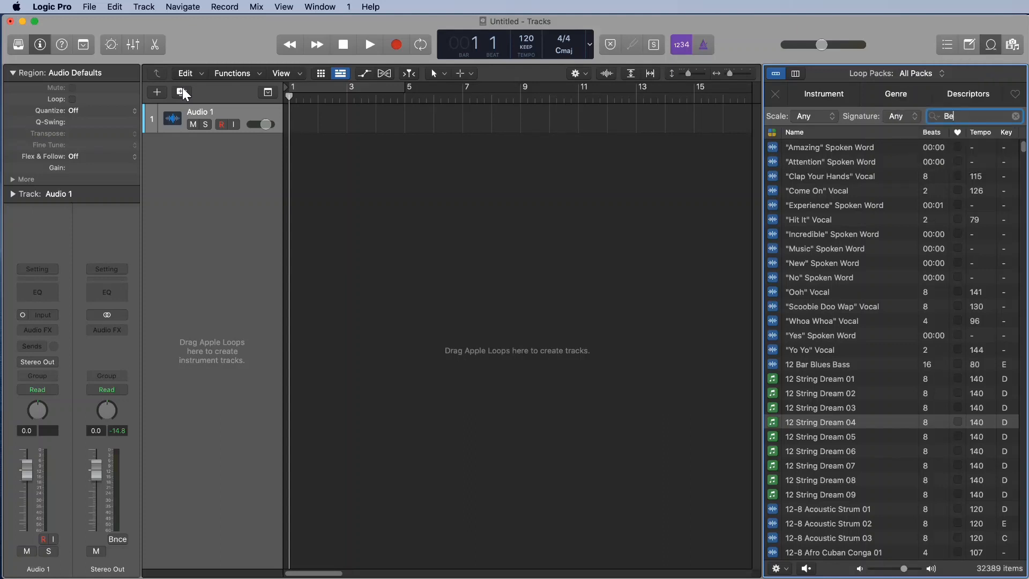
type("ar")
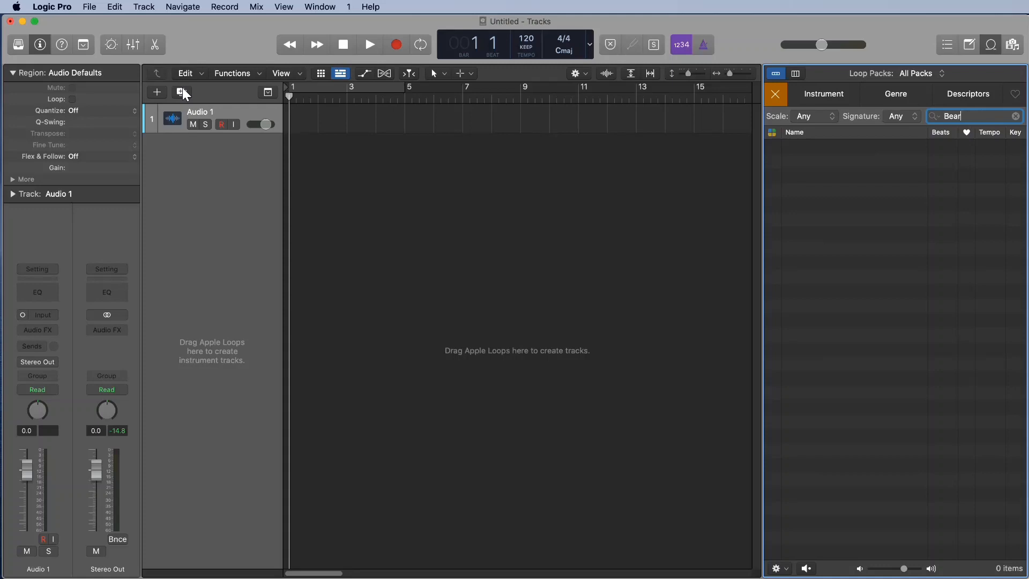
key("BackSpace")
type("re")
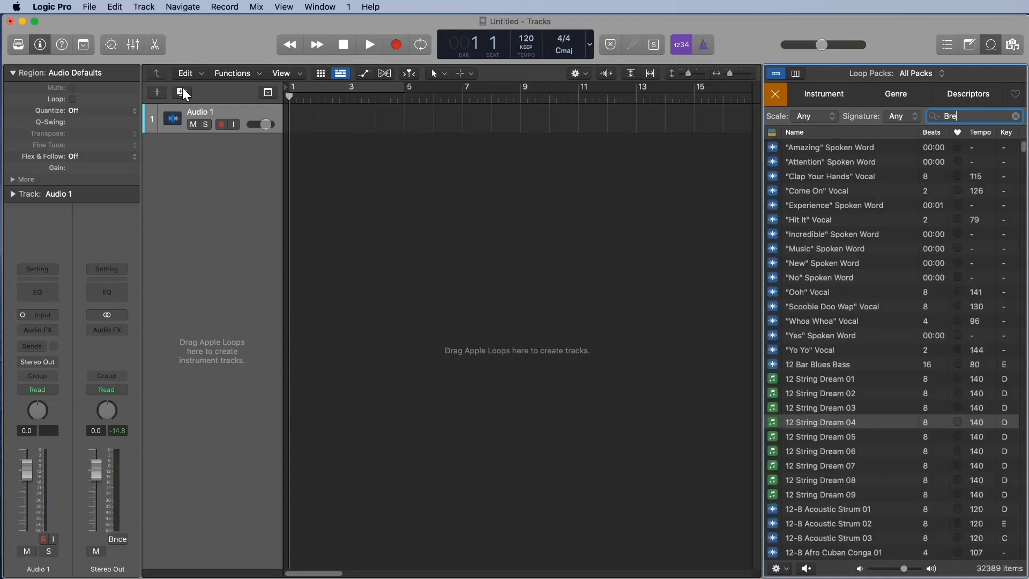
type("ak")
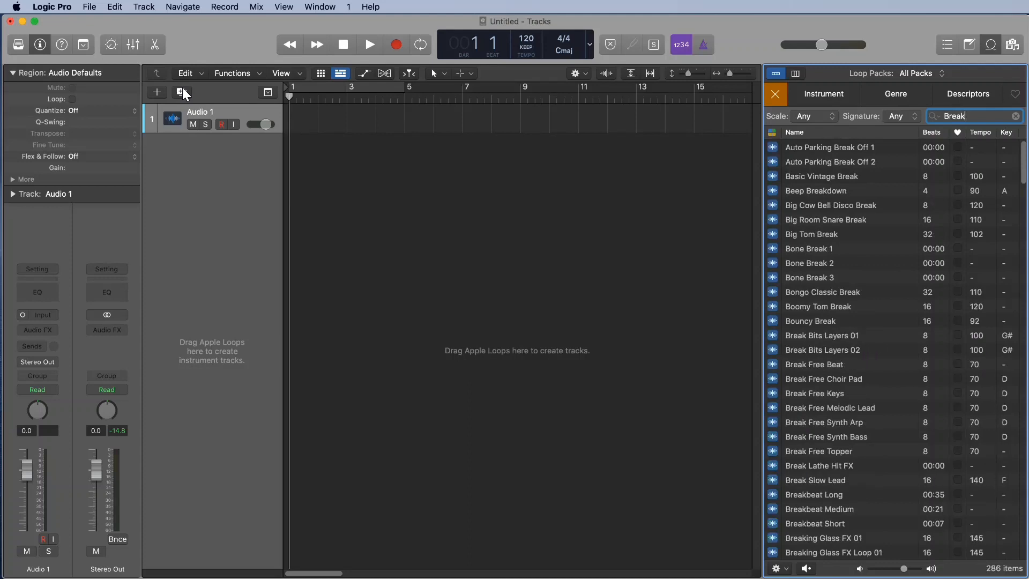
type(" bump")
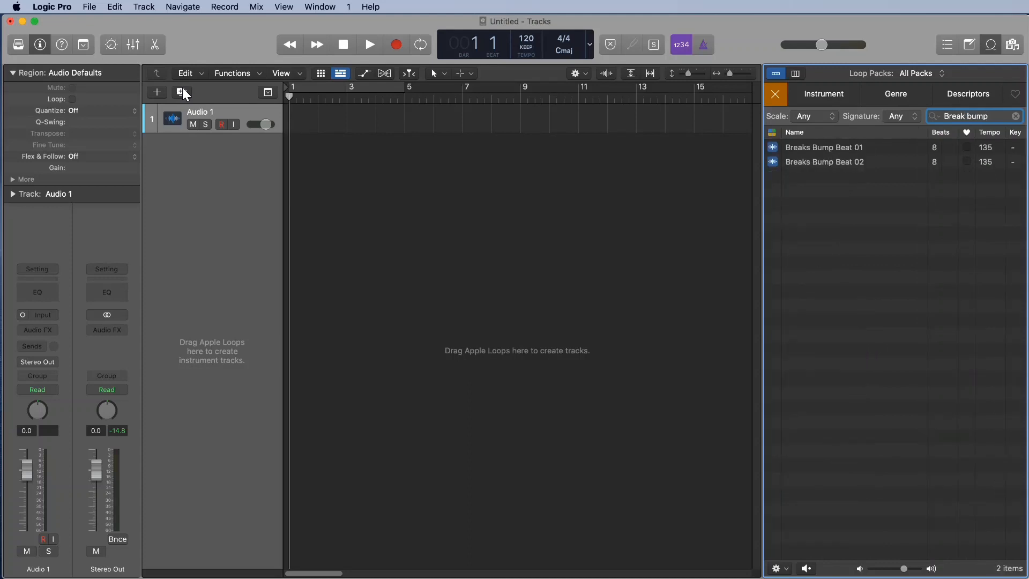
- Preview the Breaks Bump Beat 01 loop and place it on the audio track at bar 1
left_click(858, 148)
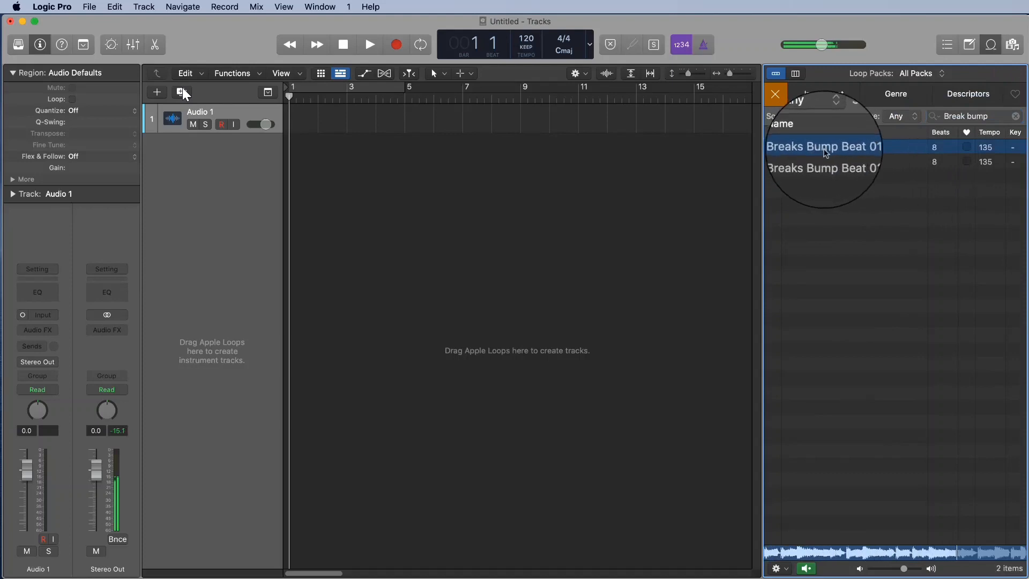
left_click_drag(827, 153, 291, 119)
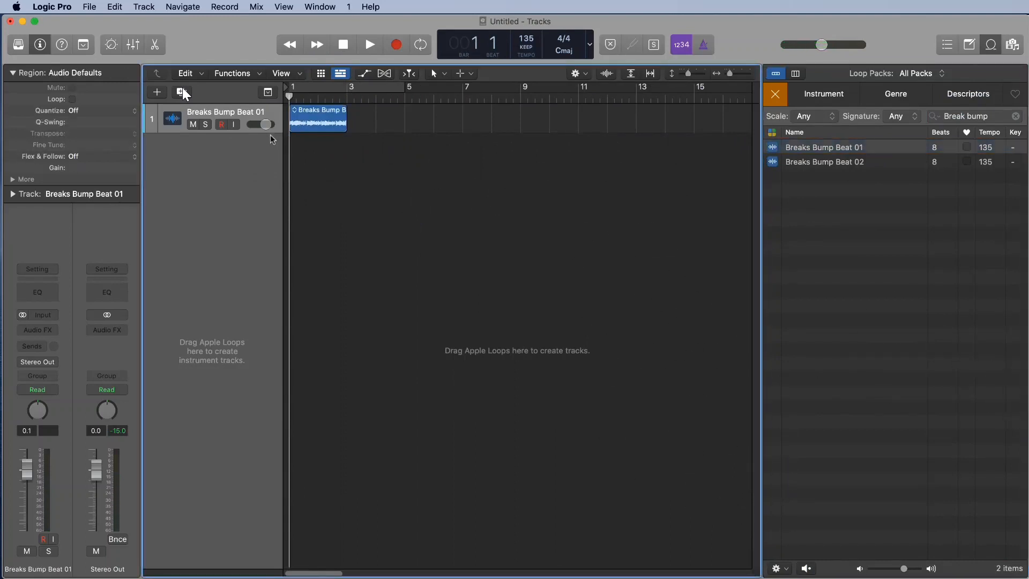
- Enlarge the drum loop track's height and zoom the timeline in around the two-bar region at bar 1
left_click_drag(272, 133, 283, 172)
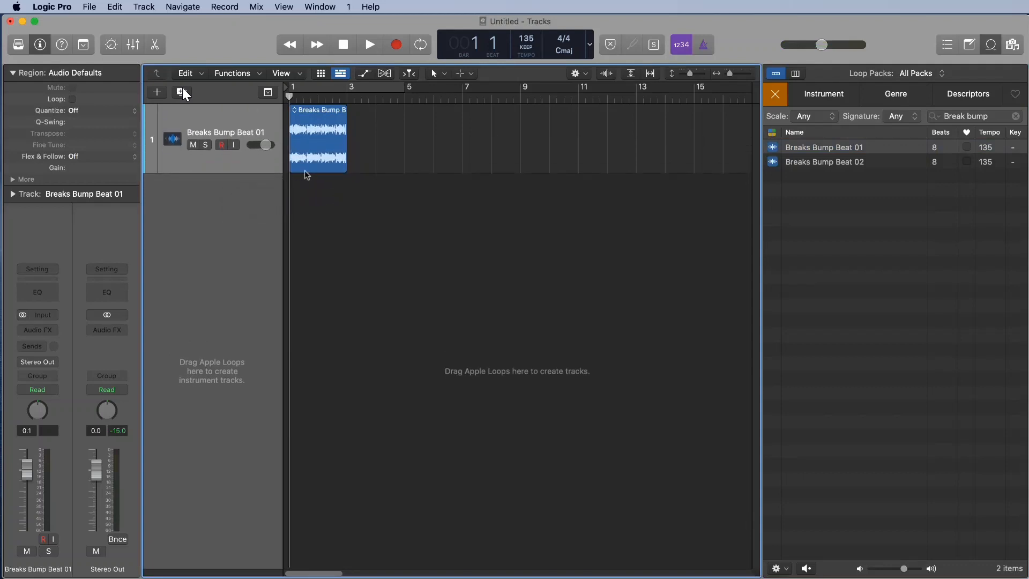
key("super+Right")
key("super+Right")
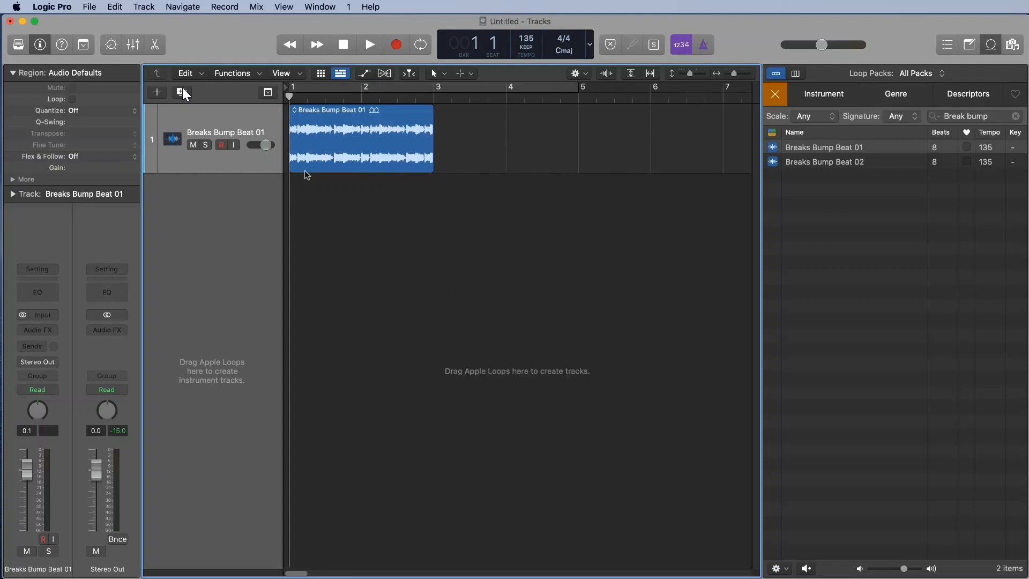
key("super+Left")
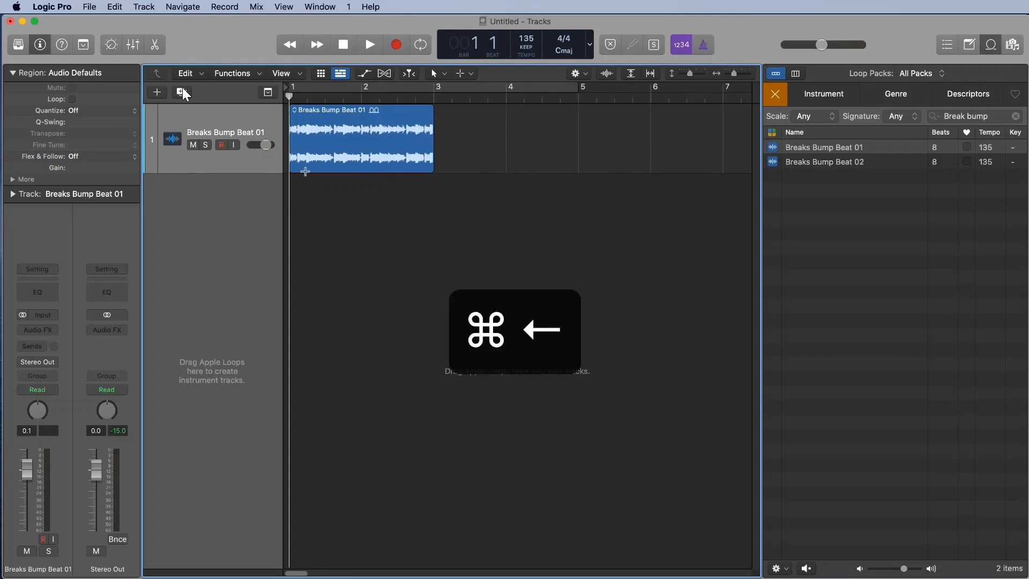
key("super+Left")
key("super+Left")
key("super+Left")
key("super+Left")
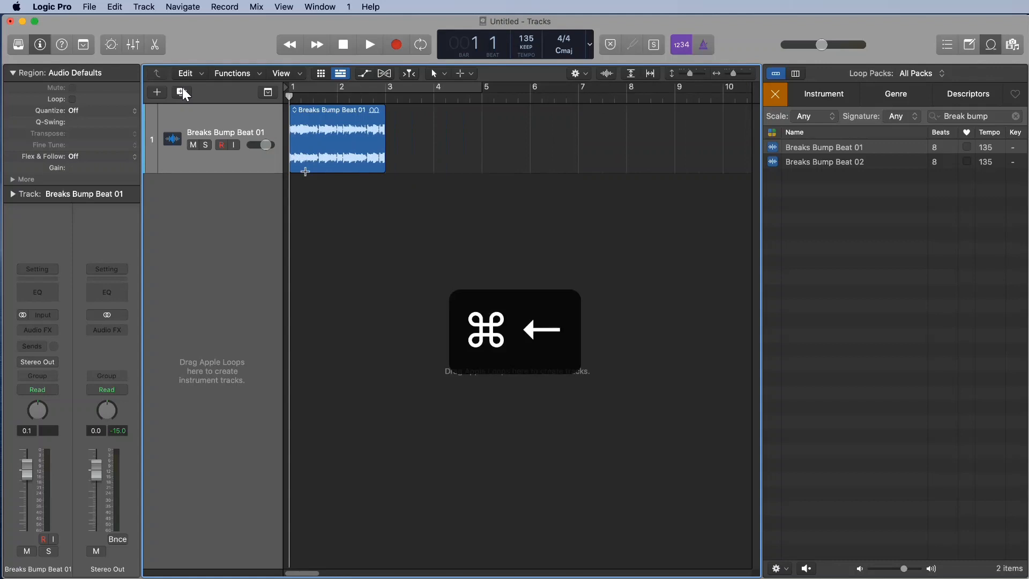
key("super+Up")
key("super+Up")
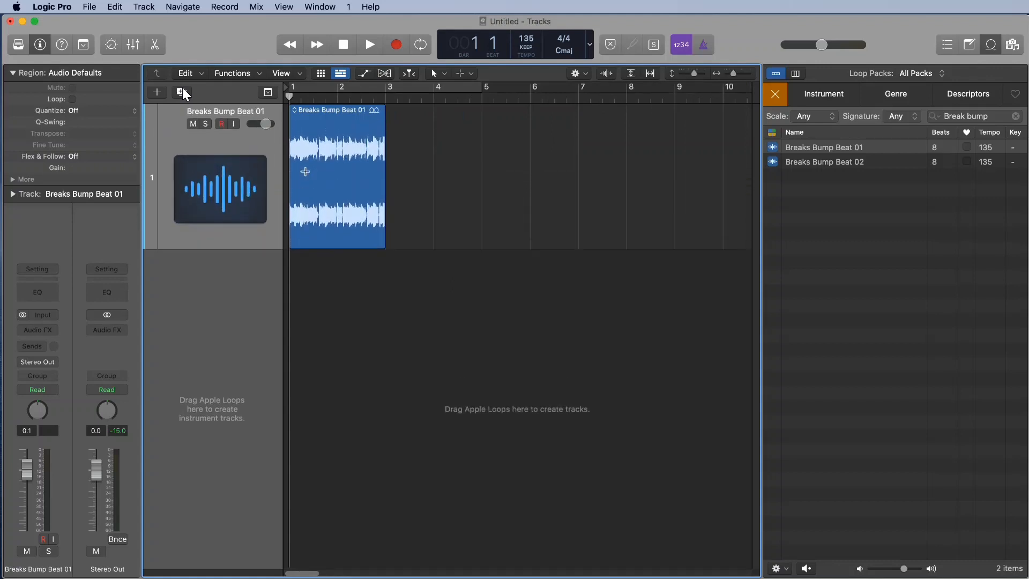
key("super+Down")
key("super+Right")
key("super+Right")
key("super+Right")
key("super+Right")
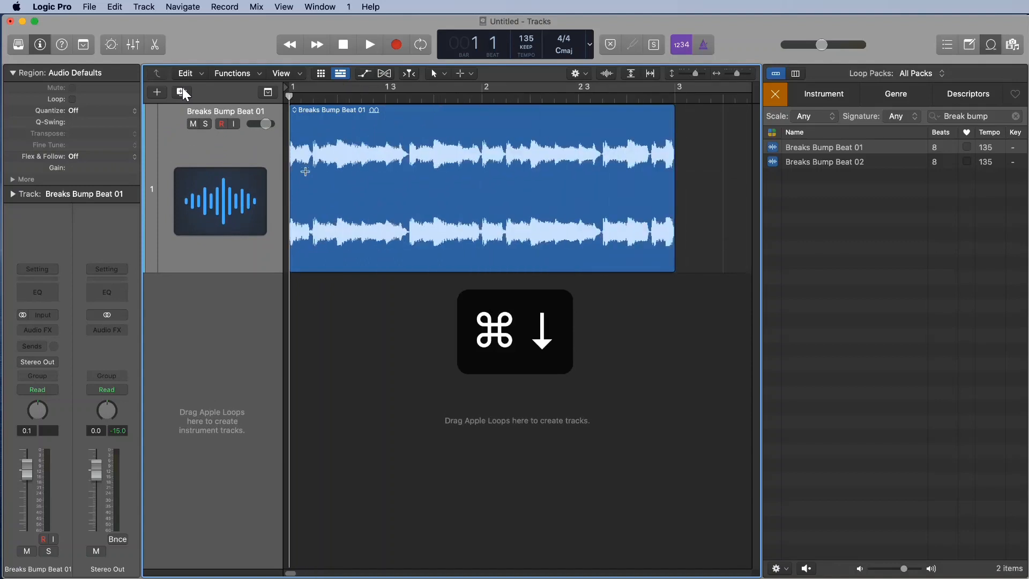
key("super+Left")
key("super+Left")
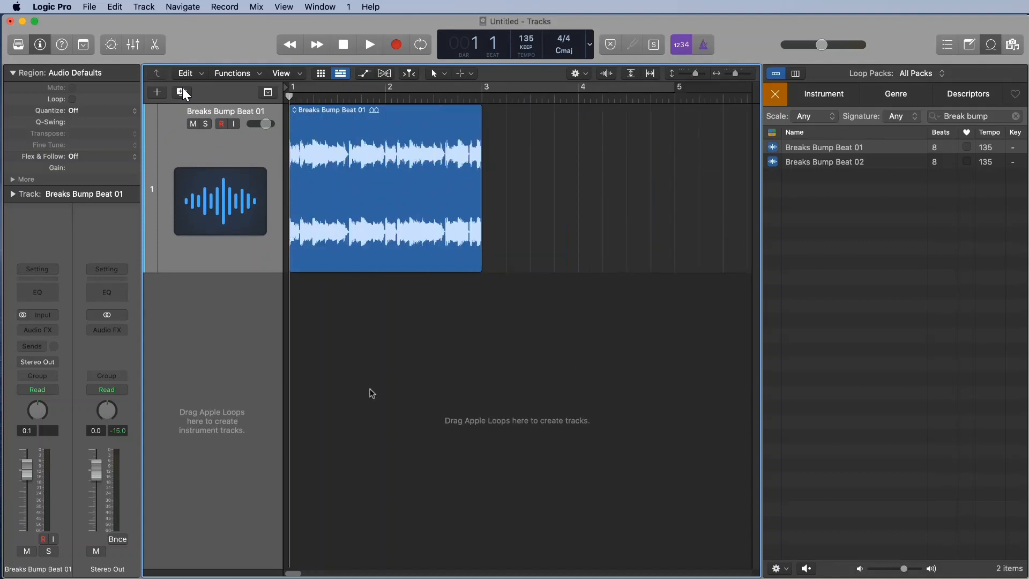
- Select the Breaks Bump Beat 01 region and set the cycle range to its length, from bar 1 to bar 3
left_click(419, 204)
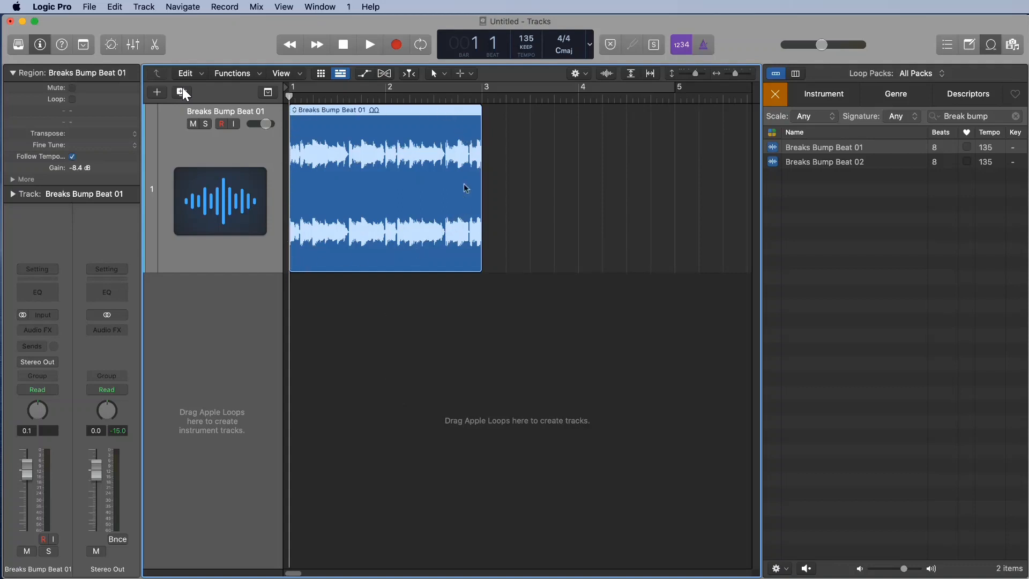
left_click(414, 306)
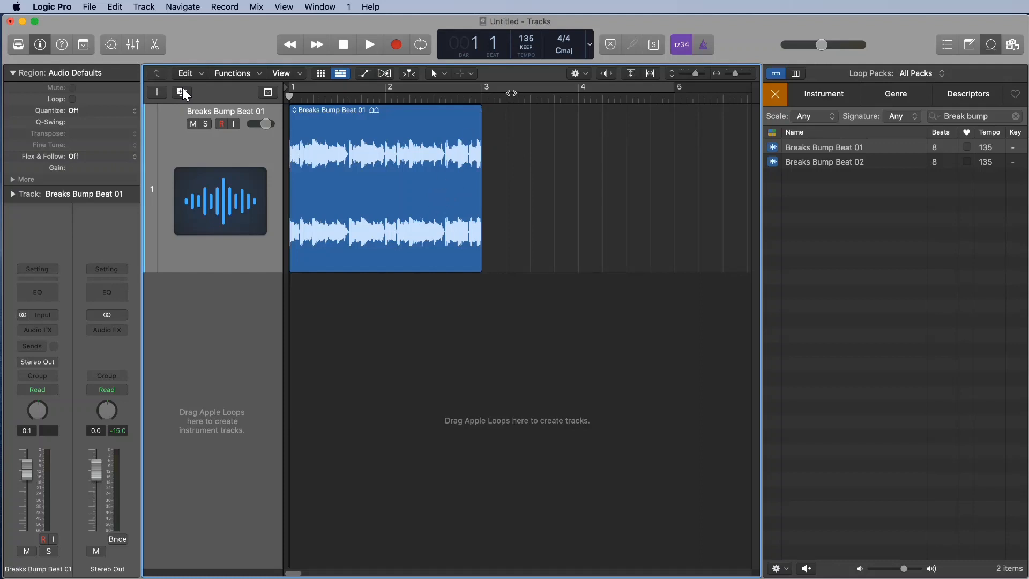
key("u")
left_click(414, 167)
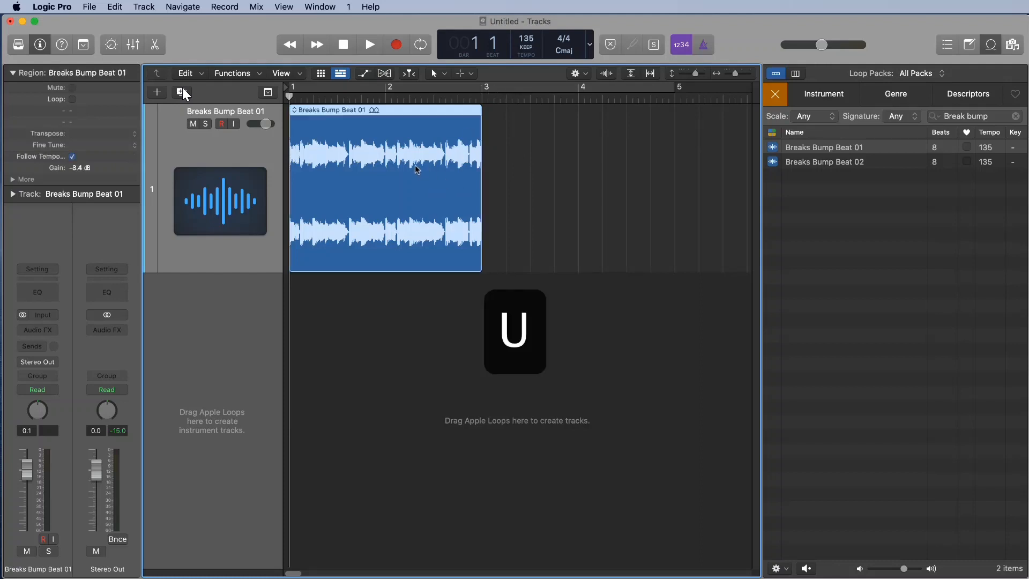
key("u")
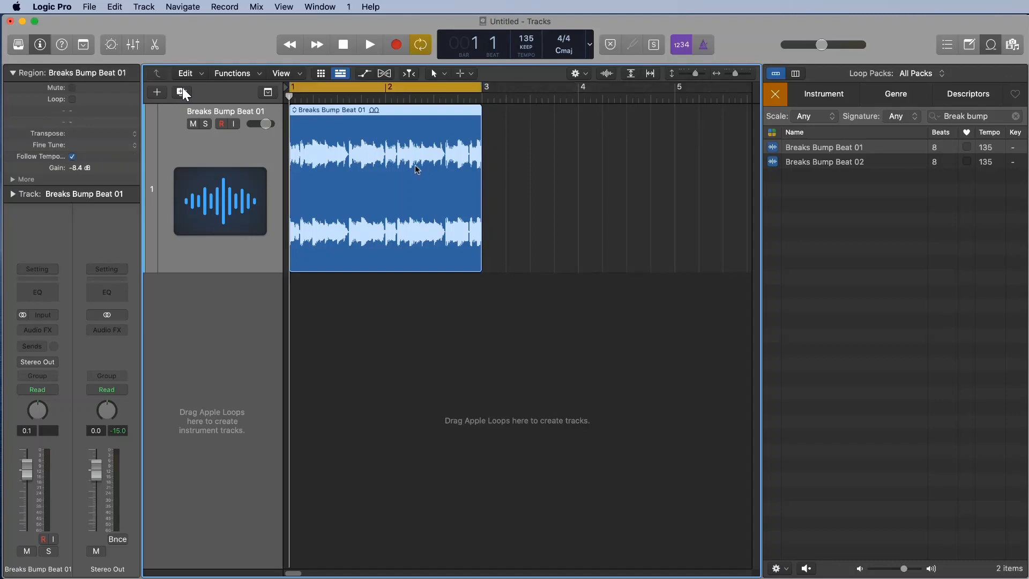
key("u")
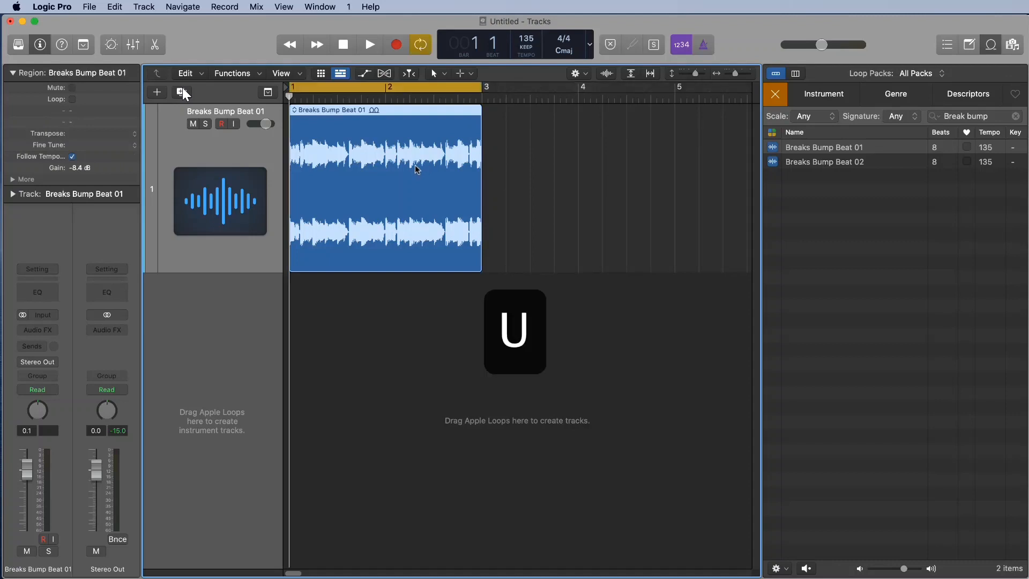
- Toggle cycle mode on and off several times, leaving it off
key("c")
key("c")
key("c")
key("c")
key("c")
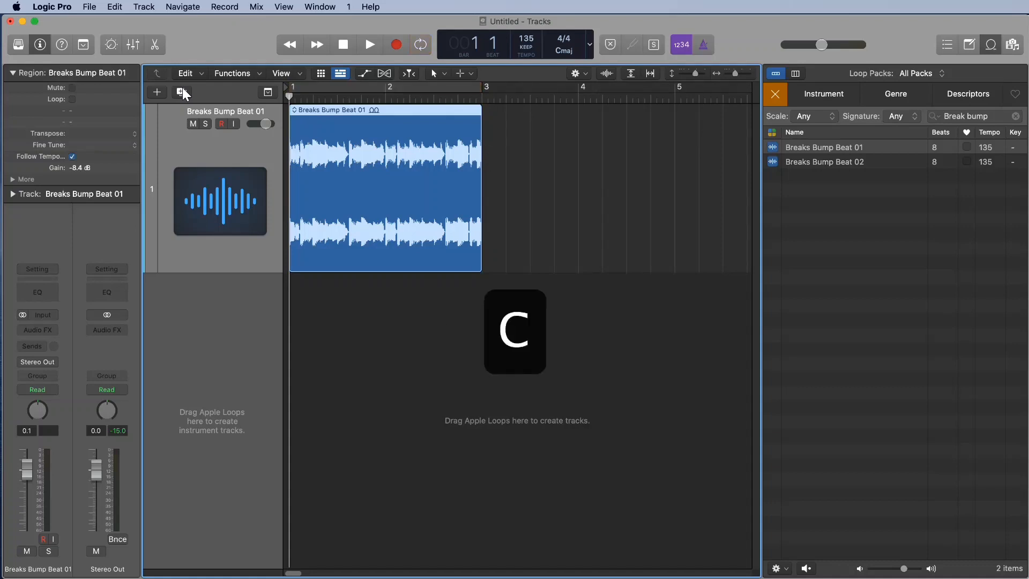
- Loop the drum region out to bar 5, match the cycle range to it, and switch cycle mode off
left_click_drag(481, 111, 674, 116)
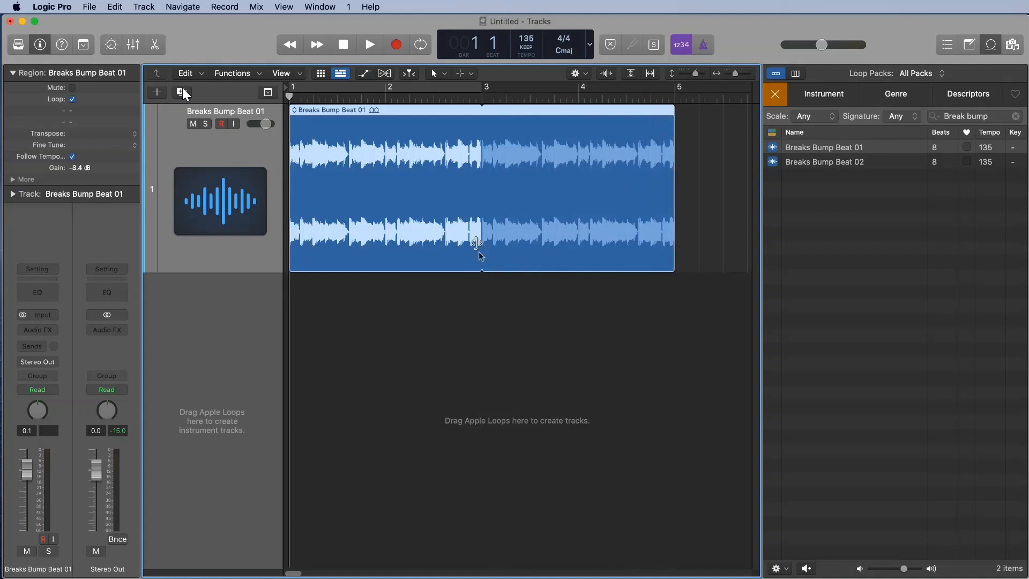
key("u")
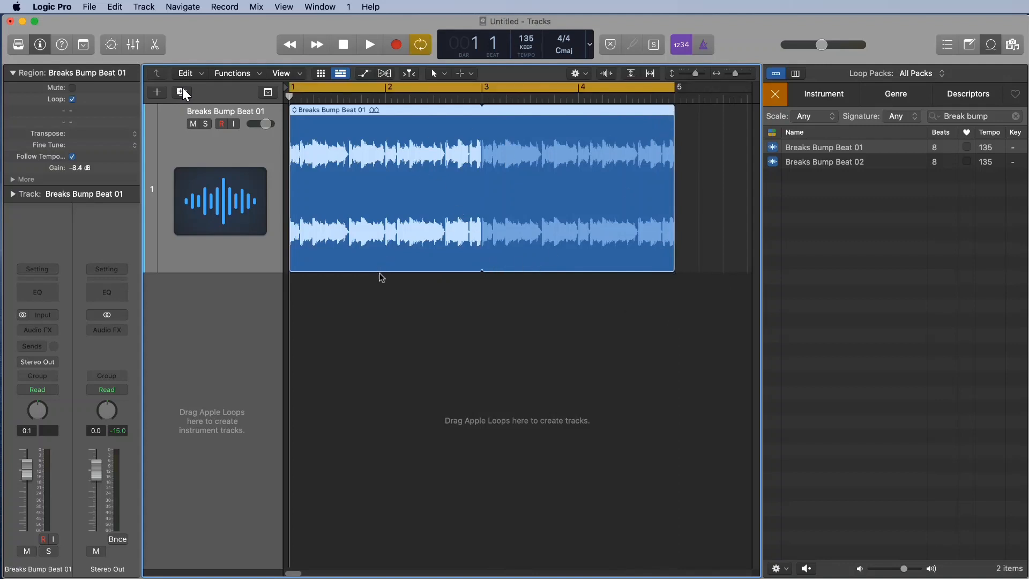
key("c")
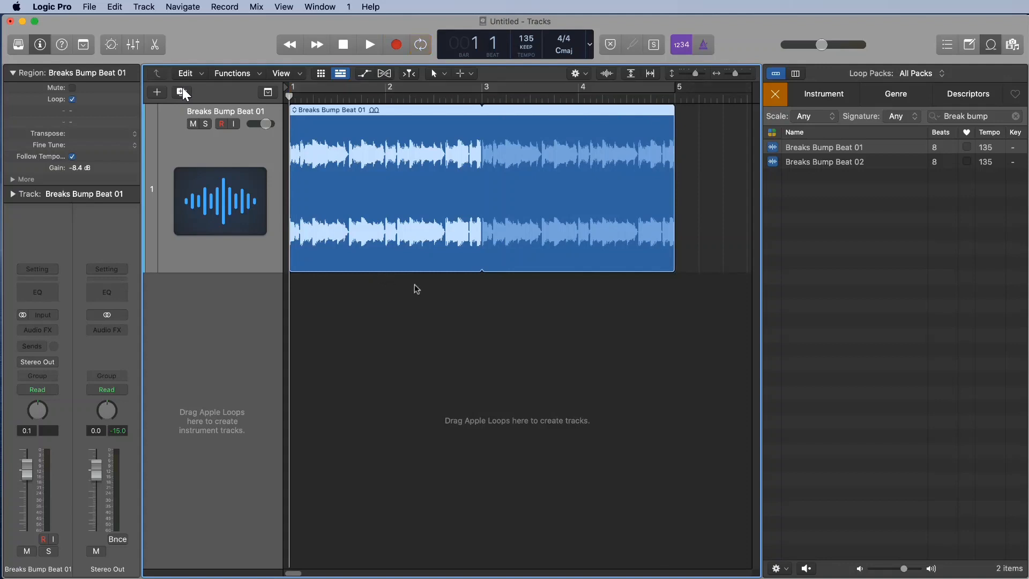
- Shorten the looped drum region back to a single two-bar pass ending at bar 3
left_click_drag(673, 120, 482, 120)
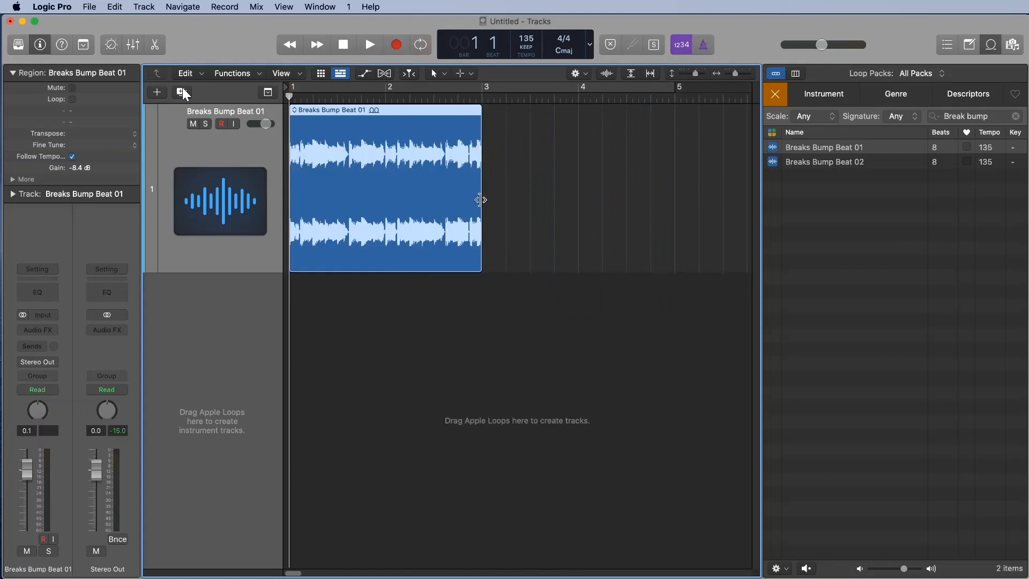
mouse_move(482, 198)
left_mouse_down()
mouse_move(463, 199)
mouse_move(479, 198)
left_mouse_up()
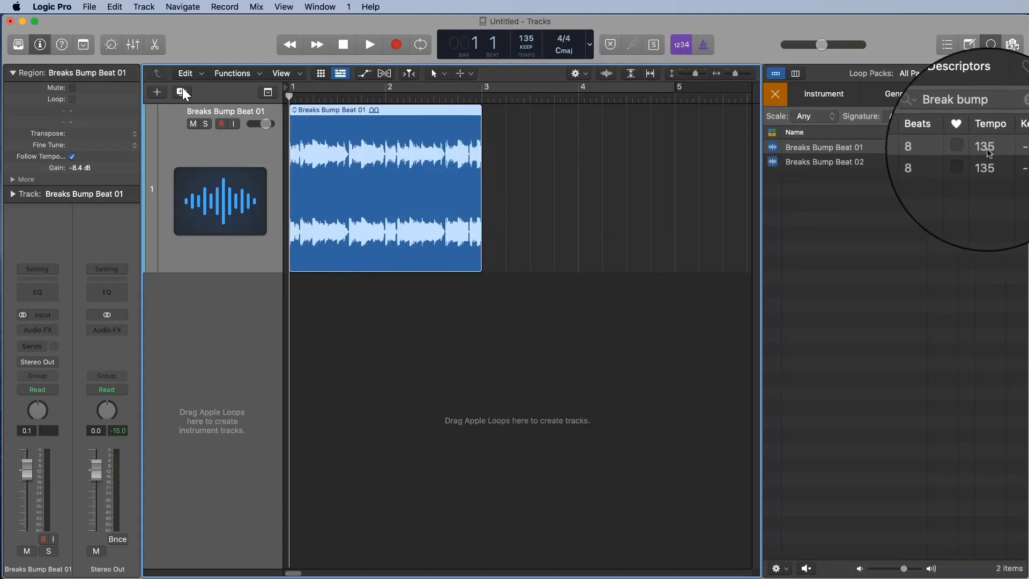
- Hide and reopen the Loop Browser to demonstrate toggling it
key("o")
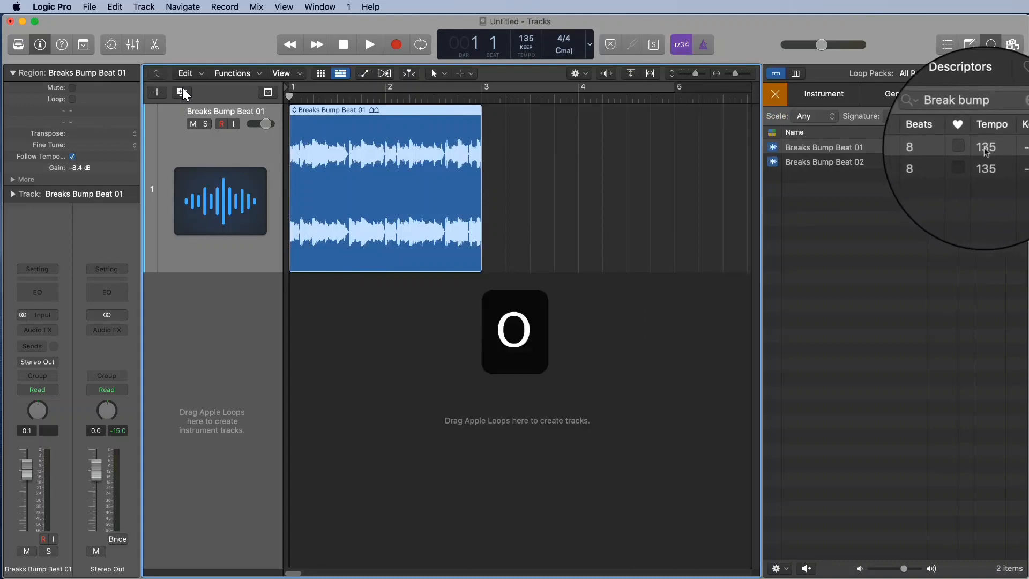
key("o")
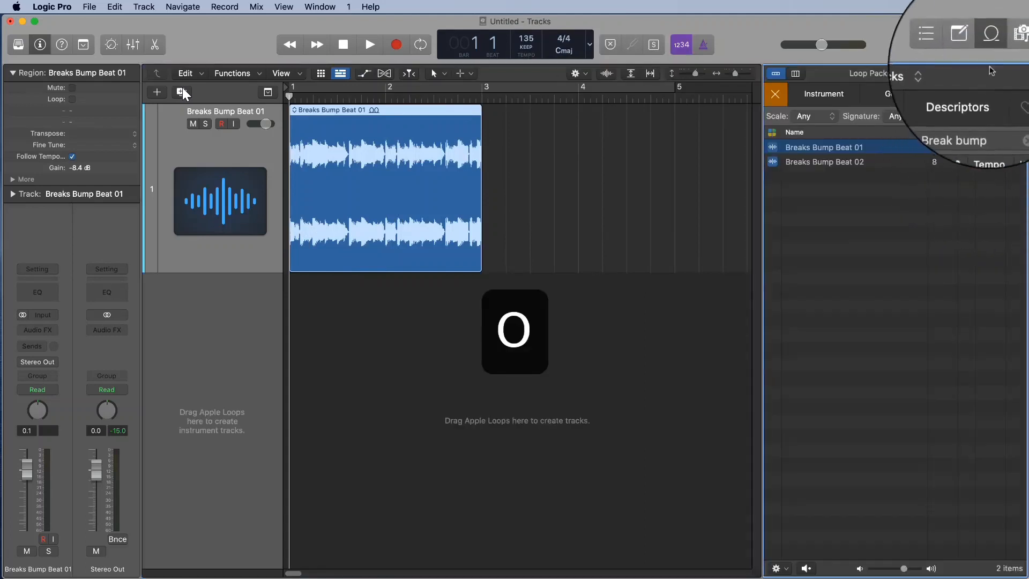
left_click(991, 45)
left_click(991, 45)
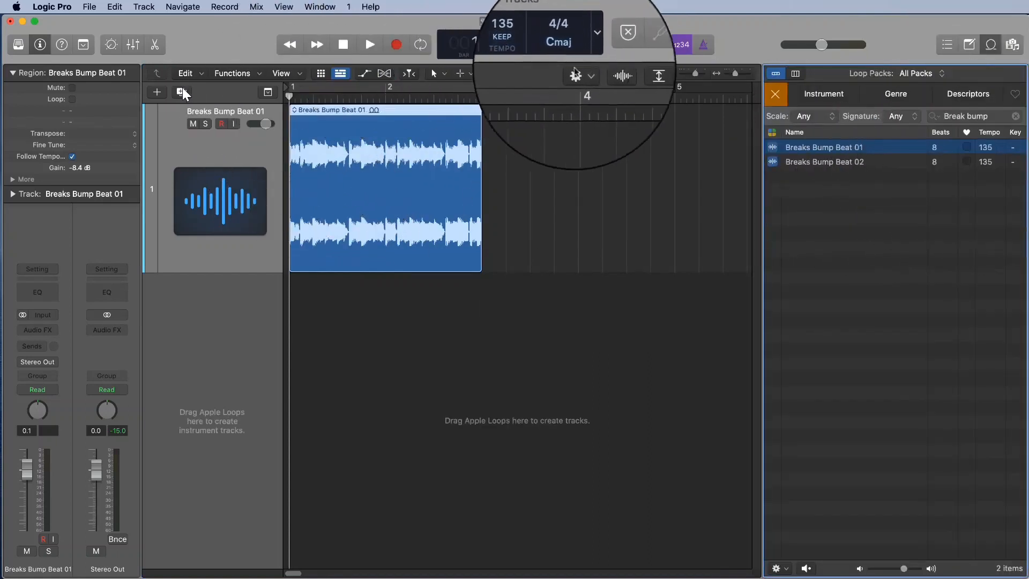
- Switch the control bar's LCD to Custom and add Sample Rate or Punch Locators and Key Signature / Project End to it
left_click(589, 46)
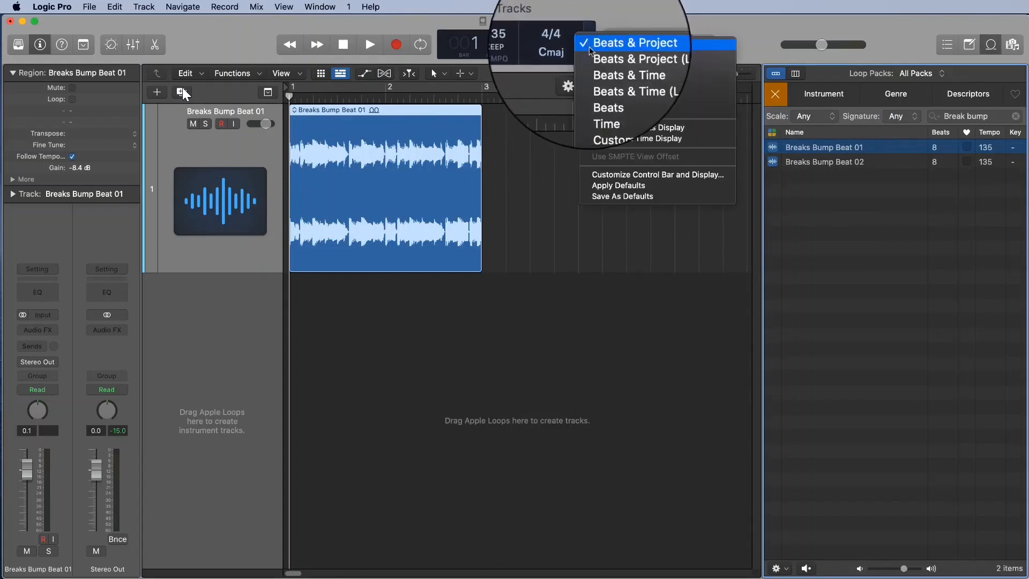
left_click(622, 114)
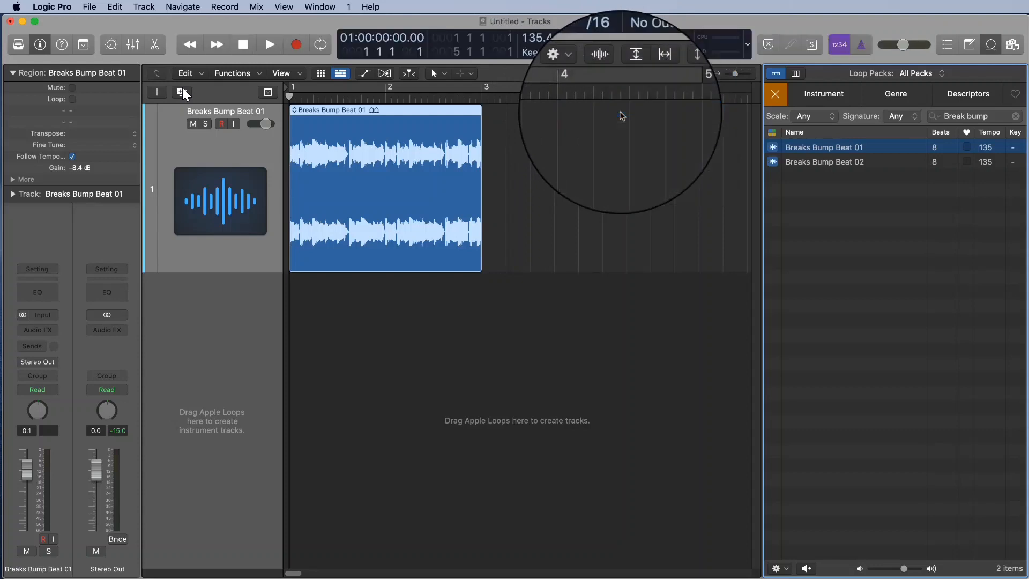
right_click(766, 56)
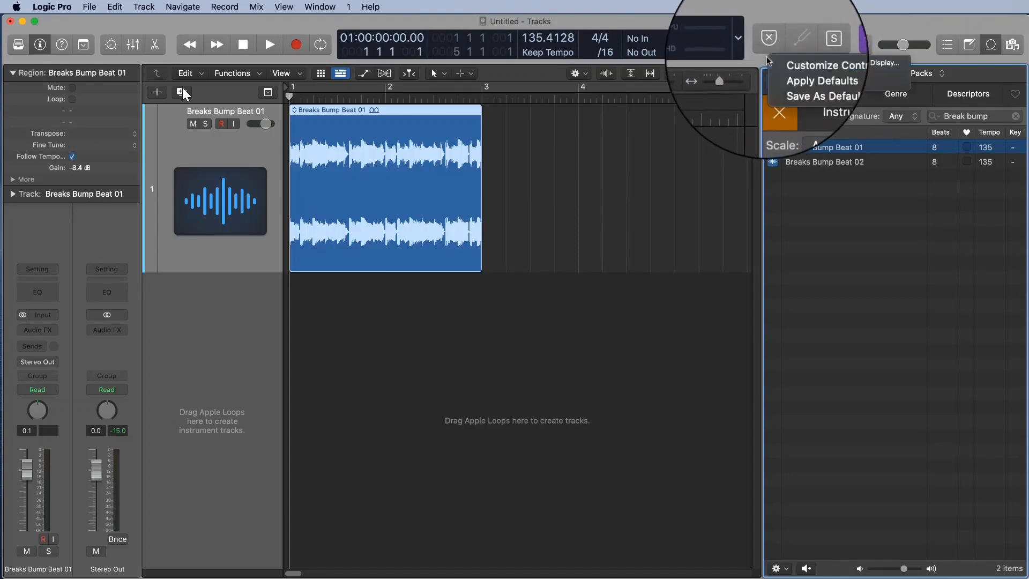
left_click(788, 65)
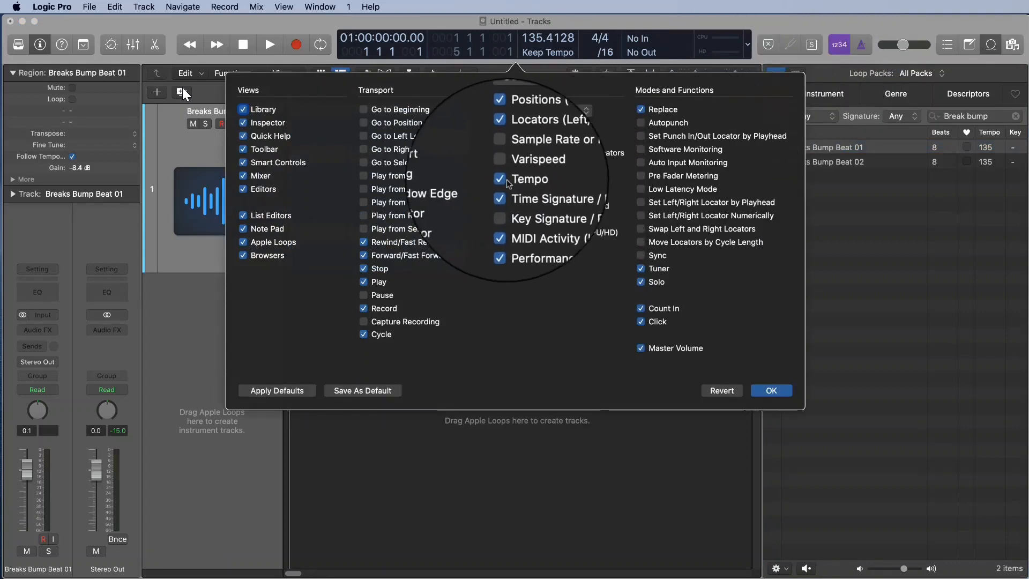
left_click(502, 207)
left_click(502, 153)
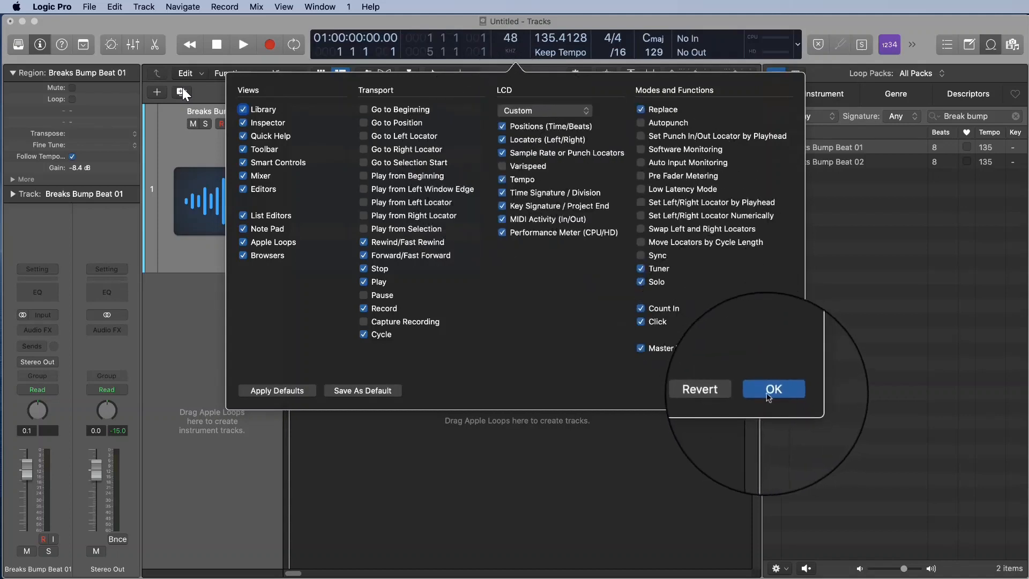
left_click(769, 398)
- Play the drum region, return the playhead to the project start, and play again through to bar 4
left_click(242, 45)
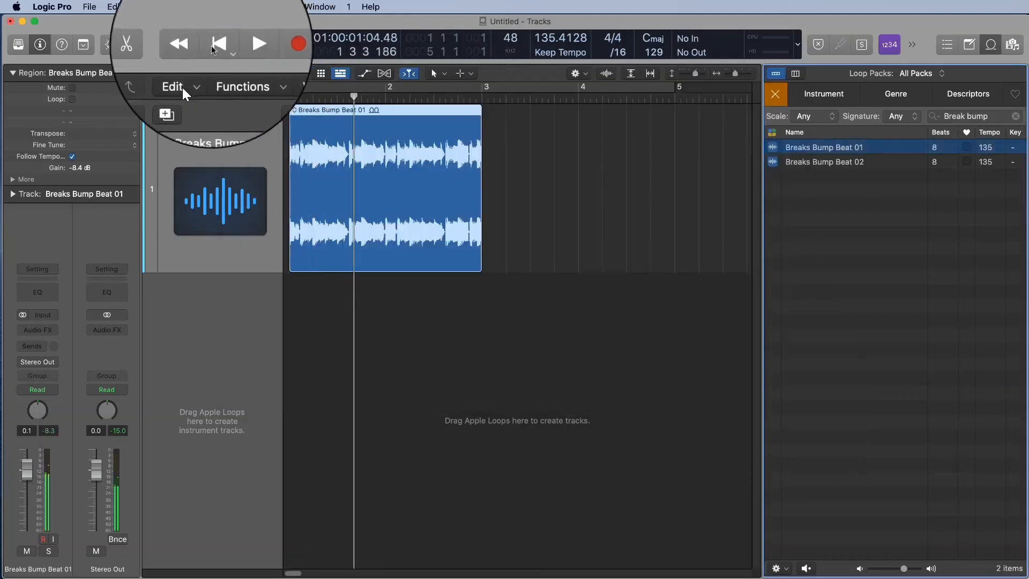
left_click(190, 45)
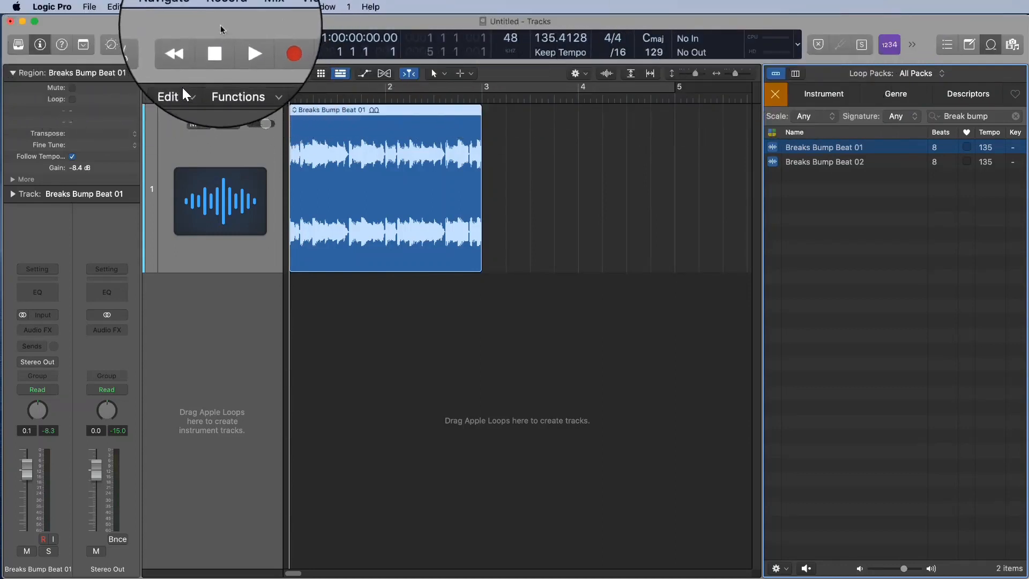
key("space")
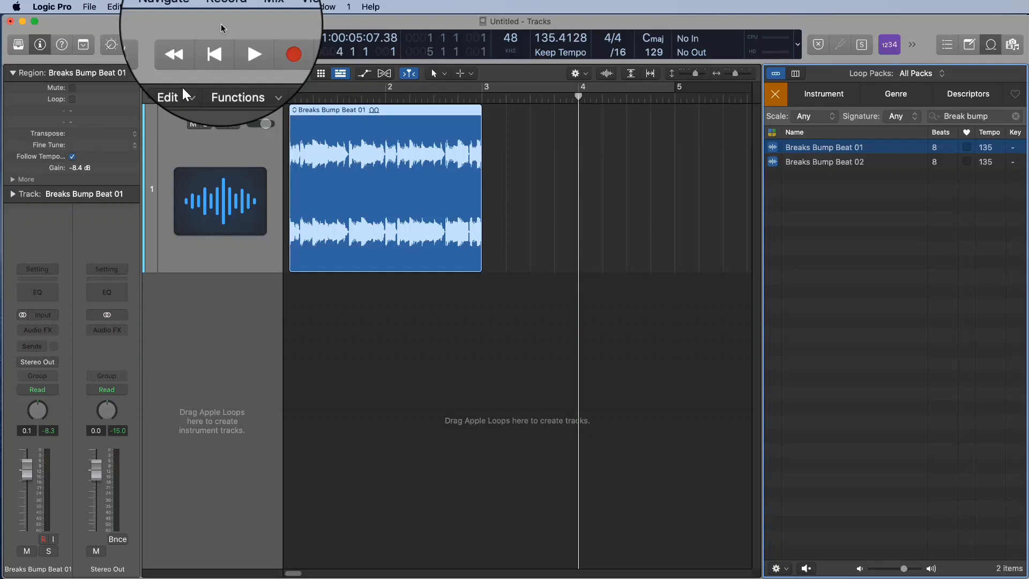
- Rewind the playhead bar by bar to the project start, and scrub it to beat 2 of bar 1 and back
key("comma")
key("comma")
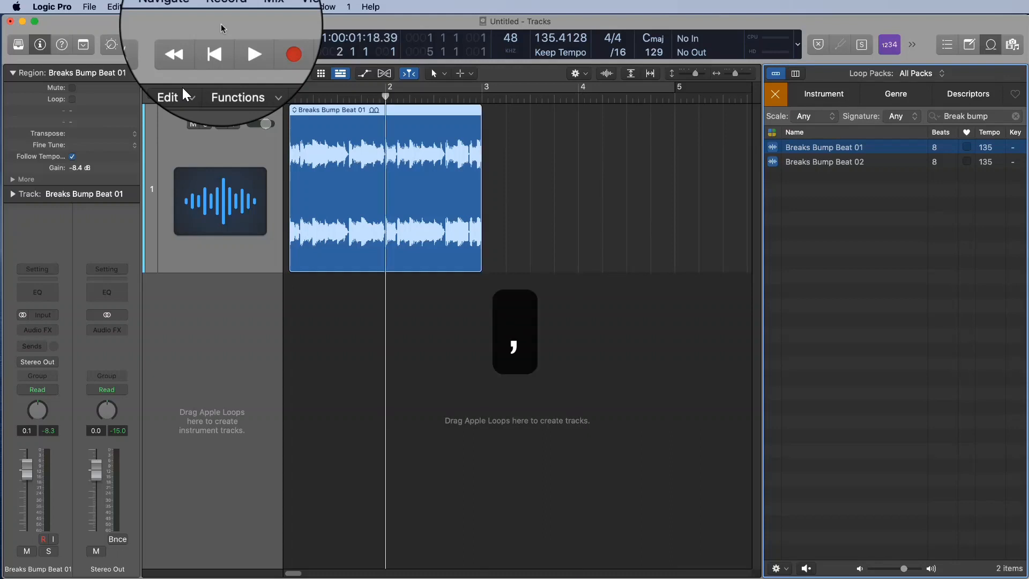
key("comma")
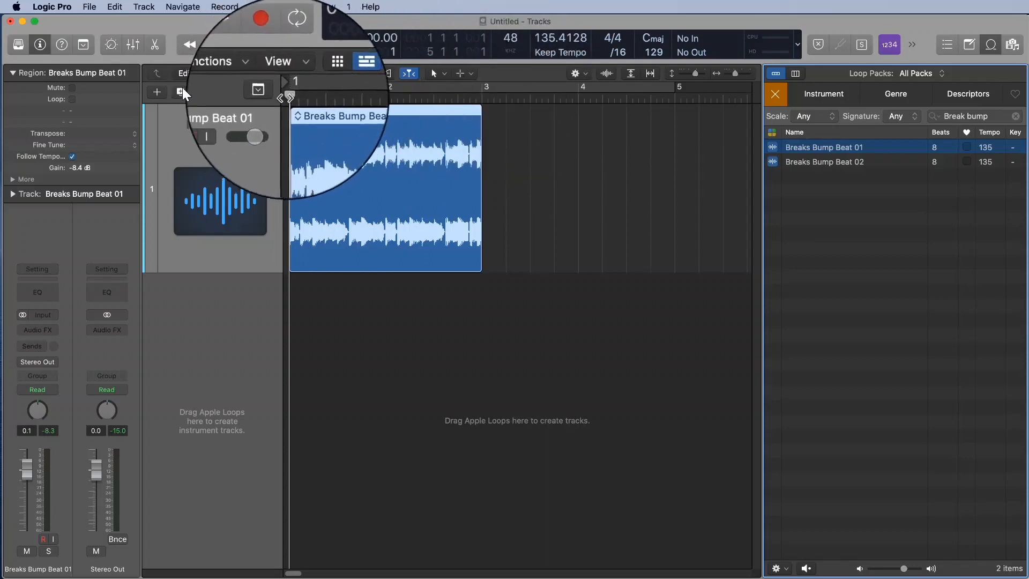
left_click_drag(288, 98, 314, 95)
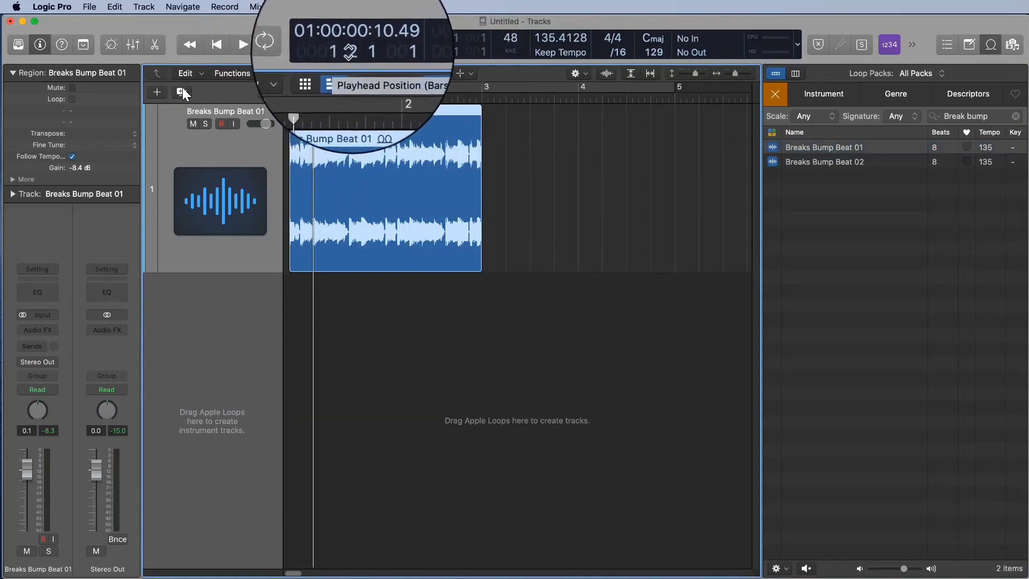
left_click_drag(314, 97, 290, 97)
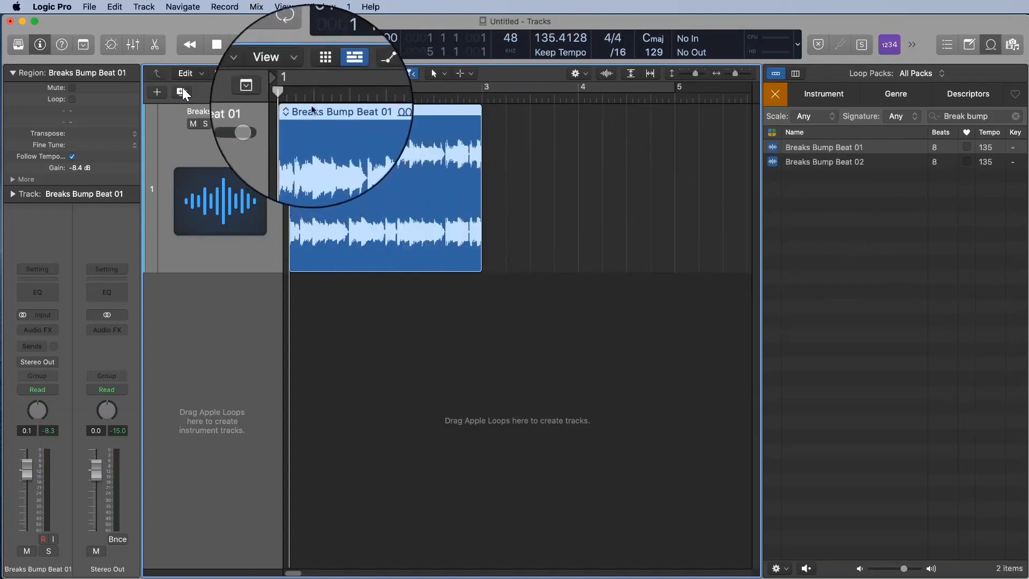
- Start and stop playback of the drum region repeatedly, returning the playhead to the project start before the last pass
key("space")
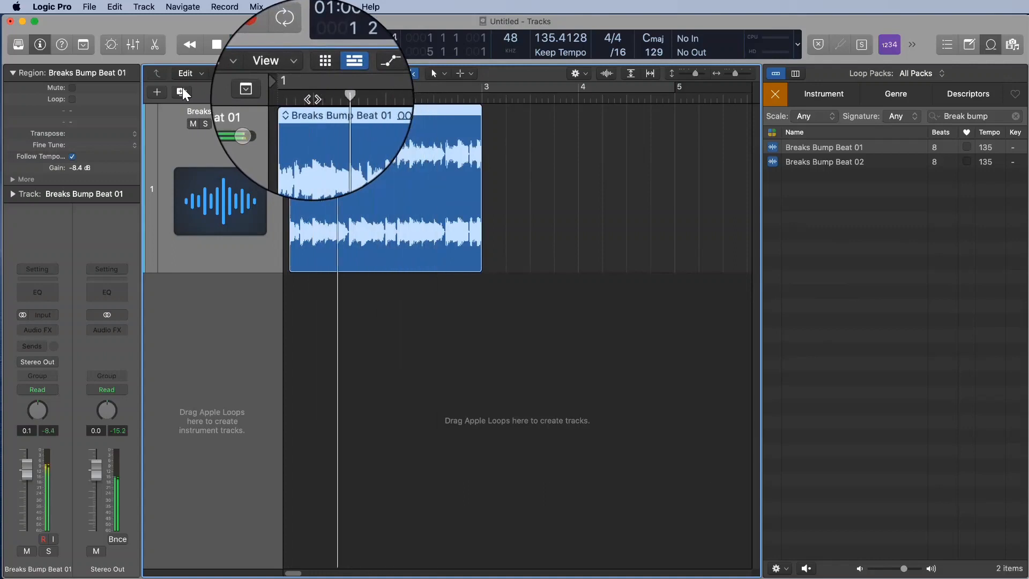
key("space")
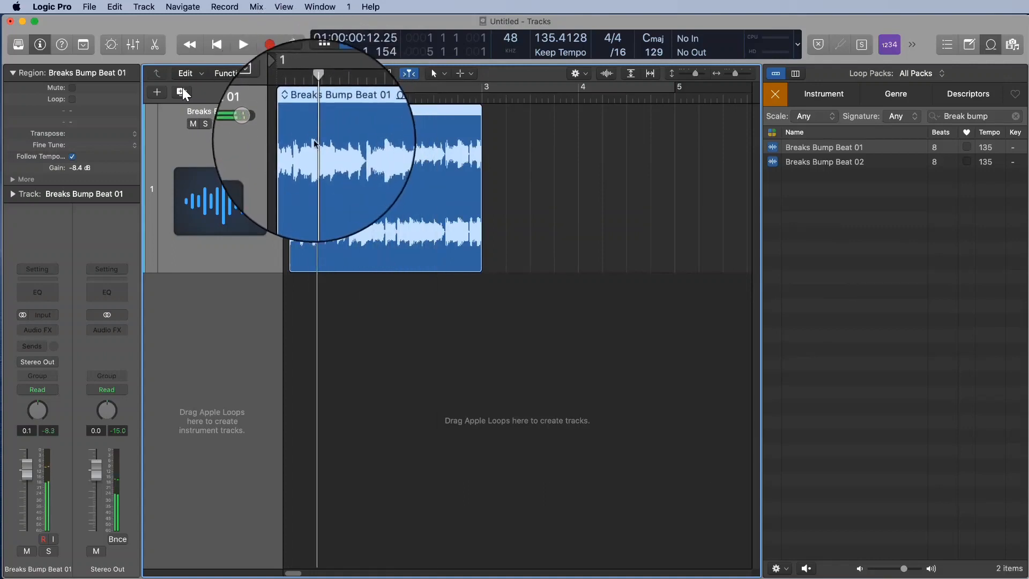
key("space")
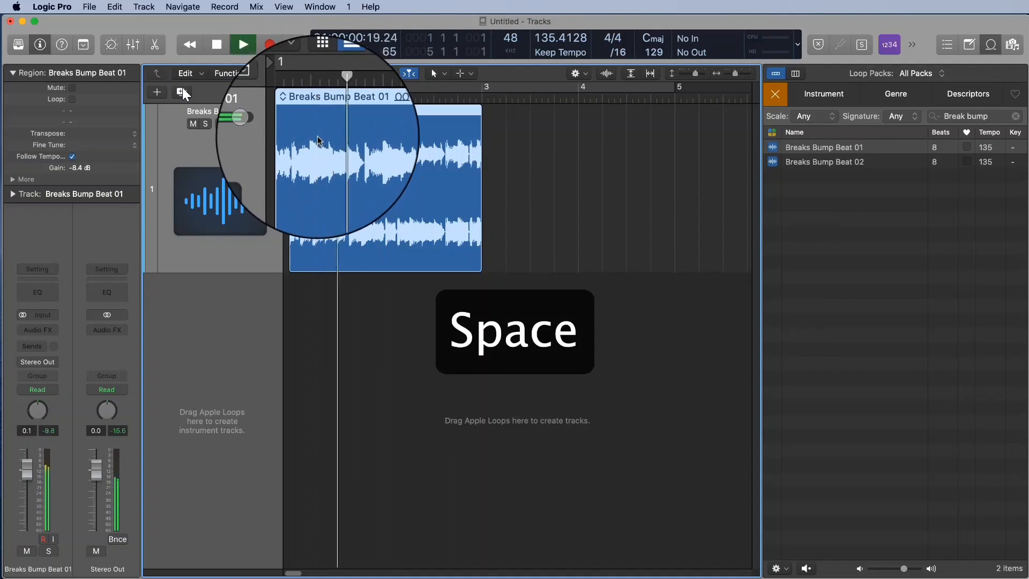
key("space")
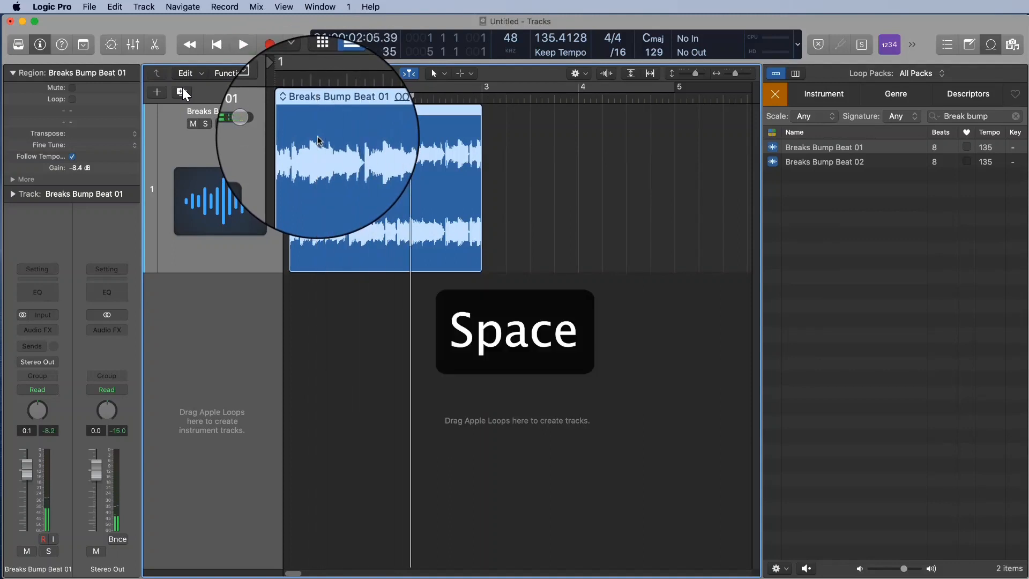
key("Return")
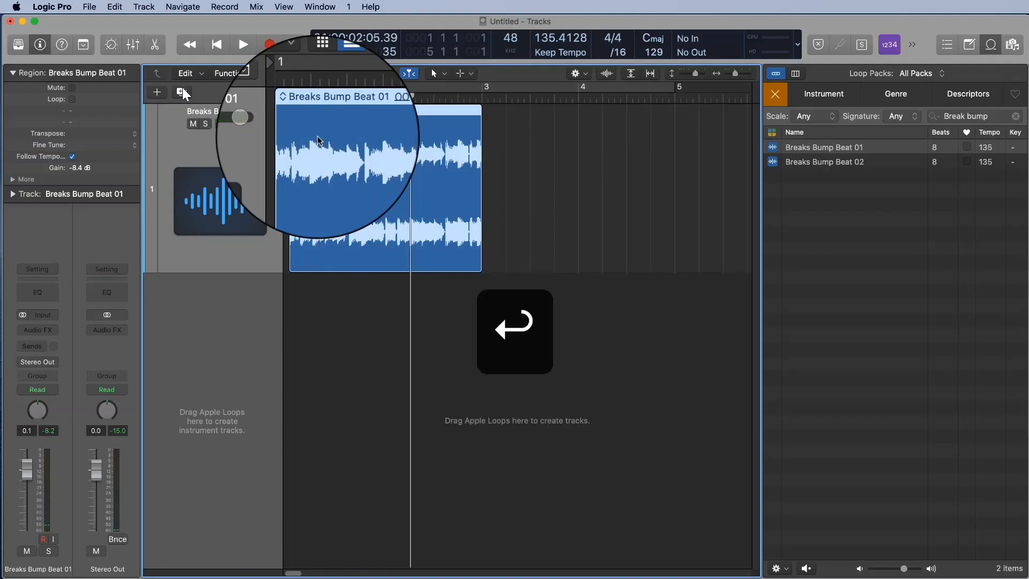
key("space")
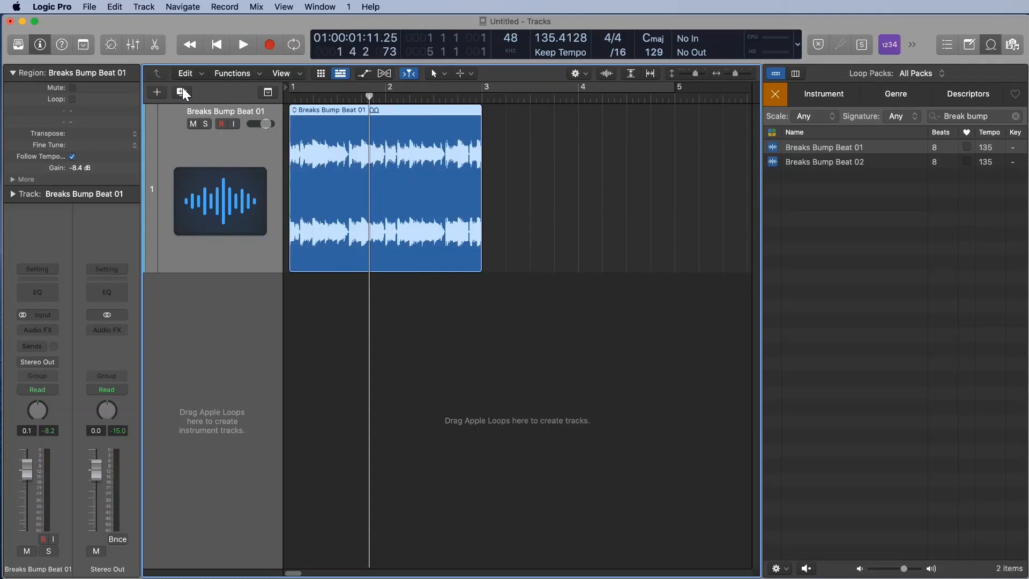
- Set the cycle locators to the selected drum region, bars 1 to 3, and enable cycle mode
key("c")
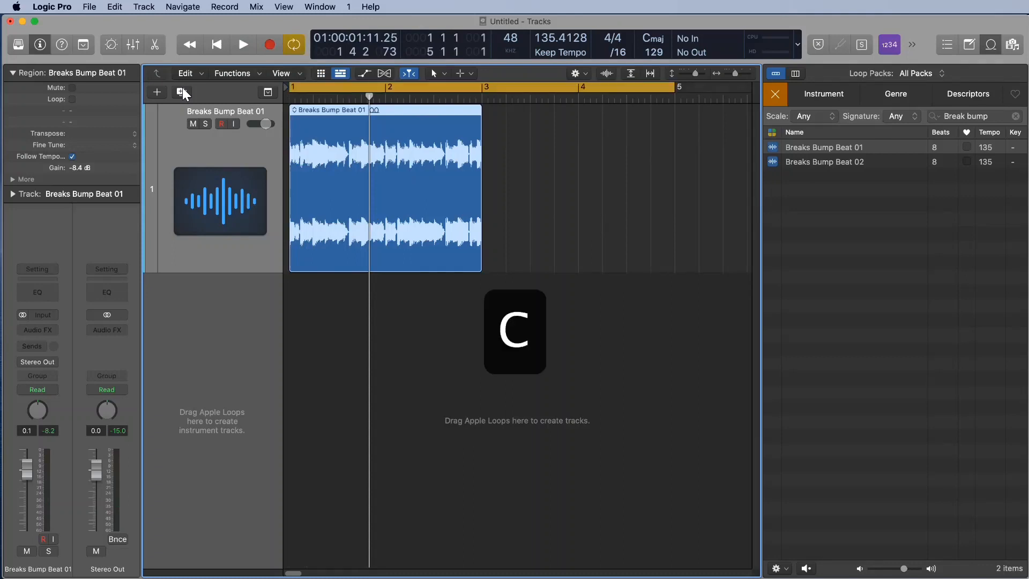
key("c")
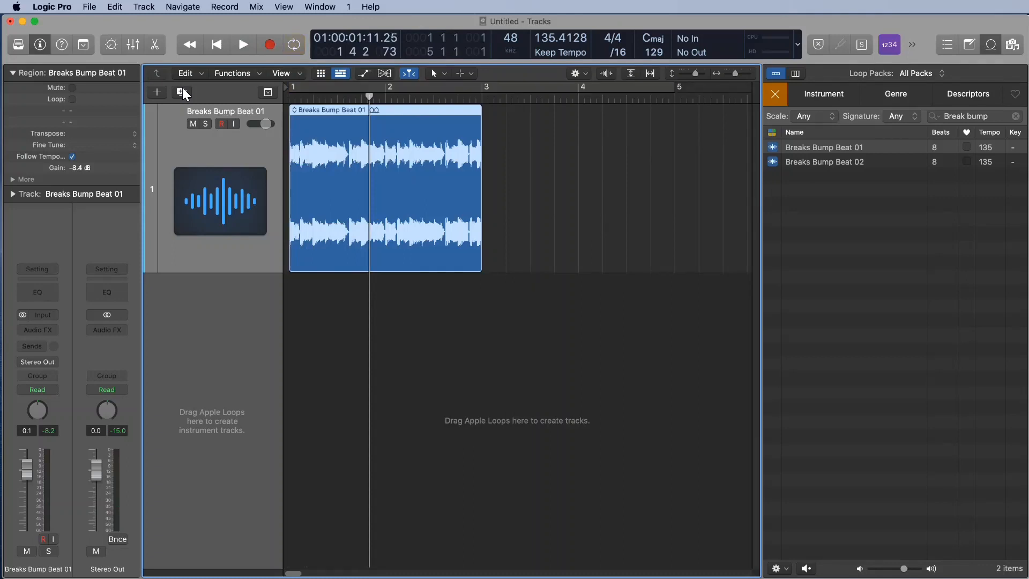
key("u")
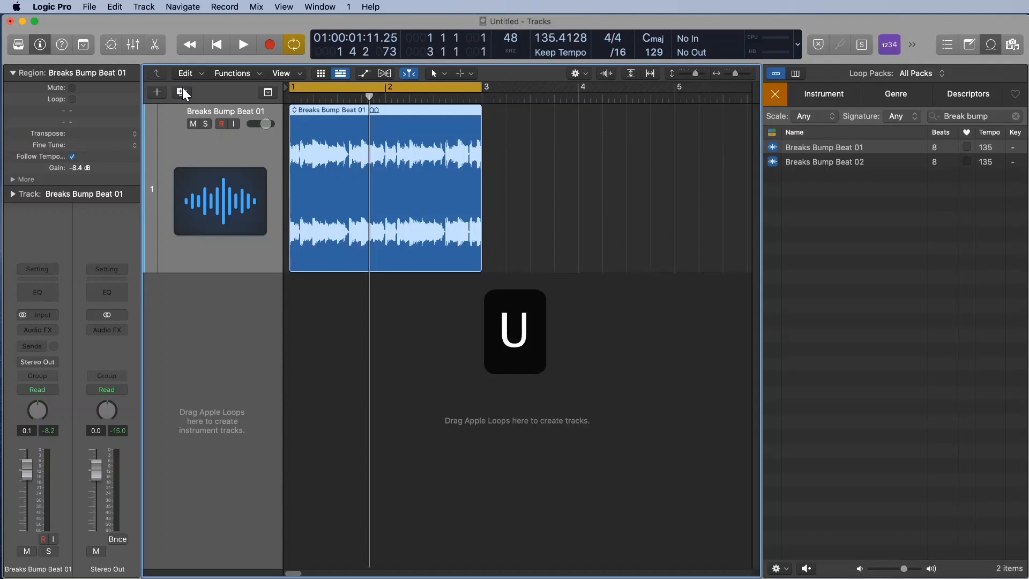
left_click(177, 7)
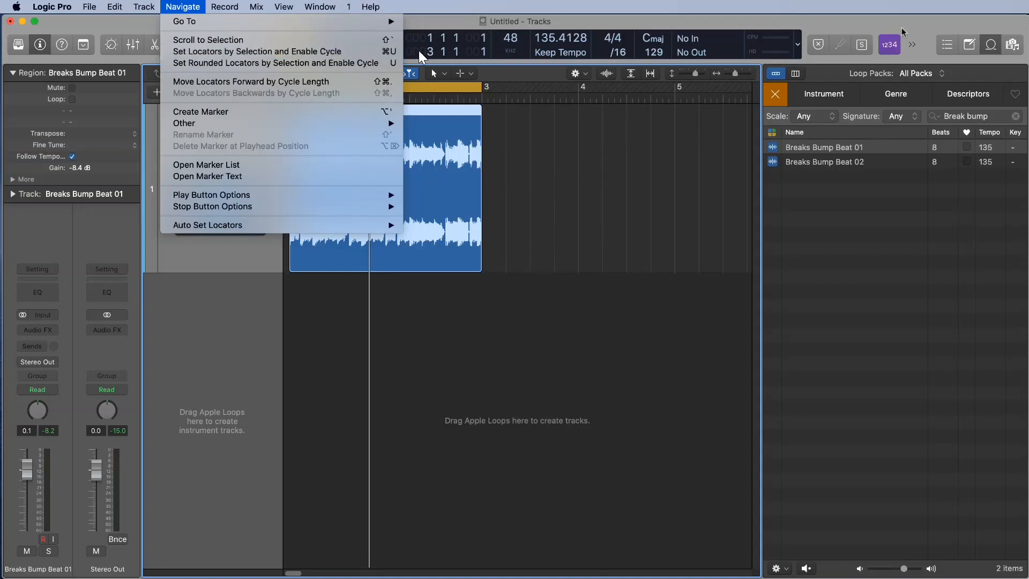
key("super+u")
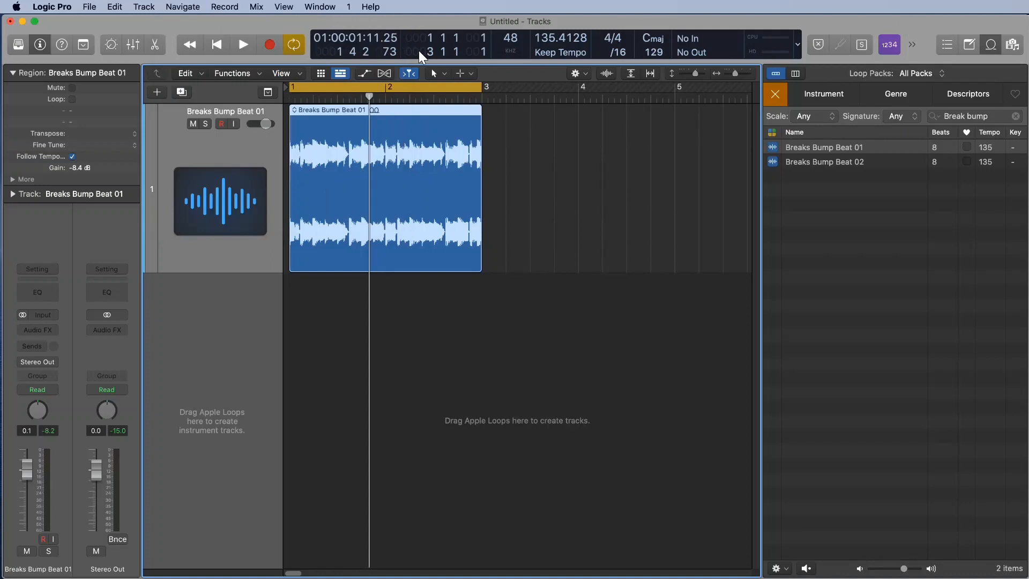
- Listen to the drum region repeating within the cycle range and stop playback
key("space")
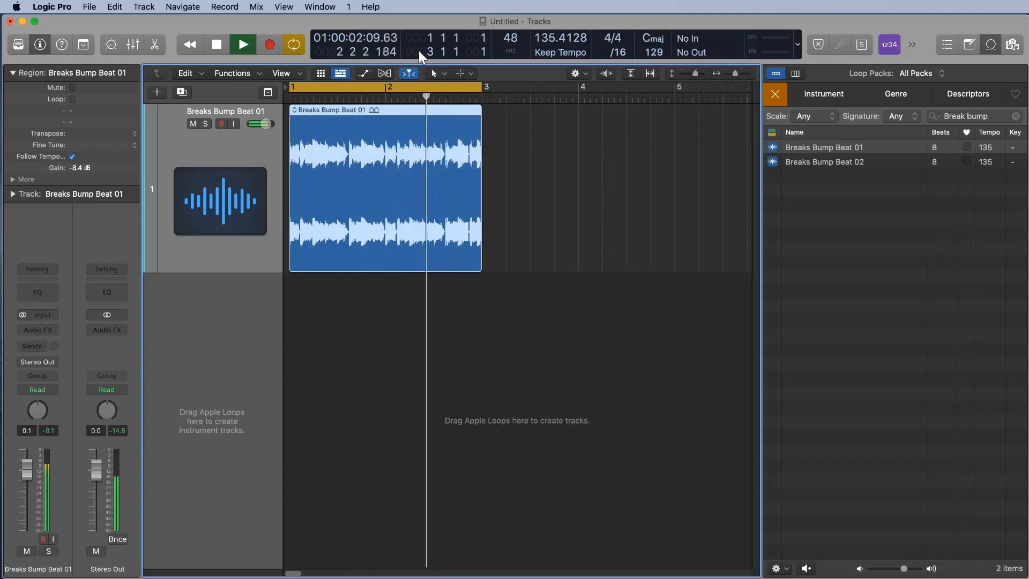
key("space")
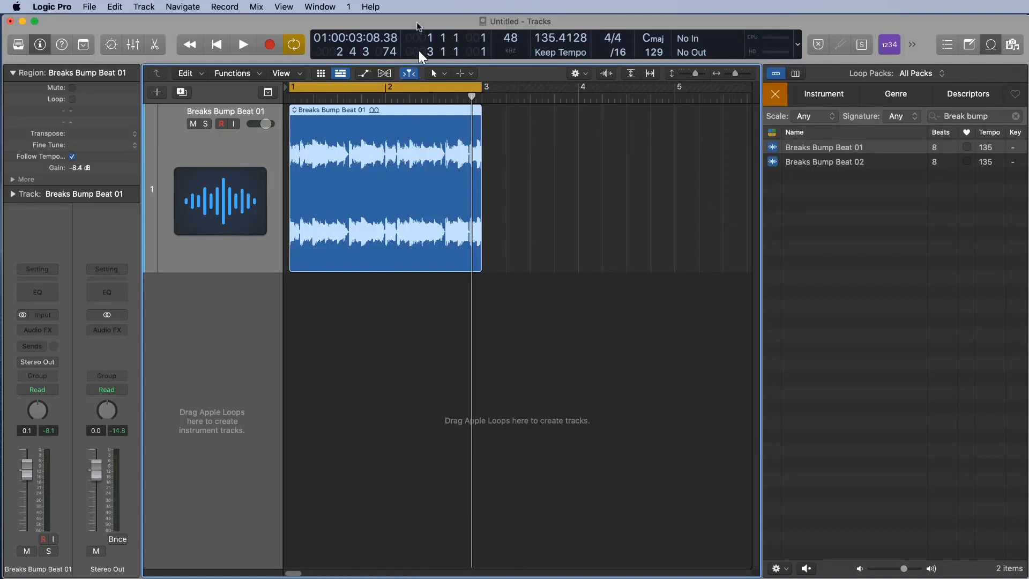
right_click(816, 62)
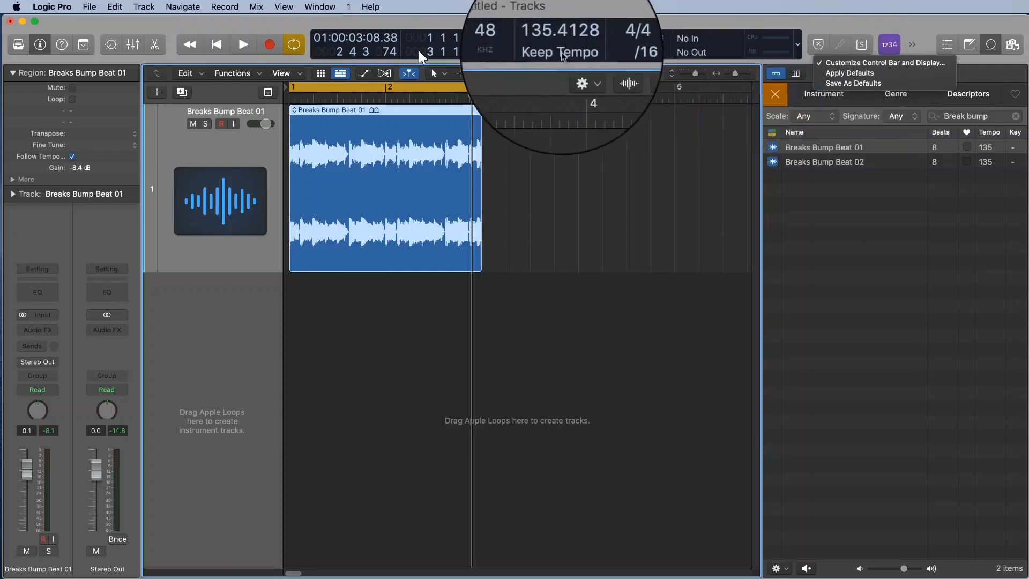
key("Escape")
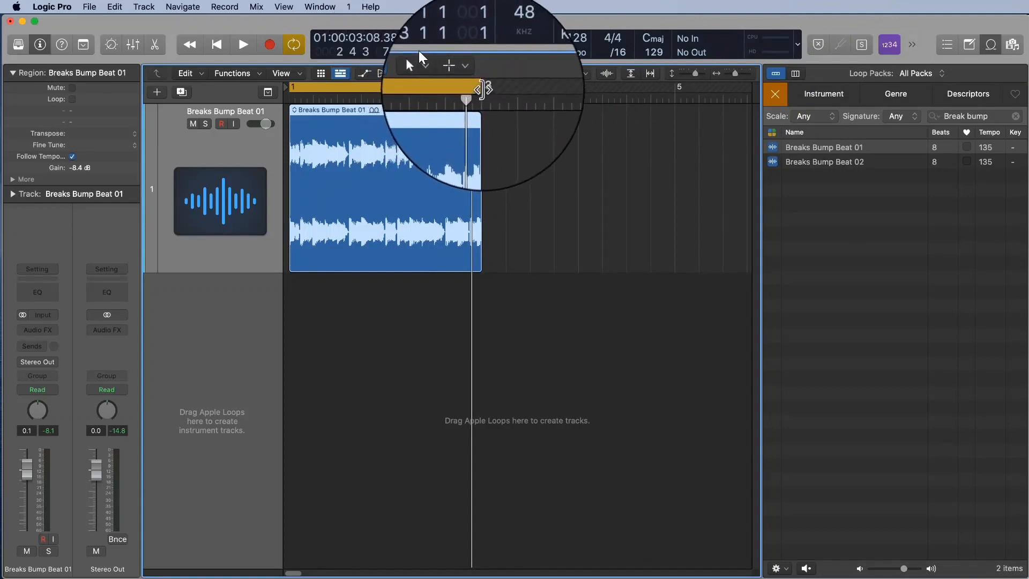
- Move the playhead within the cycle range to beat 3 of bar 1, and on to the start of bar 2
mouse_move(481, 89)
left_mouse_down()
mouse_move(450, 89)
mouse_move(482, 90)
left_mouse_up()
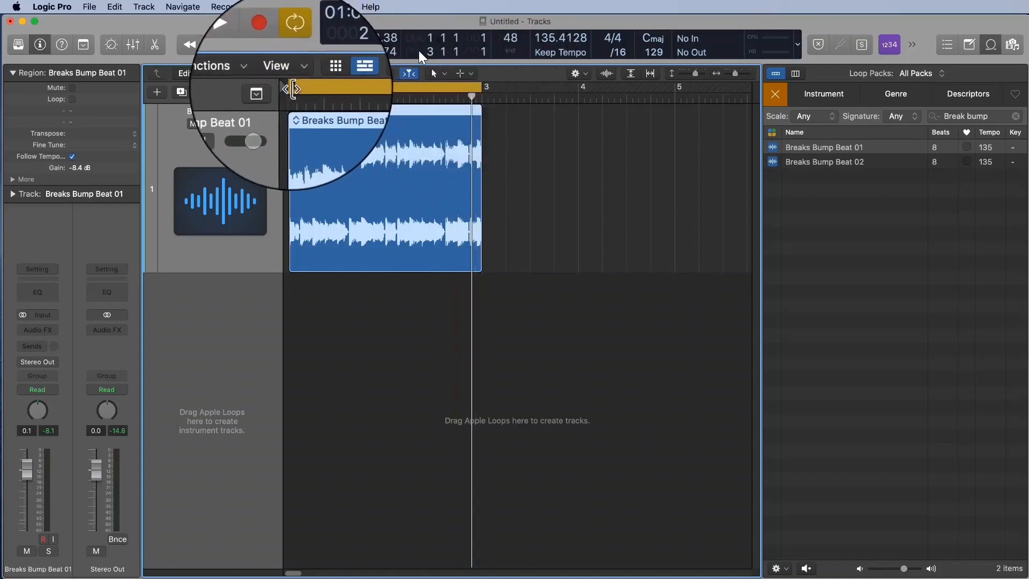
left_click_drag(293, 88, 290, 88)
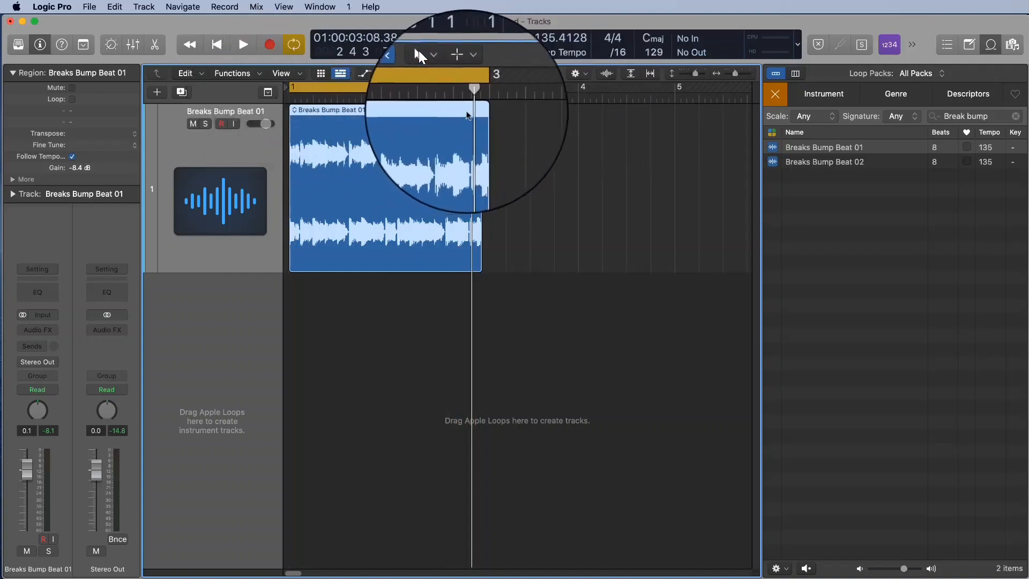
left_click_drag(472, 88, 337, 90)
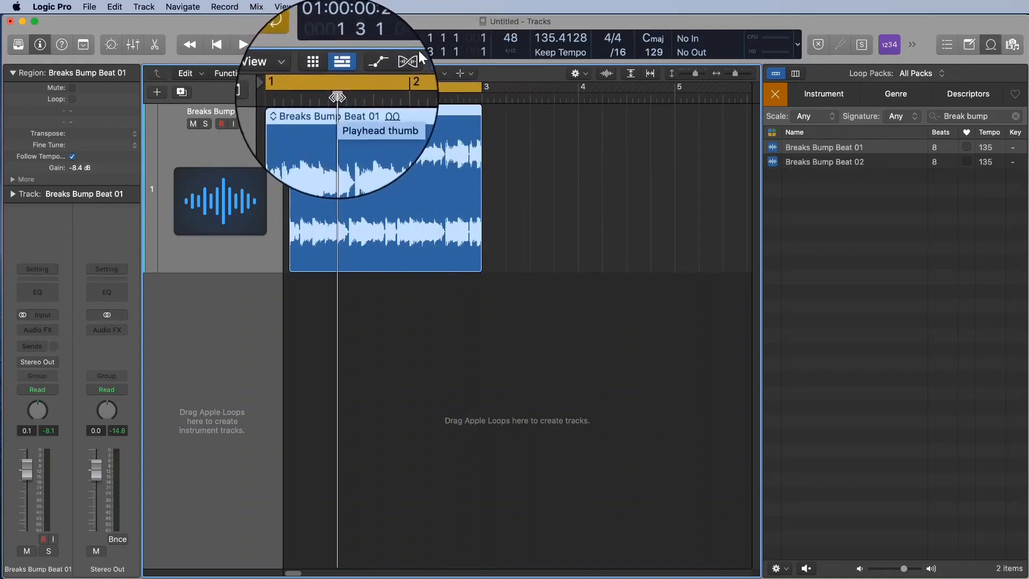
left_click_drag(337, 97, 385, 97)
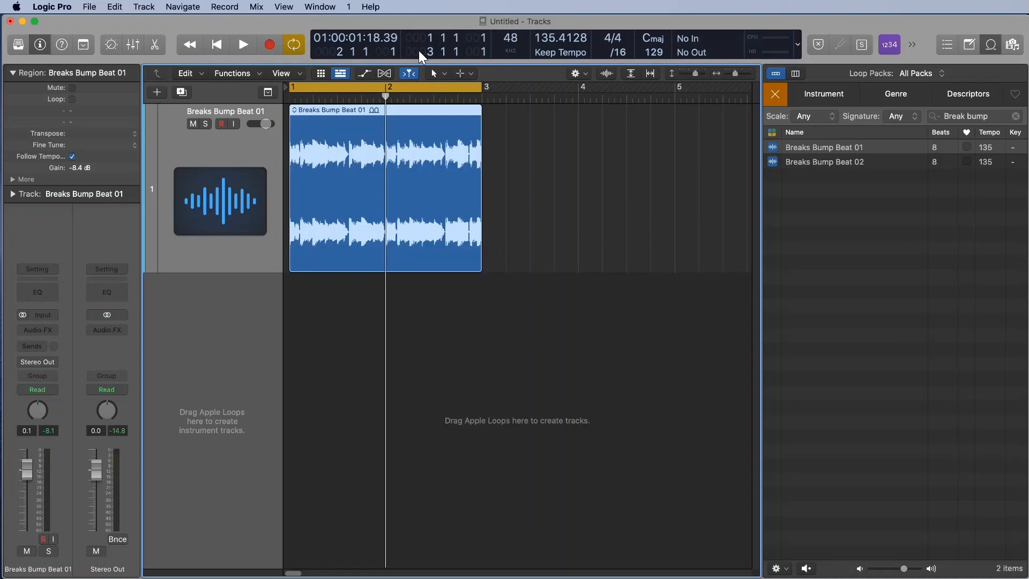
- Search the loops for "kick sta" and add the Kick Start Bass Guitar loop on a new track below the drums, starting at bar 1
left_click(981, 119)
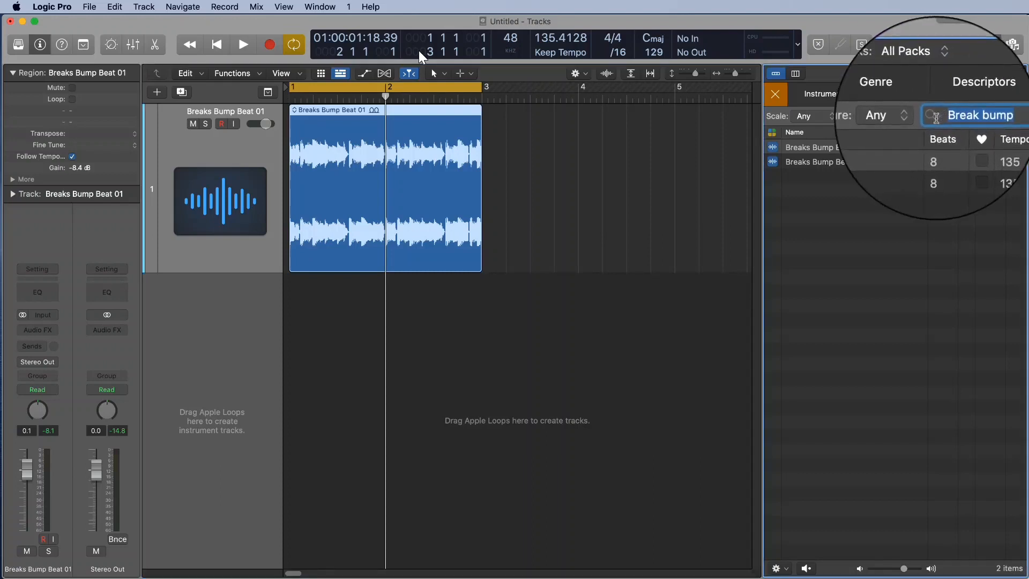
left_click(776, 96)
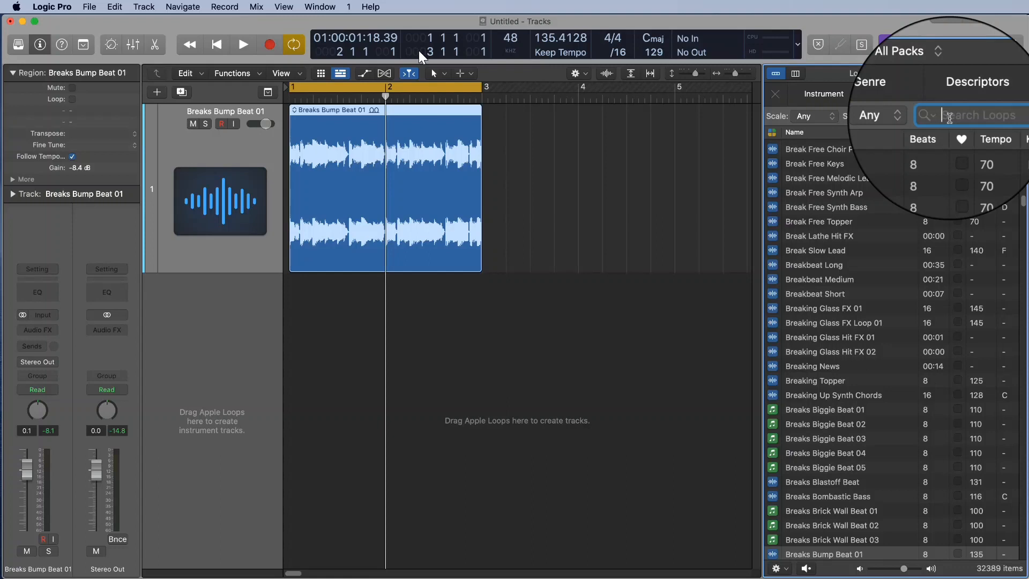
type("k")
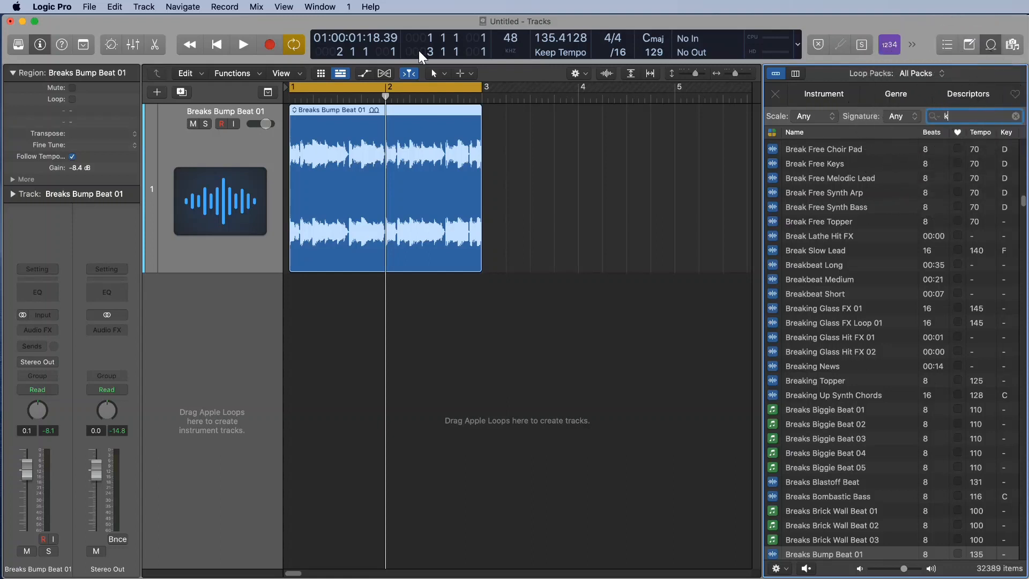
type("ick sta")
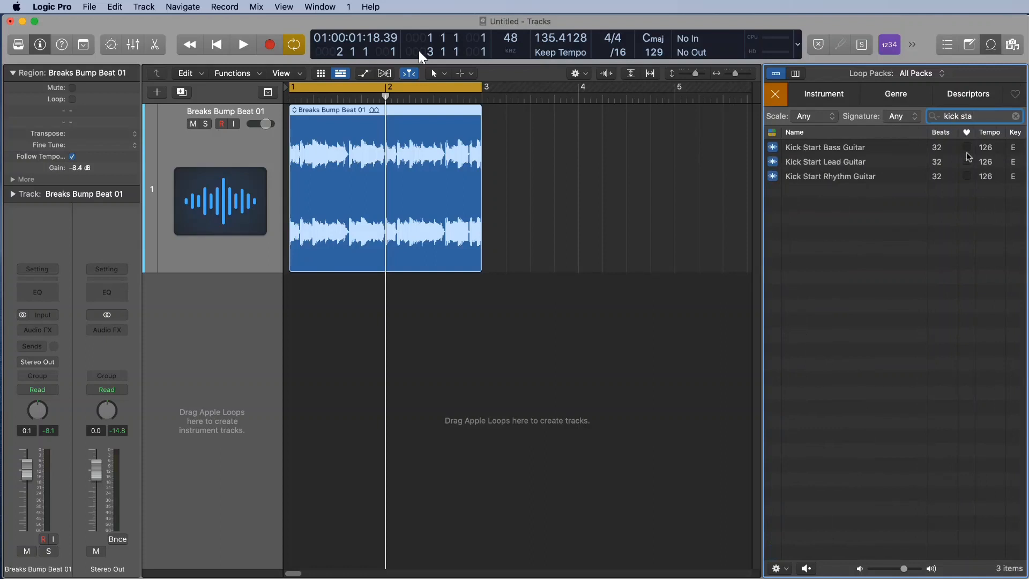
left_click(835, 147)
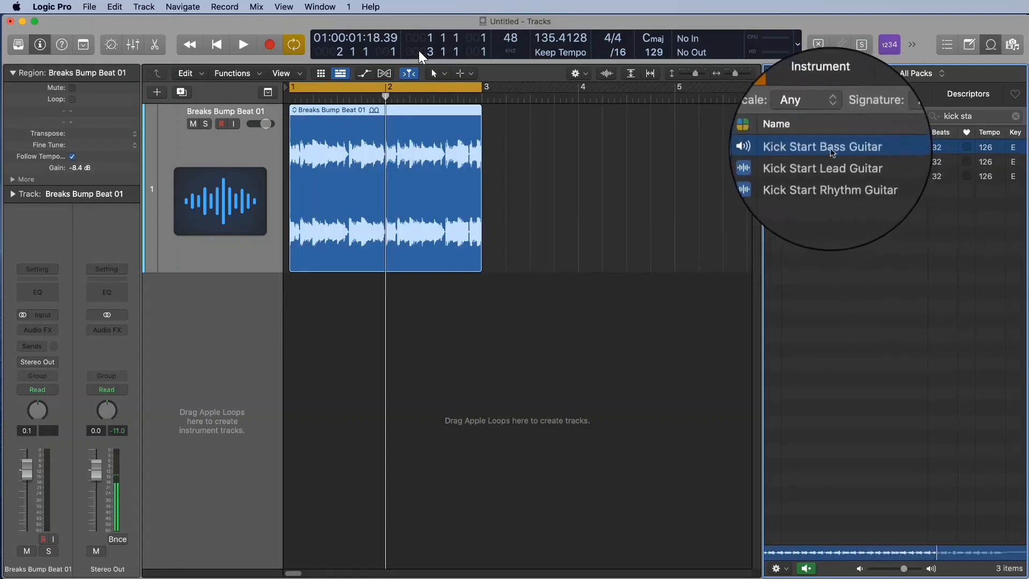
left_click_drag(834, 149, 287, 330)
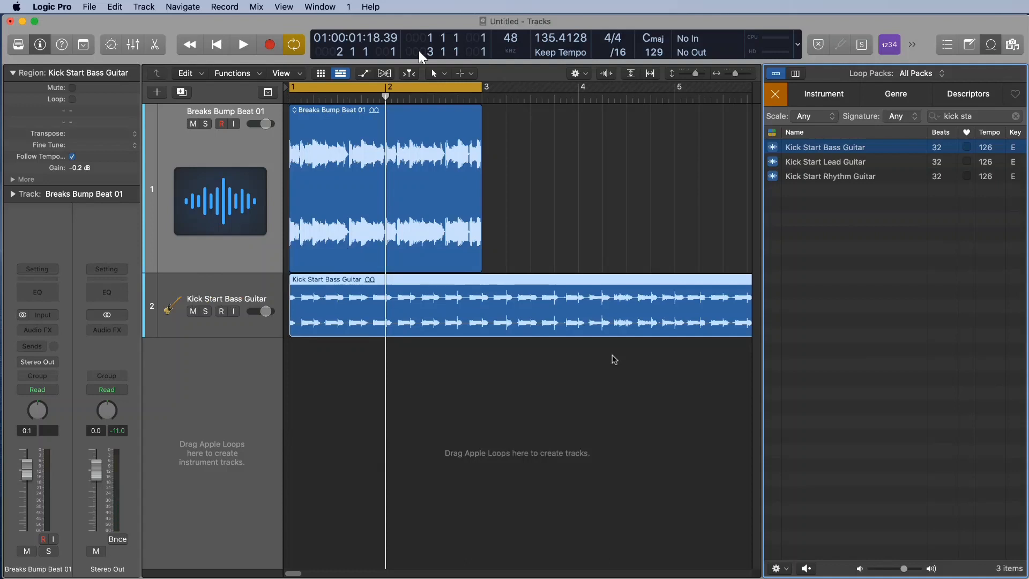
- Select the Kick Start Bass Guitar region on the second track
key("super+Left")
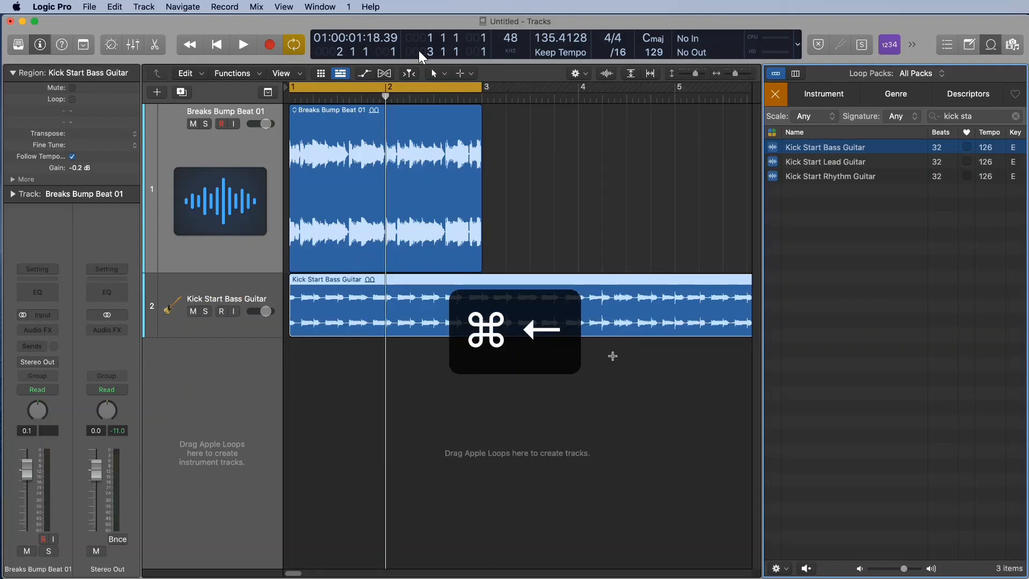
key("super+Left")
key("super+Left")
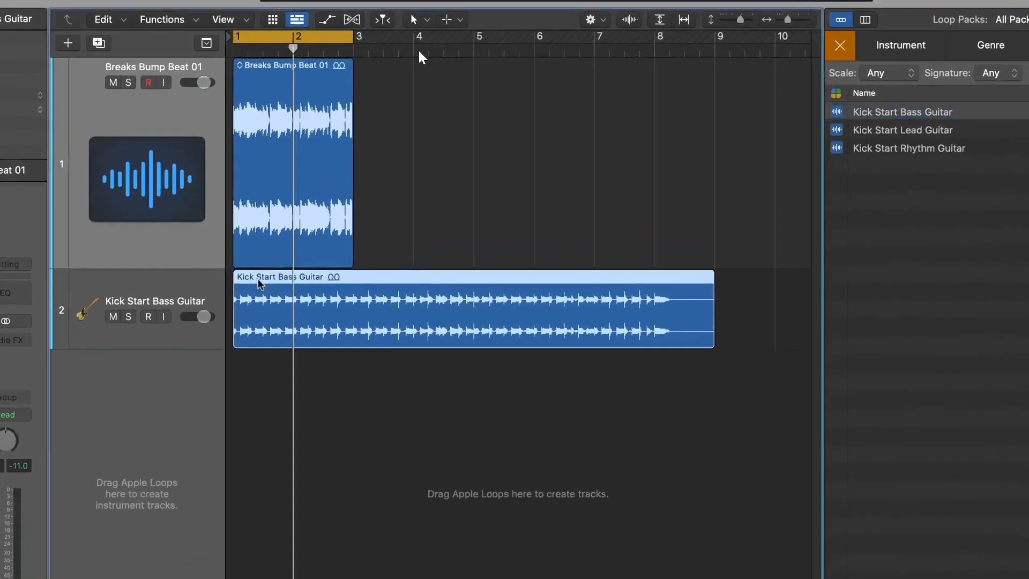
left_click(310, 282)
mouse_move(156, 282)
left_mouse_down()
mouse_move(259, 287)
mouse_move(152, 290)
left_mouse_up()
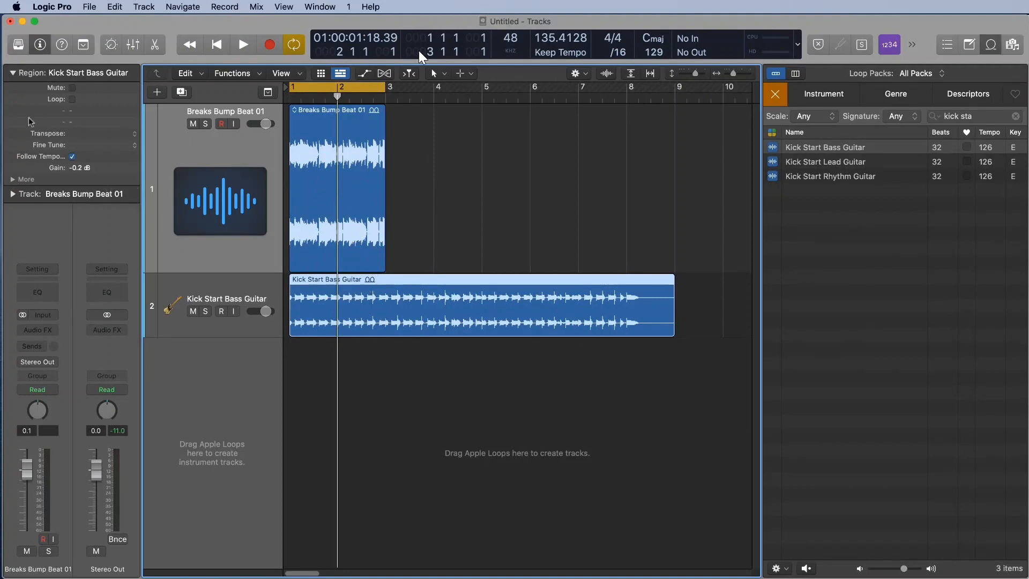
- Examine the basic and additional region parameters of the Kick Start Bass Guitar region and of the Breaks Bump Beat 01 region
left_click(11, 74)
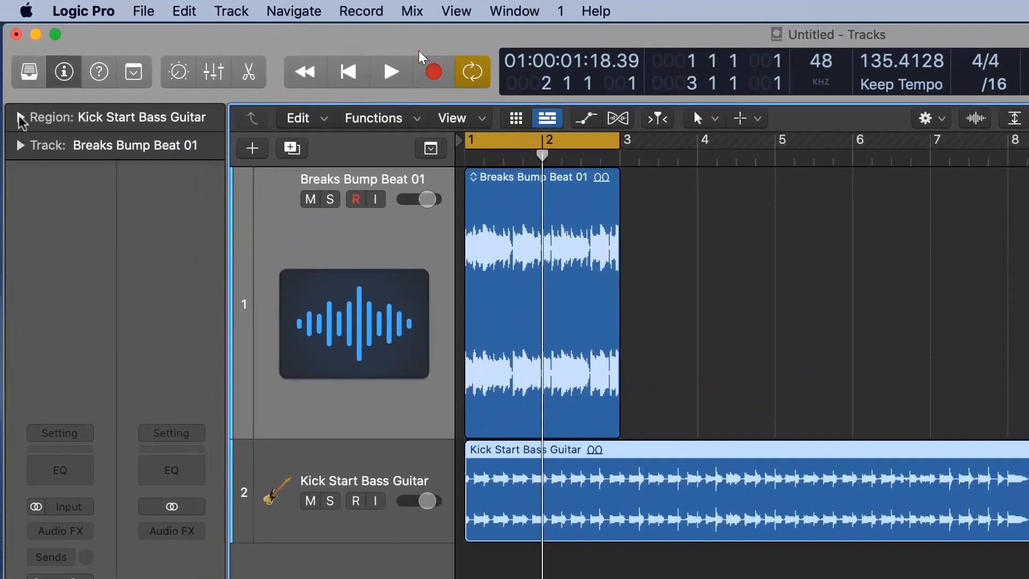
left_click(20, 116)
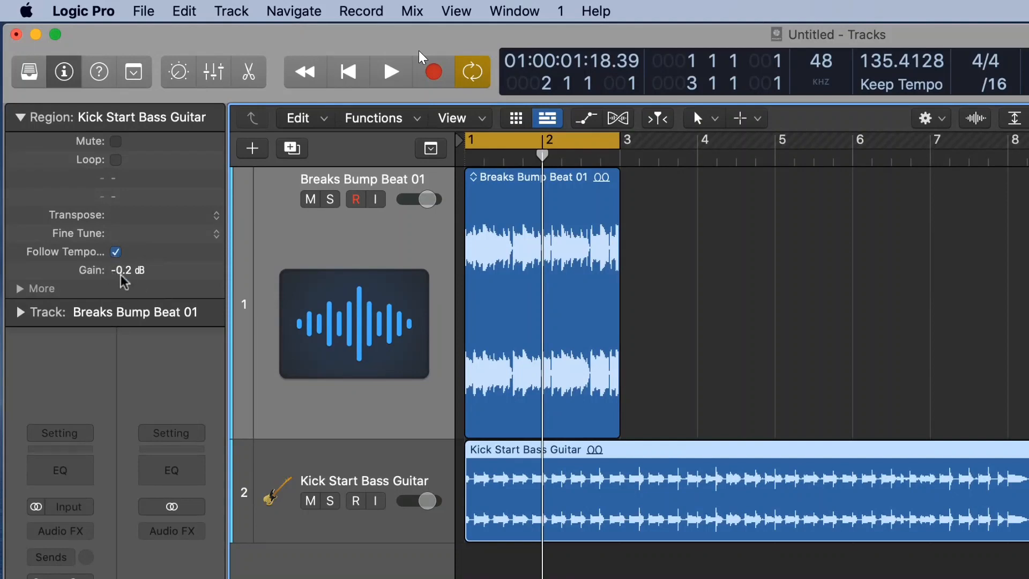
left_click(19, 289)
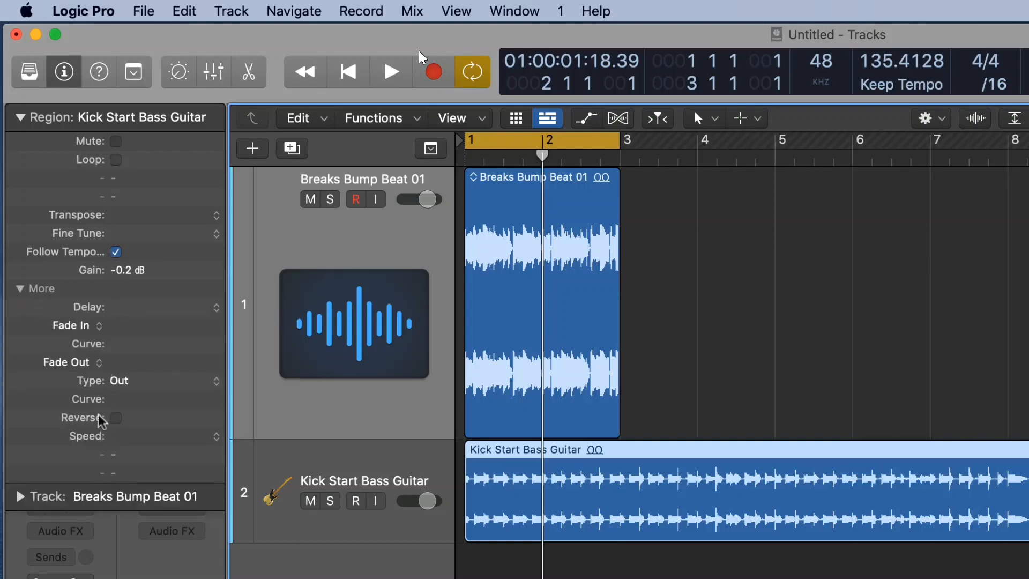
left_click(21, 289)
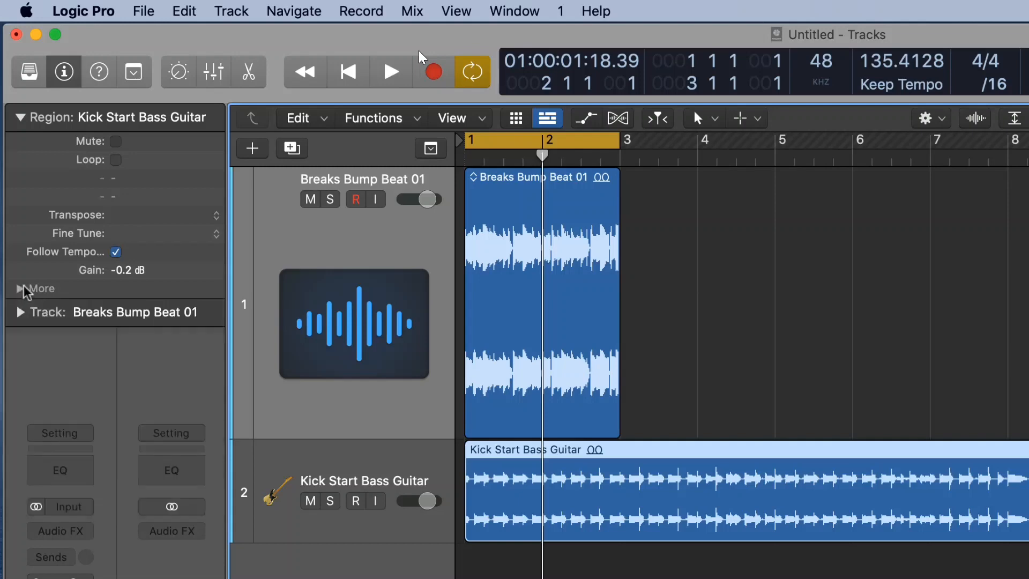
left_click(565, 382)
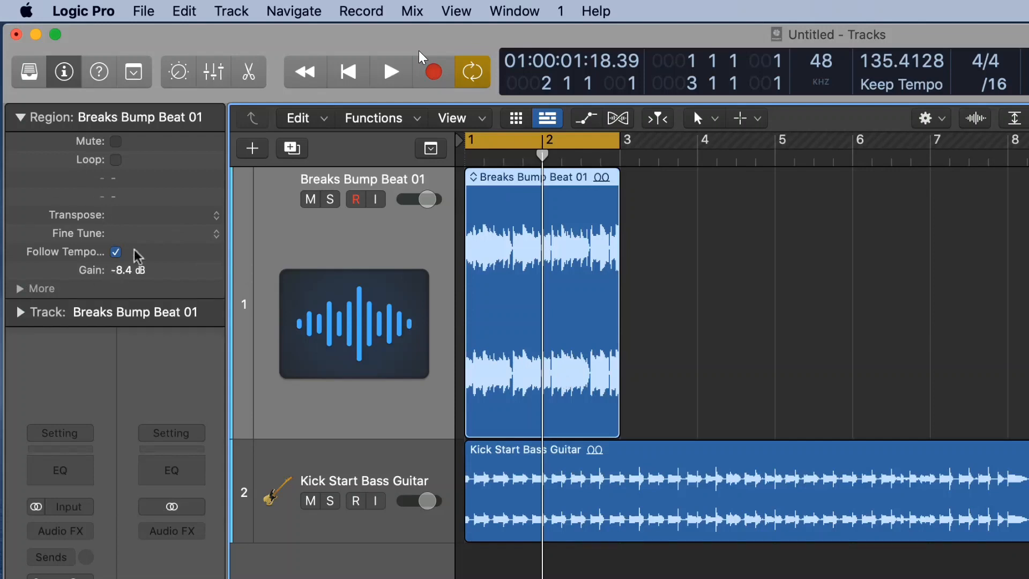
left_click(21, 290)
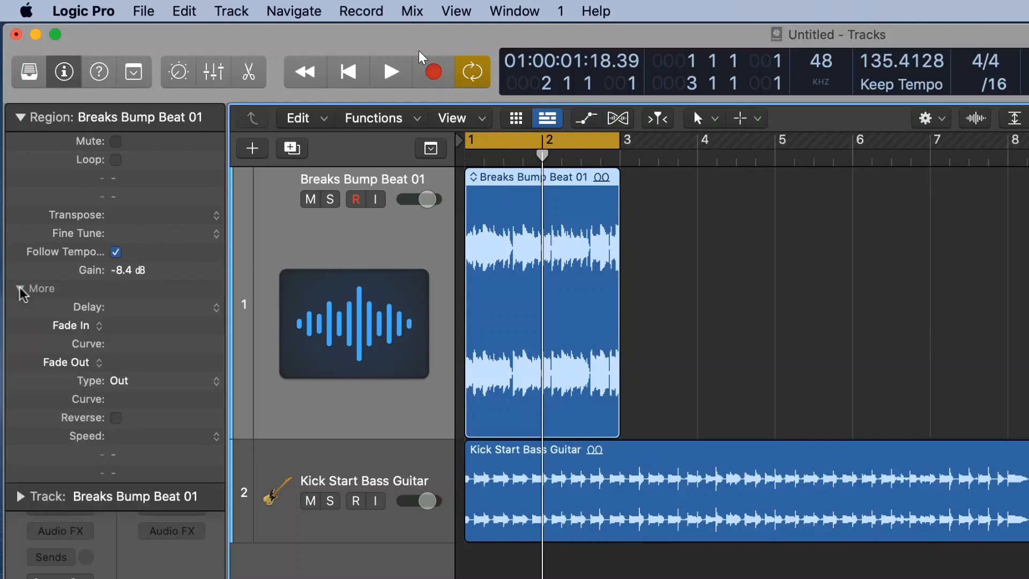
left_click(20, 289)
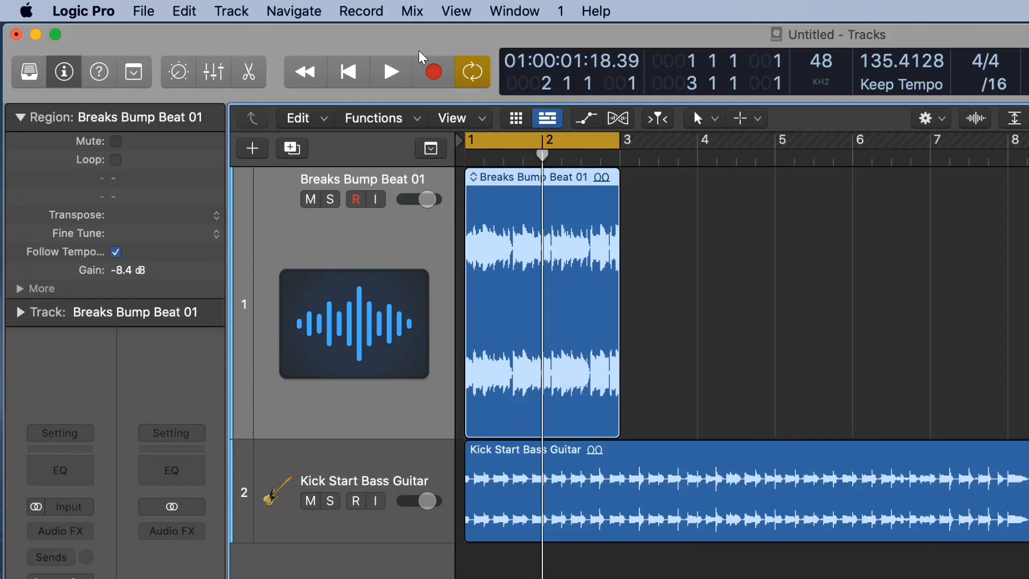
- Select both the Breaks Bump Beat 01 and Kick Start Bass Guitar regions and turn on looping for them
left_click_drag(515, 574, 520, 322)
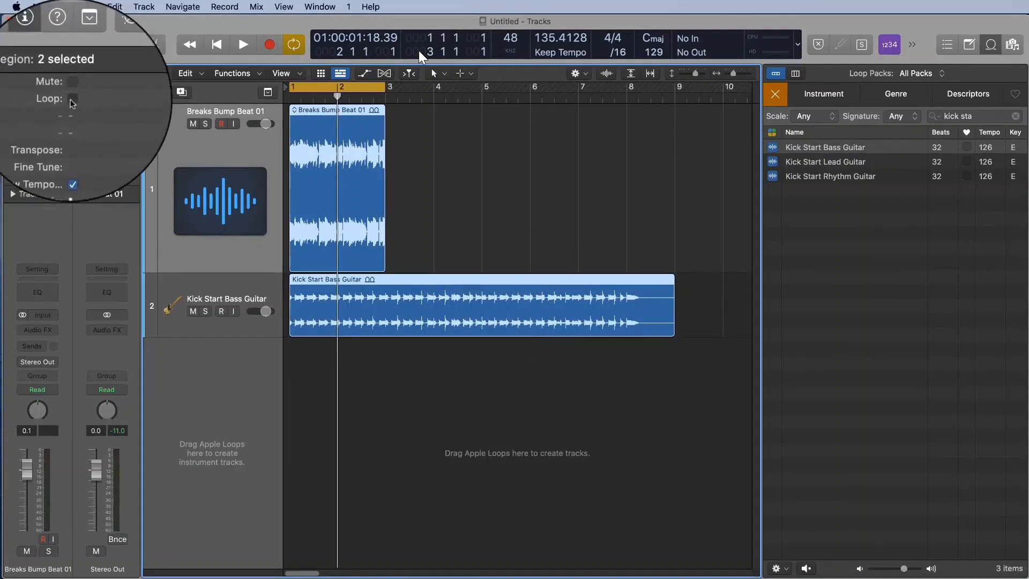
left_click(72, 99)
key("l")
key("l")
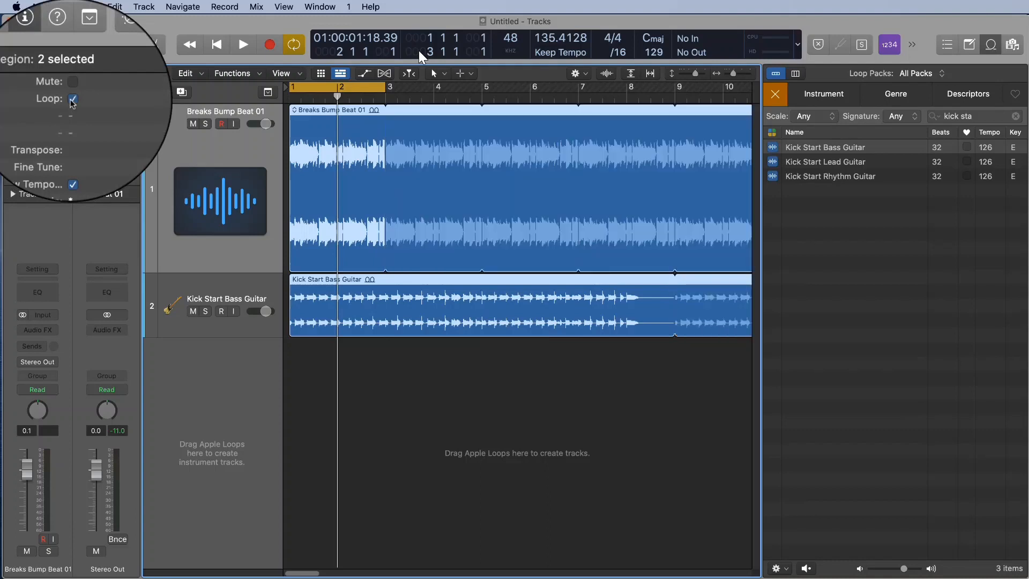
key("l")
key("l")
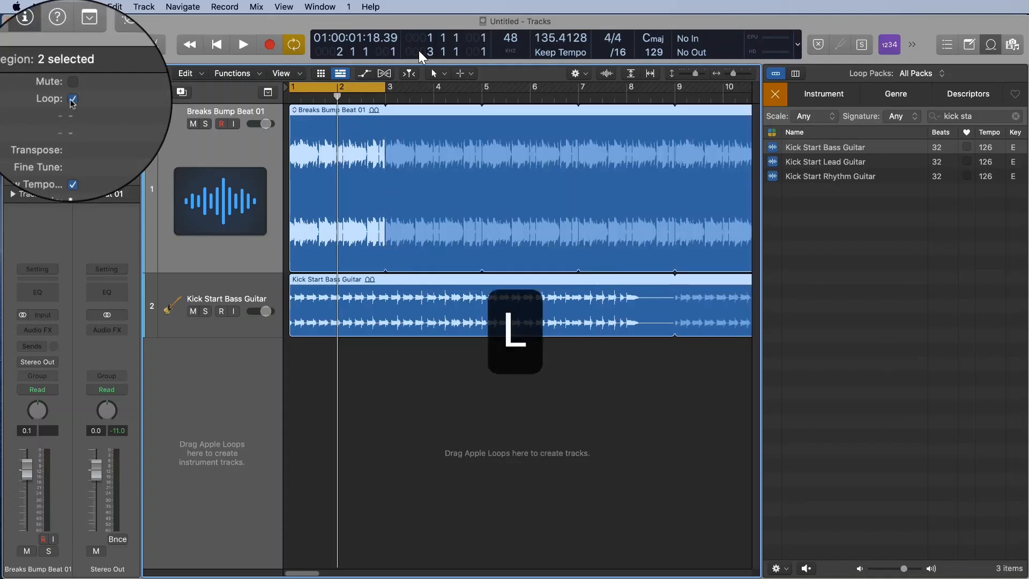
key("l")
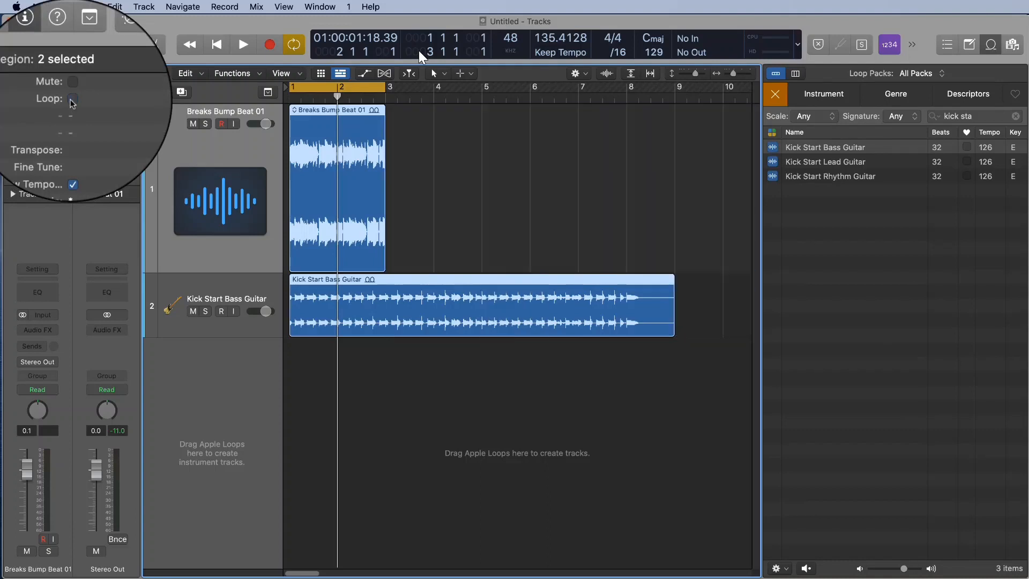
key("l")
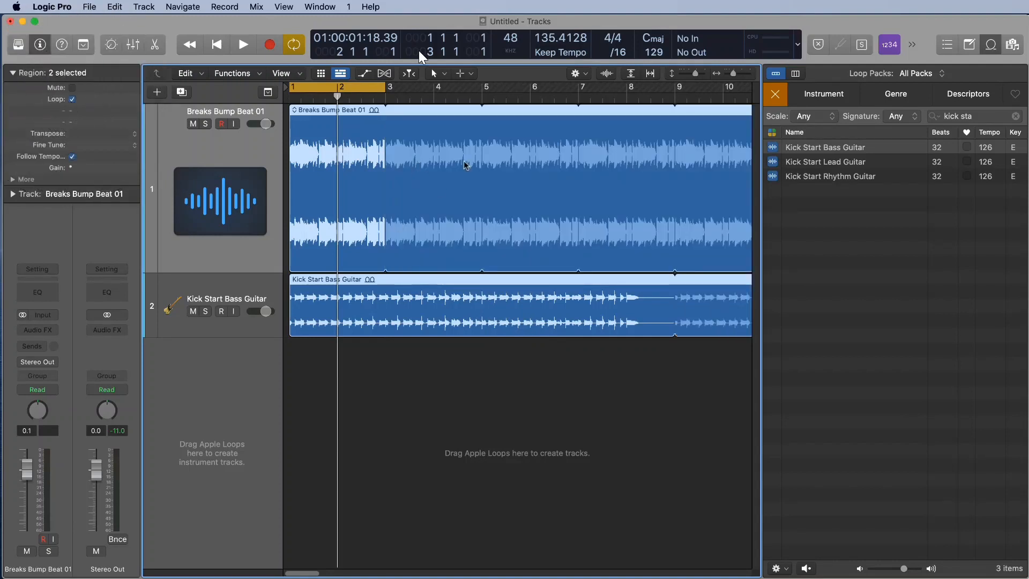
- Play the looped regions from the beginning with cycle mode turned off, and return the stopped playhead to bar 1
key("Return")
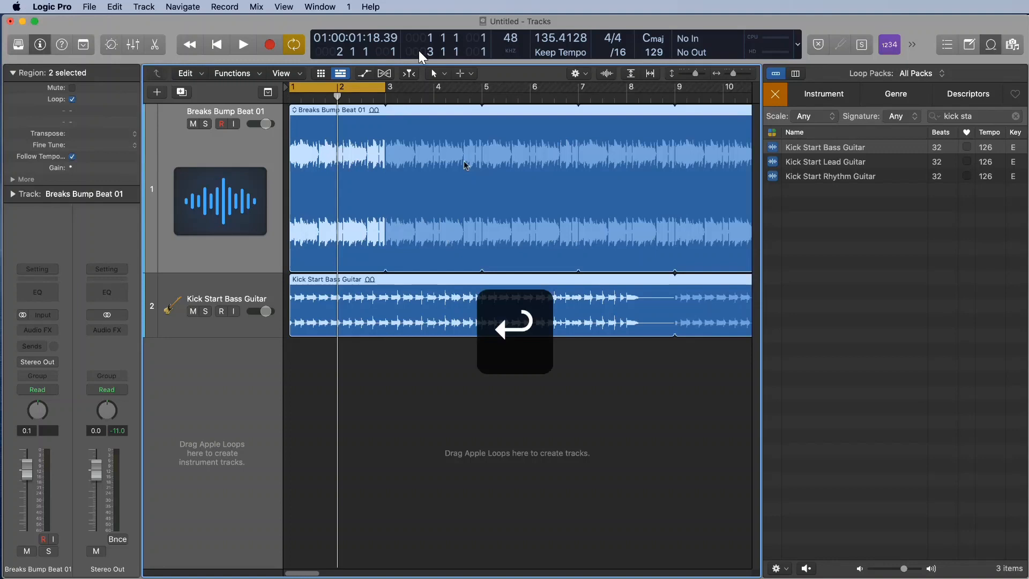
key("space")
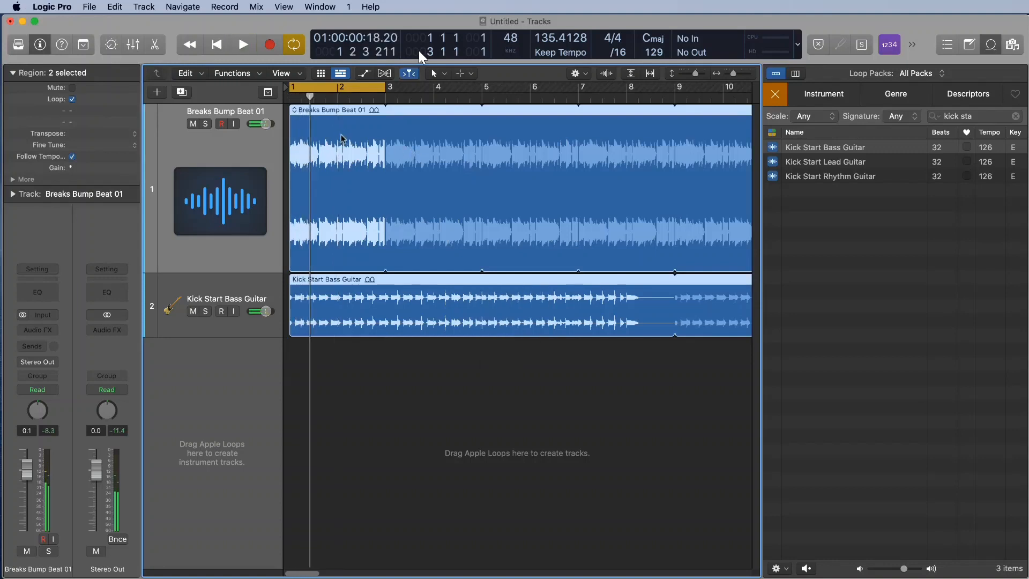
key("c")
key("space")
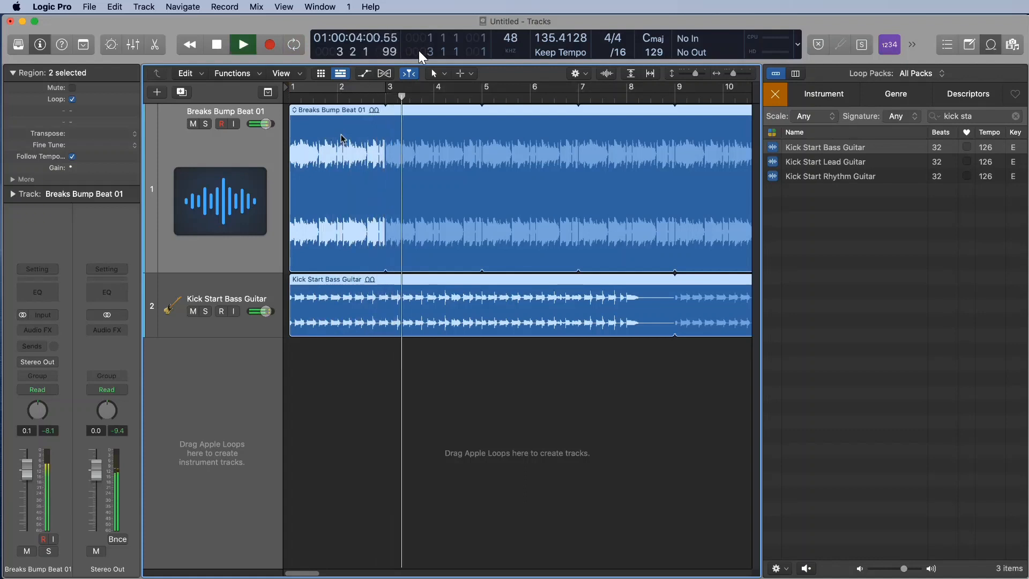
key("space")
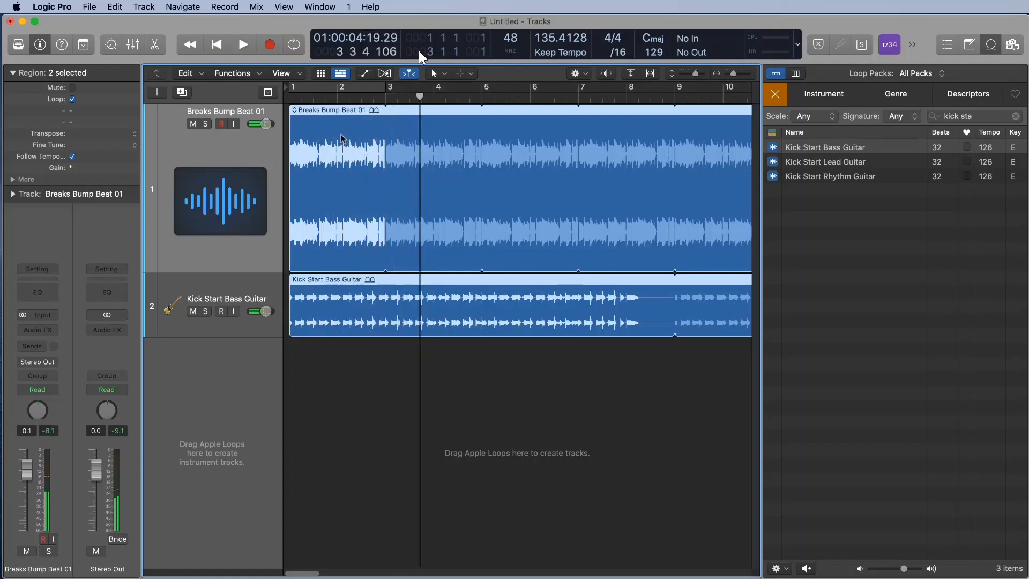
key("Return")
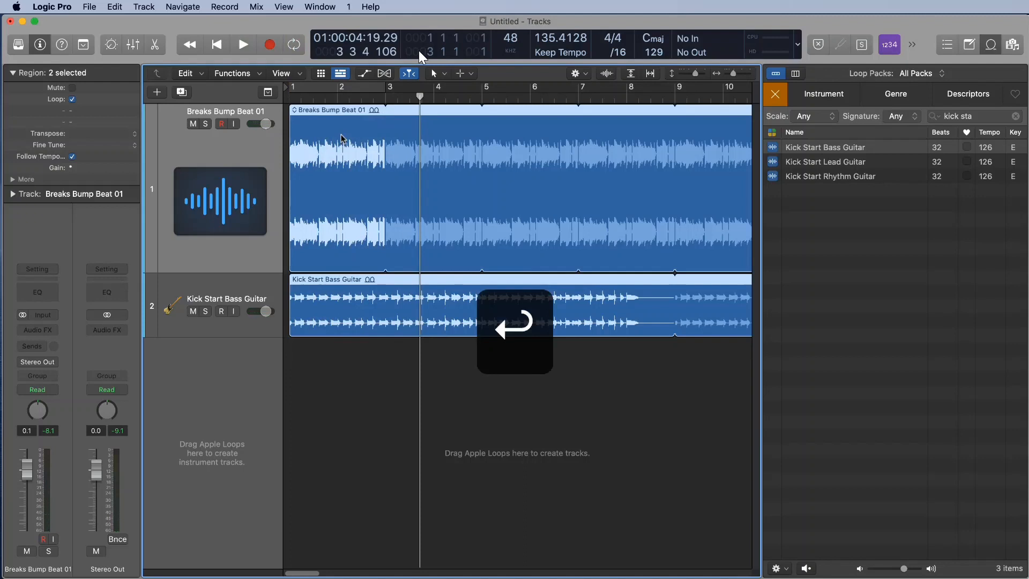
key("Return")
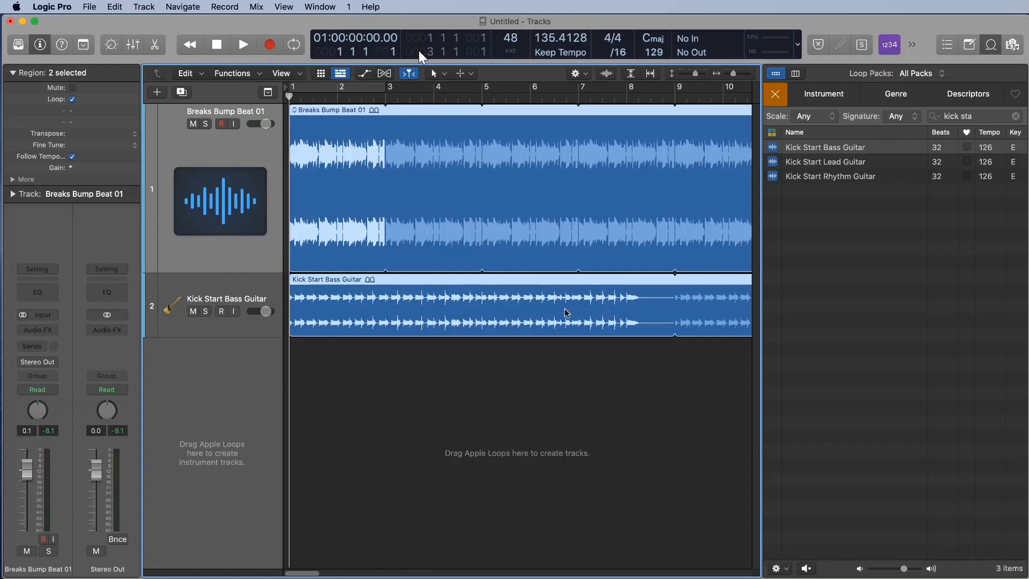
- Save the project to the Desktop as BreaksBumps, organized as a folder
left_click(89, 7)
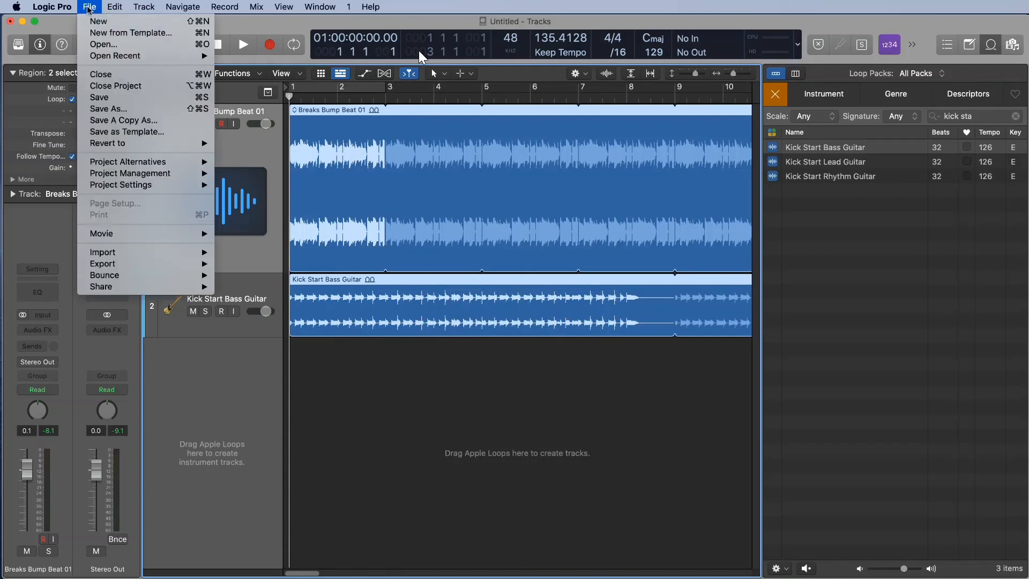
left_click(103, 100)
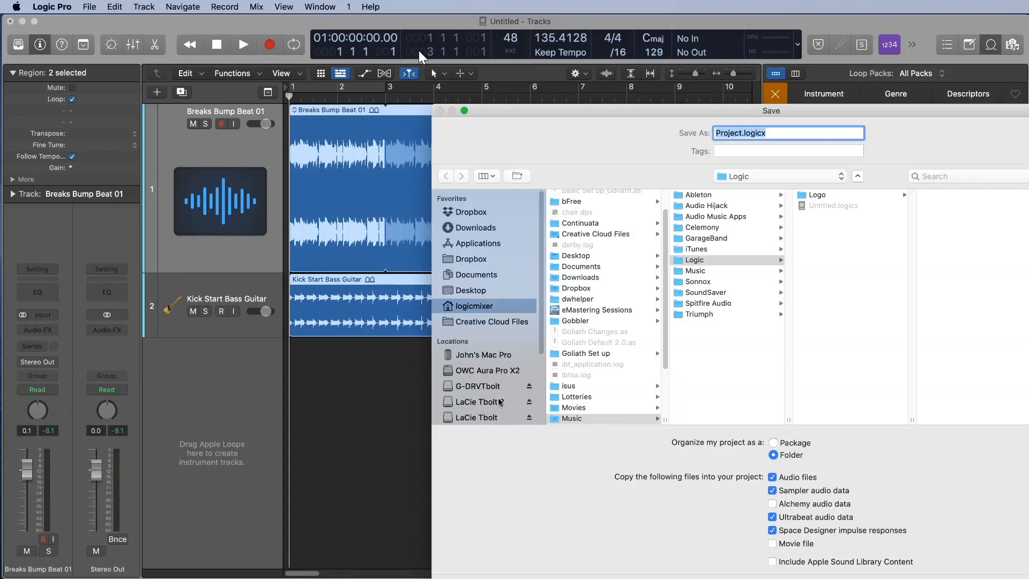
left_click(466, 290)
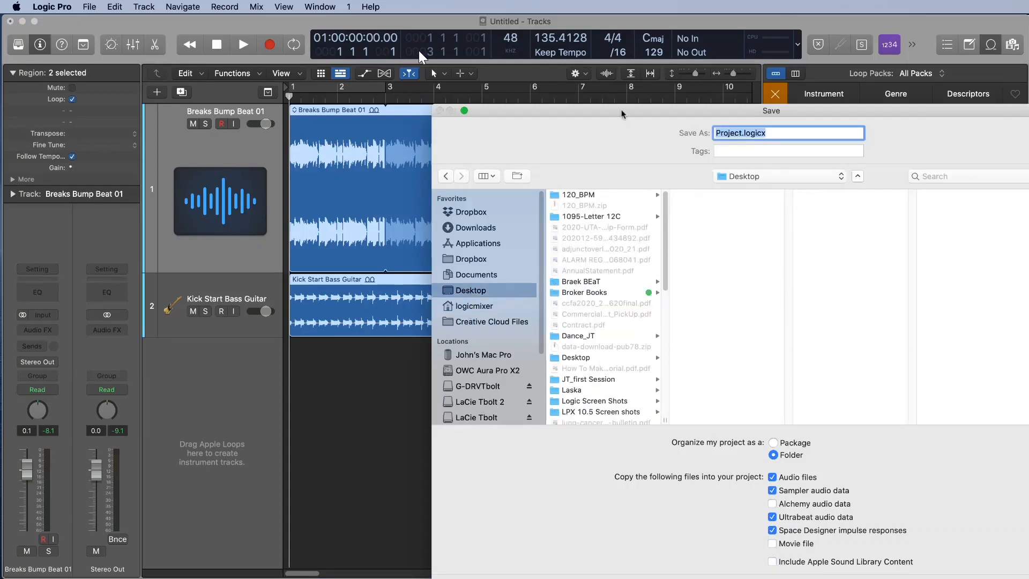
left_click(711, 124)
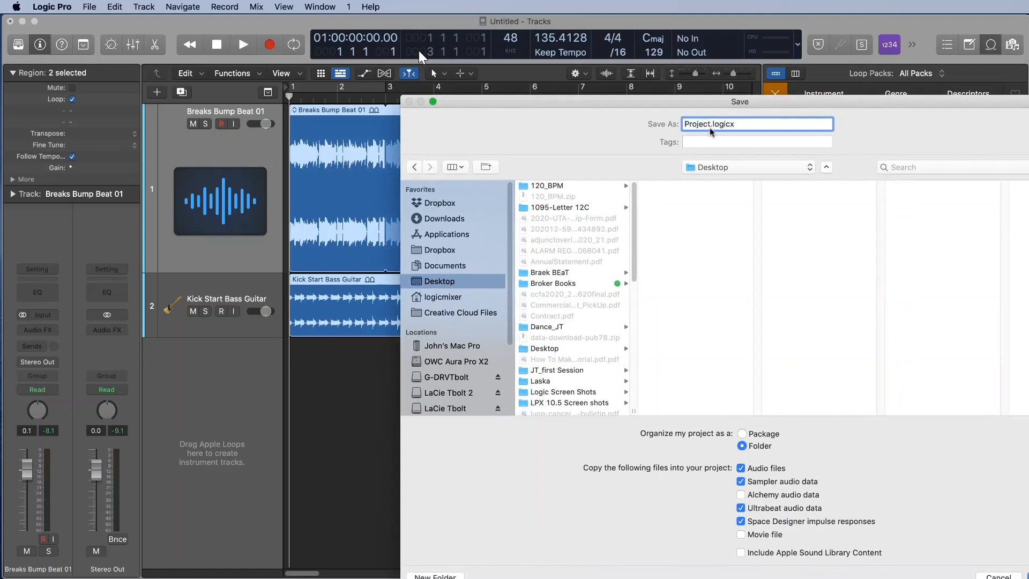
left_click_drag(712, 124, 665, 127)
type("Break")
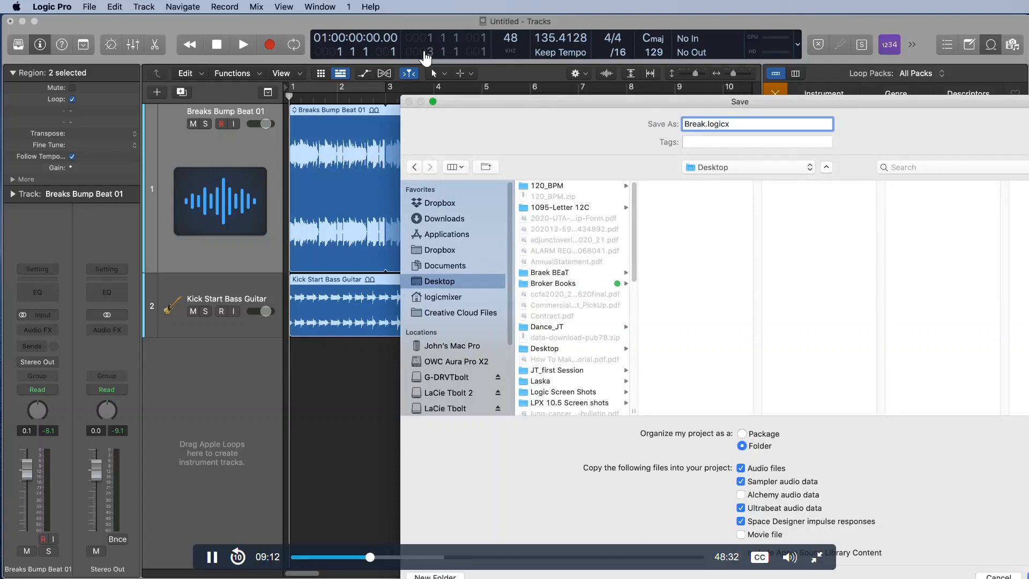
type("s")
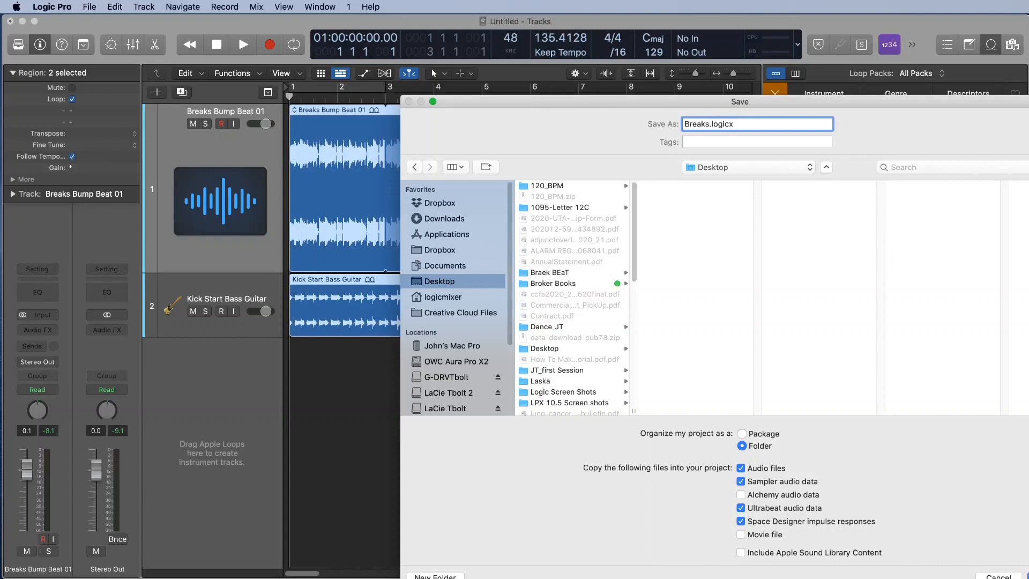
type("Bumps")
key("Return")
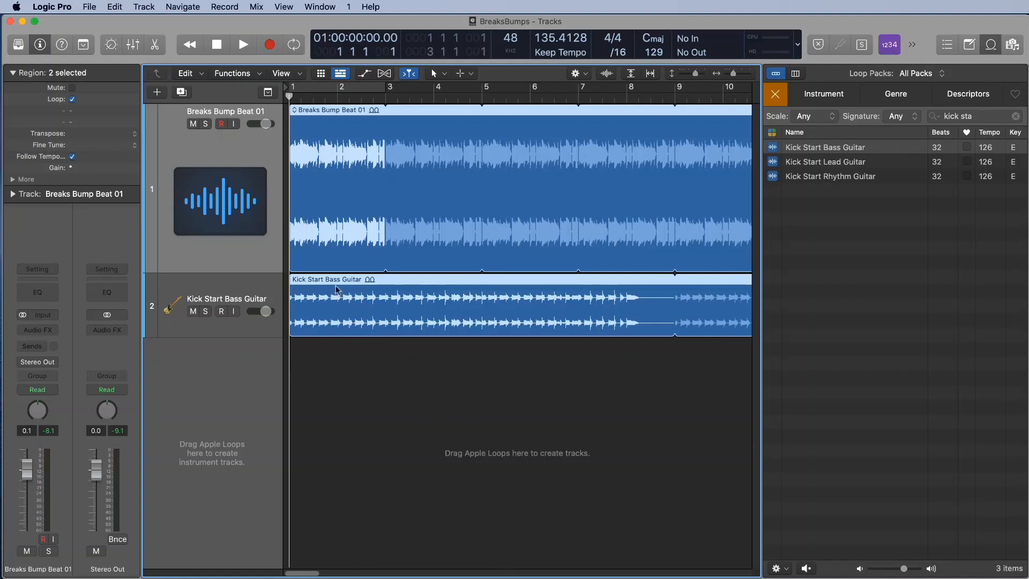
- Move the Kick Start Bass Guitar region on its track to start at bar 5 and turn off its looping
left_click_drag(371, 282, 331, 290)
left_click(381, 433)
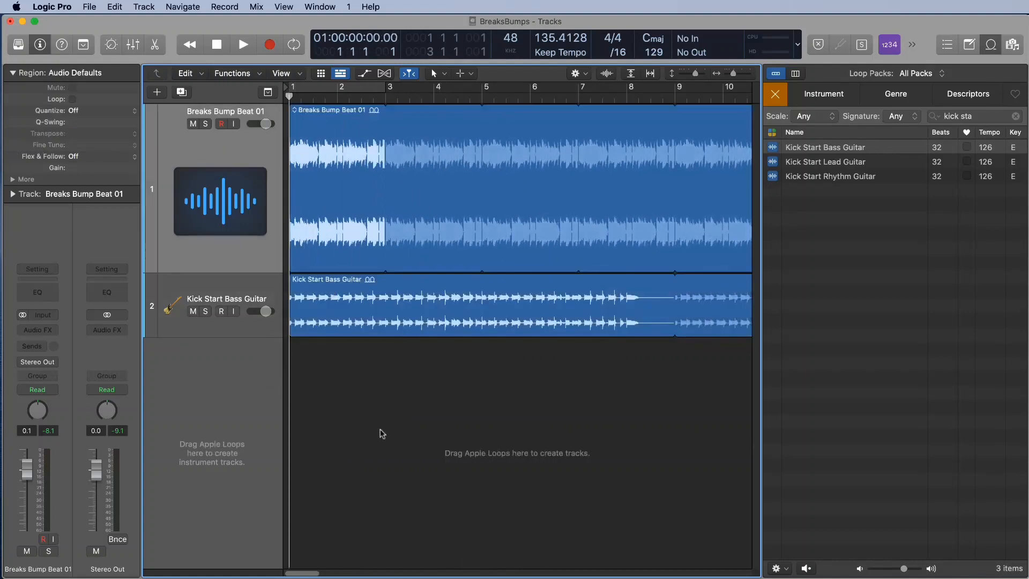
left_click(320, 282)
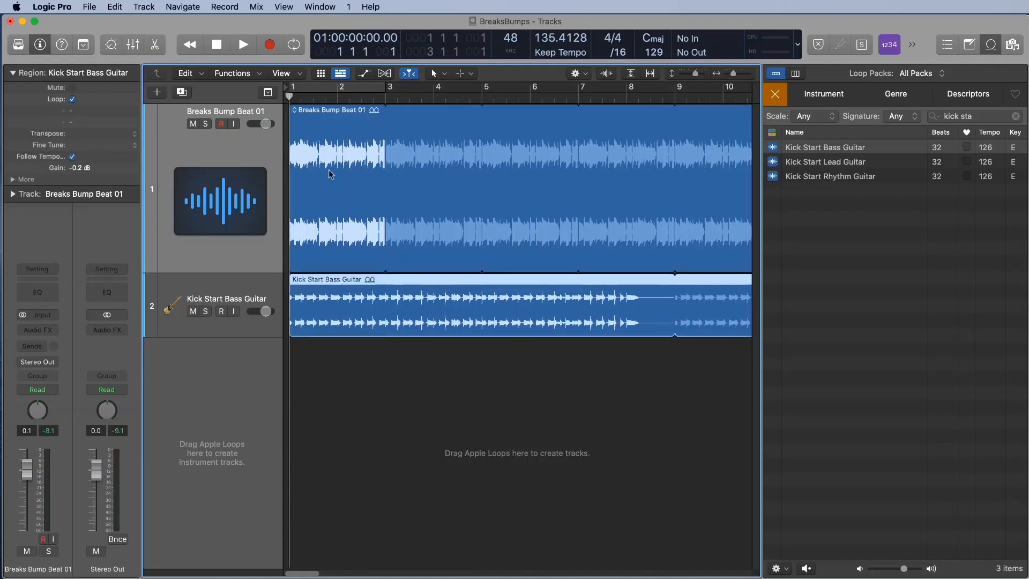
left_click(328, 123)
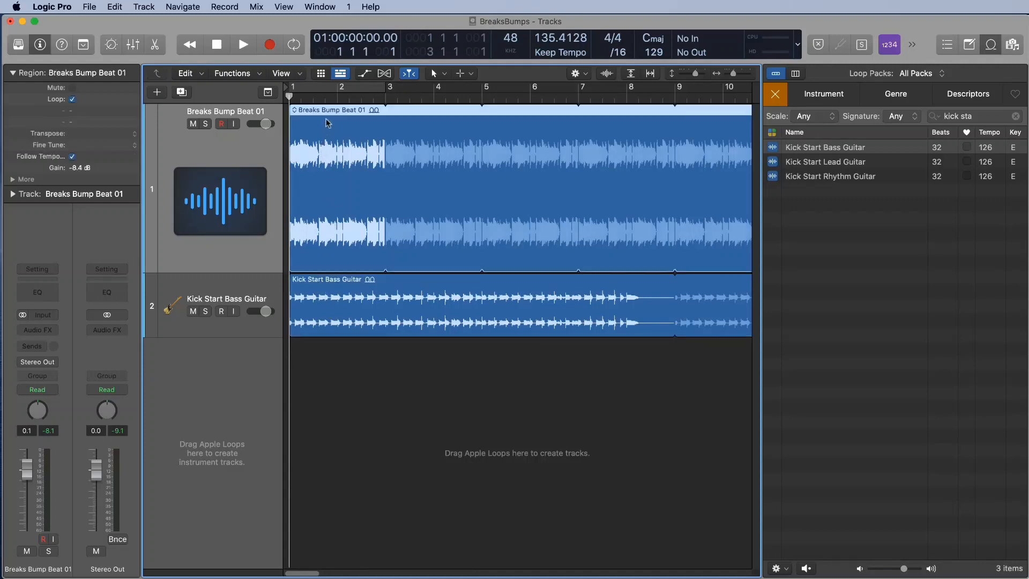
left_click(331, 287, "shift")
left_click_drag(318, 284, 504, 288)
left_click(315, 373)
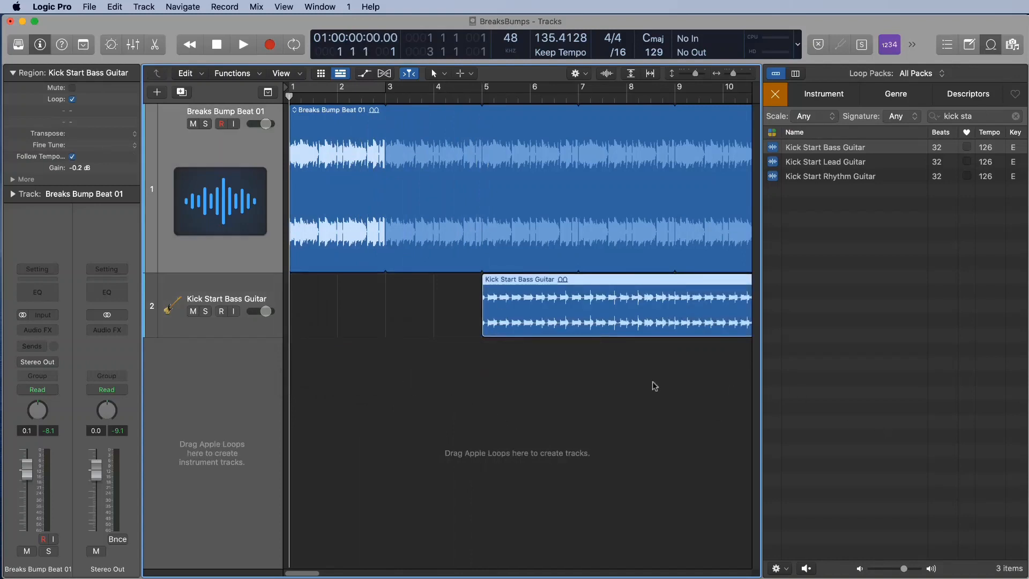
left_click(72, 99)
- Add the Kick Start Lead Guitar and Kick Start Rhythm Guitar loops at bar 5, creating new tracks below the bass
left_click(834, 164)
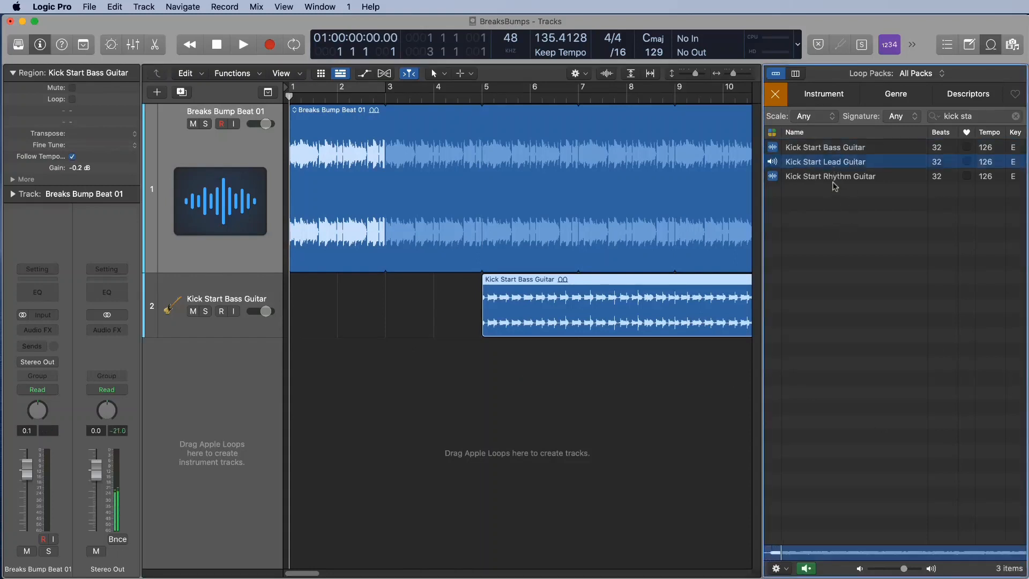
left_click(828, 177, "shift")
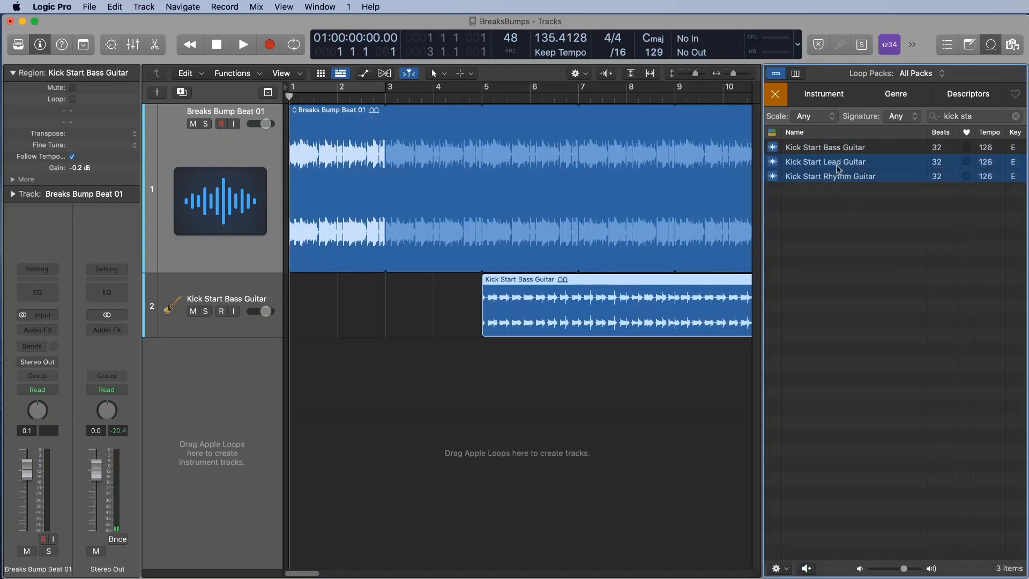
left_click_drag(836, 166, 477, 387)
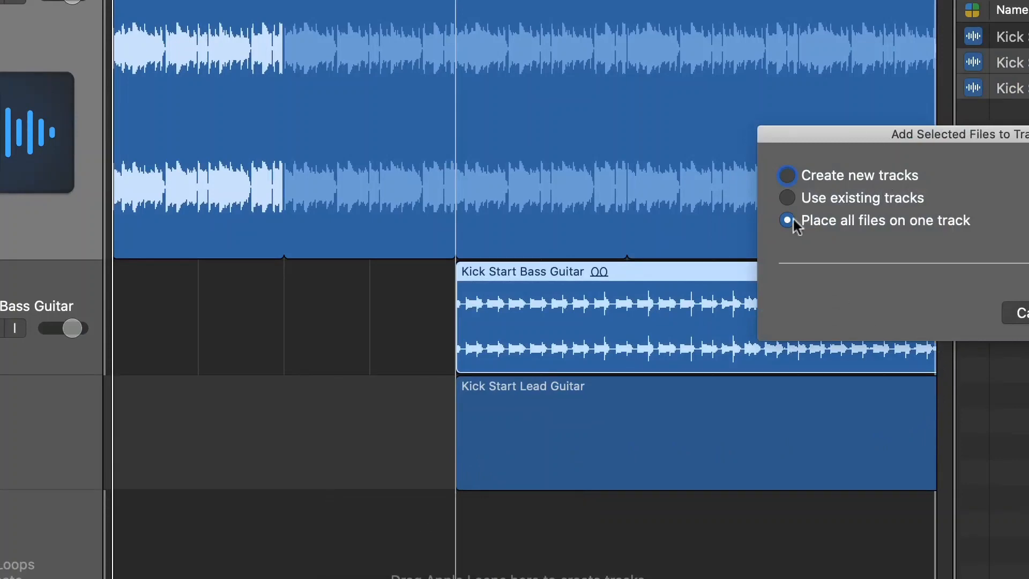
left_click(788, 176)
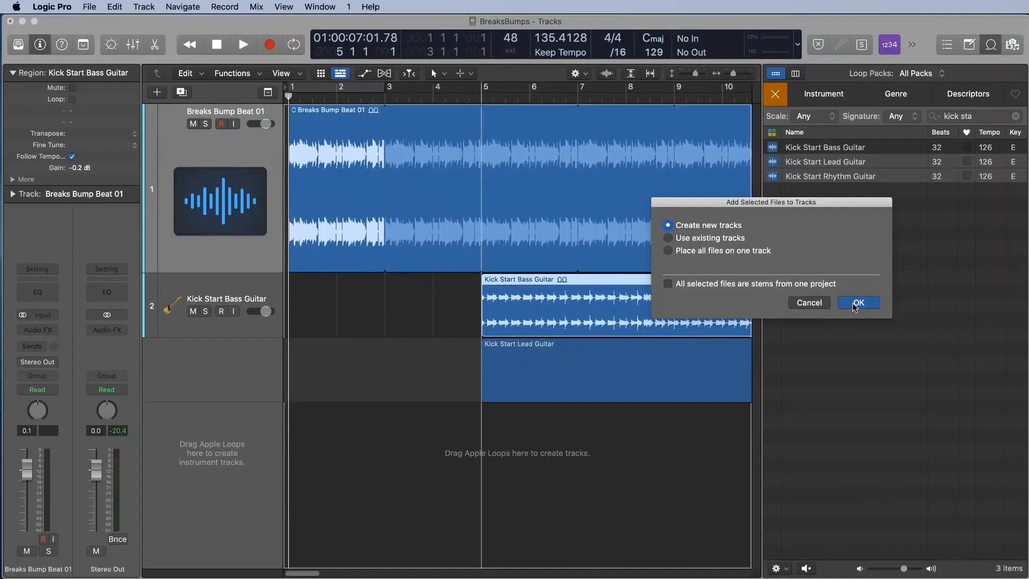
left_click(858, 303)
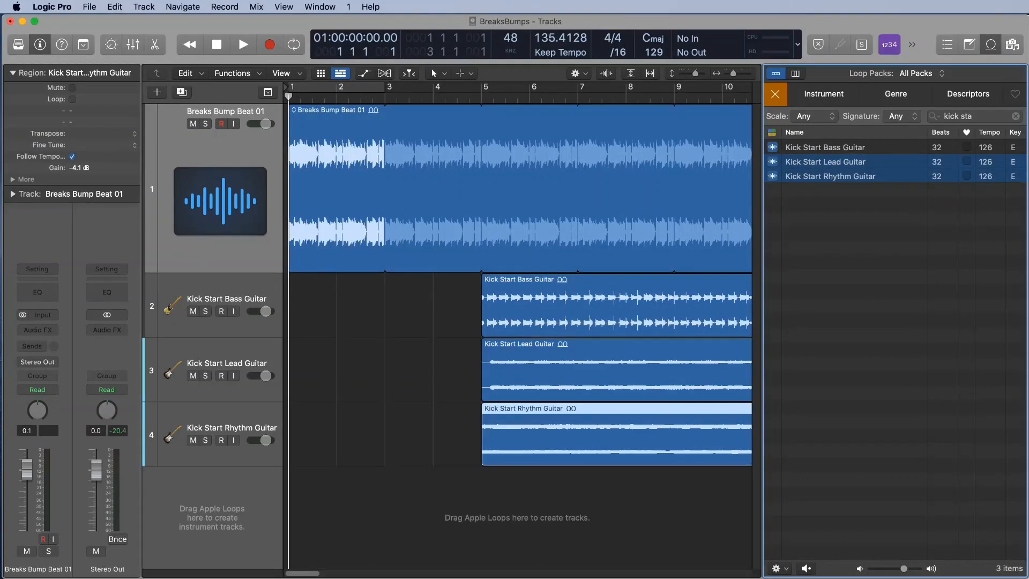
- Play the arrangement from before the guitar entry at bar 5, and stop around bar 9
double_click(456, 99)
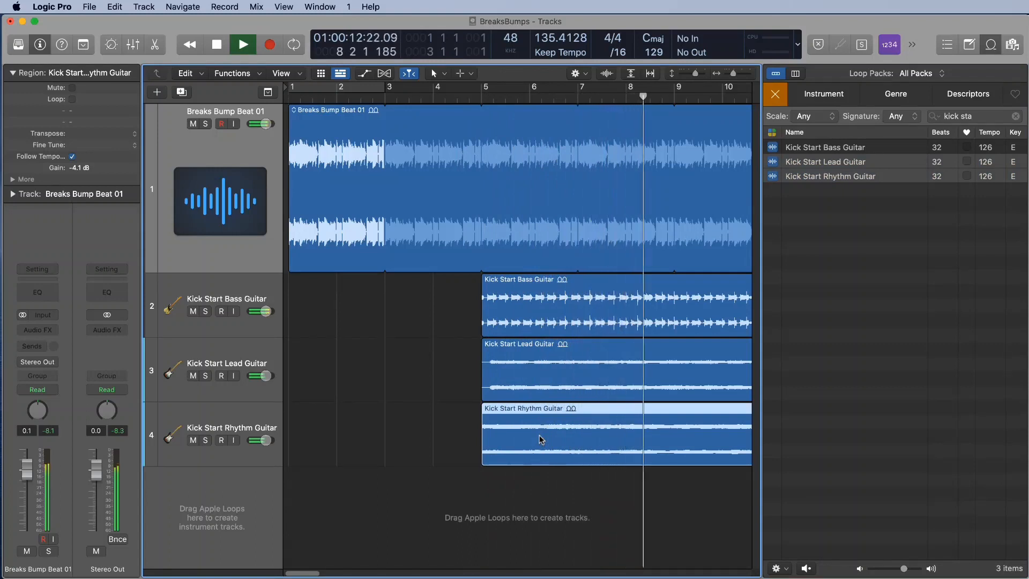
key("space")
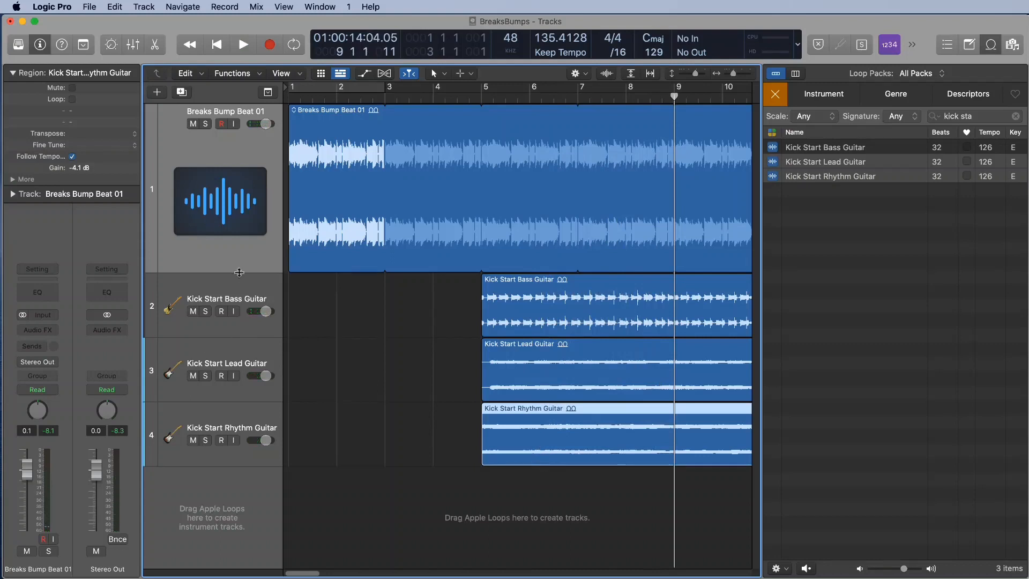
- Reduce the height of the Breaks Bump Beat 01 track and zoom out horizontally to fit the guitar regions through bar 13
left_click_drag(241, 273, 247, 216)
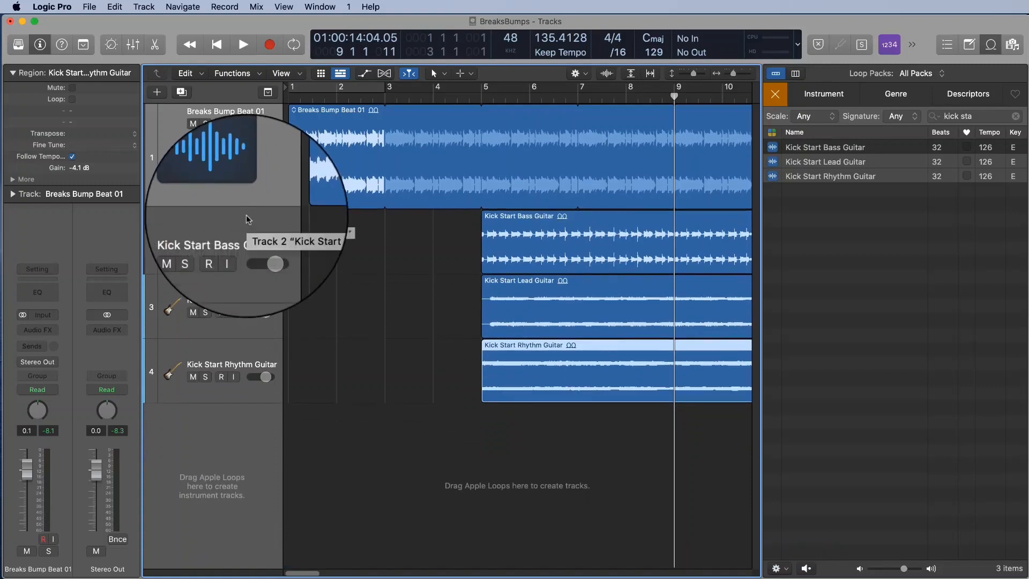
left_click_drag(250, 208, 252, 200)
key("super+Up")
key("super+Up")
key("super+Up")
key("super+Up")
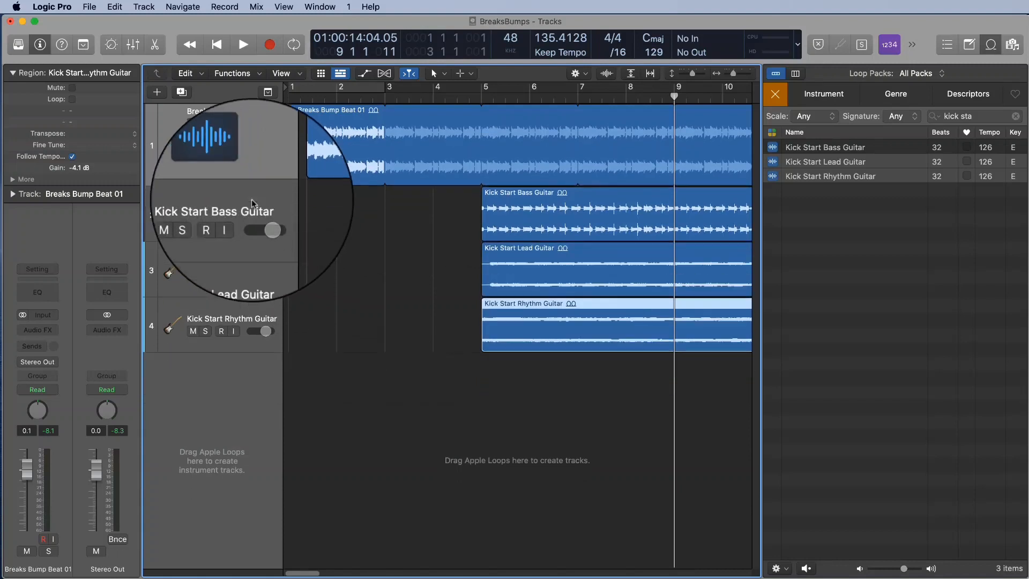
key("super+Down")
key("super+Down")
key("super+Down")
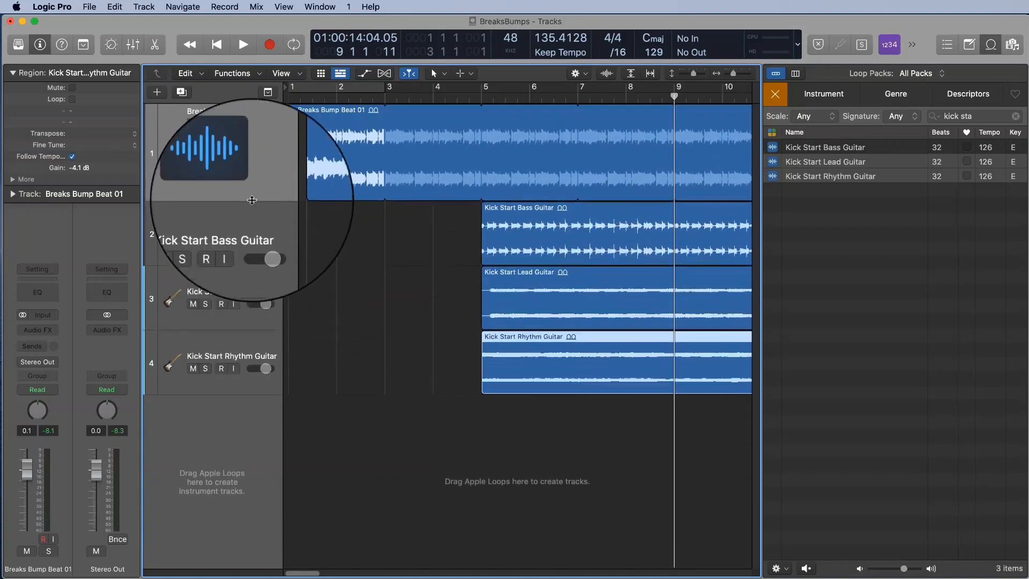
left_click_drag(252, 200, 256, 183)
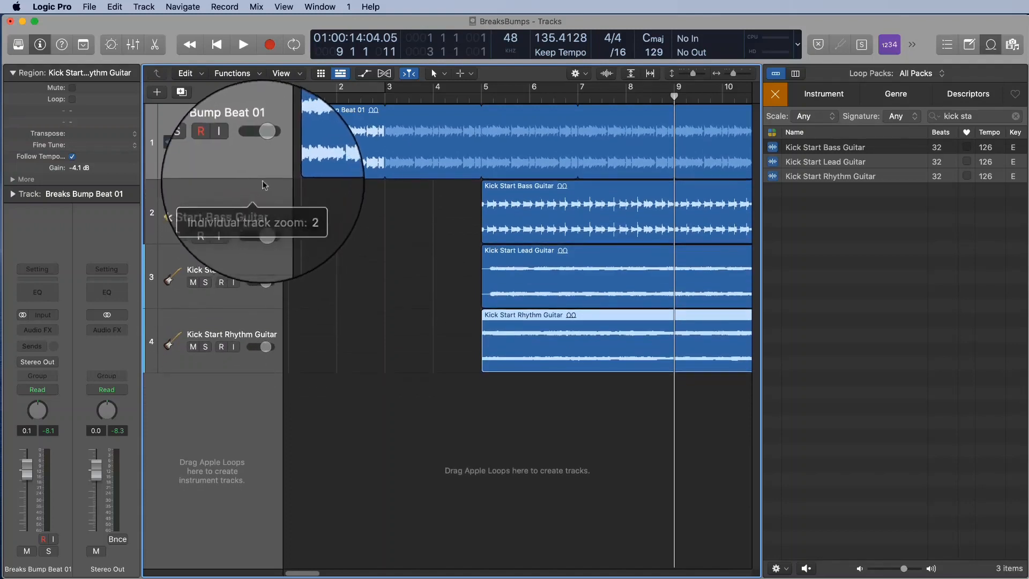
key("super+Left")
key("super+Left")
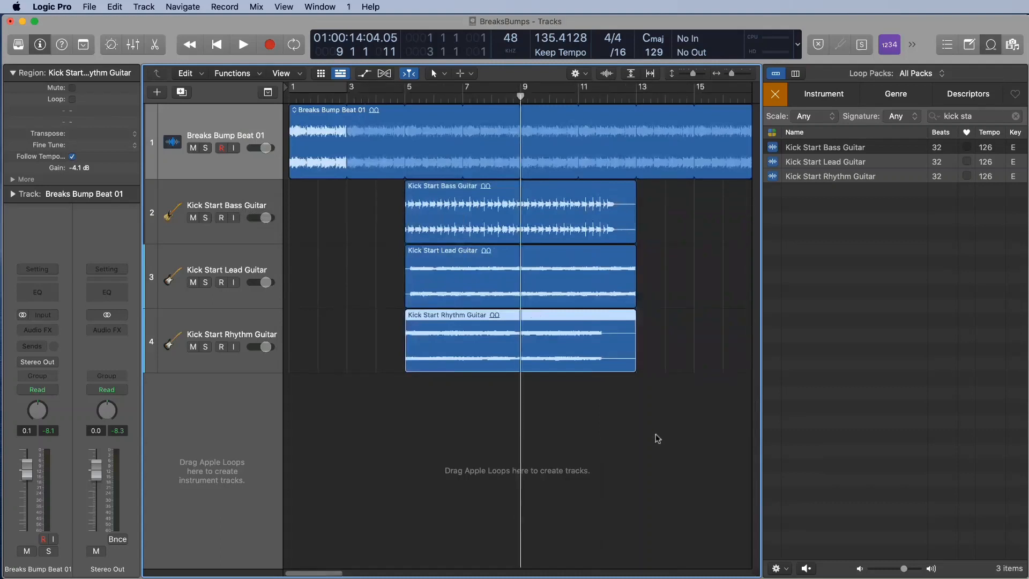
key("super+Left")
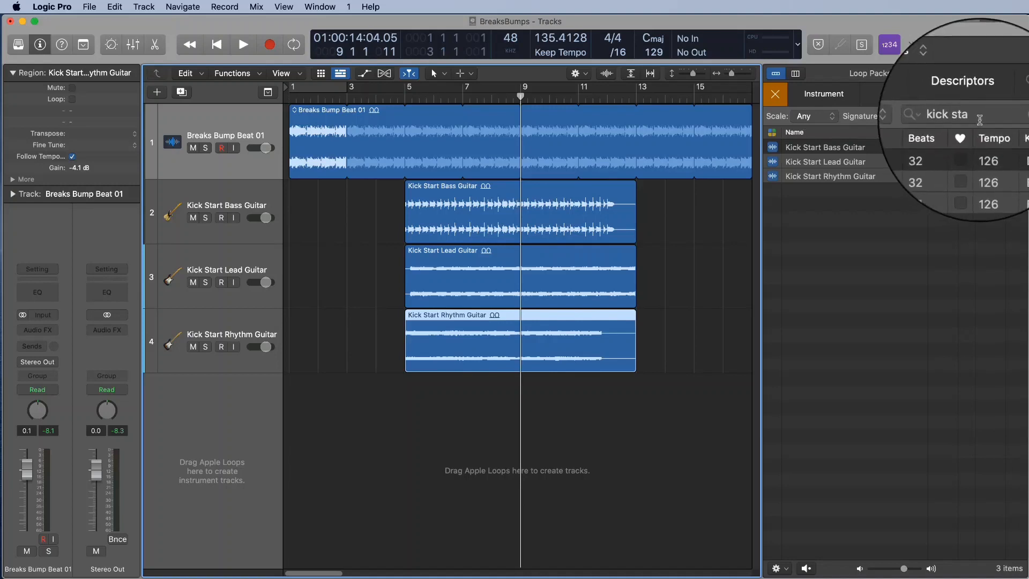
- Search the loops for "pitch ben", add Pitch Bender Electric 04 on a new track at bar 5, and loop it until bar 13
left_click_drag(990, 117, 925, 110)
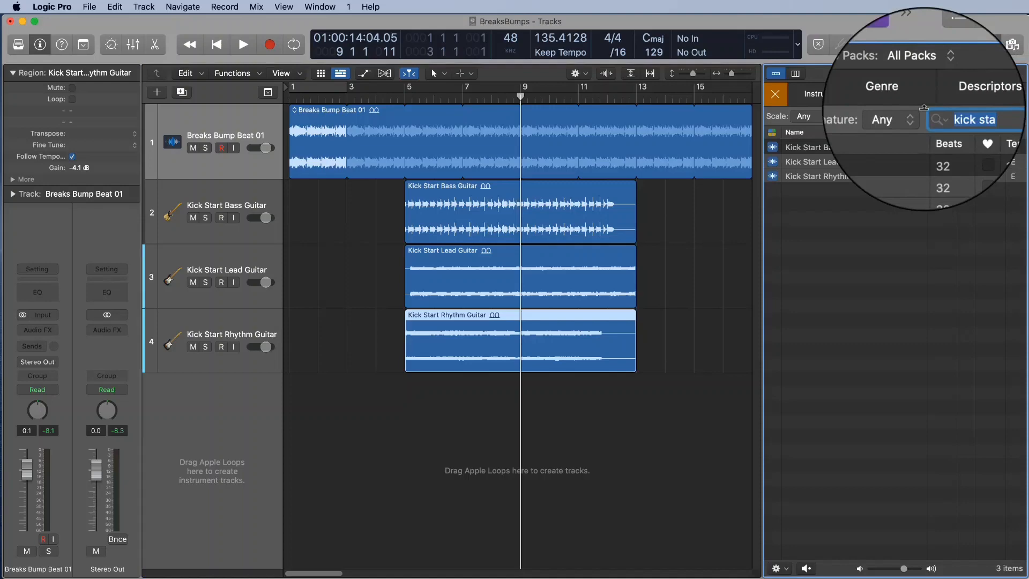
type("pitch")
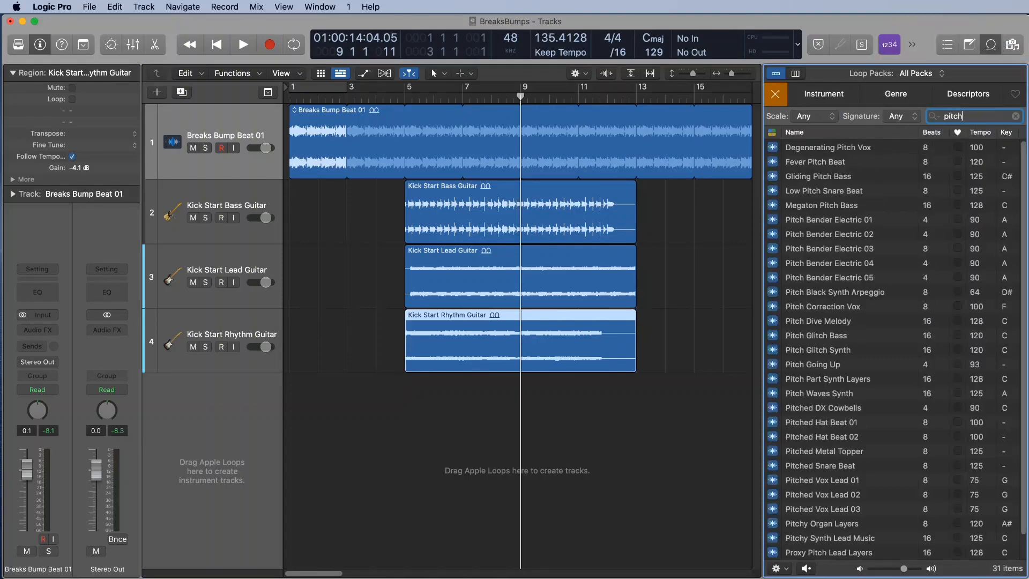
type(" ben")
left_click(844, 190)
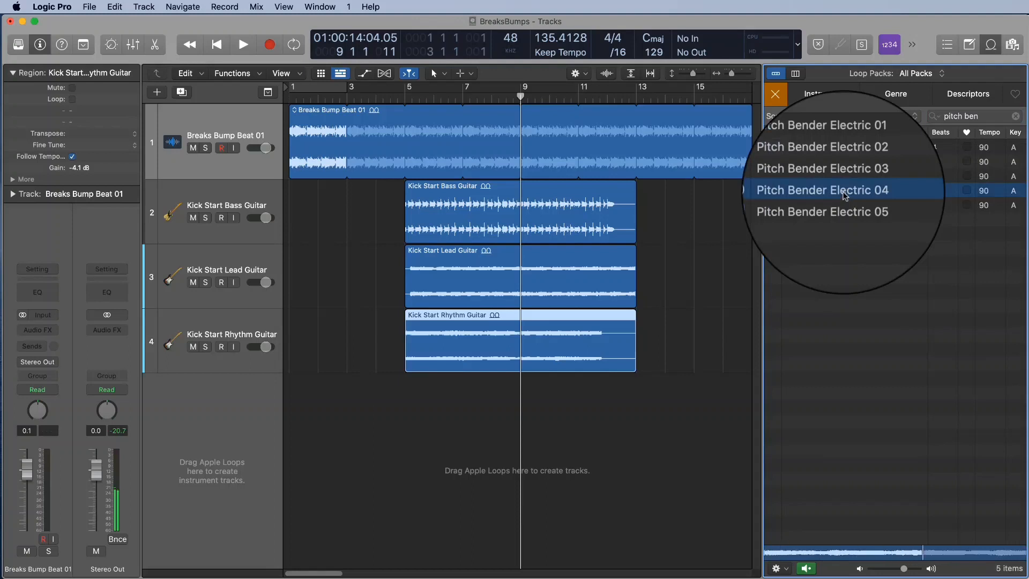
left_click_drag(843, 194, 412, 441)
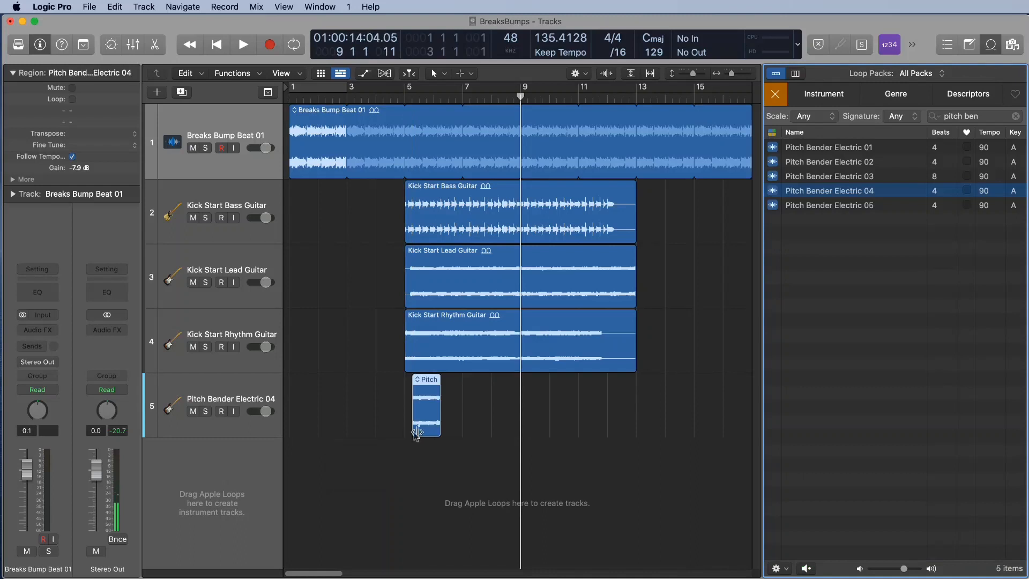
left_click_drag(431, 384, 637, 402)
- Play the arrangement with the Pitch Bender Electric 04 loop to around bar 12, and save the project
key("space")
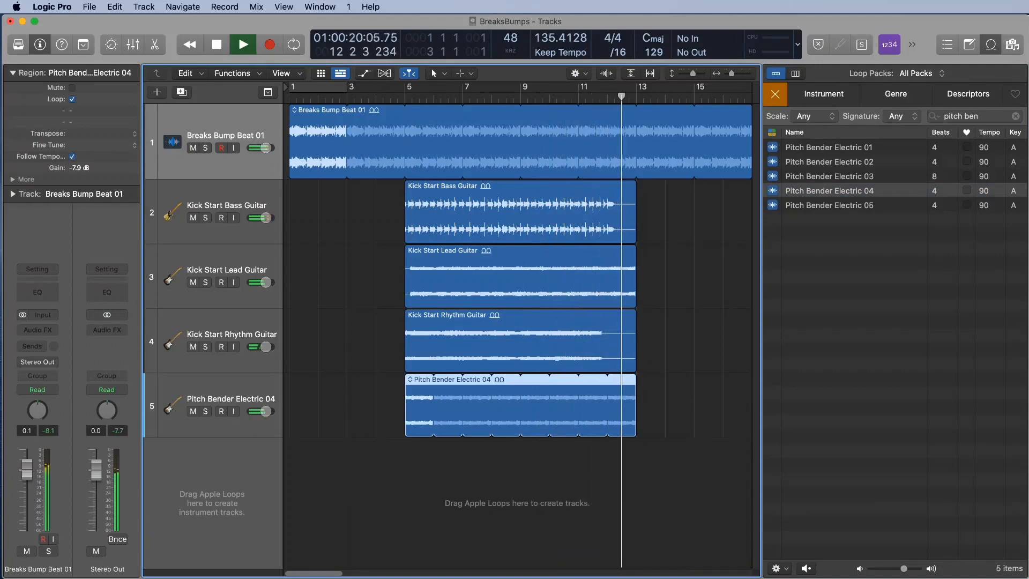
key("space")
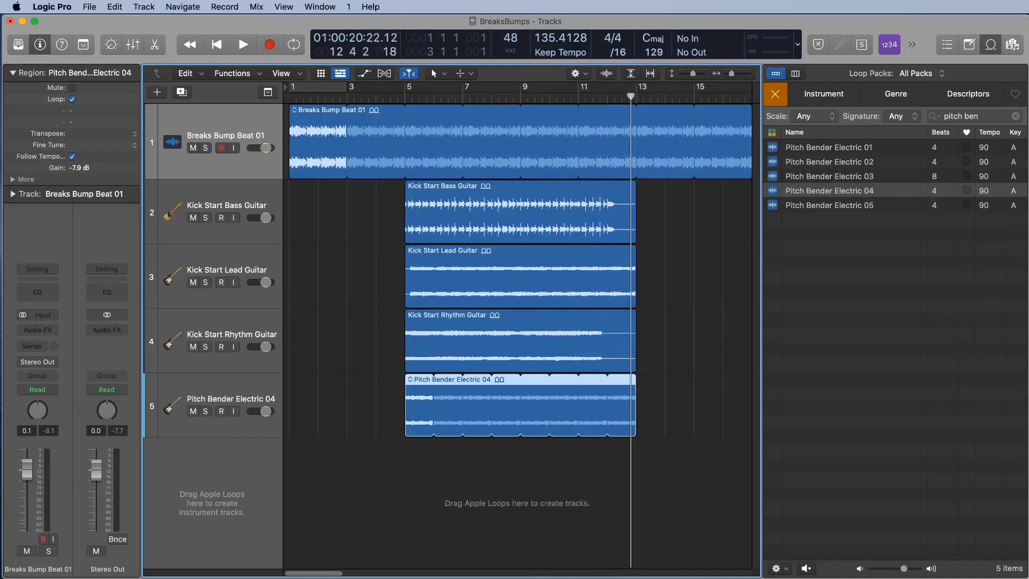
key("super+s")
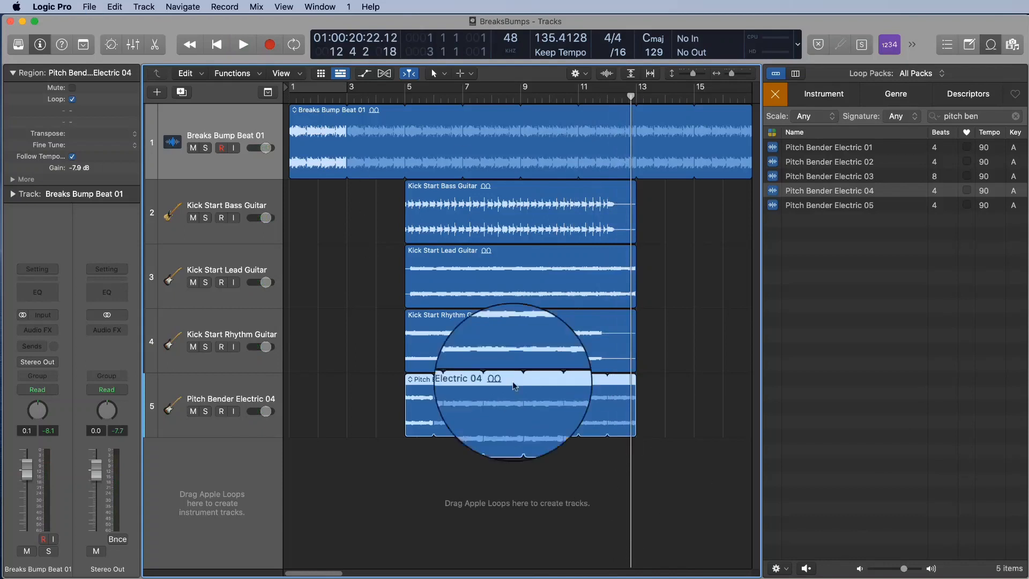
- Review the project key options, keeping C major, and play the guitar section from bar 5
left_click(656, 44)
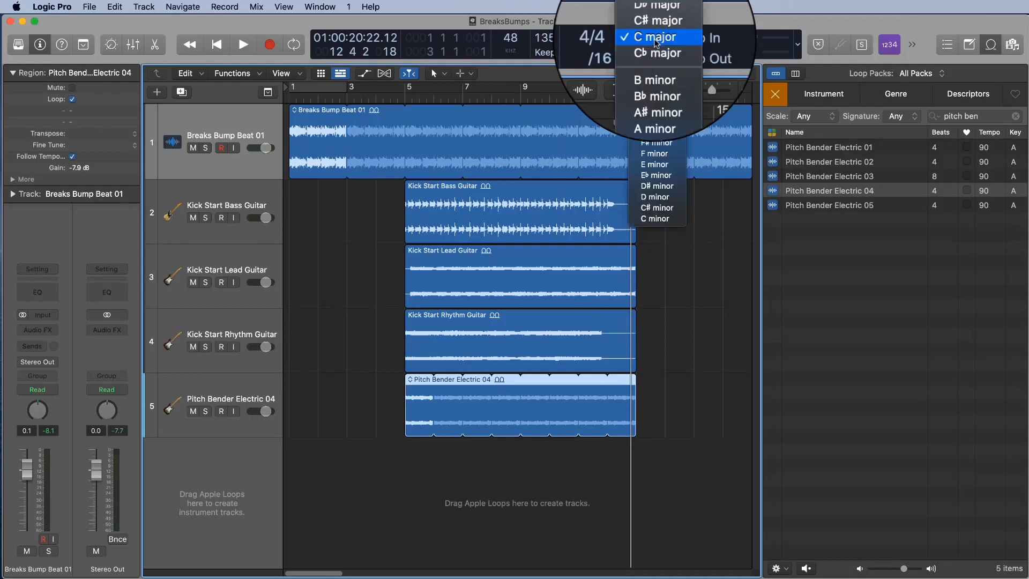
left_click(656, 44)
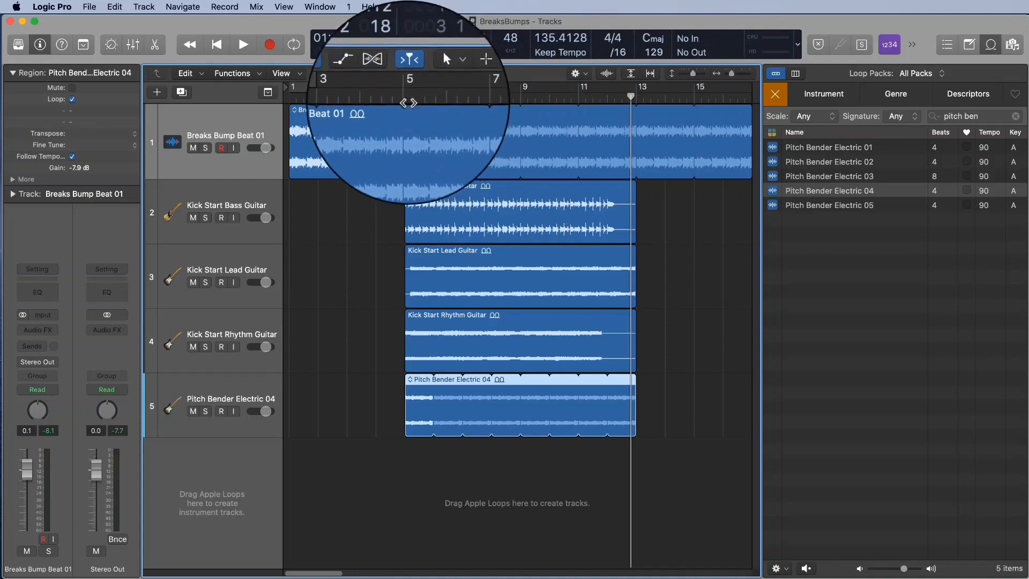
key("space")
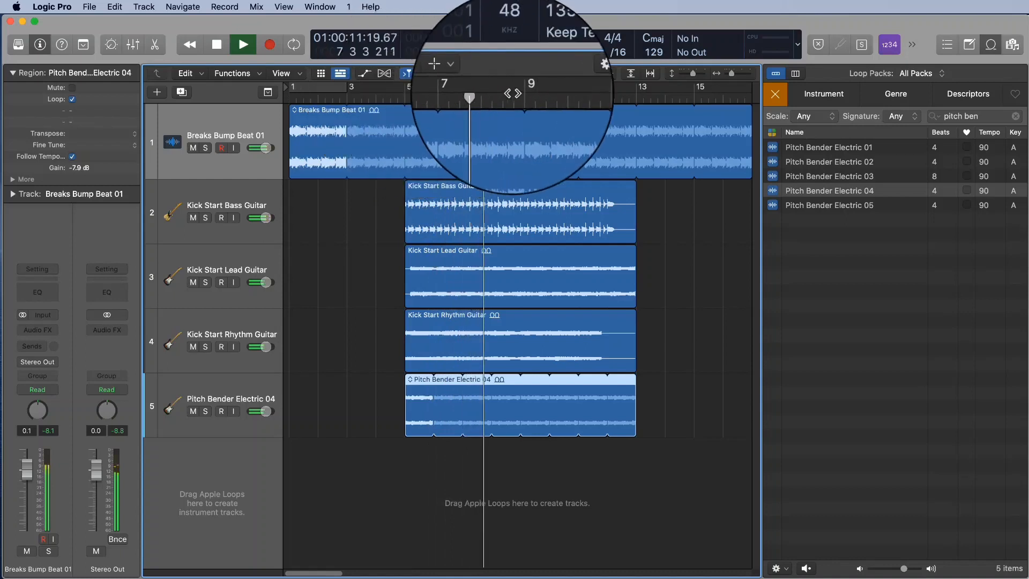
key("space")
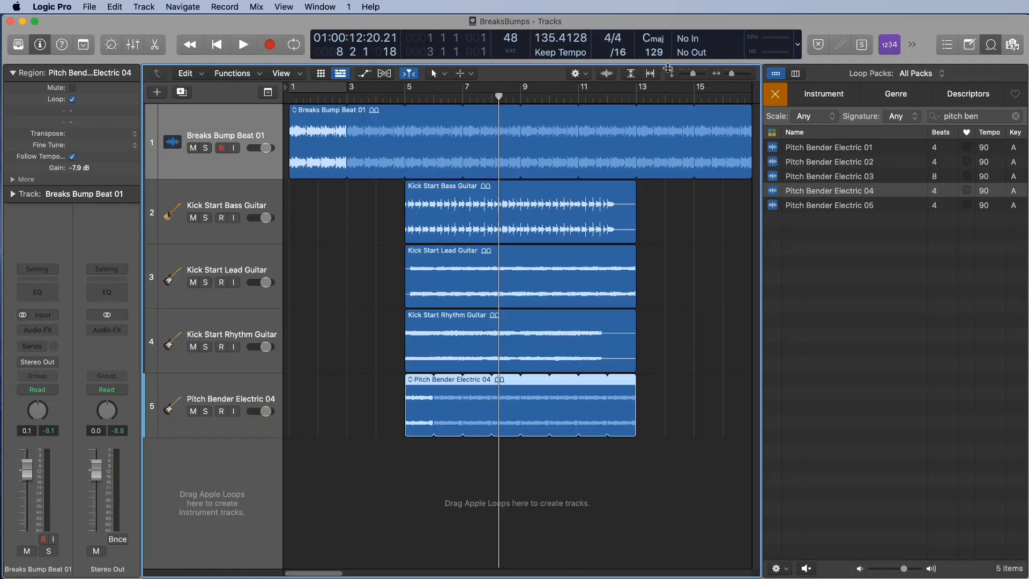
- Set the project key to E minor and play the guitar section from bar 5
left_click(658, 42)
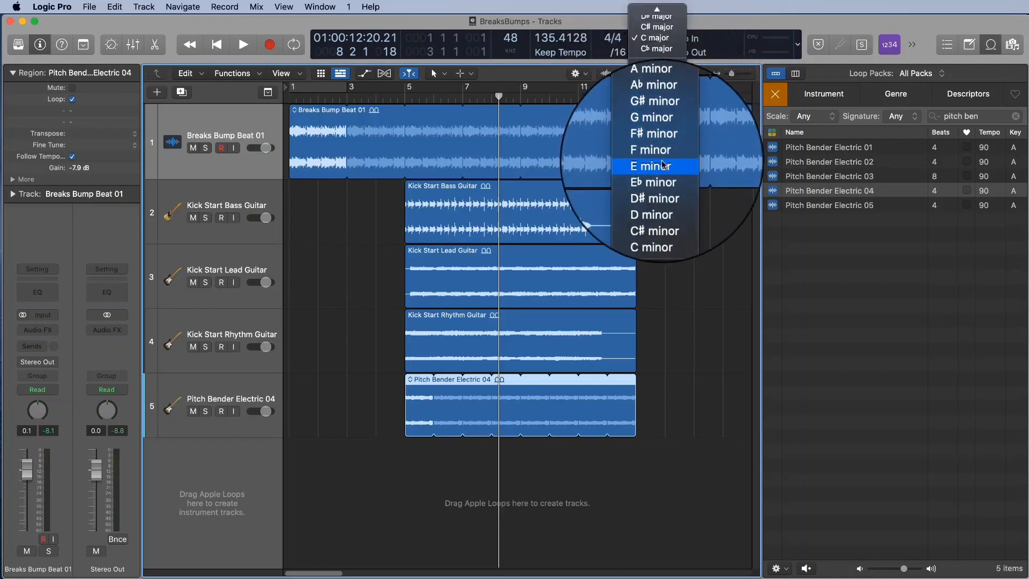
left_click(660, 170)
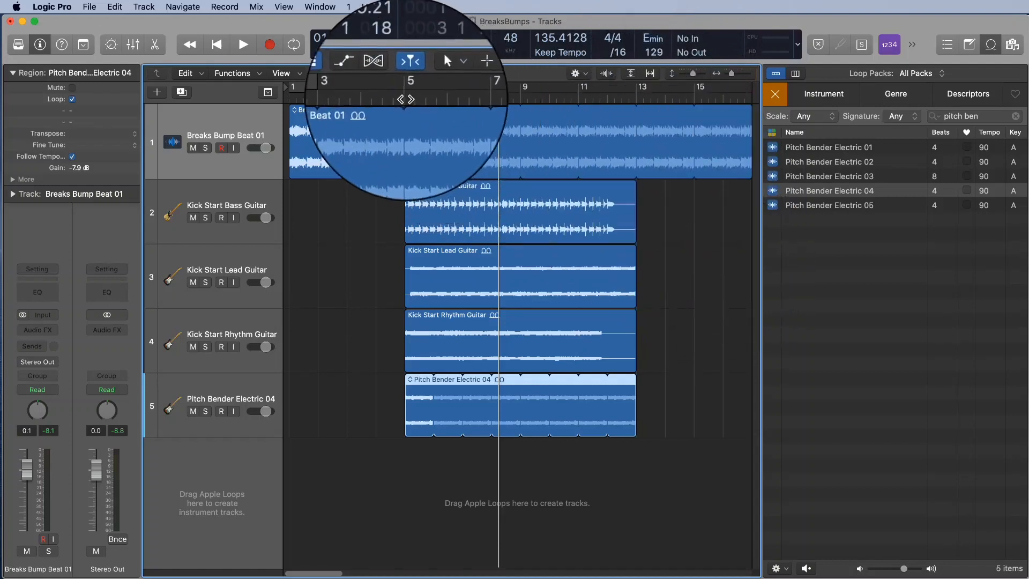
left_click(409, 98)
key("space")
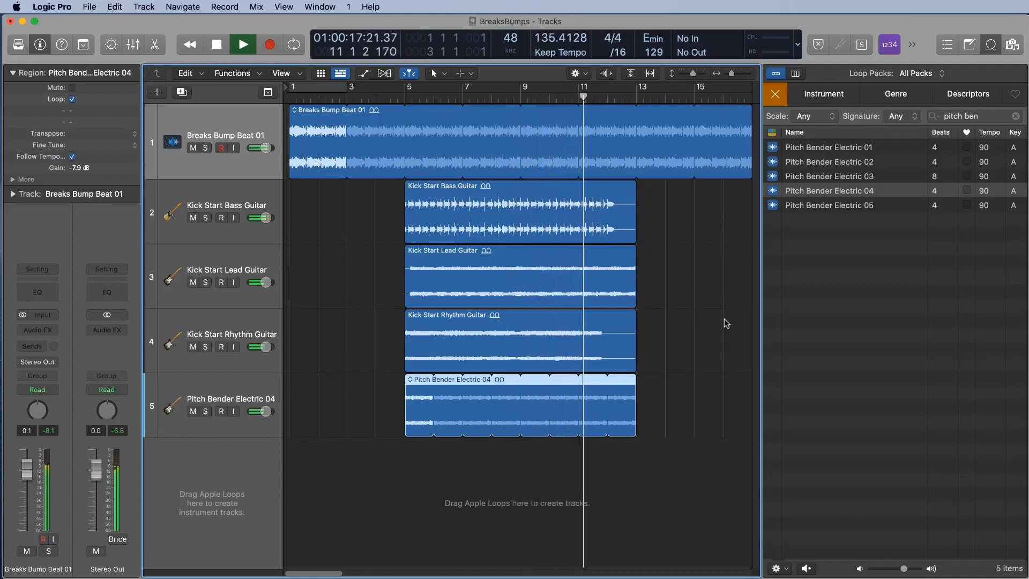
key("space")
- Show the mixer's channel strips and hide the mixer again
left_click(535, 348)
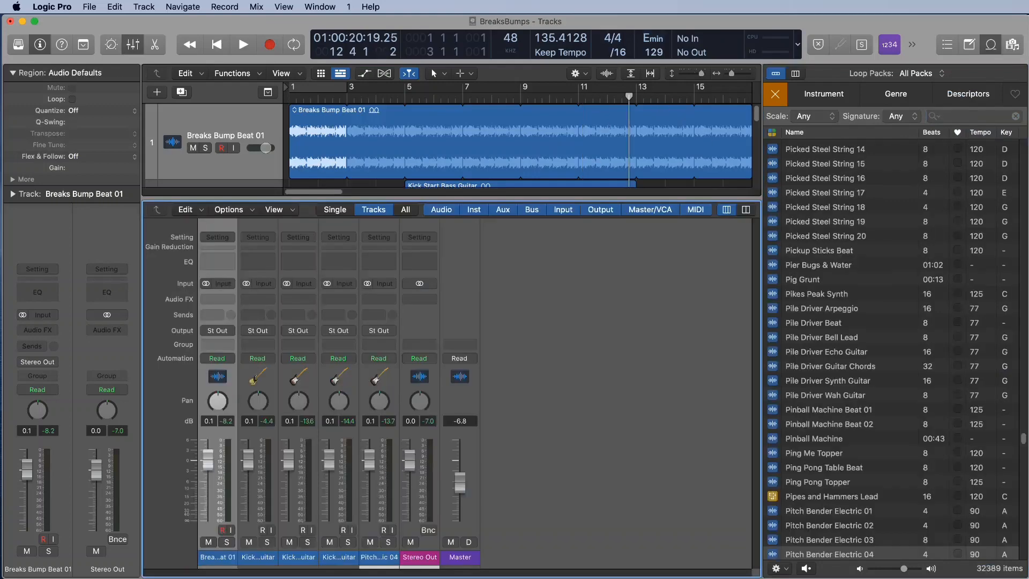
key("x")
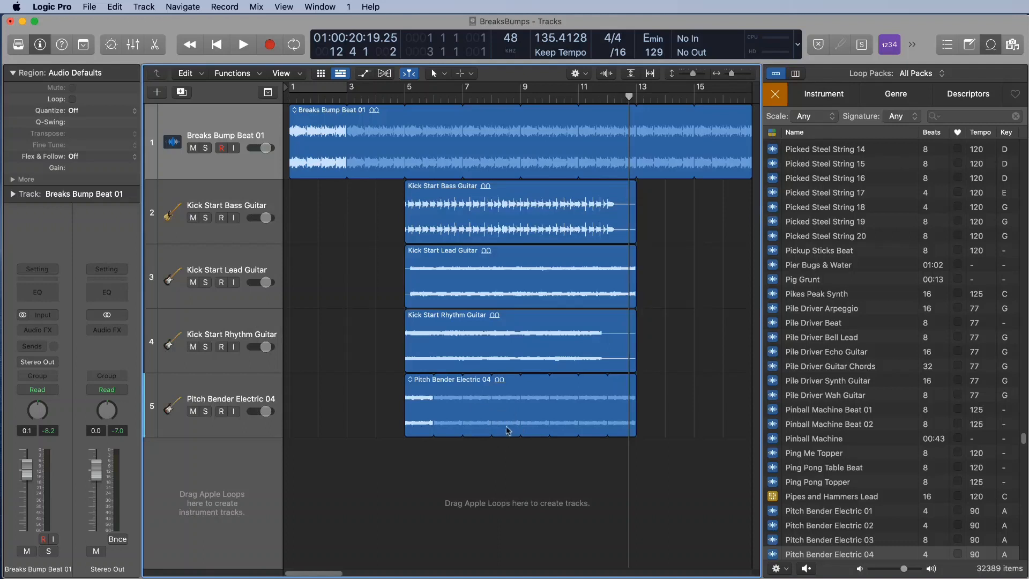
- Try copying the whole looped Pitch Bender Electric 04 region to bar 1, and undo the copy
left_click(423, 420)
left_click_drag(423, 420, 293, 421)
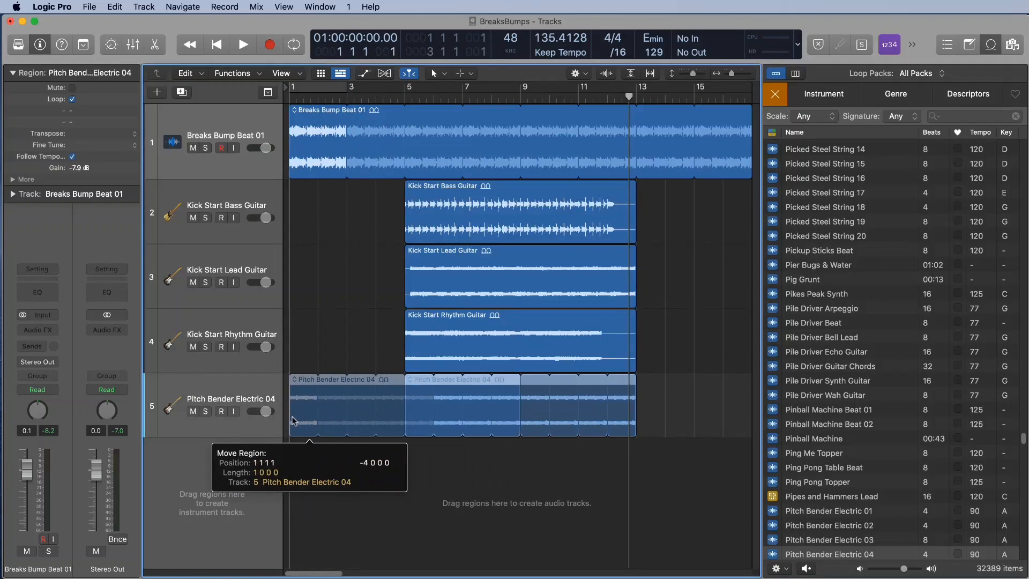
left_click_drag(292, 420, 293, 420)
key("alt")
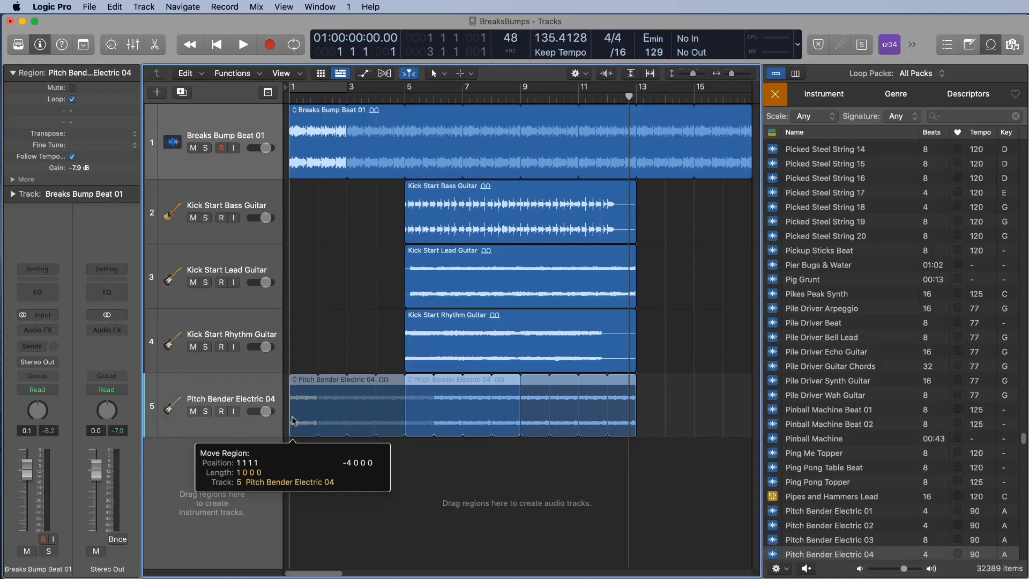
left_click_drag(293, 421, 292, 421)
key("alt")
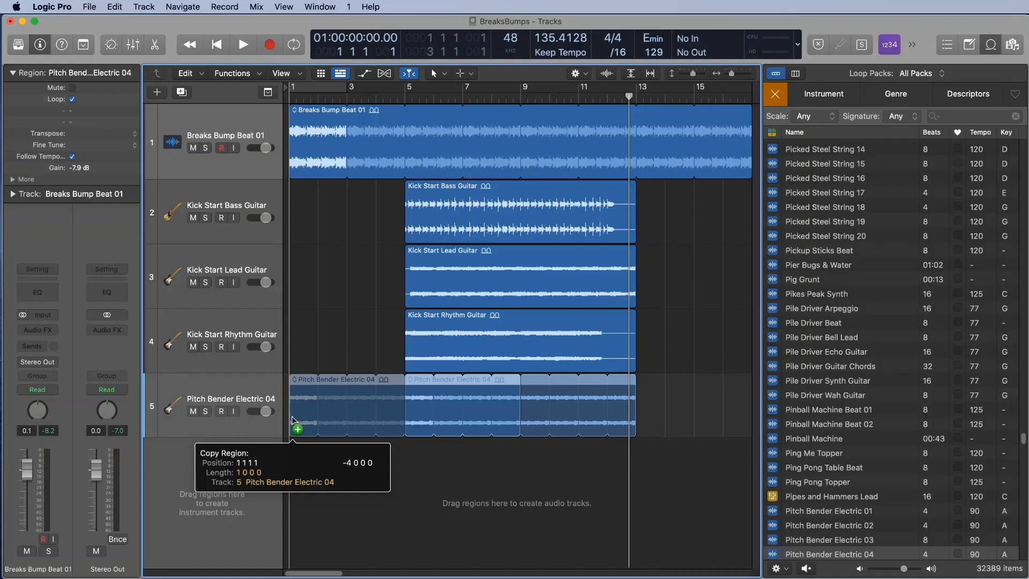
left_click_drag(293, 421, 293, 420)
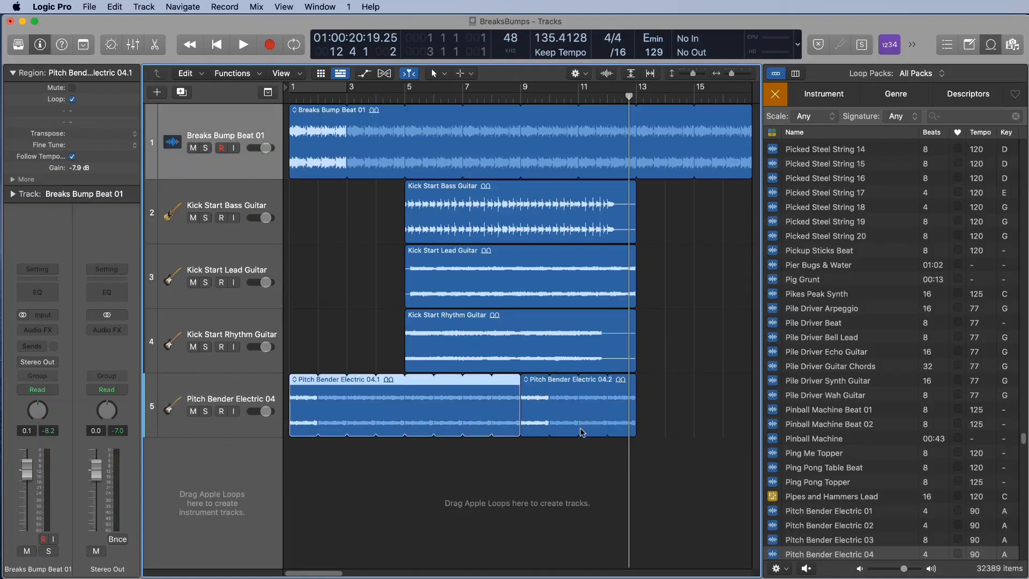
key("super+z")
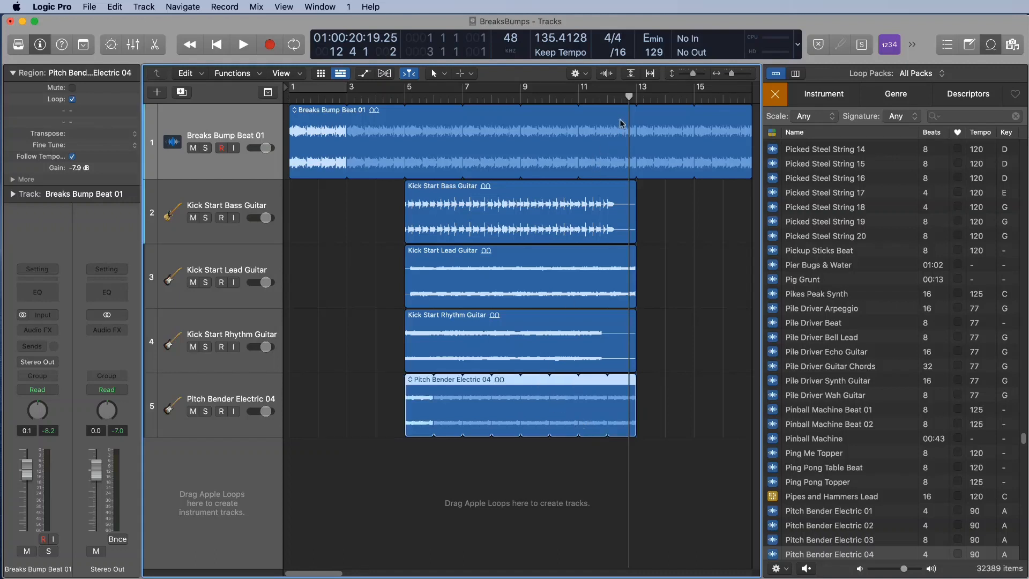
- Move the playhead to bar 9 and split the looped Pitch Bender Electric 04 region there
left_click_drag(629, 110, 523, 121)
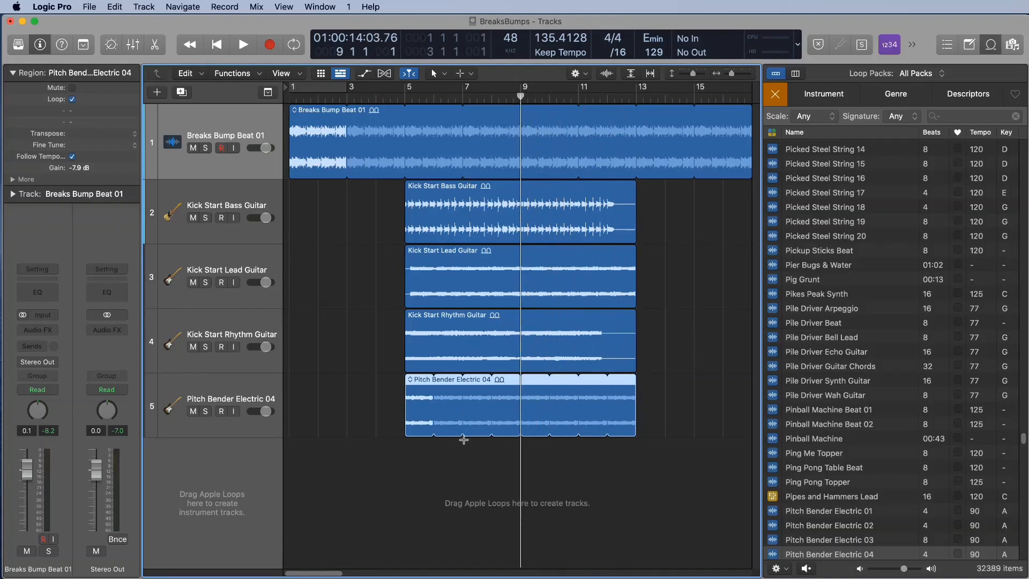
key("super+t")
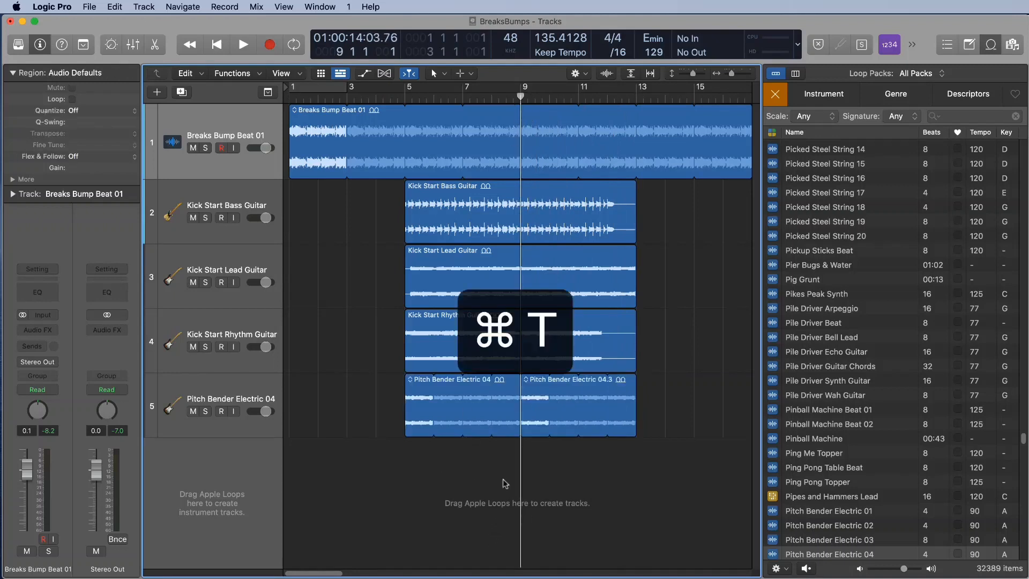
- Copy the Pitch Bender Electric 04 region from bar 5 to bar 1 and shorten the copy's looping to end at bar 4
left_click_drag(426, 421, 302, 420)
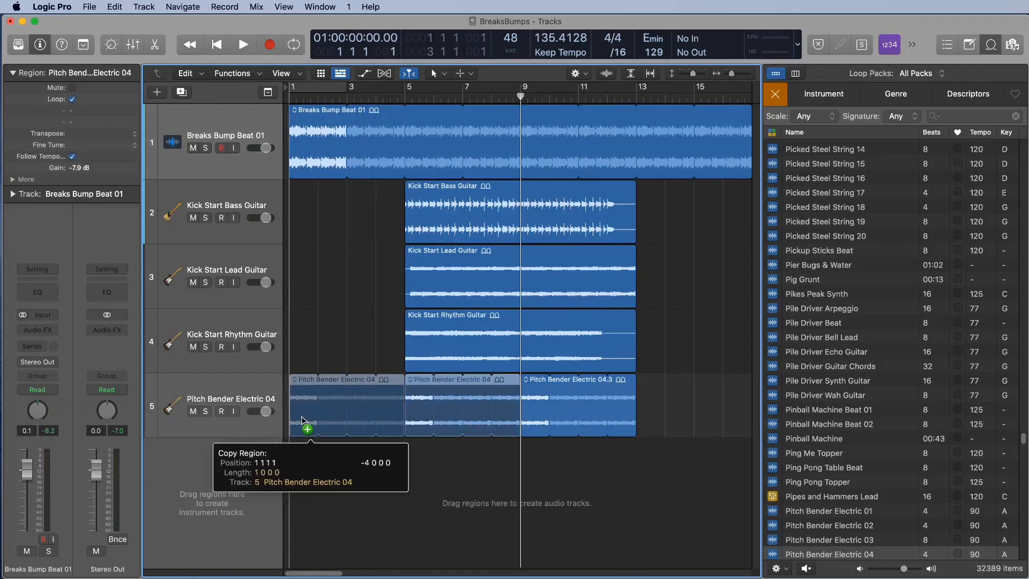
left_click_drag(302, 421, 303, 420)
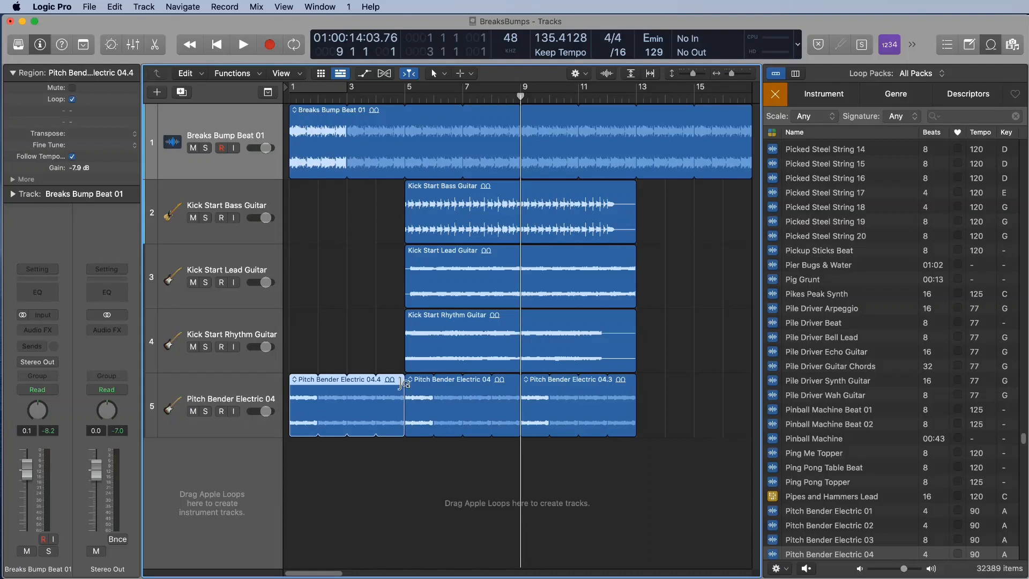
left_click_drag(403, 431, 375, 432)
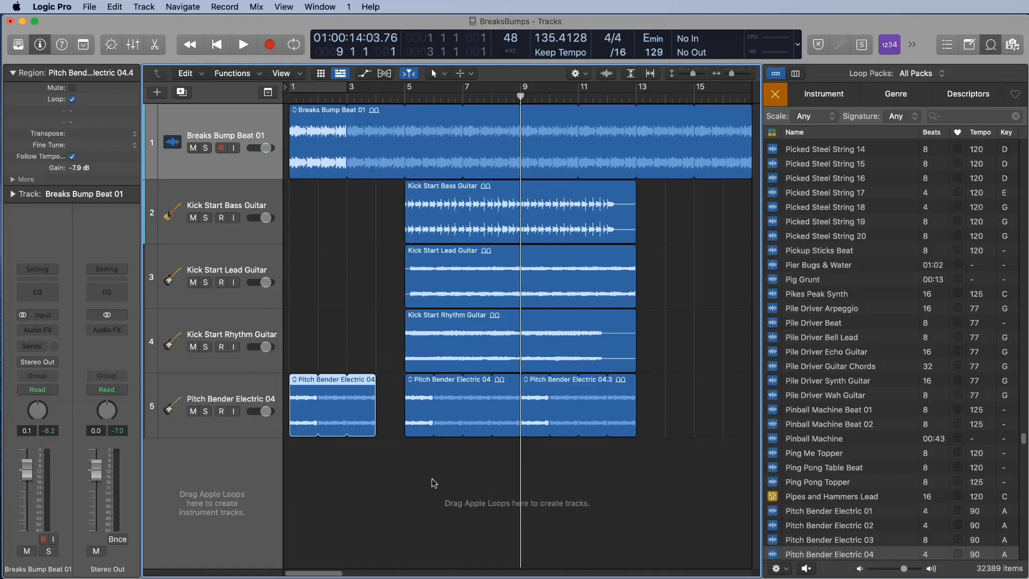
- Define an inactive cycle area from bar 9 to bar 12 and move the playhead to bar 5
left_click_drag(524, 88, 608, 89)
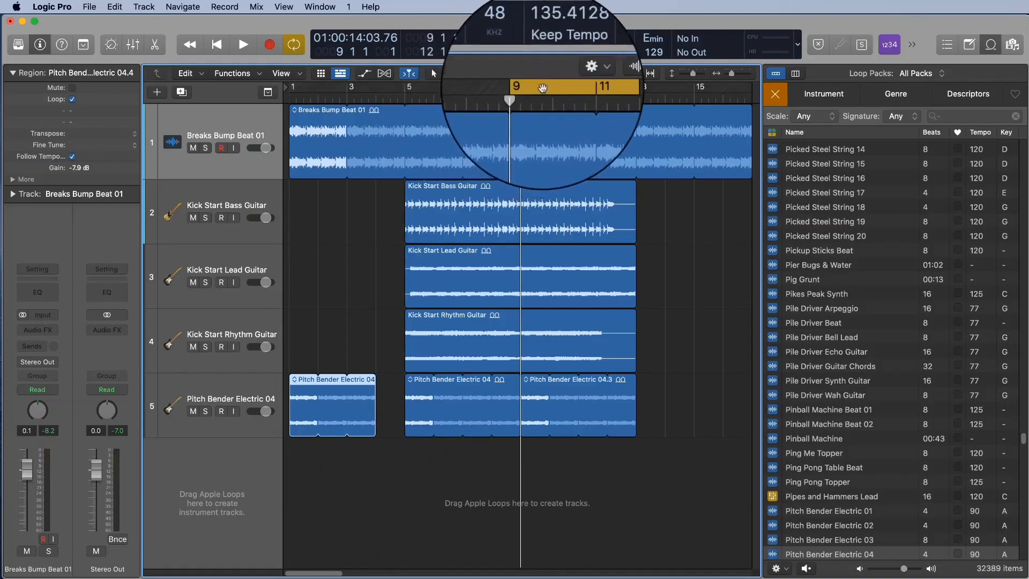
left_click(539, 89)
left_click_drag(521, 98, 406, 97)
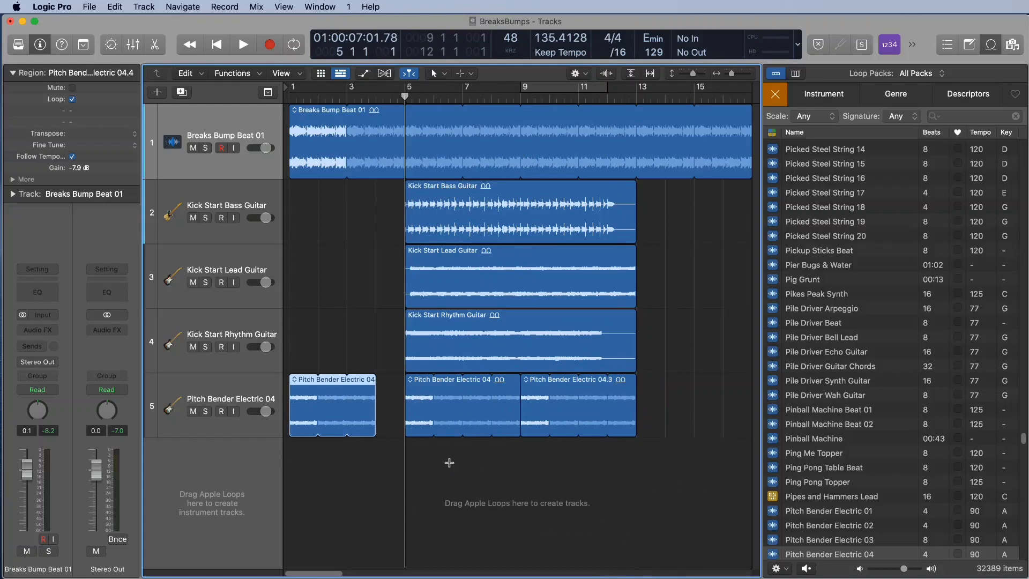
- Remove the Pitch Bender Electric 04 copy at bar 1 and undo the region's split at bar 9
key("Delete")
key("super+z")
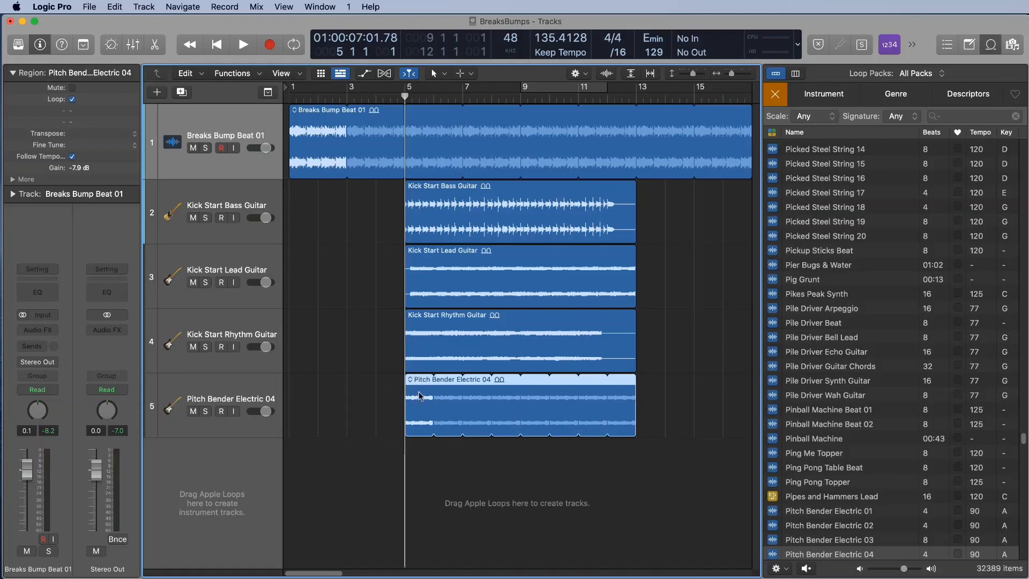
- Copy the looped Pitch Bender Electric 04 region from bar 5 to bar 1 and shorten the copy's looping to end at bar 5
left_click_drag(424, 390, 266, 390)
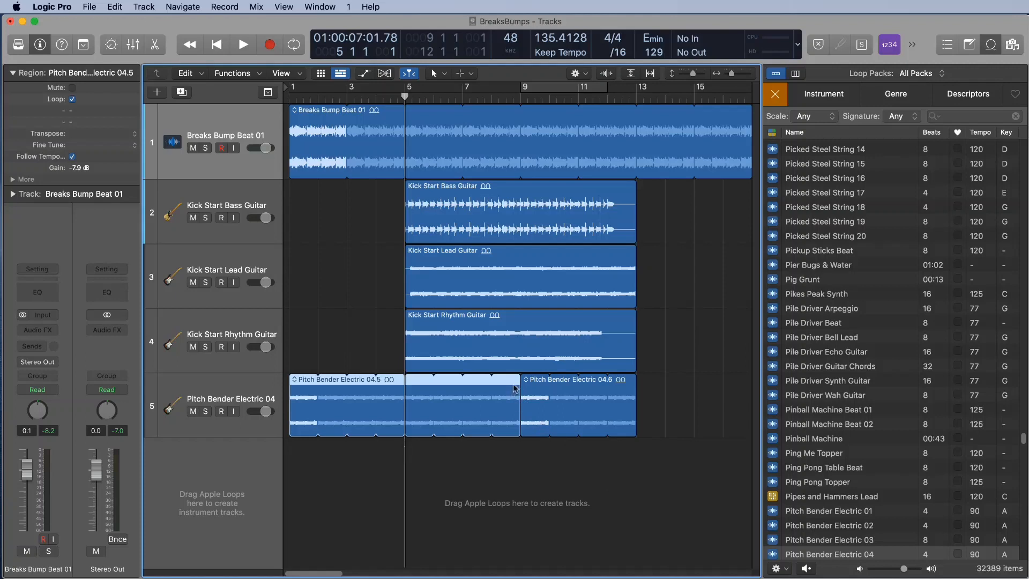
left_click_drag(514, 388, 404, 387)
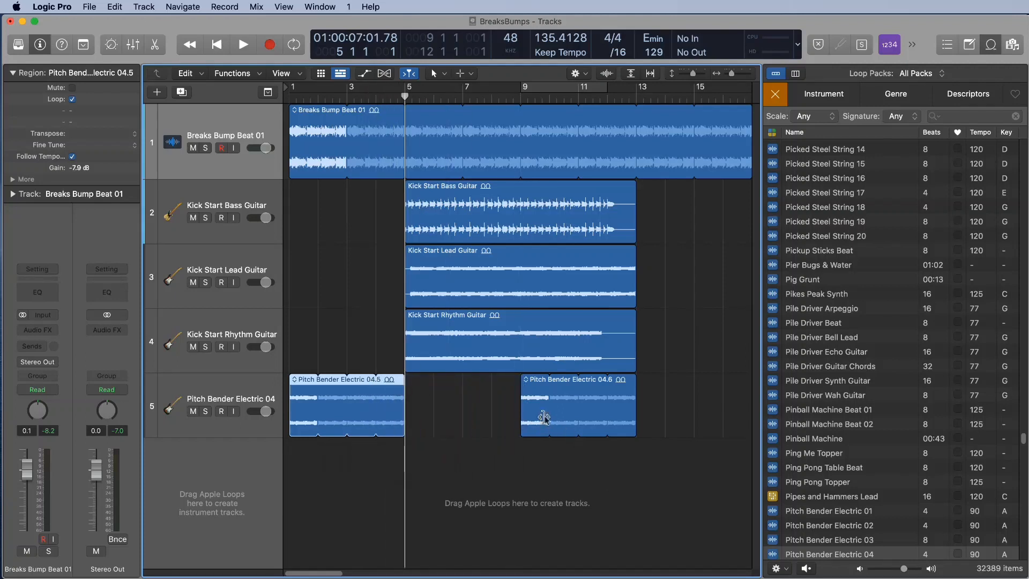
- Copy the Pitch Bender region from bar 9 to bar 5 and shorten the bar 1 region's looping to end at bar 4
left_click_drag(539, 420, 424, 422)
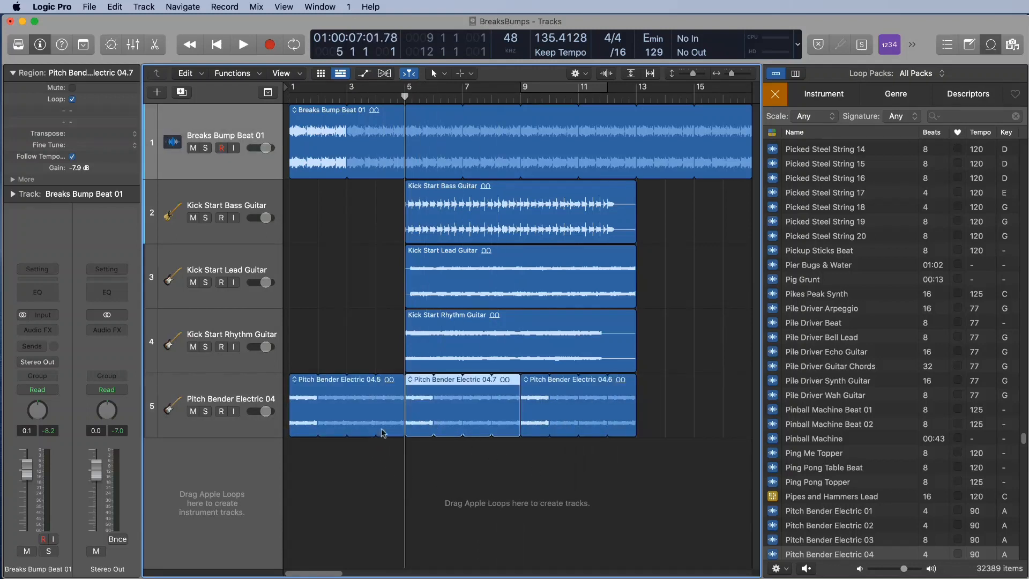
left_click_drag(399, 425, 379, 418)
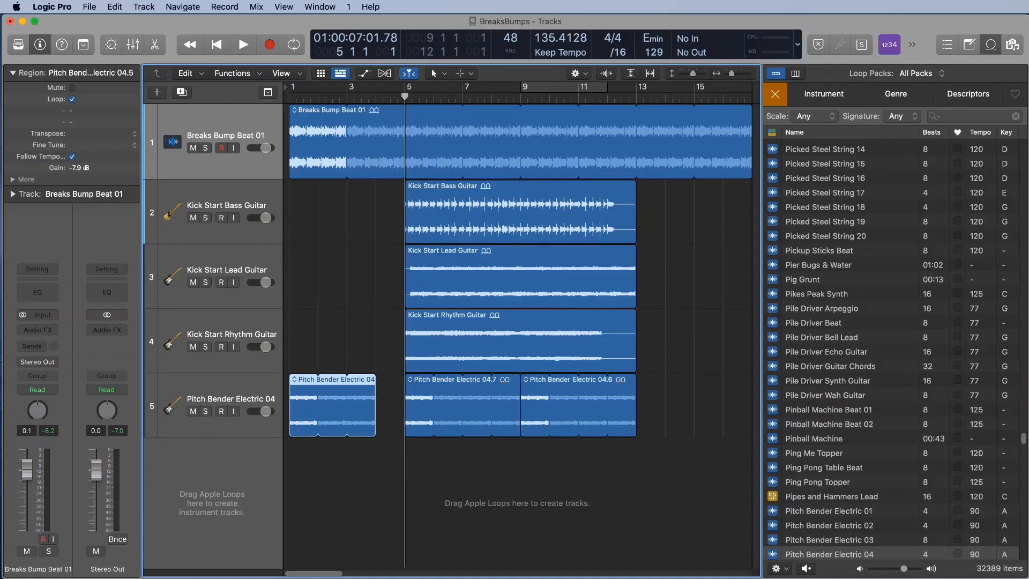
- Play the arrangement from the beginning through to bar 5 and stop playback
key("Return")
key("space")
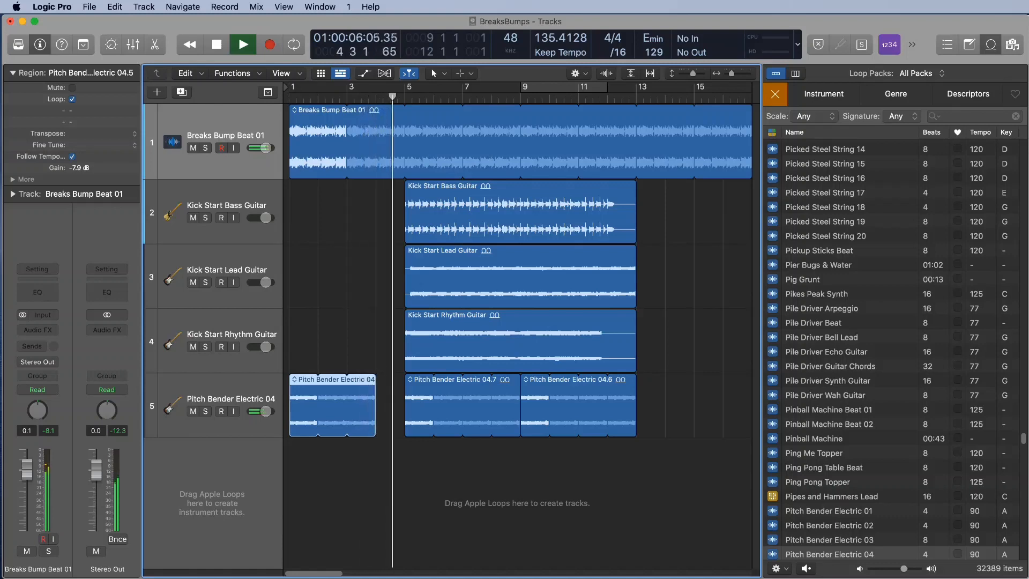
key("space")
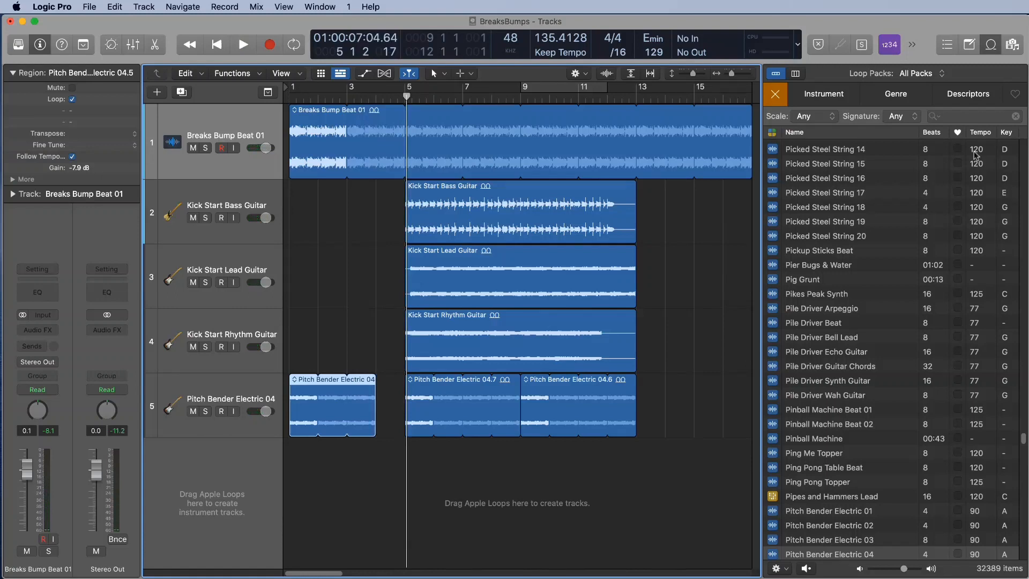
- Search the Apple Loops for "hip hop brea" and preview the Hip Hop Breakaway Beat loop
left_click(957, 115)
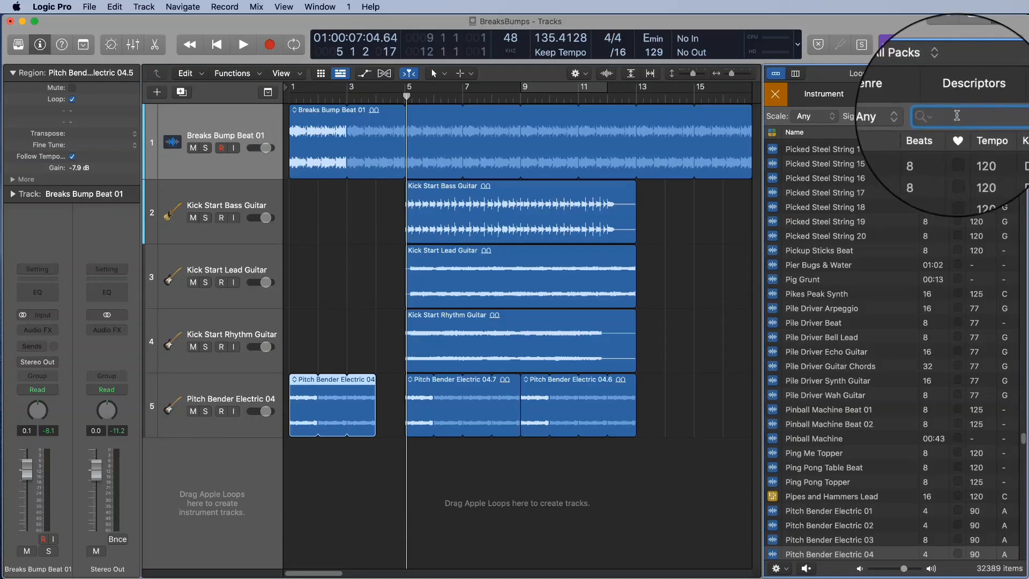
type("hip")
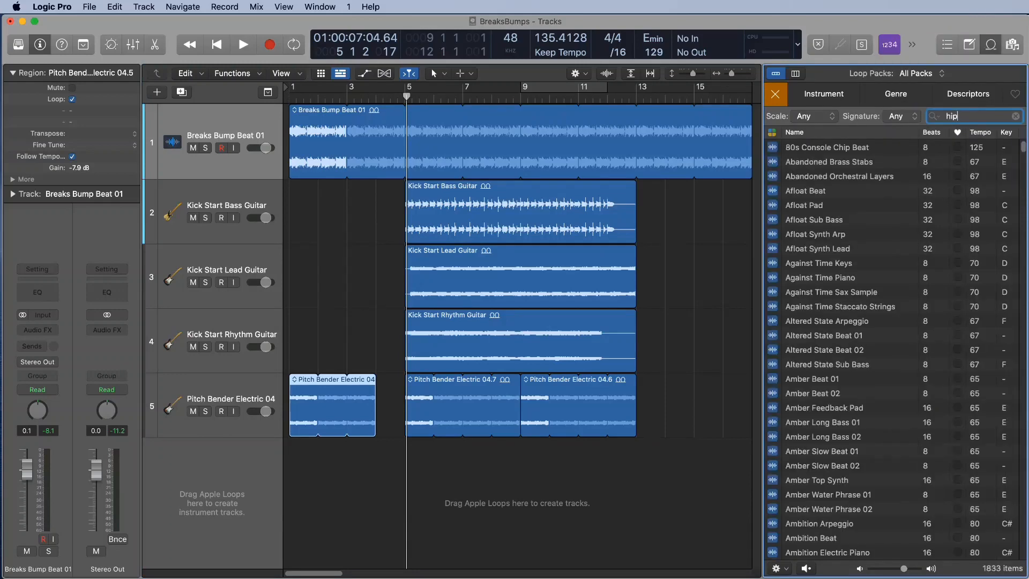
type("hopp")
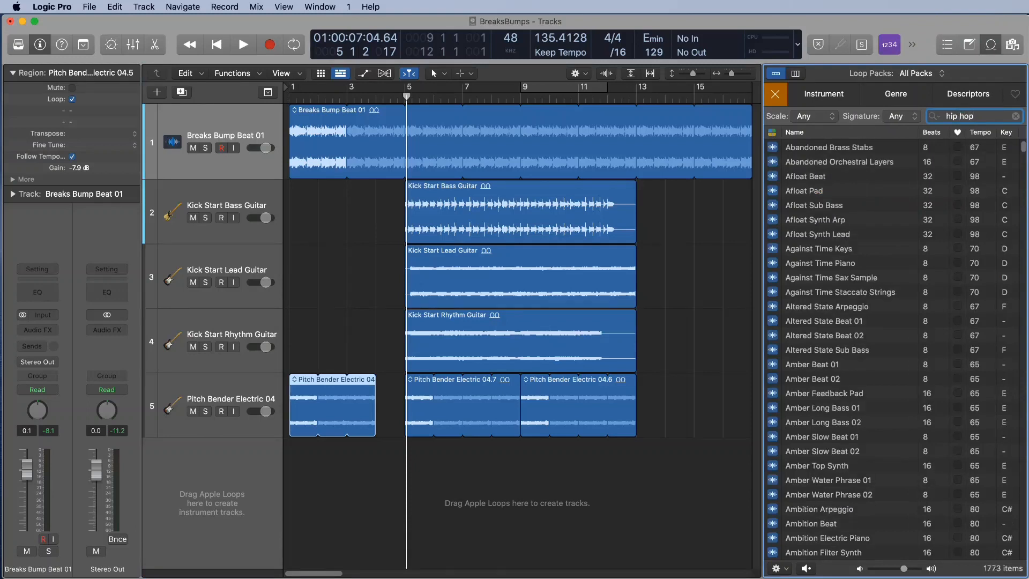
type(" brea")
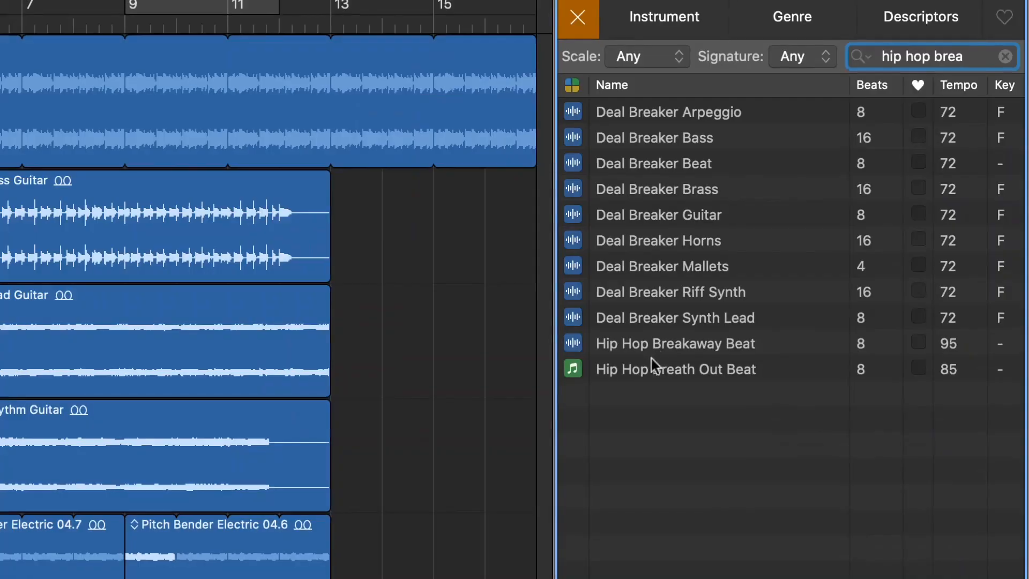
left_click(649, 352)
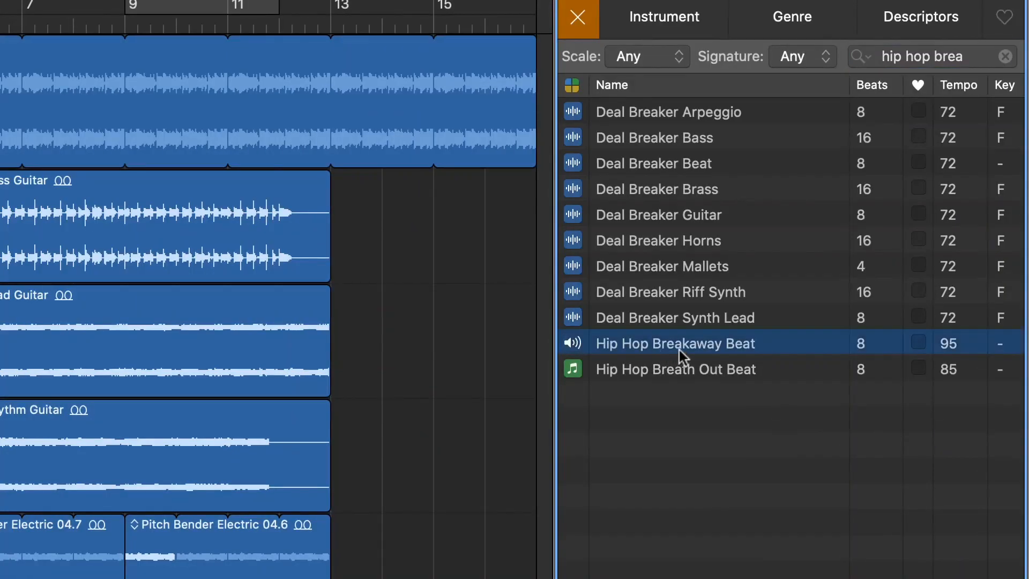
- Try adding the Hip Hop Breakaway Beat loop at bar 4 of the Breaks Bump Beat 01 track, and undo the insertion
left_click_drag(679, 350, 1, 124)
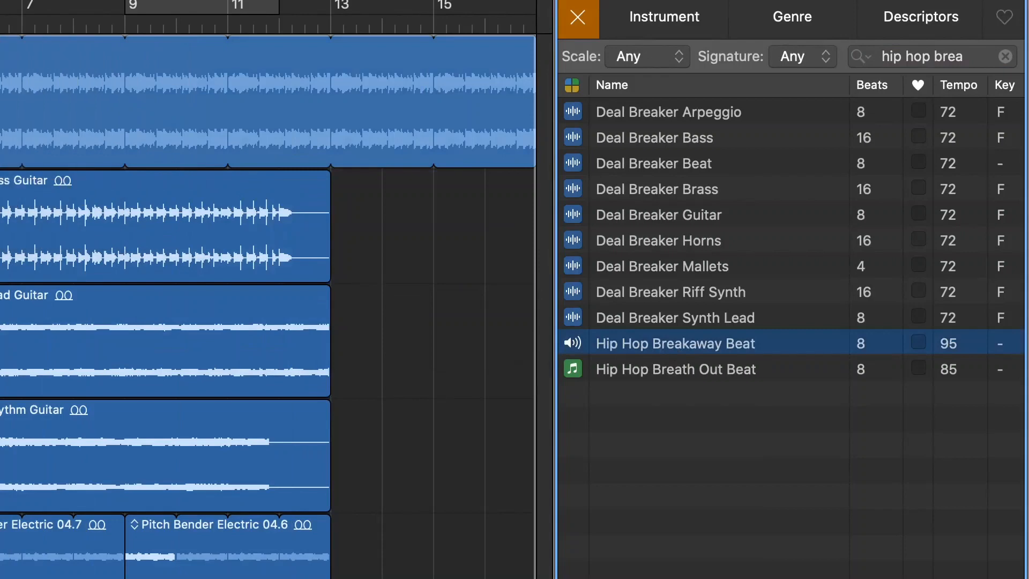
left_click_drag(1, 85, 405, 243)
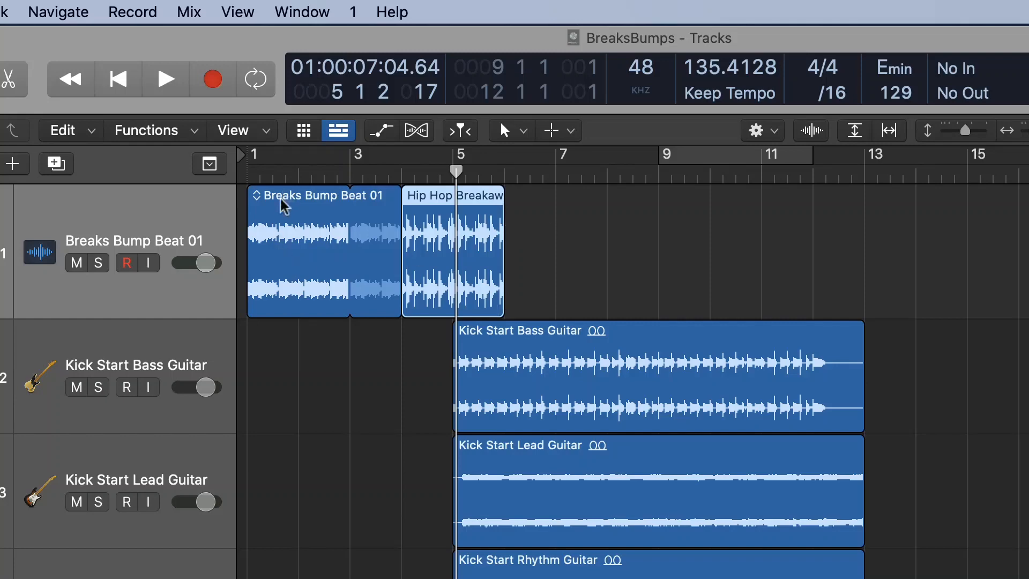
key("super+z")
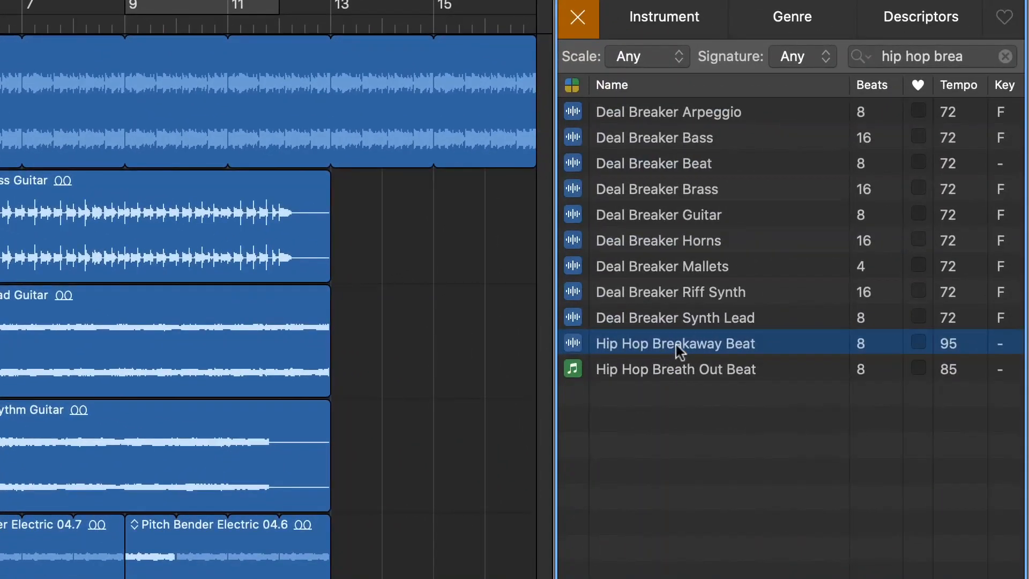
- Add the Hip Hop Breakaway Beat loop at bar 4 of the Breaks Bump Beat 01 track and trim it to end at bar 5
left_click_drag(676, 345, 0, 111)
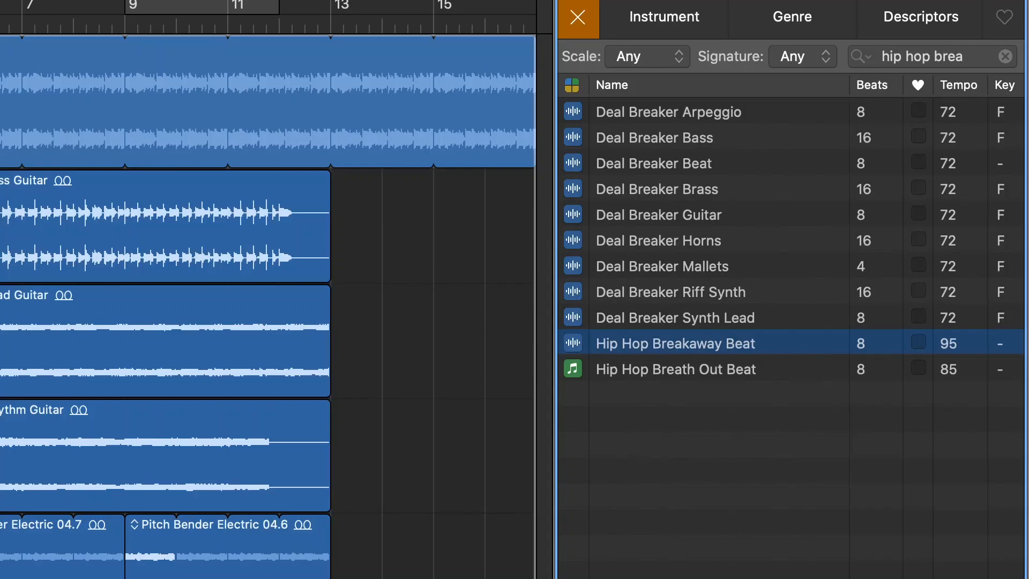
left_click_drag(0, 112, 670, 273)
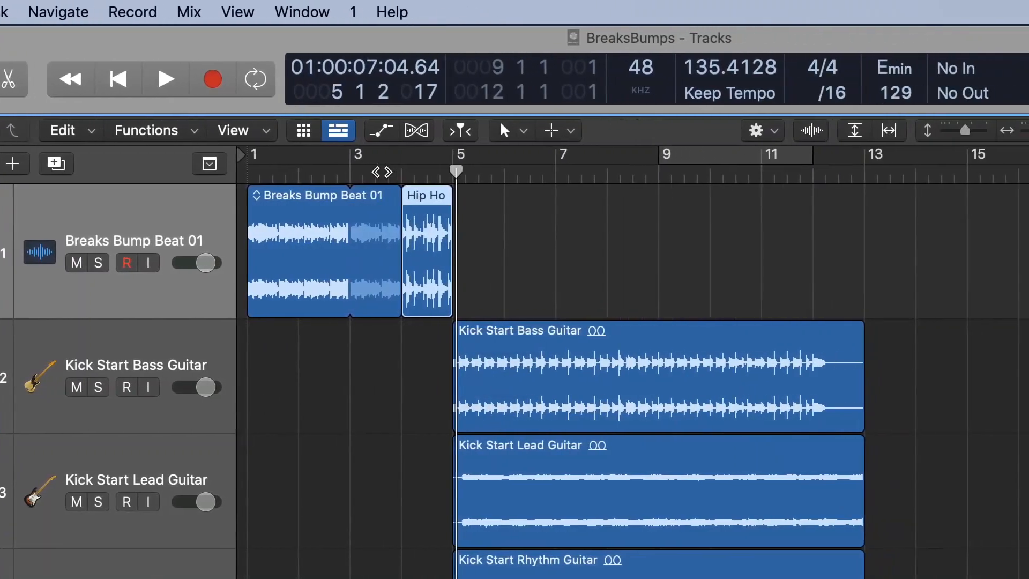
- Play the Hip Hop Breakaway Beat fill at bar 4 into the guitars' entry at bar 5, and stop playback
left_click(412, 173)
key("space")
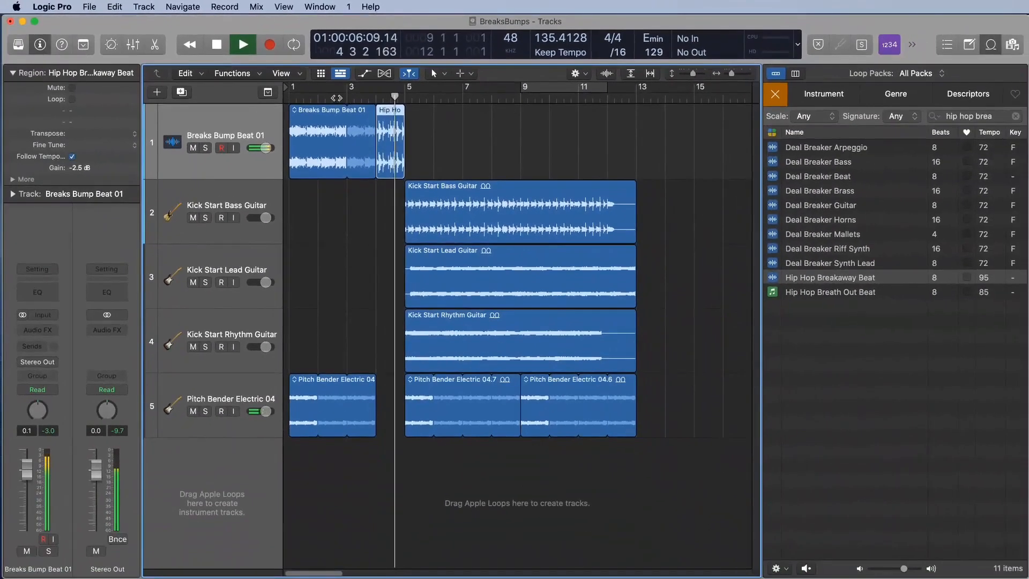
key("space")
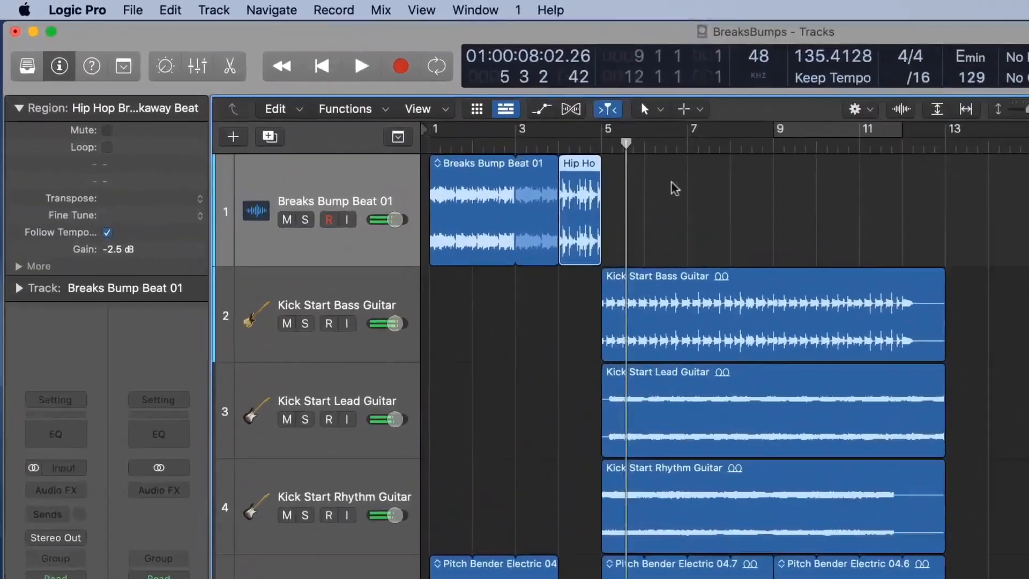
- Copy the Breaks Bump Beat 01 region from bar 1 to bar 5, directly after the Hip Hop Breakaway Beat fill
left_click(321, 169)
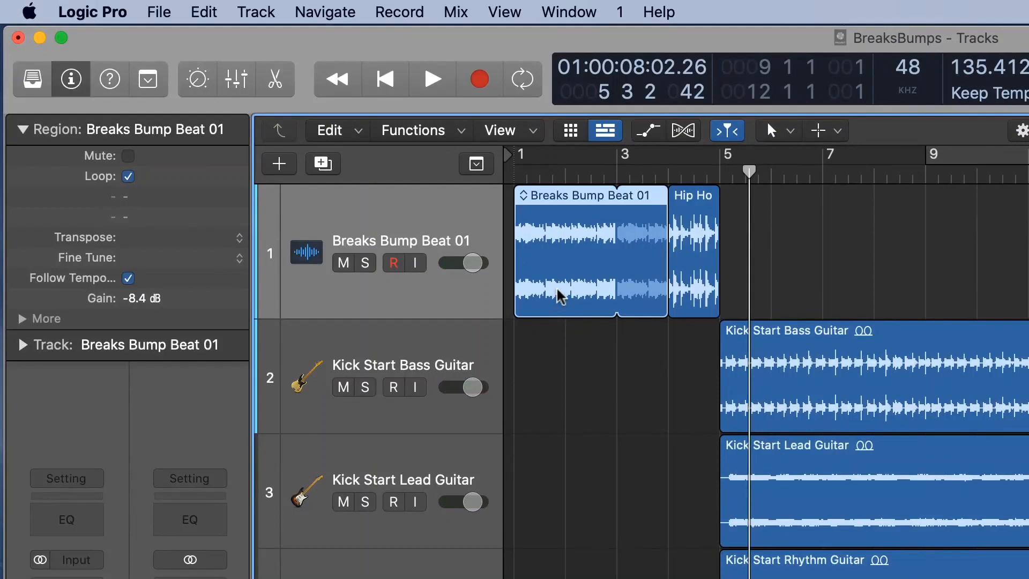
left_click_drag(560, 296, 765, 295)
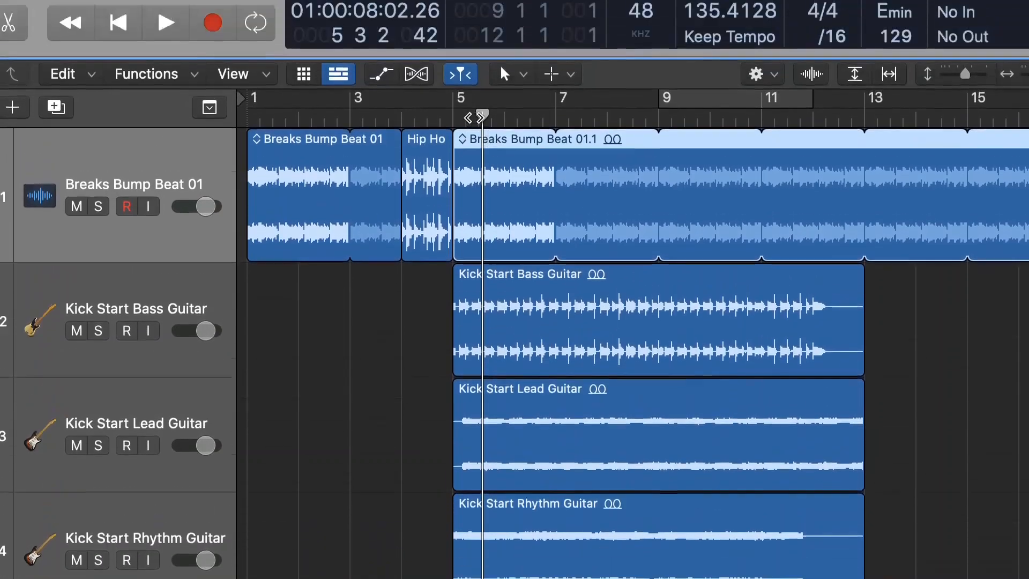
- Play the arrangement with the drum fill from bar 1 into bar 7, and stop playback
key("Return")
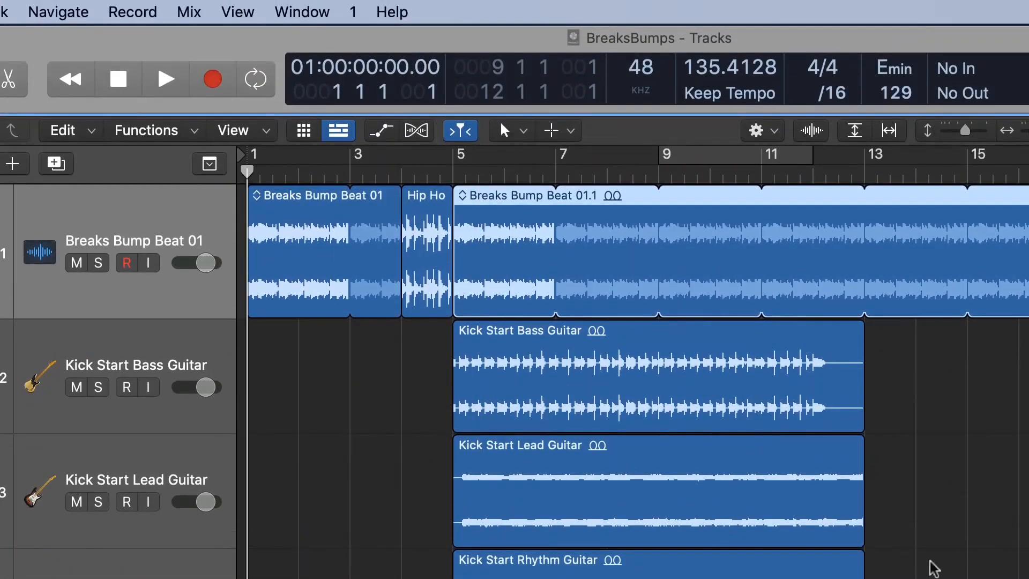
key("space")
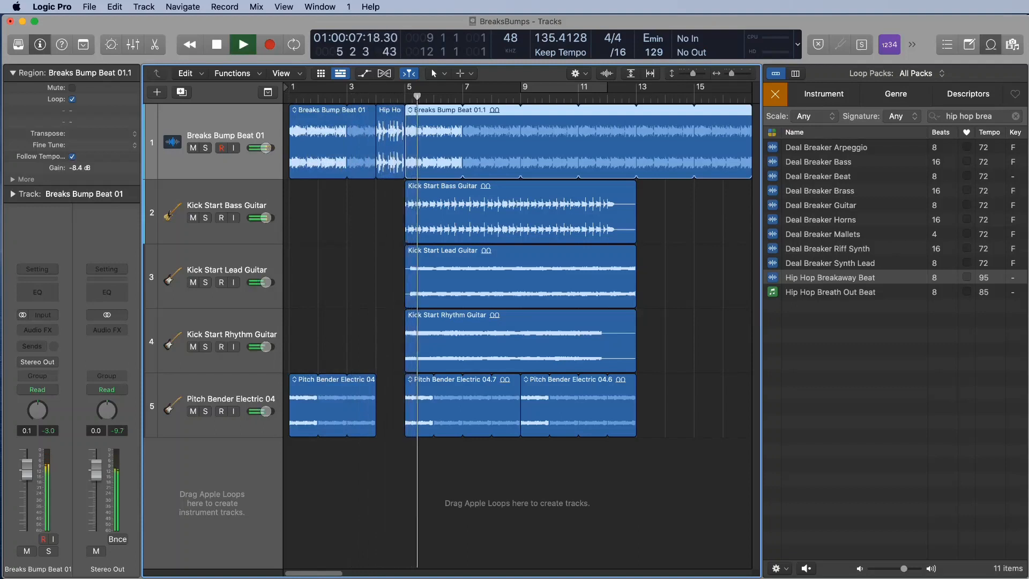
key("space")
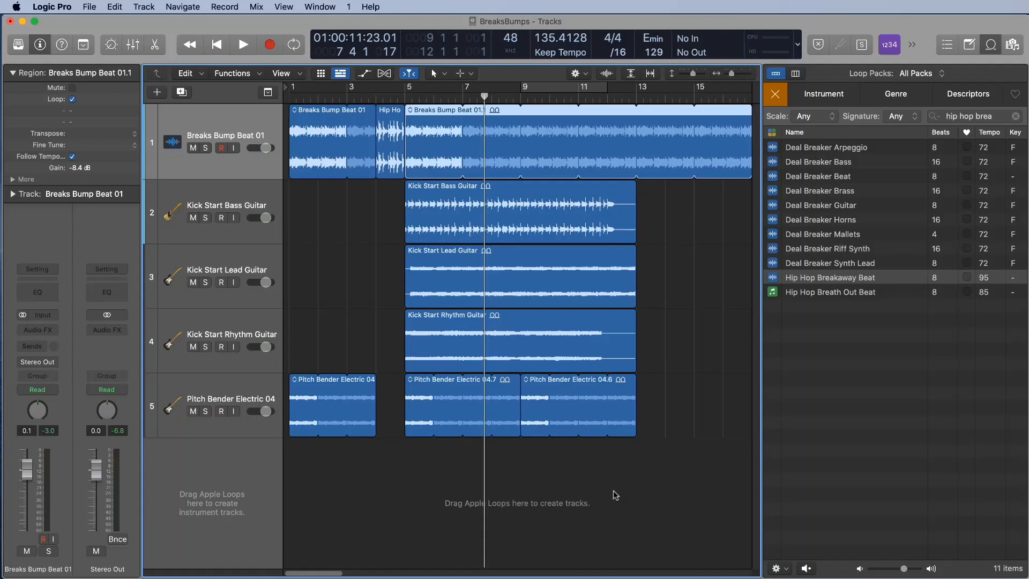
- Zoom the arrangement to a closer view and examine the tracks at different vertical and horizontal zoom levels
key("z")
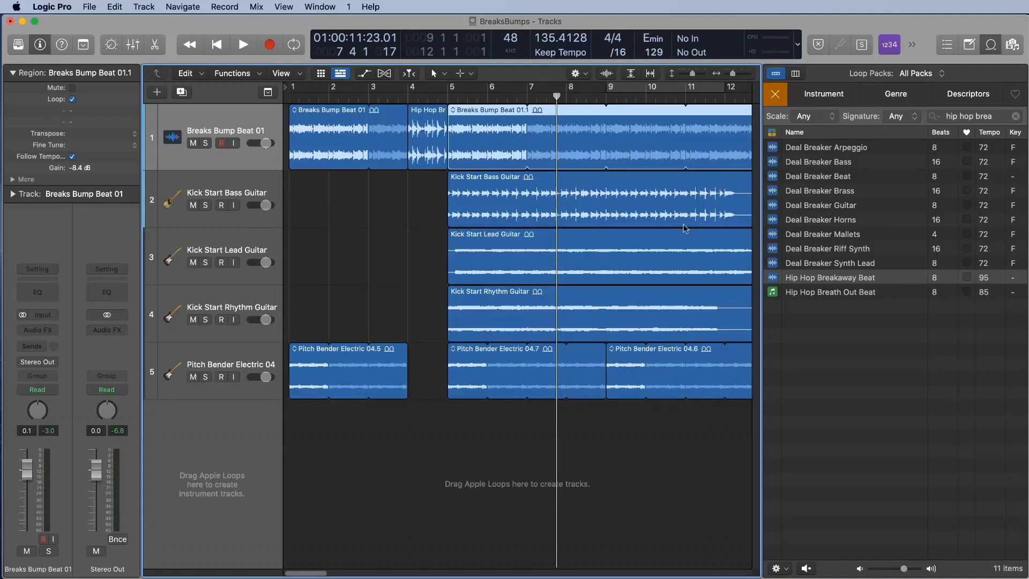
left_click_drag(692, 73, 694, 76)
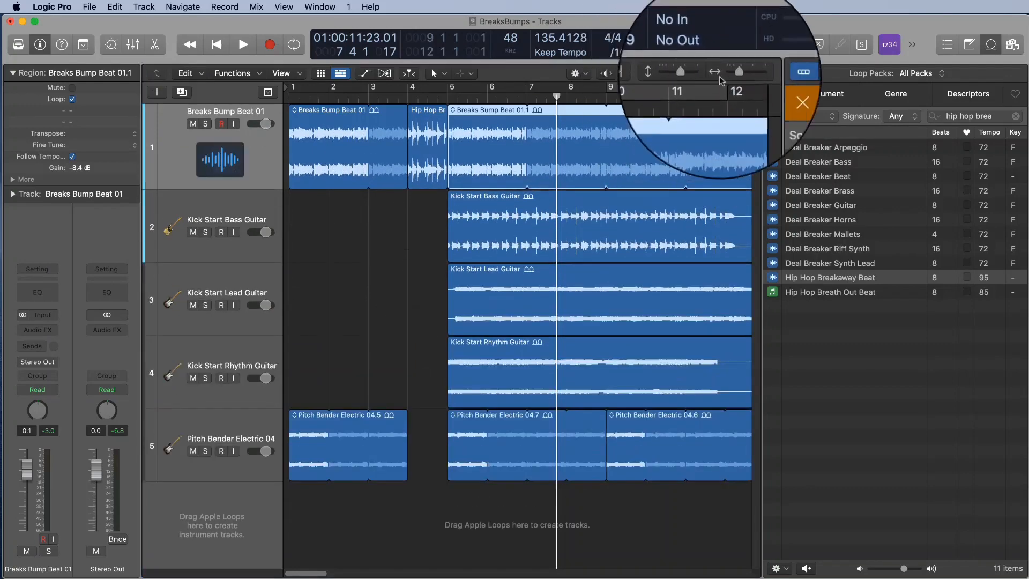
left_click_drag(694, 75, 732, 75)
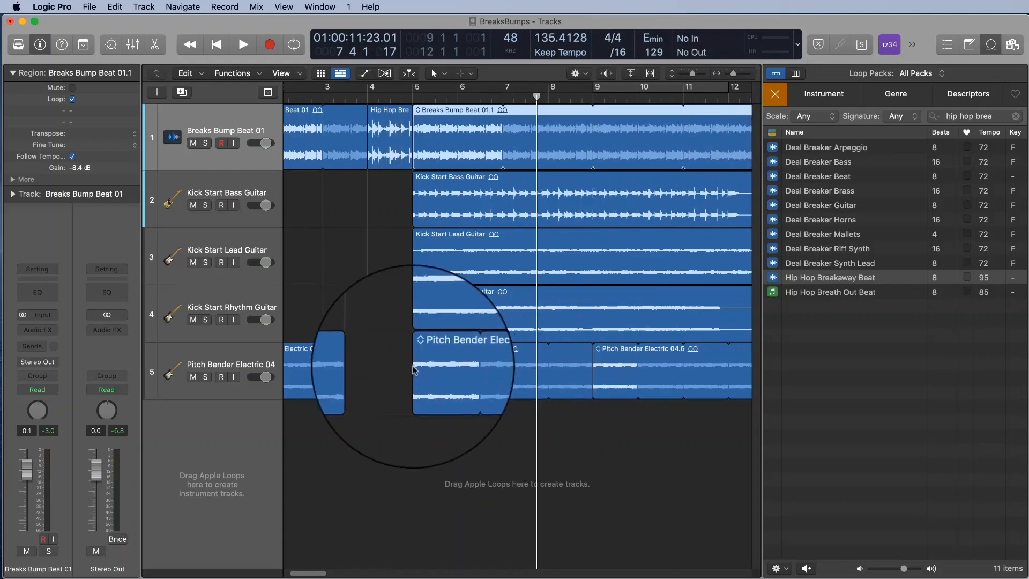
- Compare horizontal zooming with nothing selected and with Breaks Bump Beat 01.1 selected, and view the end of the Kick Start Bass Guitar region
left_click(370, 249)
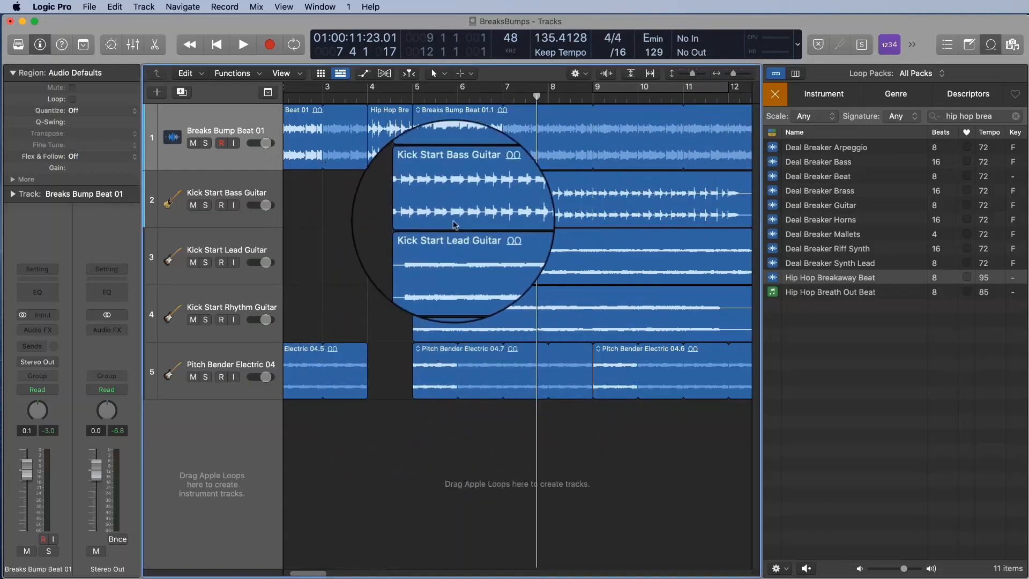
left_click_drag(735, 72, 736, 73)
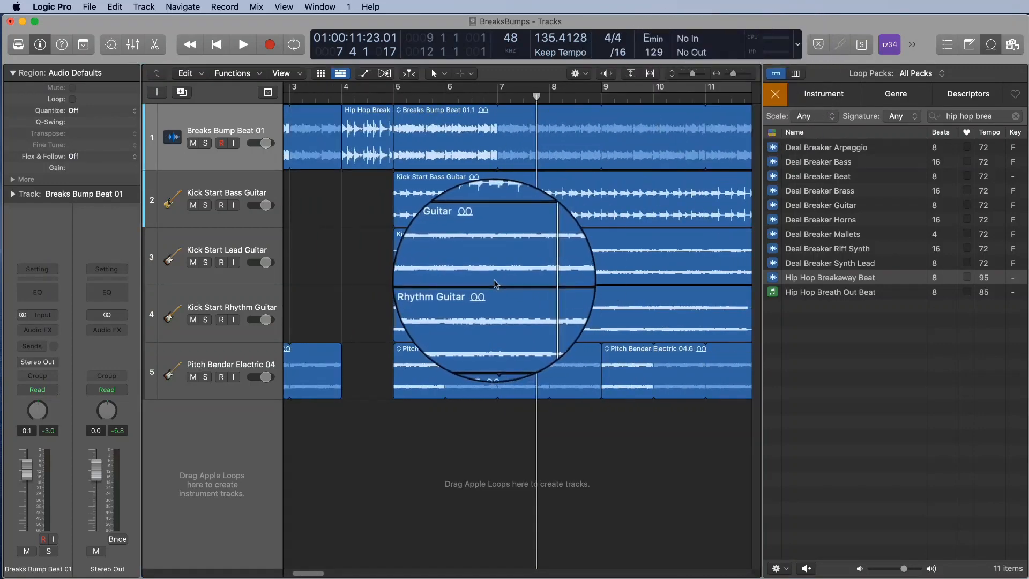
left_click(439, 135)
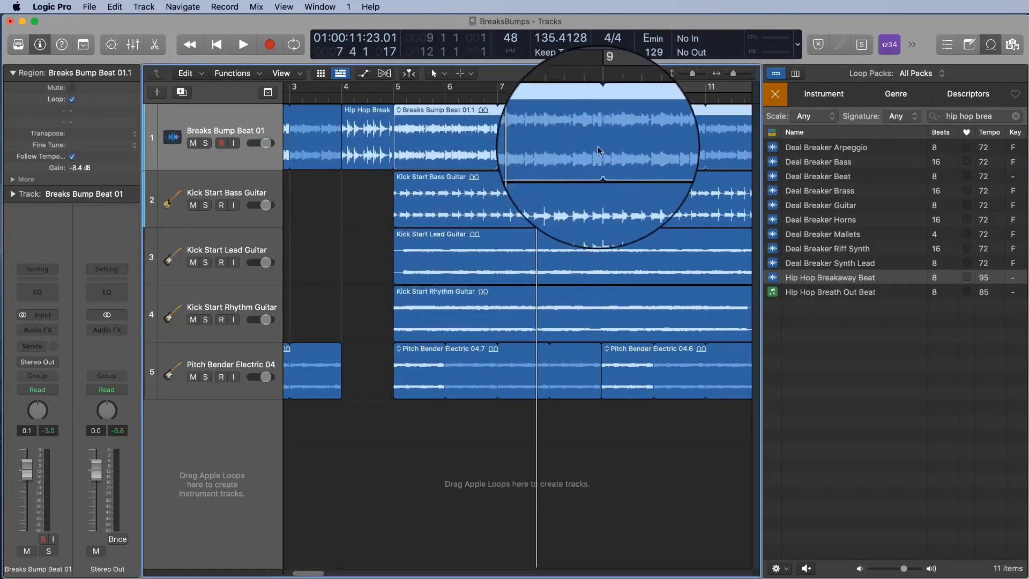
mouse_move(737, 73)
left_mouse_down()
mouse_move(750, 75)
mouse_move(734, 74)
left_mouse_up()
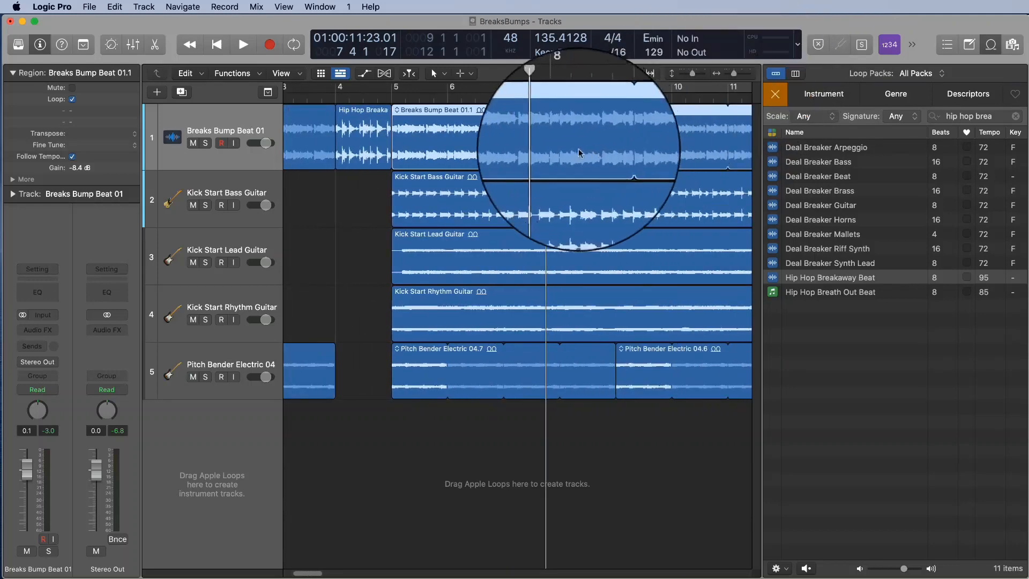
left_click(497, 214)
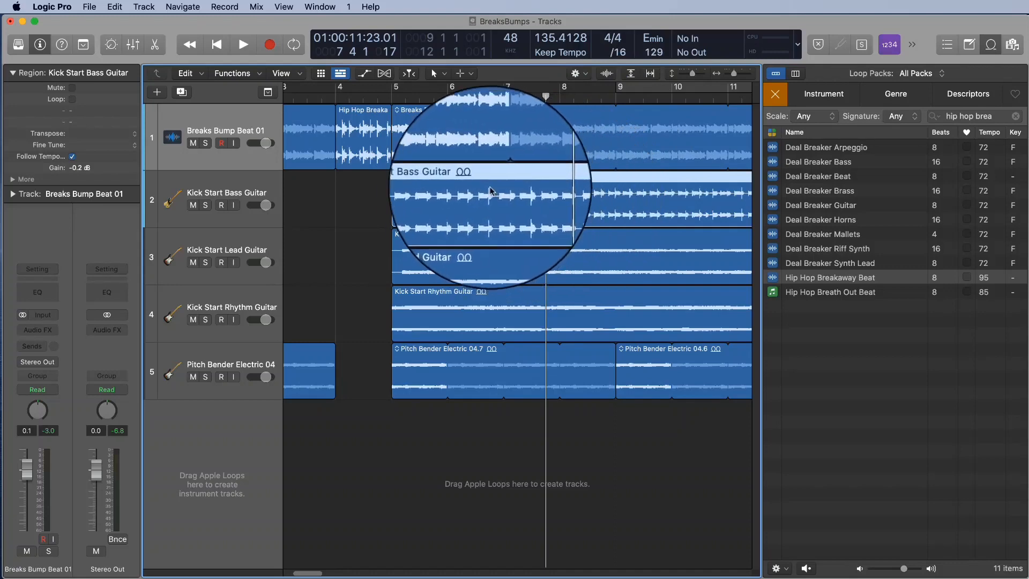
scroll(614, 194, "right", 5)
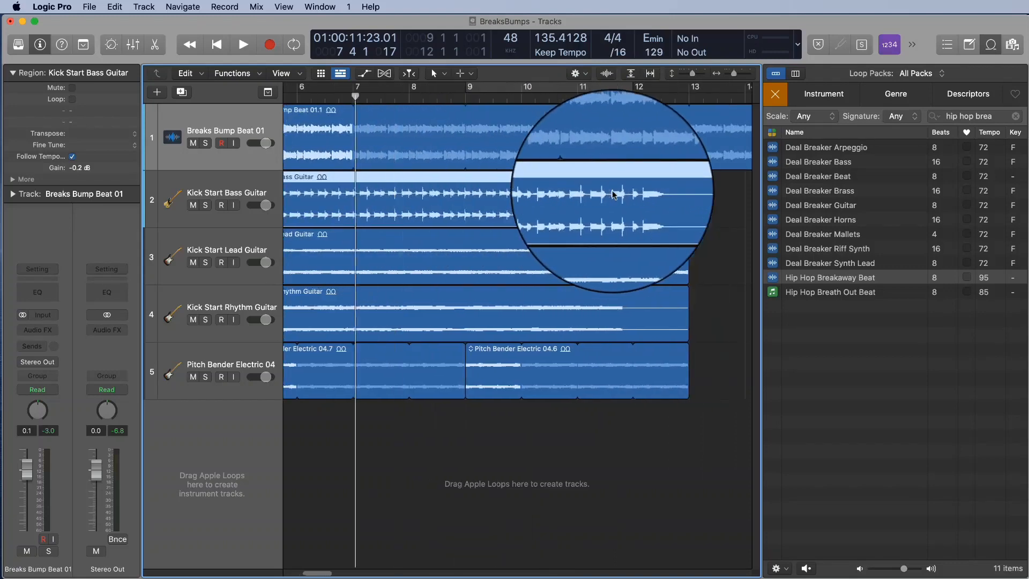
- Compare horizontal zooming with Breaks Bump Beat 01.1, Kick Start Bass Guitar and Pitch Bender Electric 04.6 selected in turn
scroll(614, 194, "left", 5)
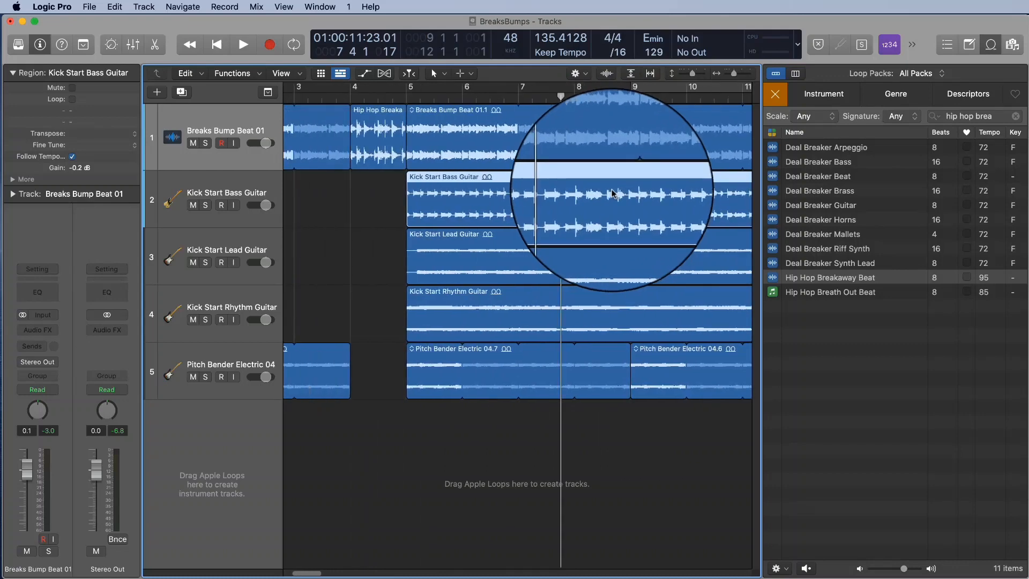
left_click(460, 138)
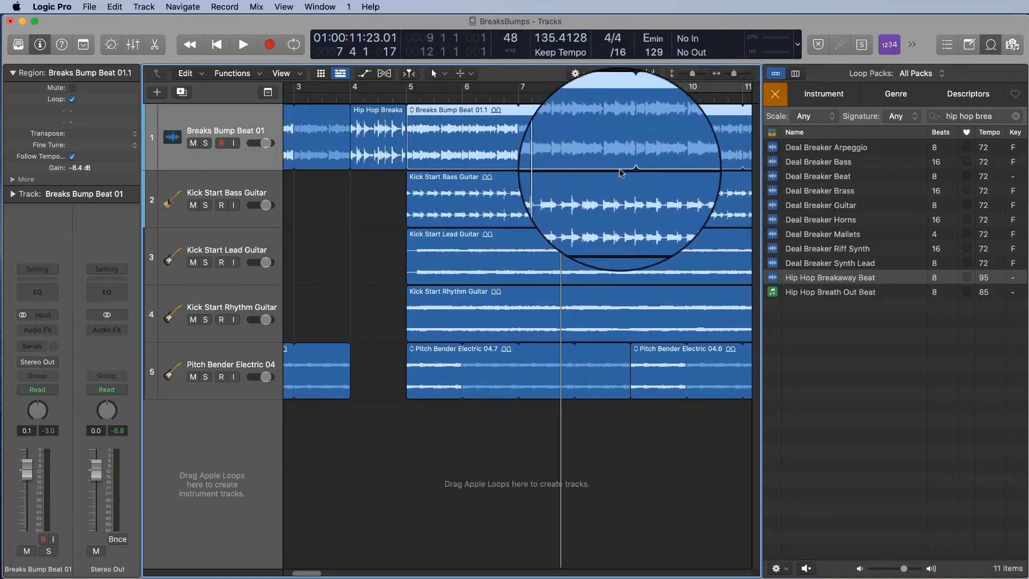
left_click_drag(735, 71, 734, 70)
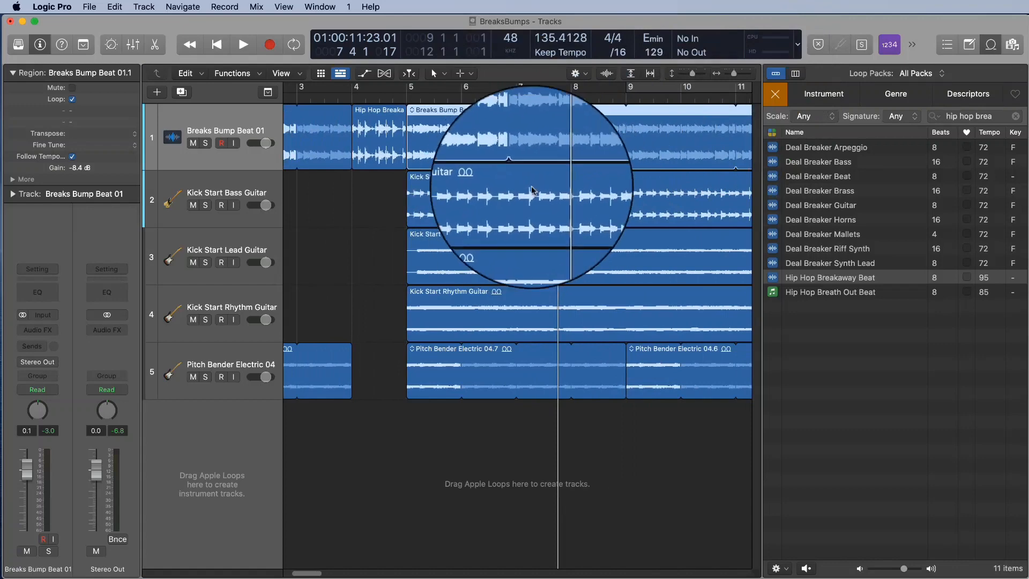
left_click(594, 210)
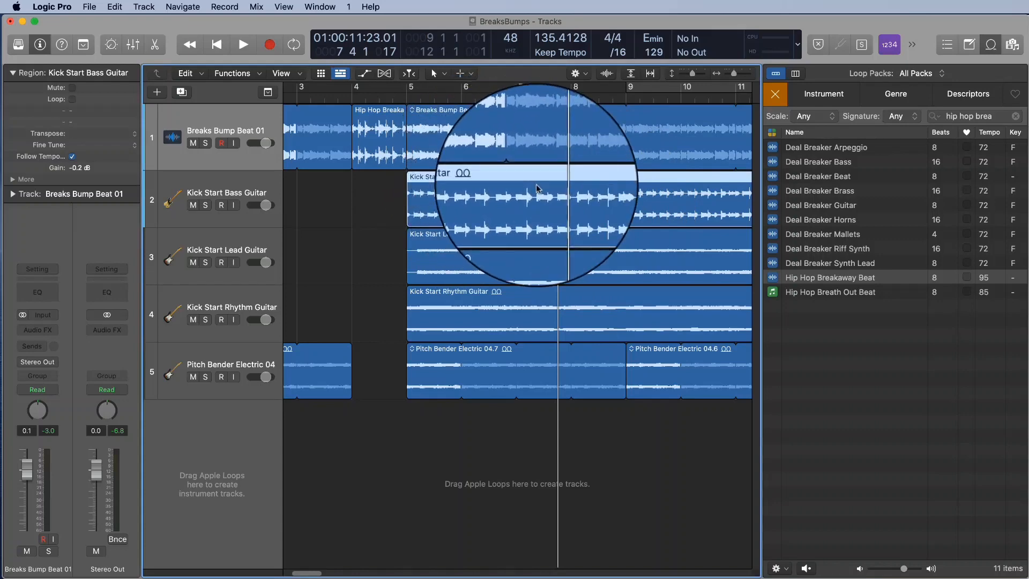
mouse_move(736, 75)
left_mouse_down()
mouse_move(755, 75)
mouse_move(735, 75)
left_mouse_up()
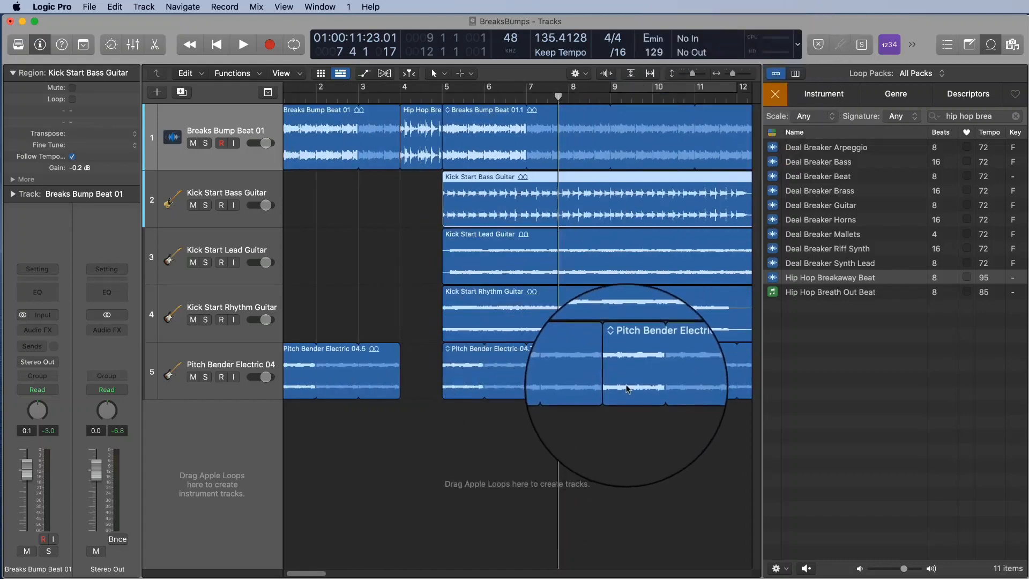
left_click(611, 370)
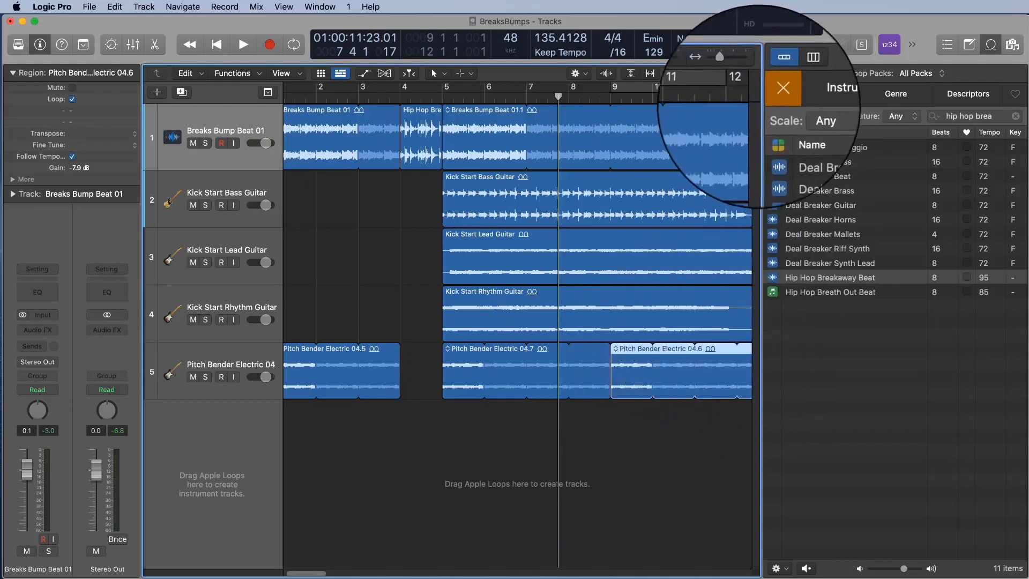
mouse_move(734, 73)
left_mouse_down()
mouse_move(751, 74)
mouse_move(738, 77)
left_mouse_up()
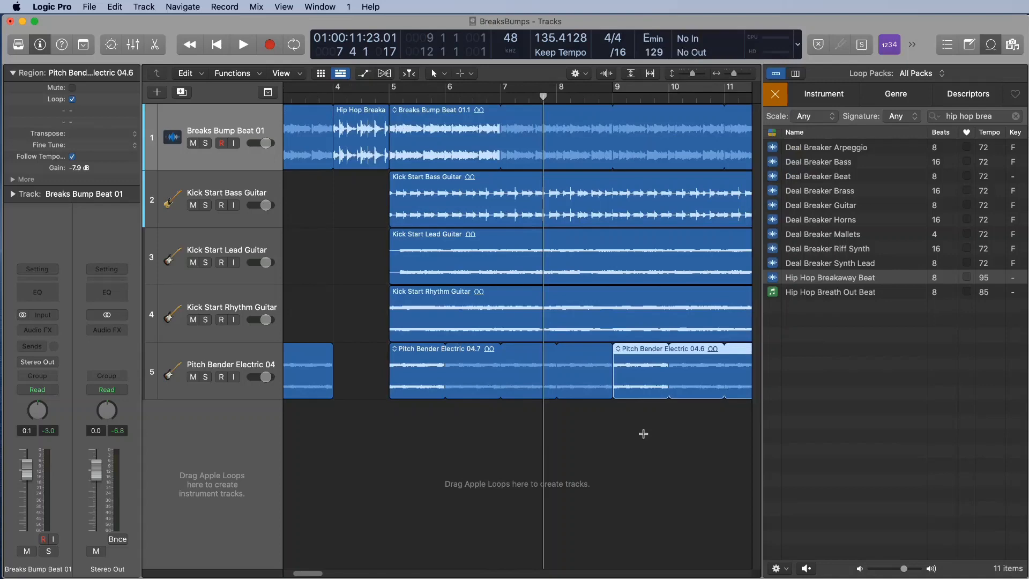
- With no region selected, zoom horizontally in around the playhead and back out to examine which point stays centred
left_click(687, 446)
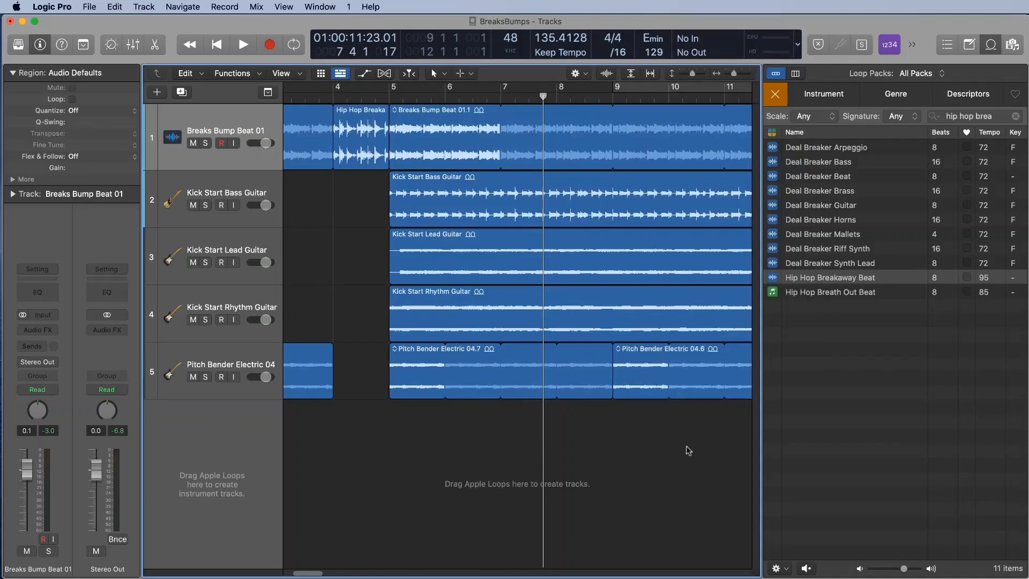
key("super+Right")
key("super+Right")
key("super+Right")
key("super+Right")
key("super+Right")
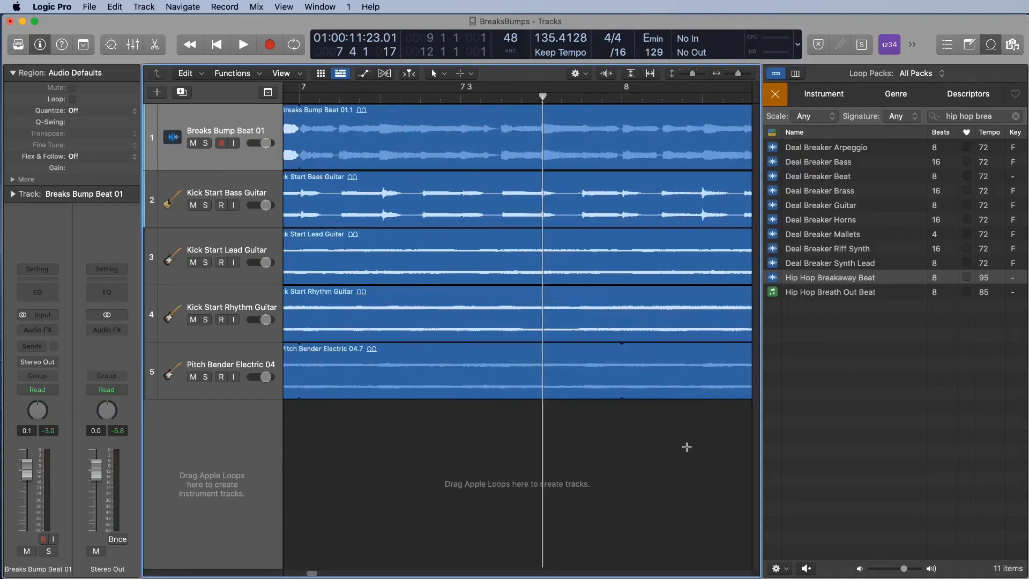
key("super+Left")
key("super+Left")
key("super+Left")
key("super+Left")
key("super+Left")
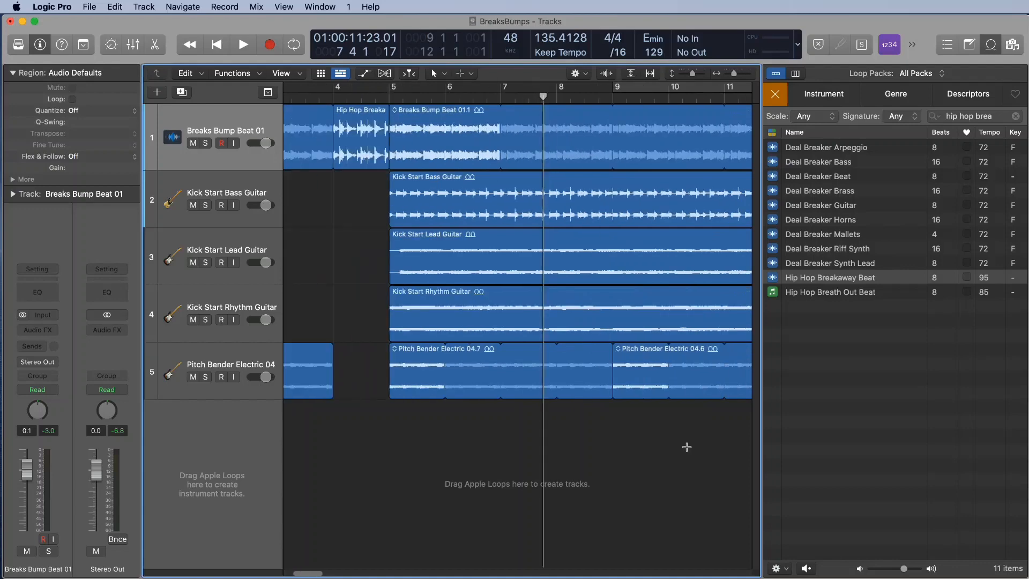
- Examine how horizontal zooming in and out behaves with the Pitch Bender Electric 04.6 region at bar 9 selected
left_click(651, 370)
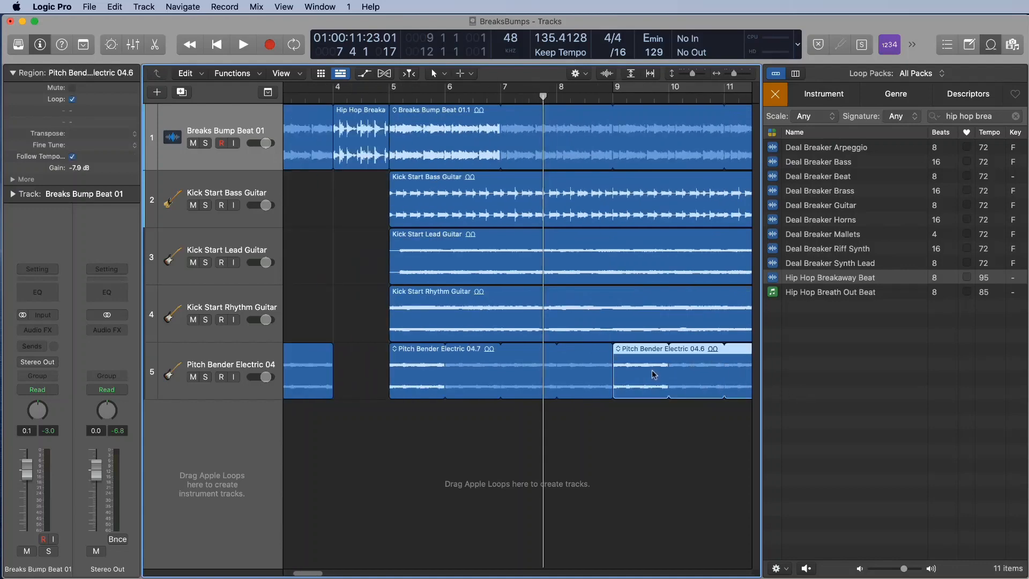
key("super+Right")
key("super+Right")
key("super+Right")
key("super+Right")
key("super+Right")
key("super+Right")
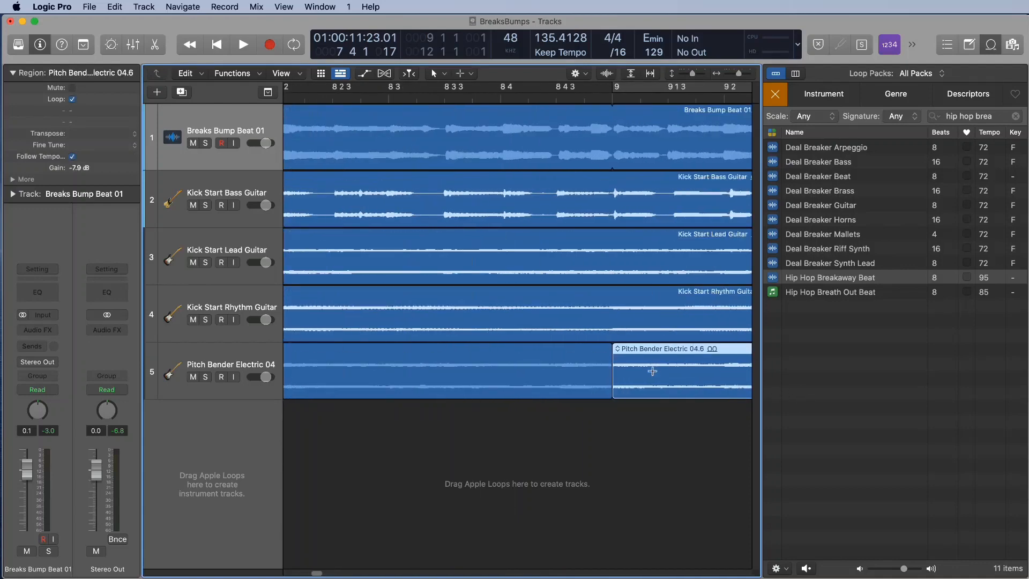
key("super+Left")
key("super+Left")
key("super+Left")
key("super+Left")
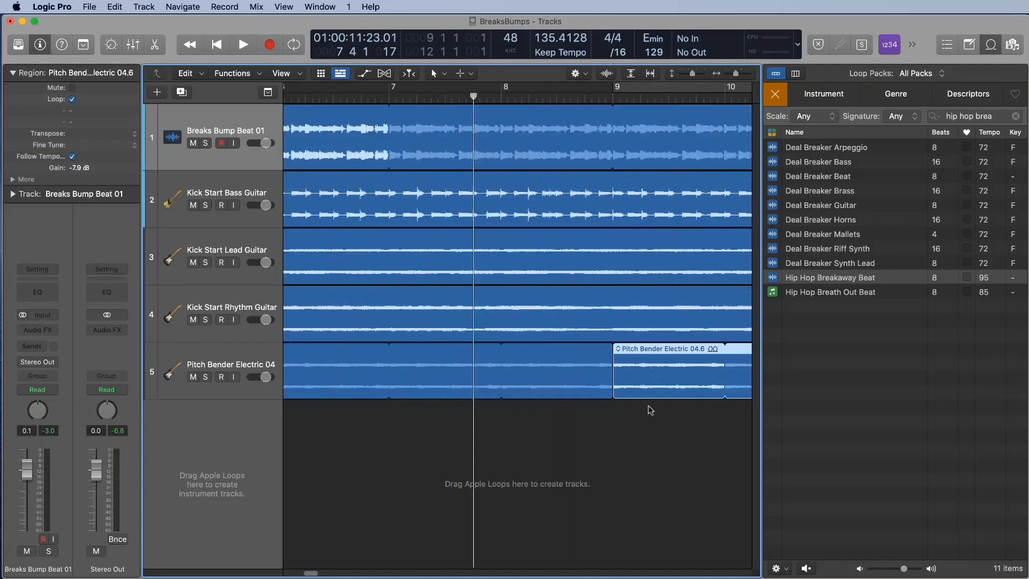
- Deselect Pitch Bender Electric 04.6, zoom in on the playhead position again, and zoom out until bars 5 to 12 are in view
left_click(636, 429)
key("super+Right")
key("super+Right")
key("super+Right")
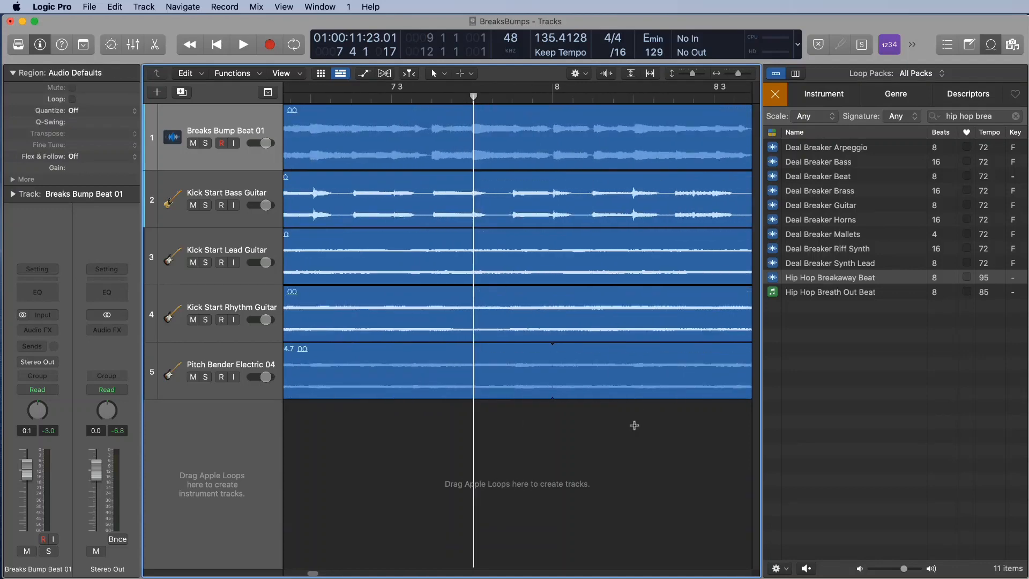
key("super+Left")
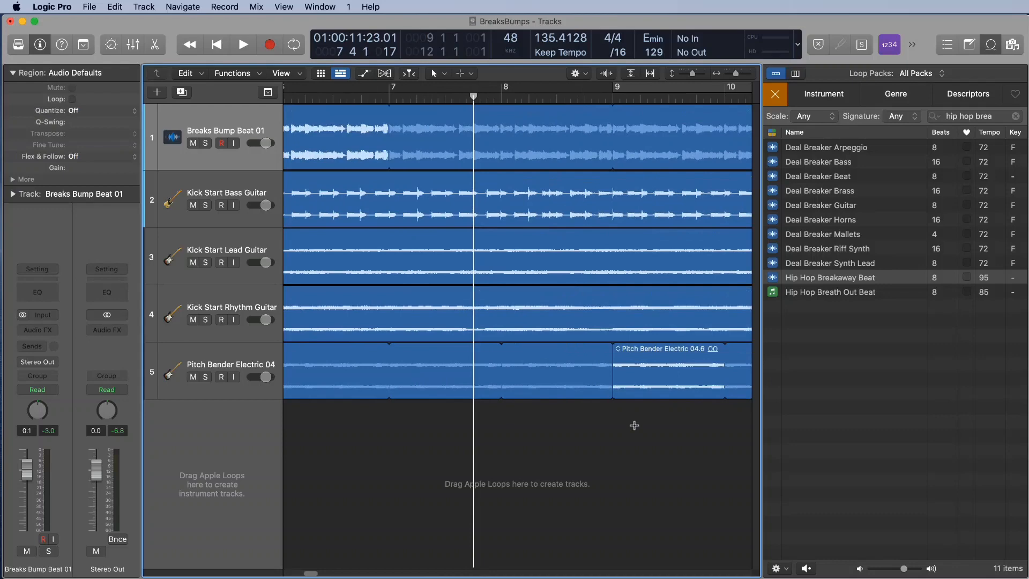
key("super+Left")
key("super+Left")
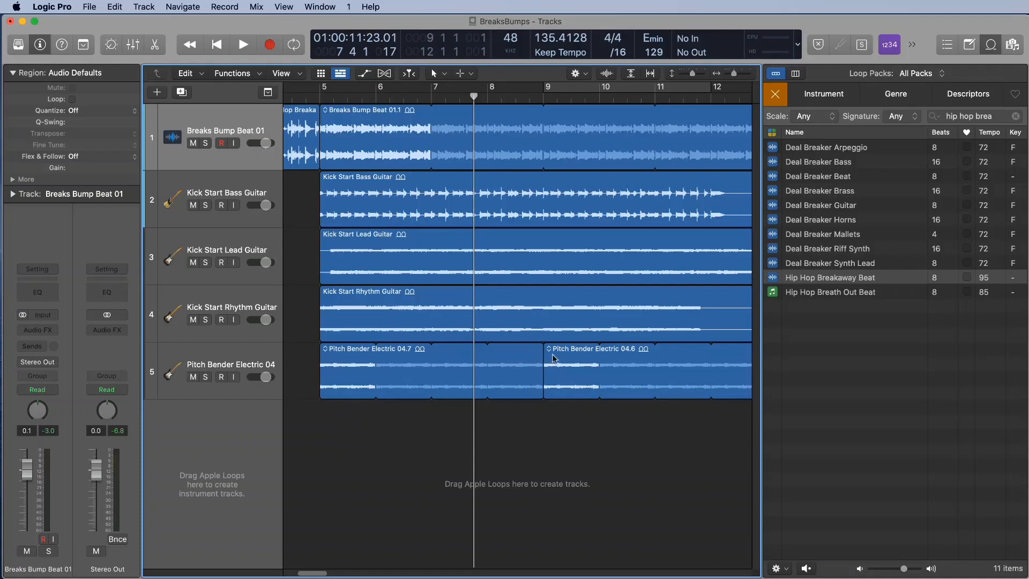
- Select the Kick Start Rhythm Guitar region and examine horizontal zooming in and out with it selected
left_click(488, 315)
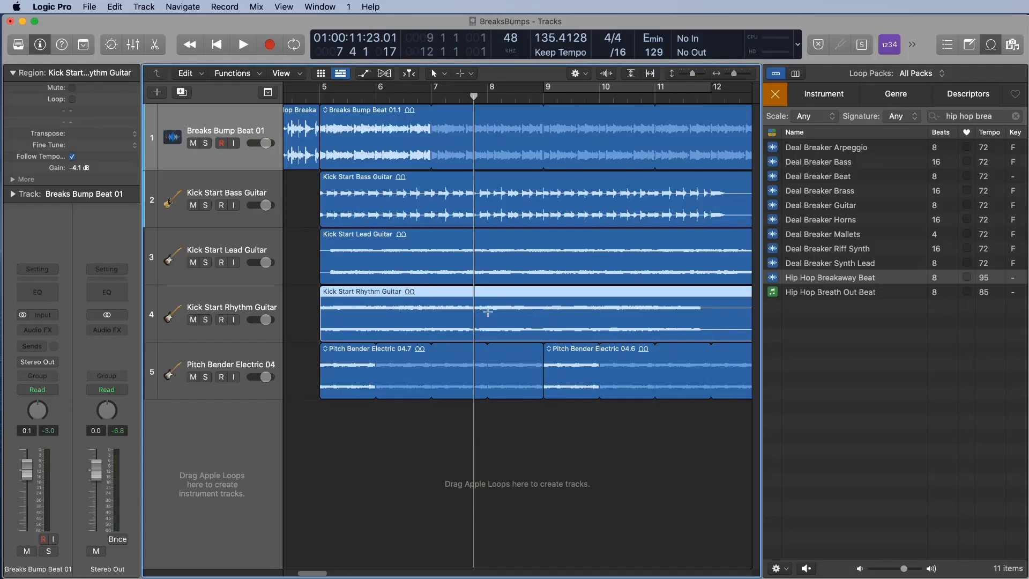
key("super+Right")
key("super+Right")
key("super+Right")
key("super+Right")
key("super+Right")
key("super+Left")
key("super+Left")
key("super+Left")
key("super+Left")
key("super+Left")
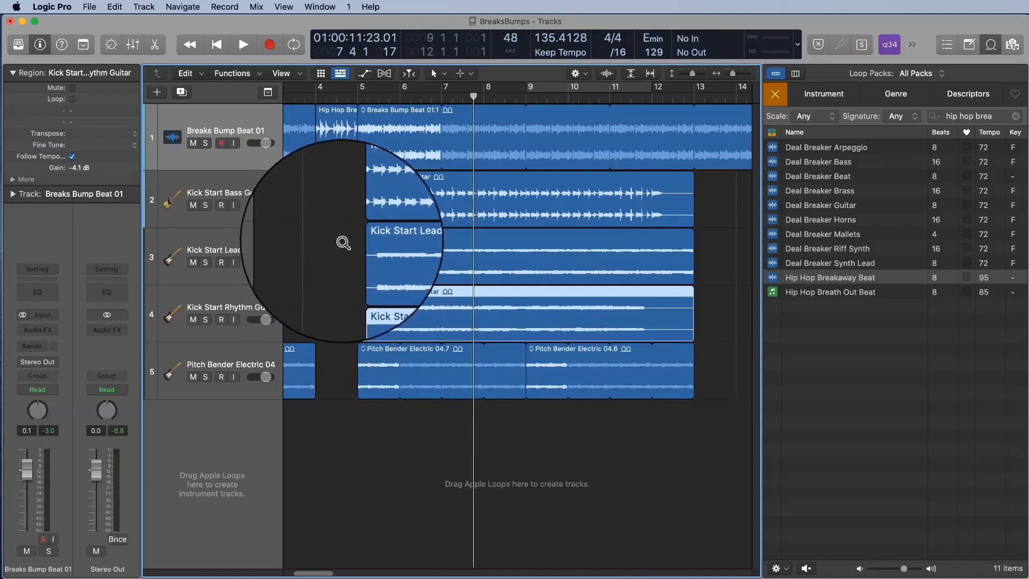
- Use the Zoom tool to magnify three different areas of the guitar tracks, returning to the previous view after each
left_click_drag(338, 215, 557, 407)
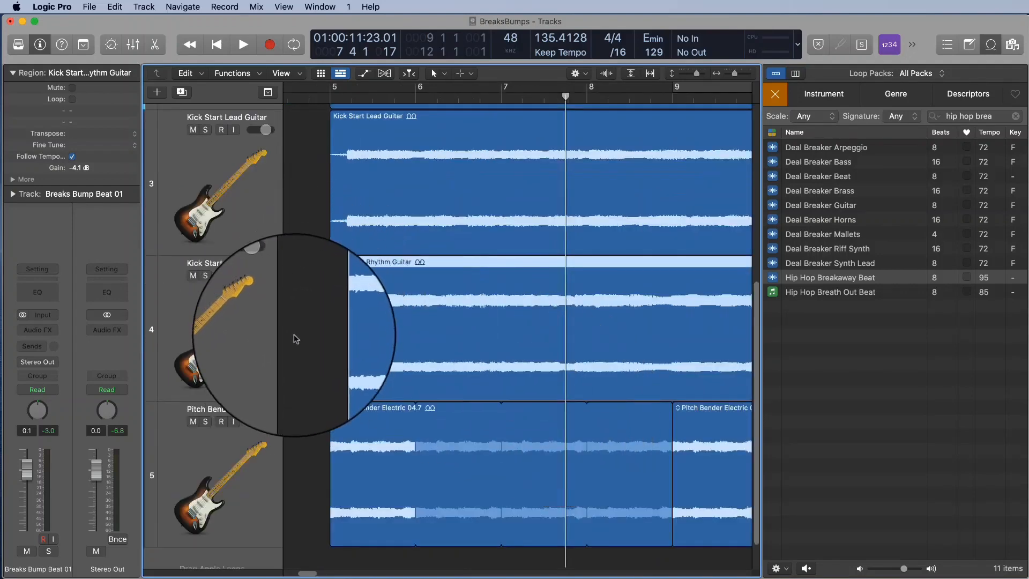
left_click(302, 301)
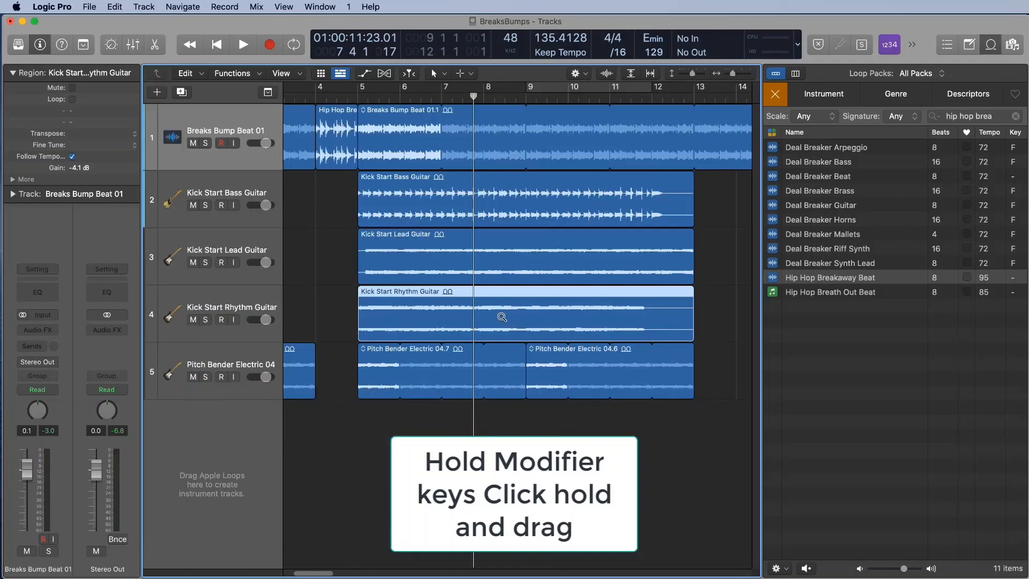
left_click_drag(529, 298, 482, 341)
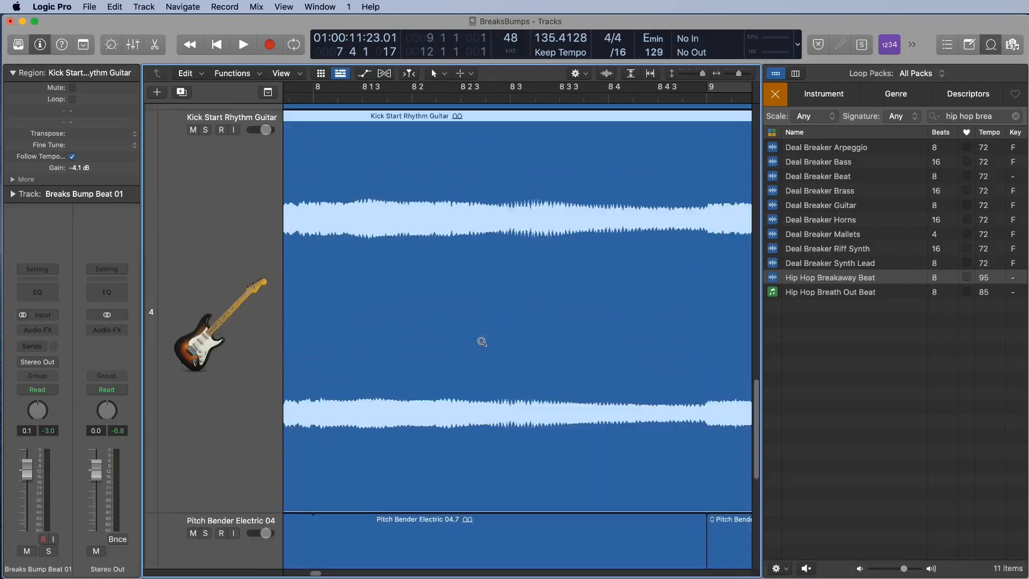
left_click(481, 341)
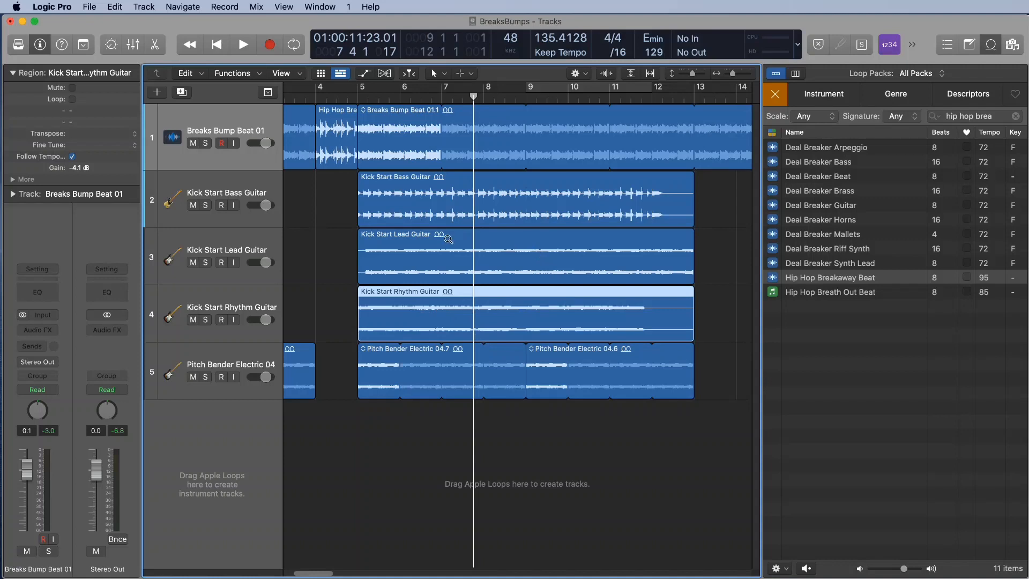
left_click_drag(447, 237, 543, 361)
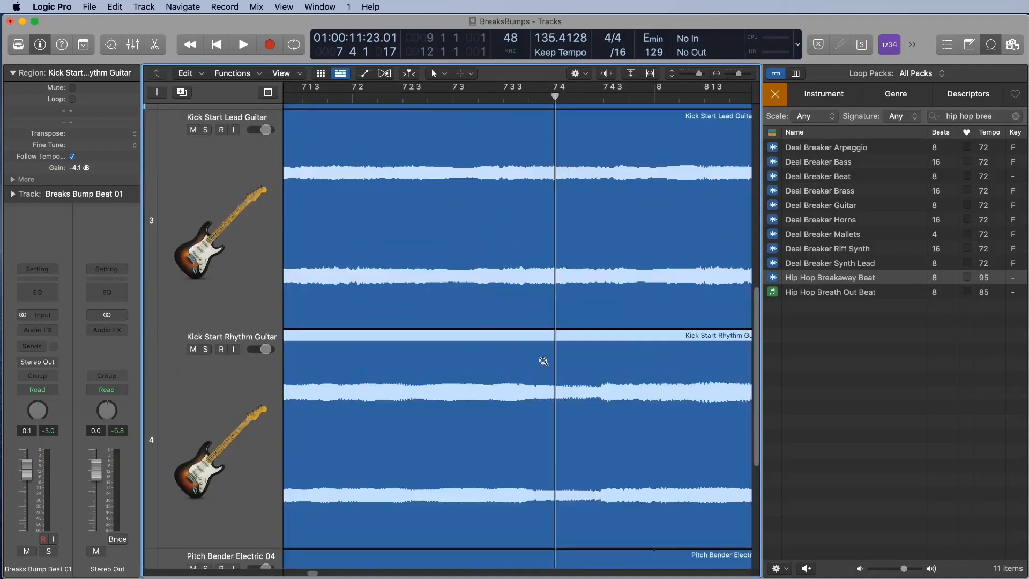
left_click(513, 366, "ctrl+alt")
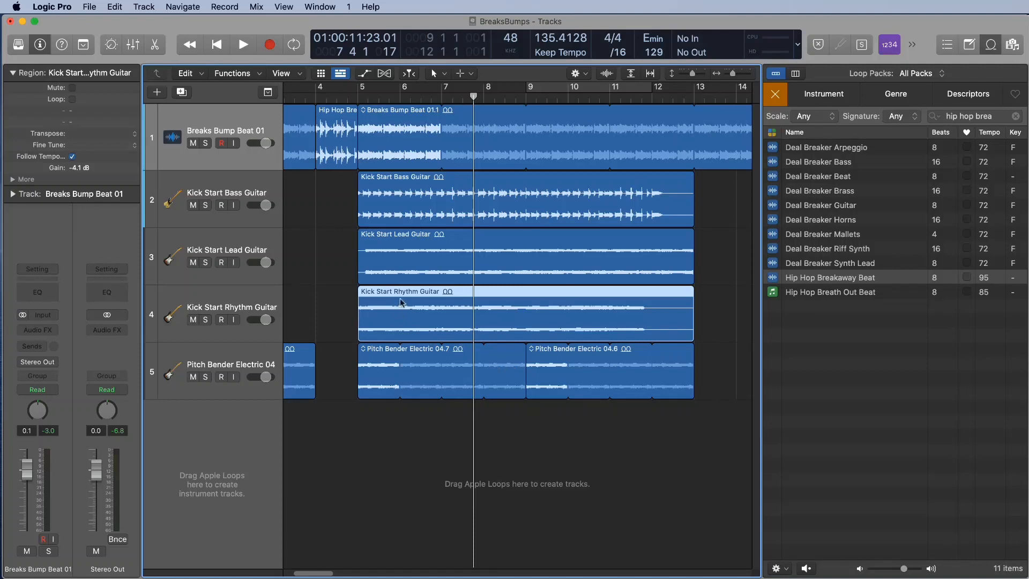
- Try placing a copy of the Kick Start Rhythm Guitar region within bar 6, undo it, and check the Kick Start Bass Guitar region's edges
left_click_drag(416, 313, 475, 310)
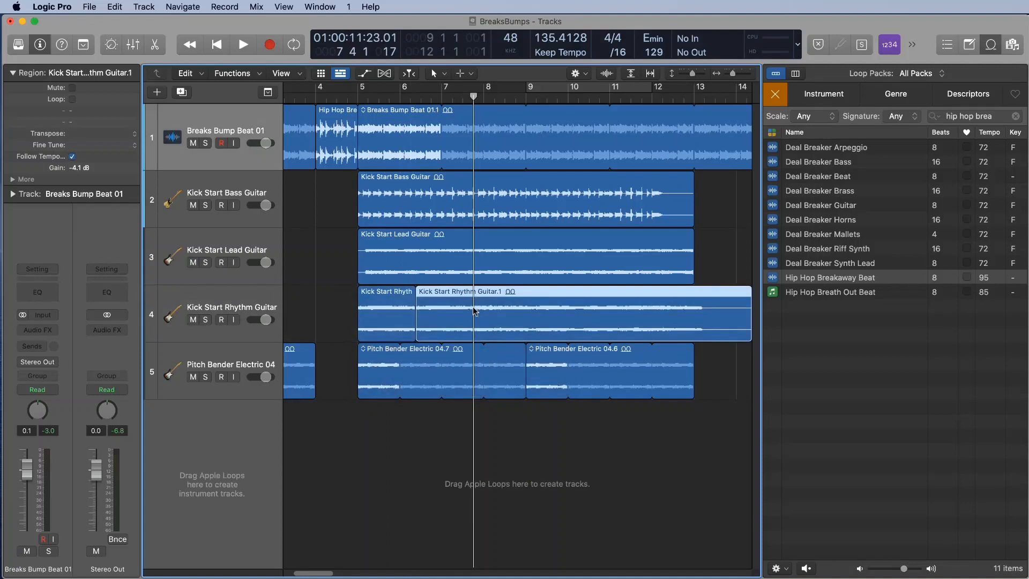
key("super+z")
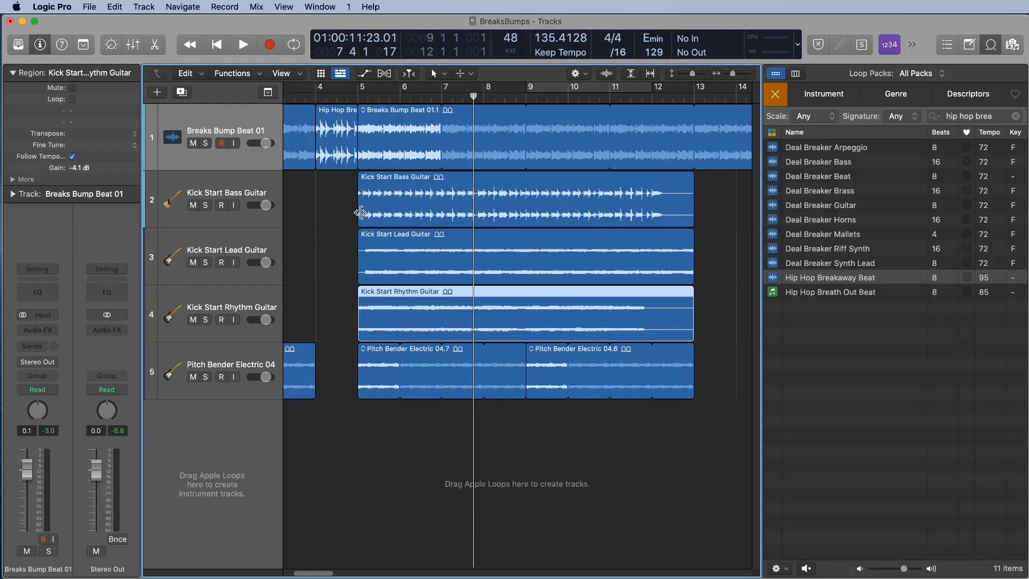
mouse_move(361, 213)
left_mouse_down()
mouse_move(388, 213)
mouse_move(359, 213)
left_mouse_up()
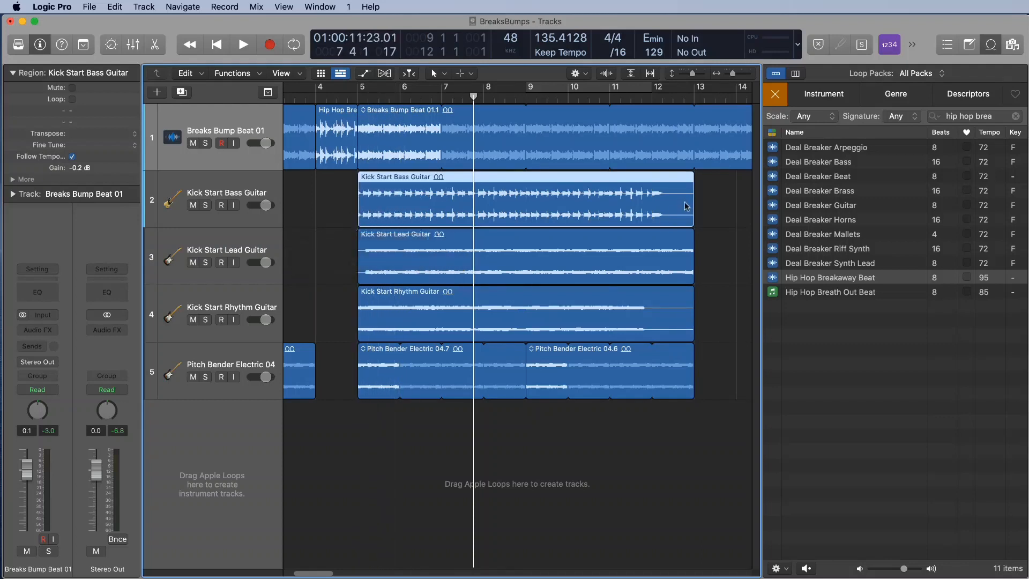
mouse_move(698, 173)
left_mouse_down()
mouse_move(708, 179)
mouse_move(695, 177)
left_mouse_up()
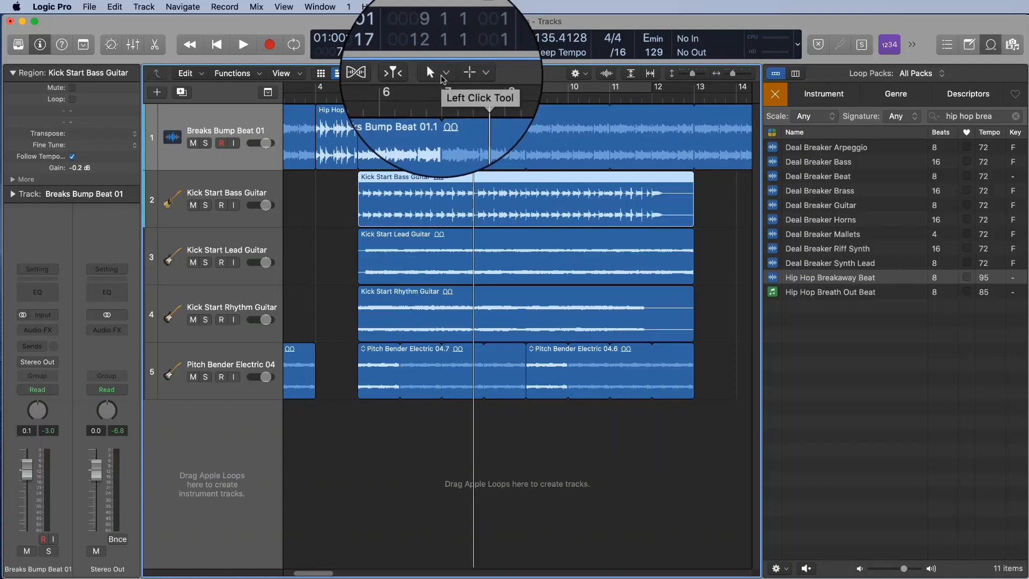
- Examine the available left-click tools and their key commands, keeping the Pointer Tool active
left_click(439, 74)
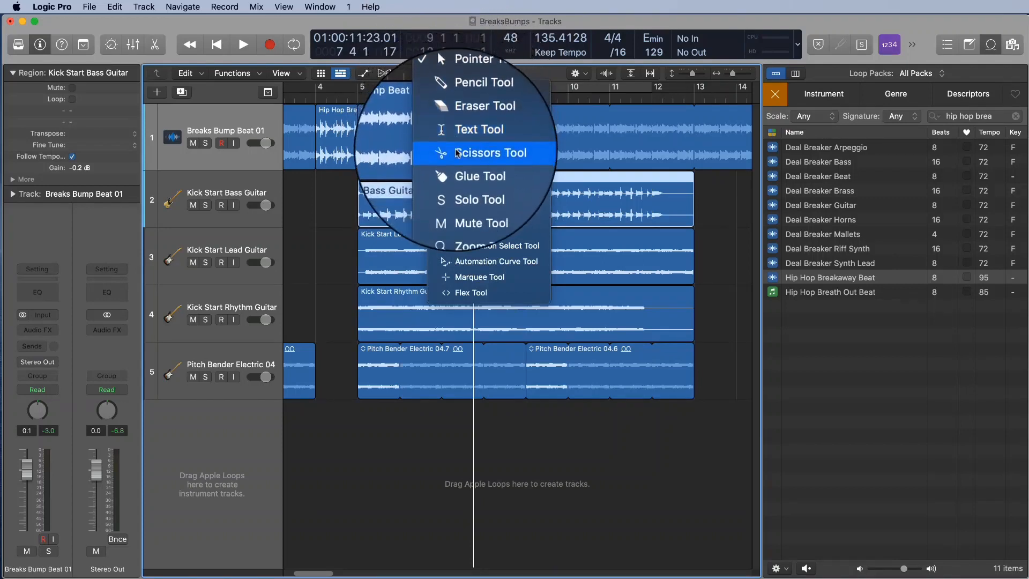
left_click(395, 112)
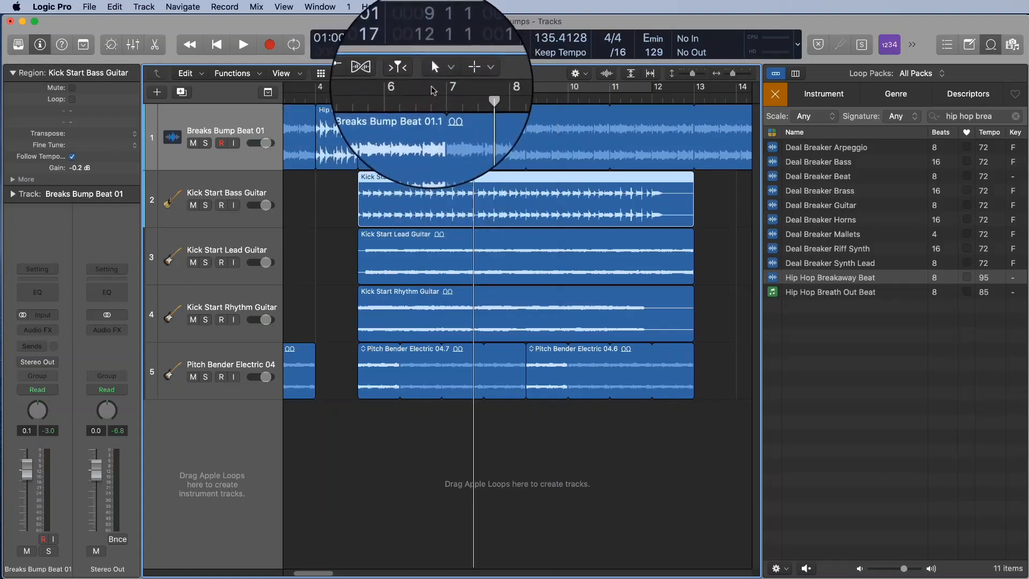
key("t")
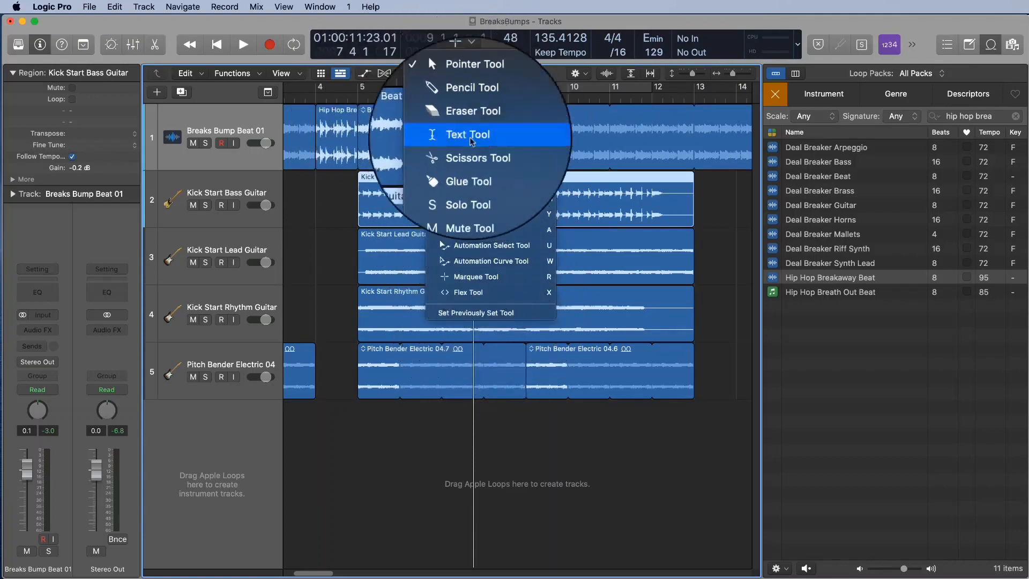
left_click(501, 75)
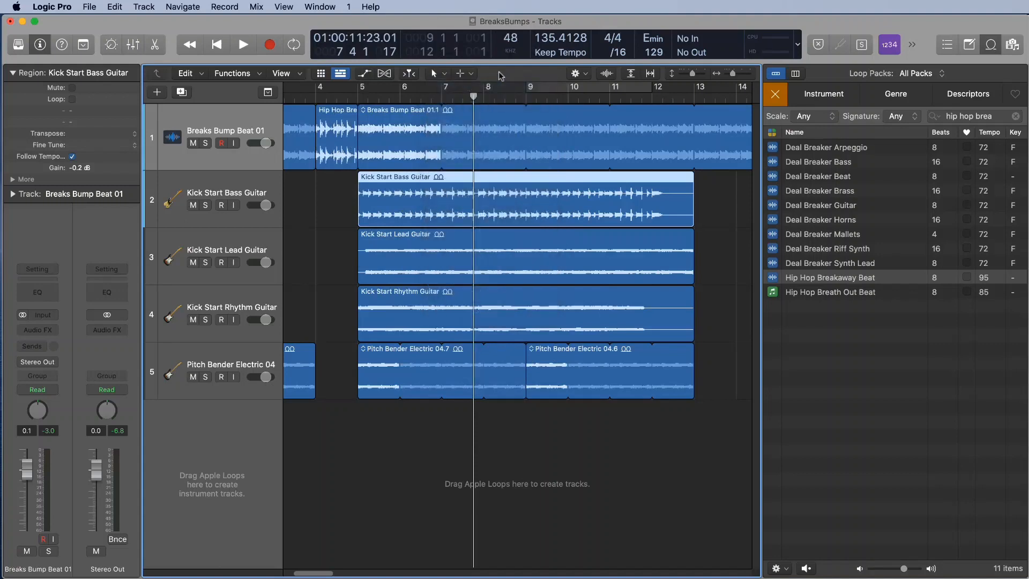
left_click(441, 75)
left_click(442, 78)
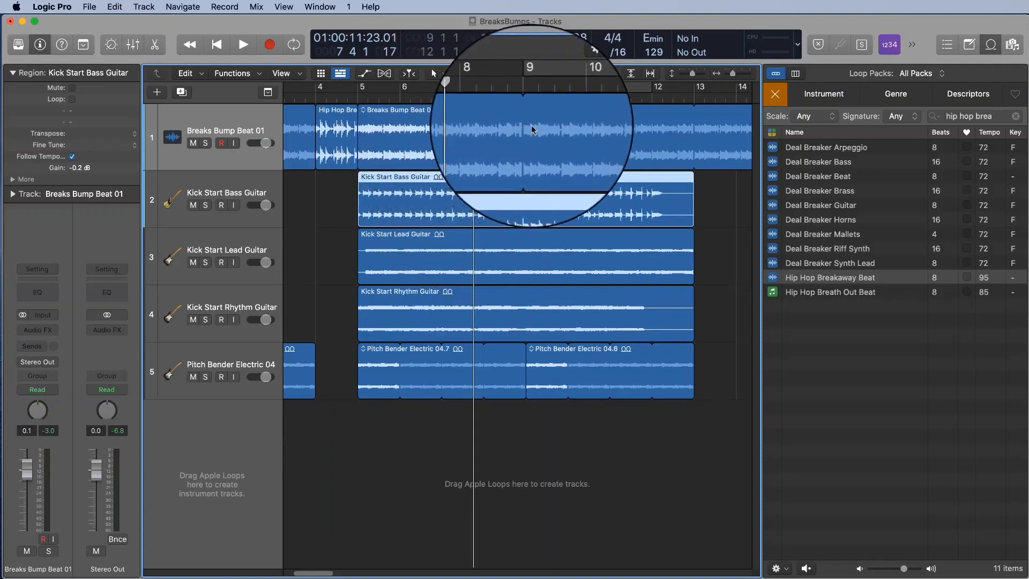
- Select bar 12 of the Breaks Bump Beat drum region with the Marquee tool and delete that section
scroll(531, 124, "right", 5)
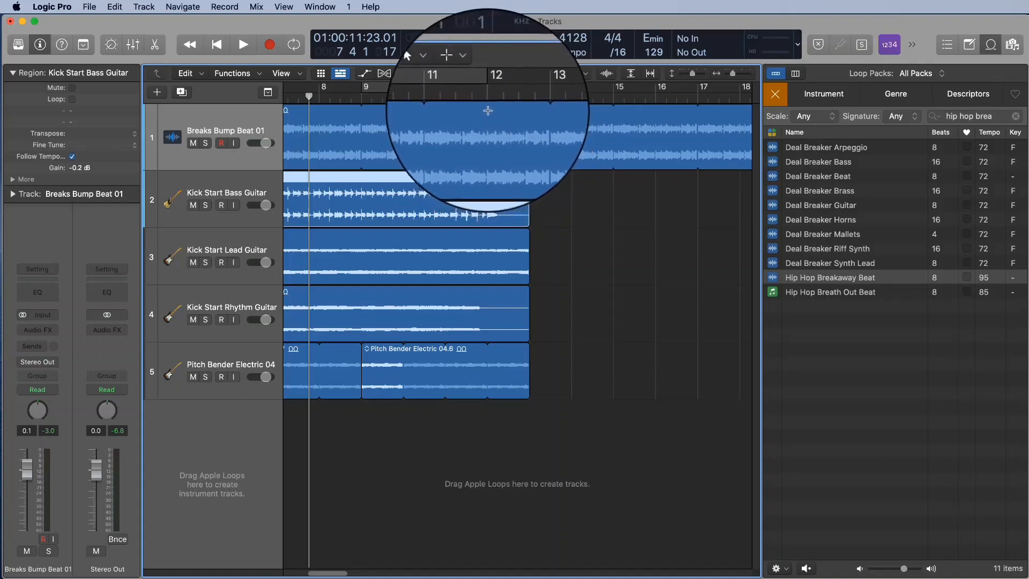
left_click_drag(488, 111, 531, 127)
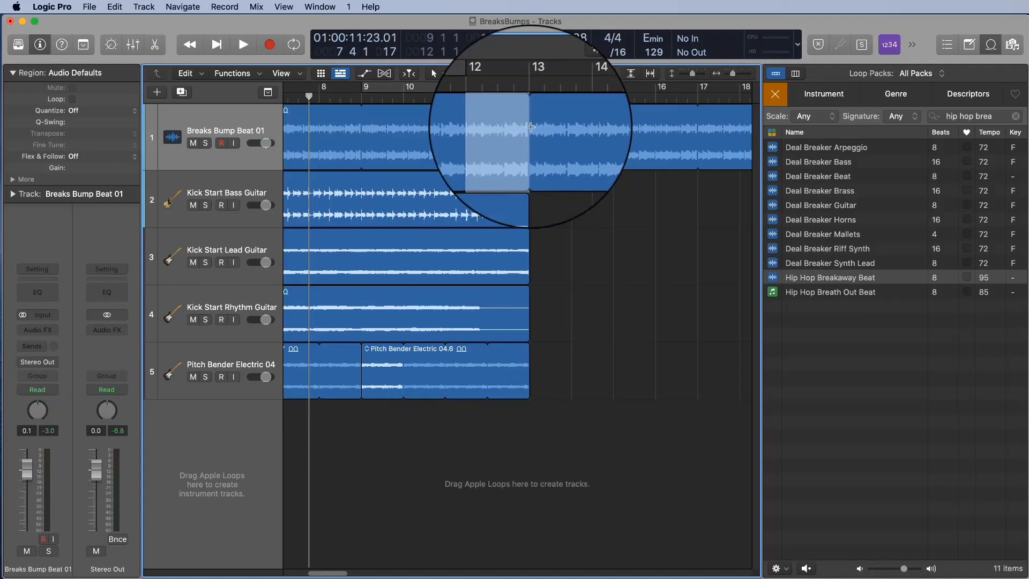
key("BackSpace")
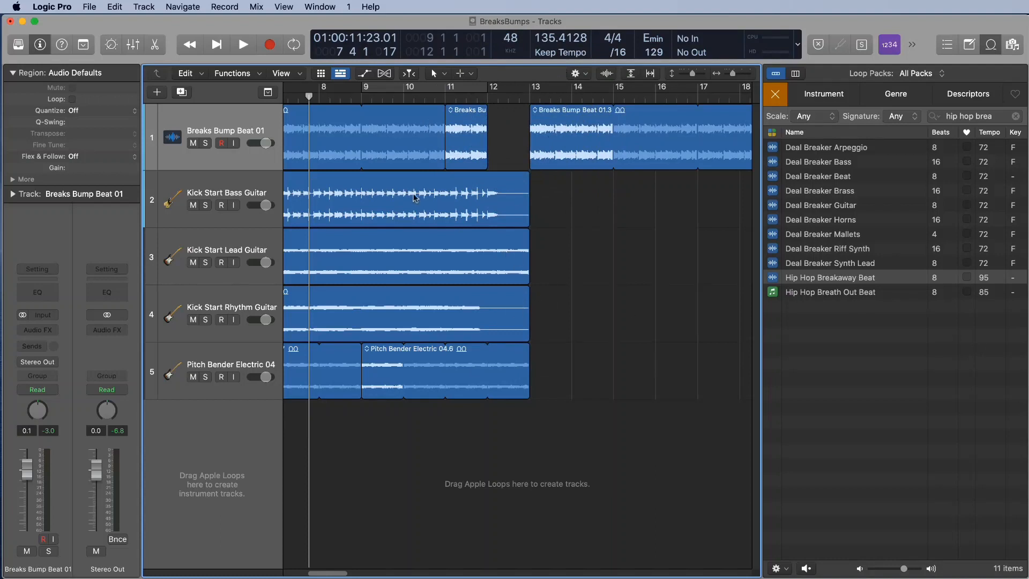
- Try splitting the Kick Start Bass Guitar region at bar 11 using the Marquee tool, and undo the split
scroll(423, 199, "left", 3)
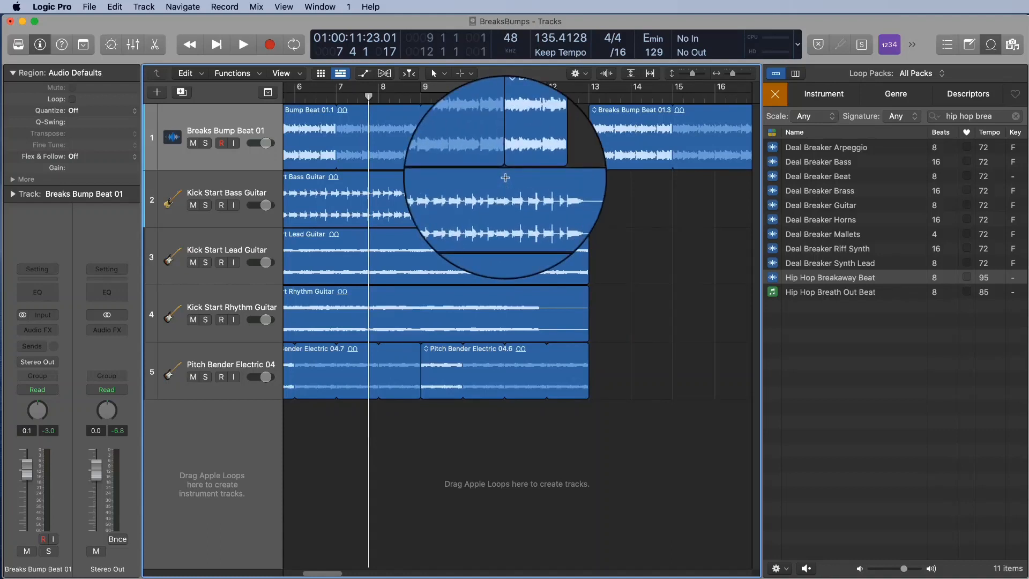
left_click(506, 178, "super")
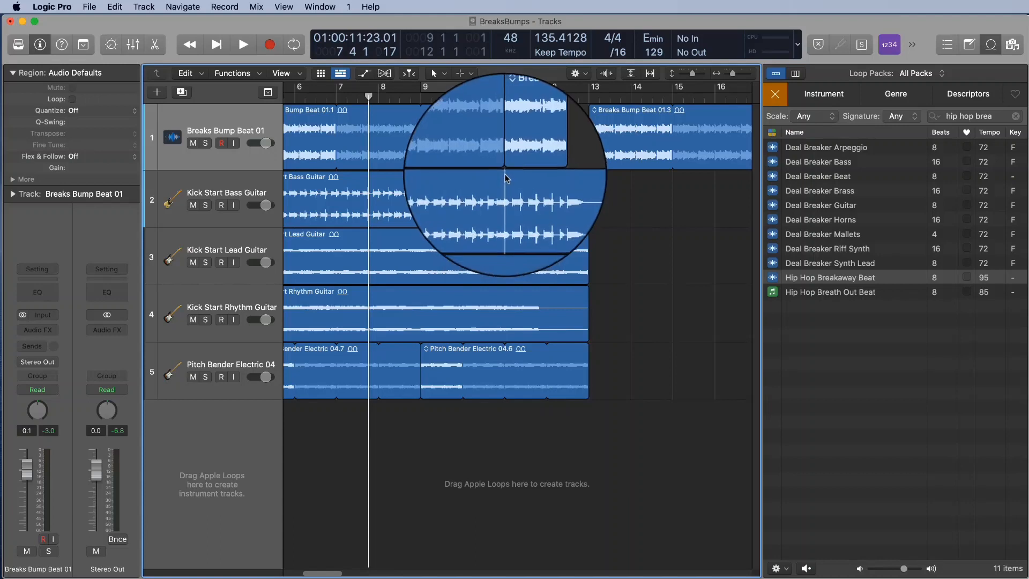
left_click(507, 182)
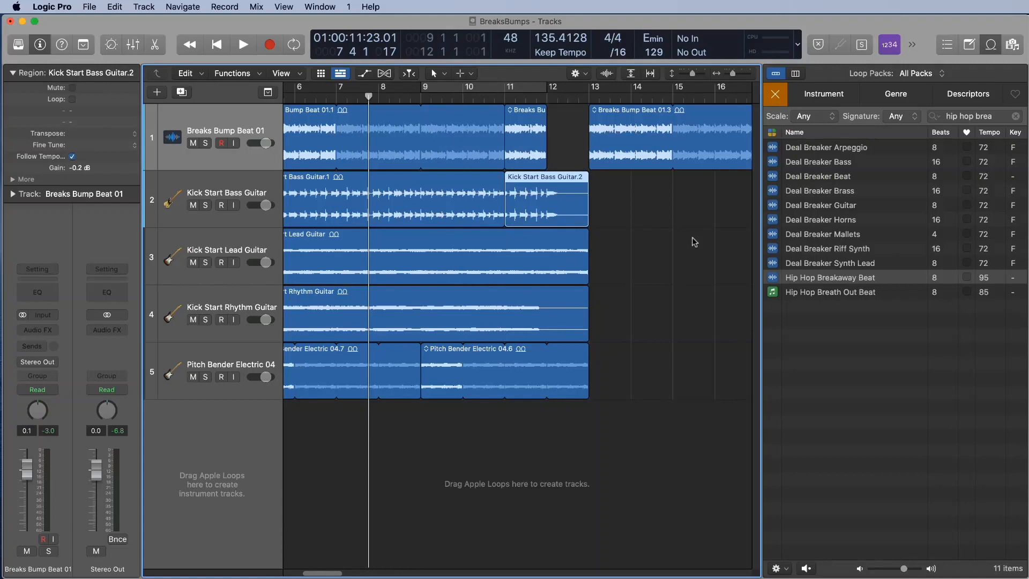
key("super+z")
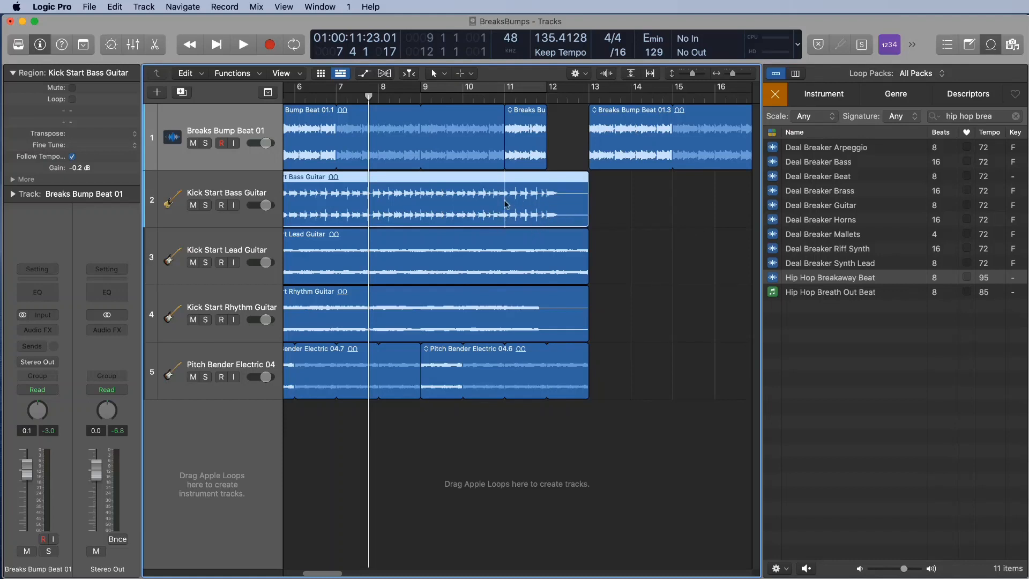
- Try splitting the Kick Start Bass Guitar region at the playhead and again at the bar 11 marquee line, undoing each split
key("super+t")
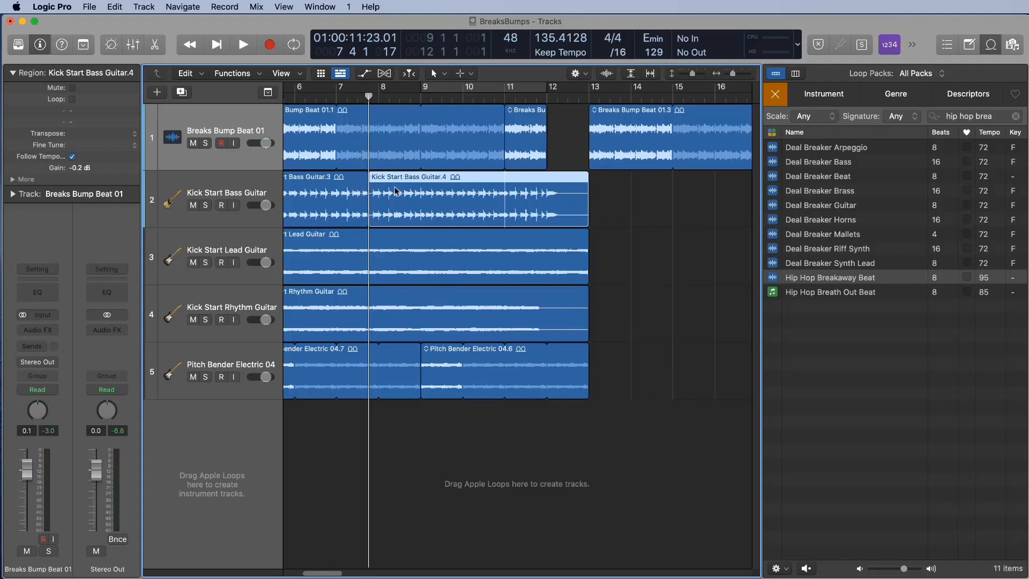
key("super+z")
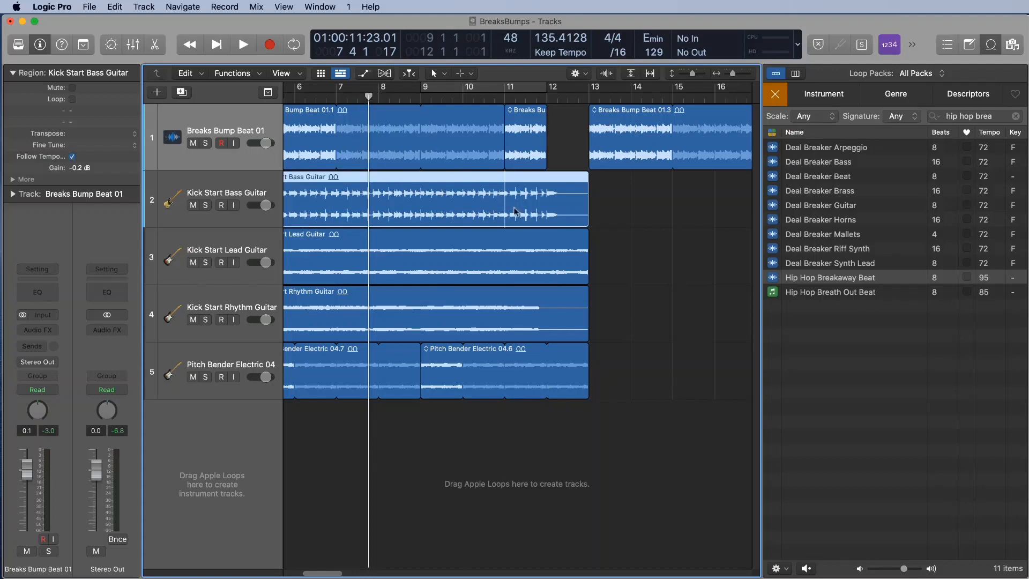
left_click(505, 194)
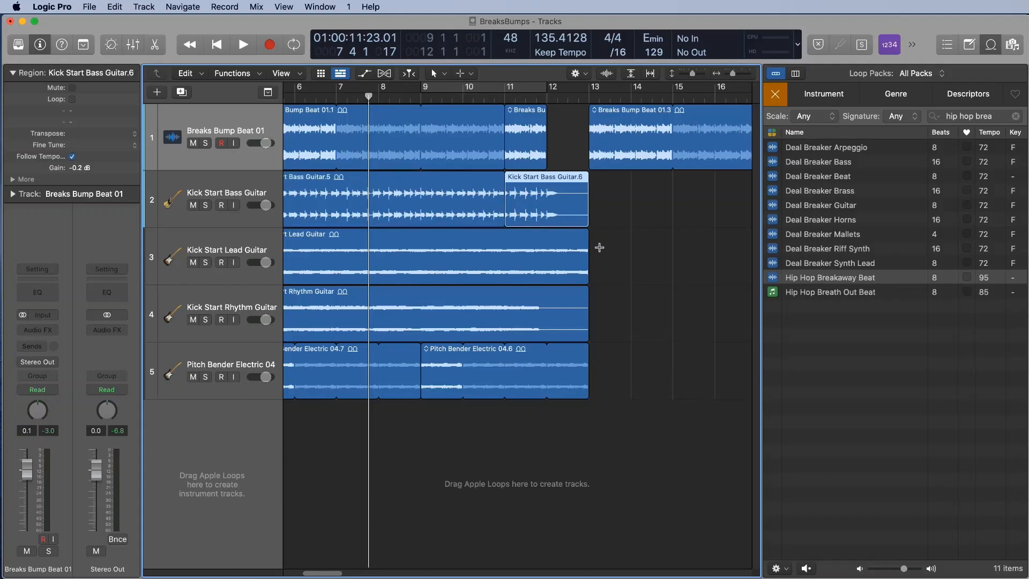
key("super+z")
left_click(616, 233)
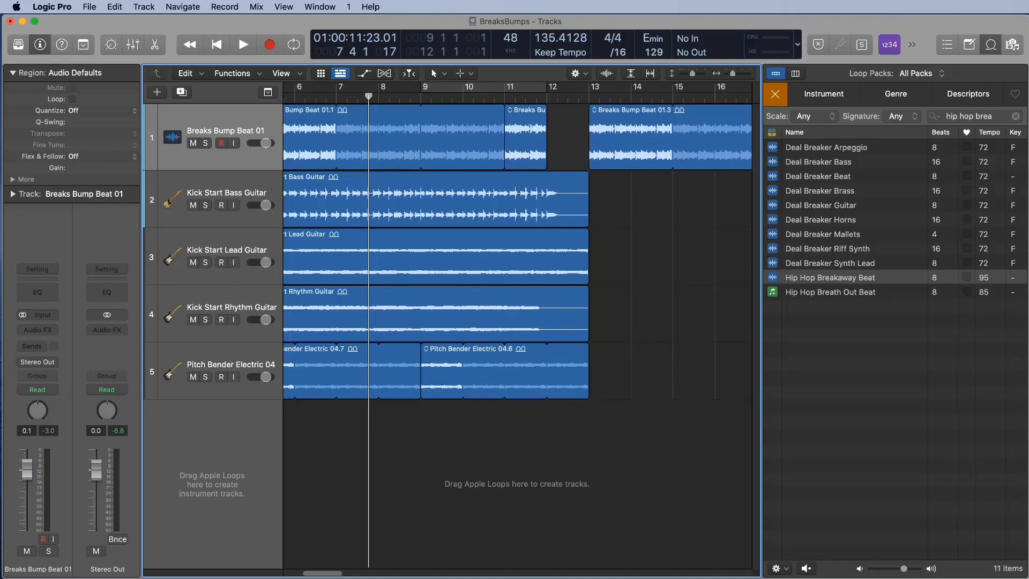
scroll(570, 468, "left", 5)
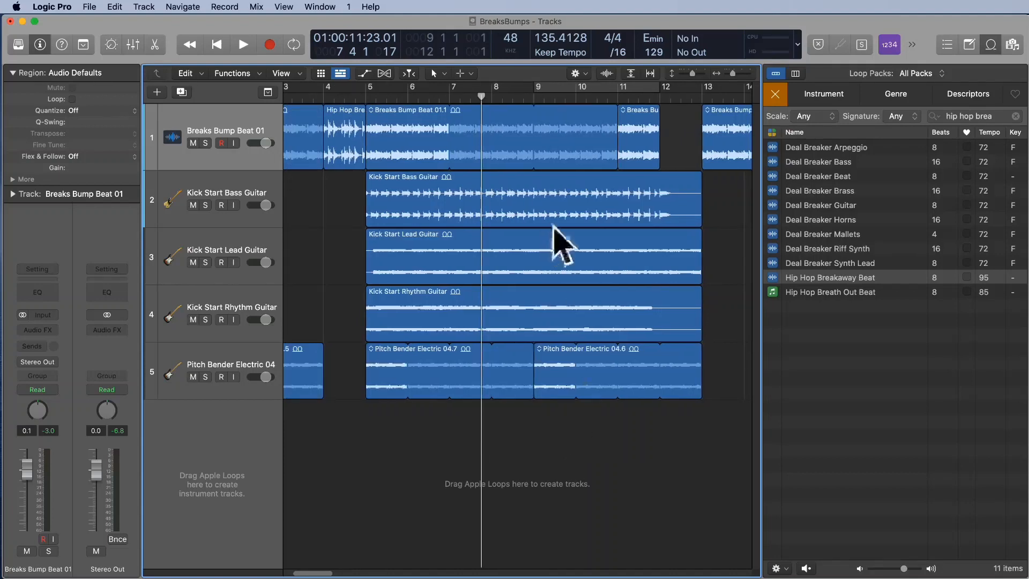
- Play the arrangement from bar 3, and again from between bars 10 and 11 through the break into bar 13
left_click(291, 98)
key("space")
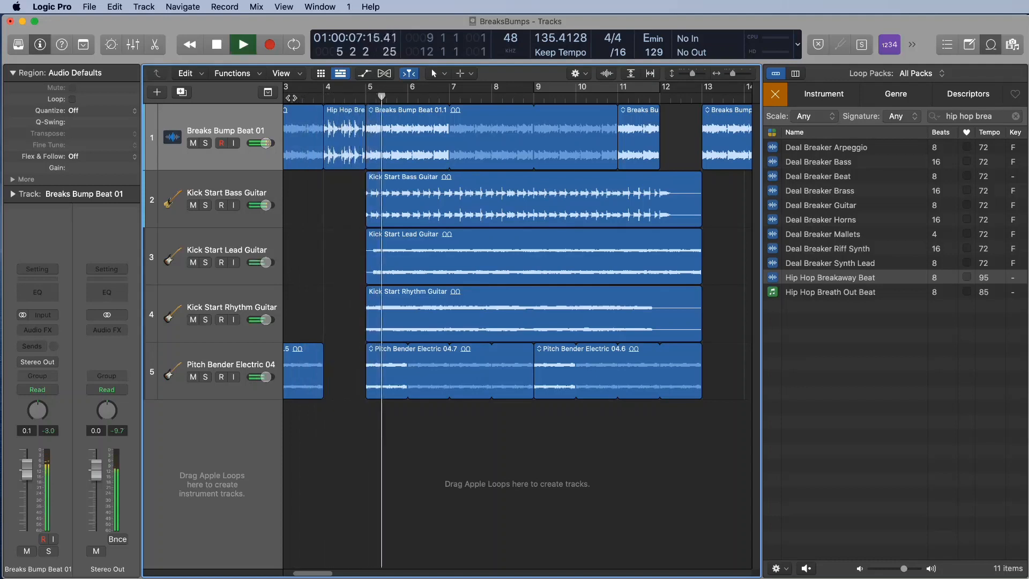
key("space")
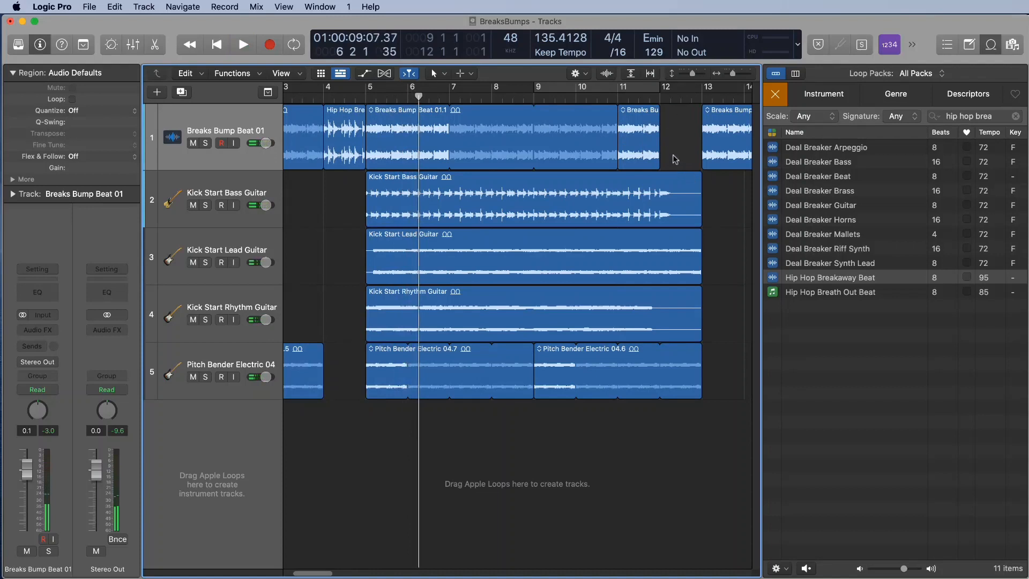
double_click(598, 98)
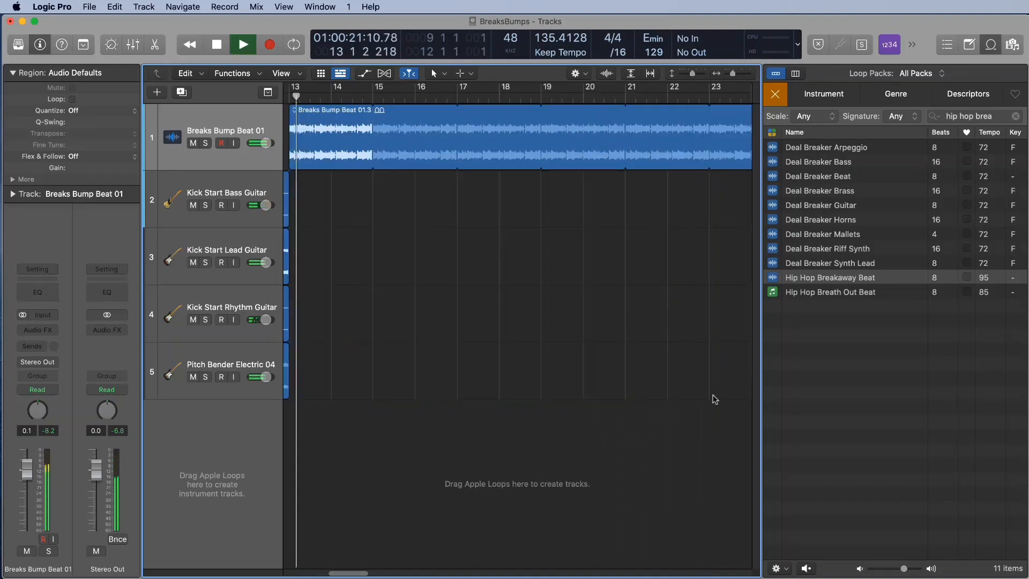
key("space")
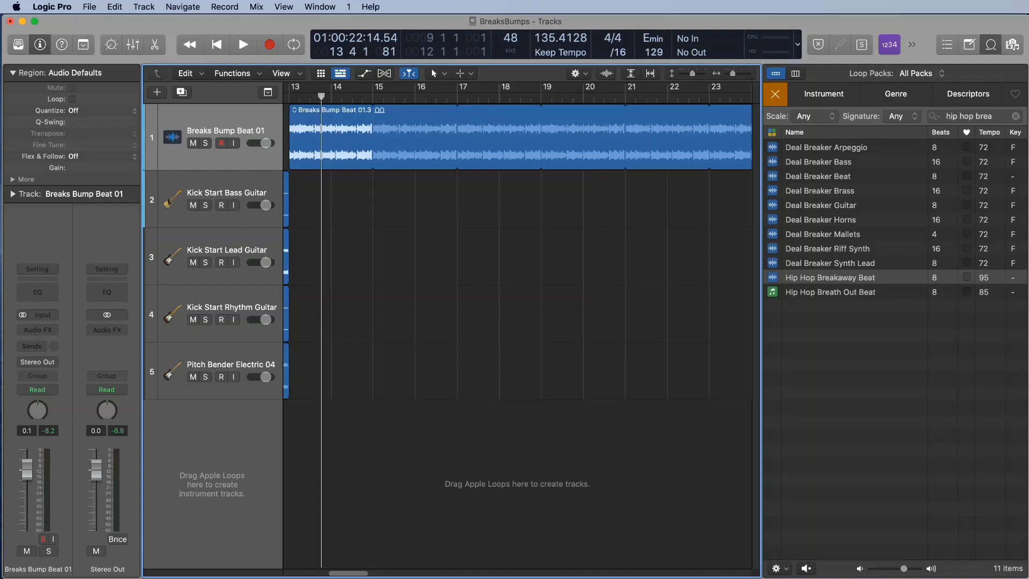
- Search the loop library for "shimmering" and audition the Shimmering Melody Rhythm Guitar loop
left_click_drag(994, 116, 925, 107)
type("sh")
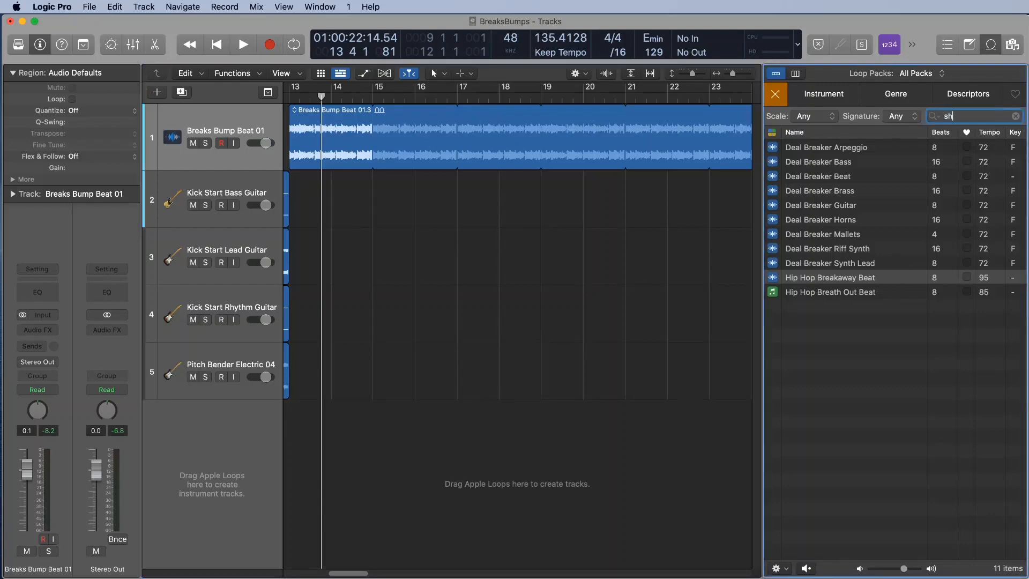
type("immering")
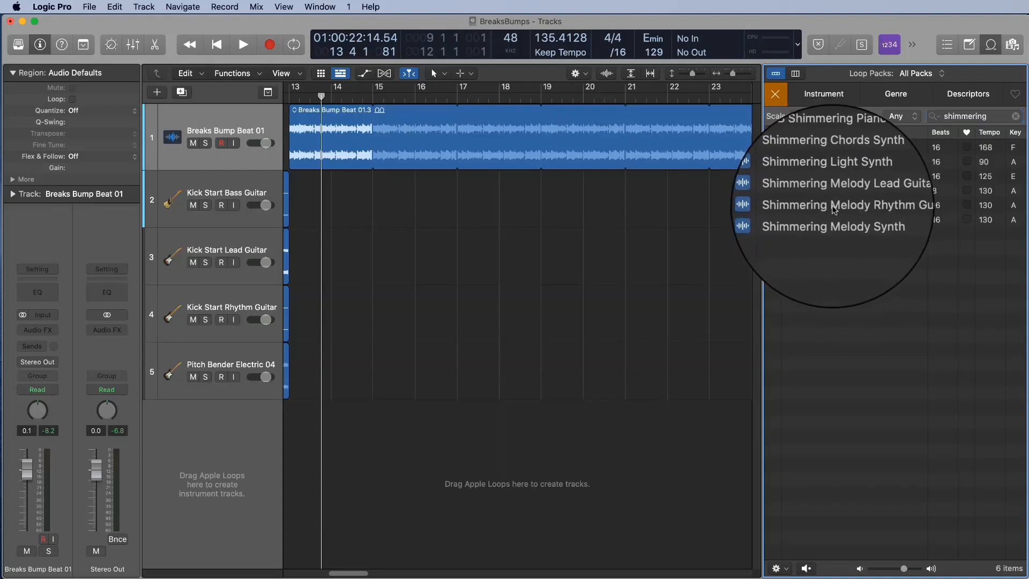
left_click(834, 207)
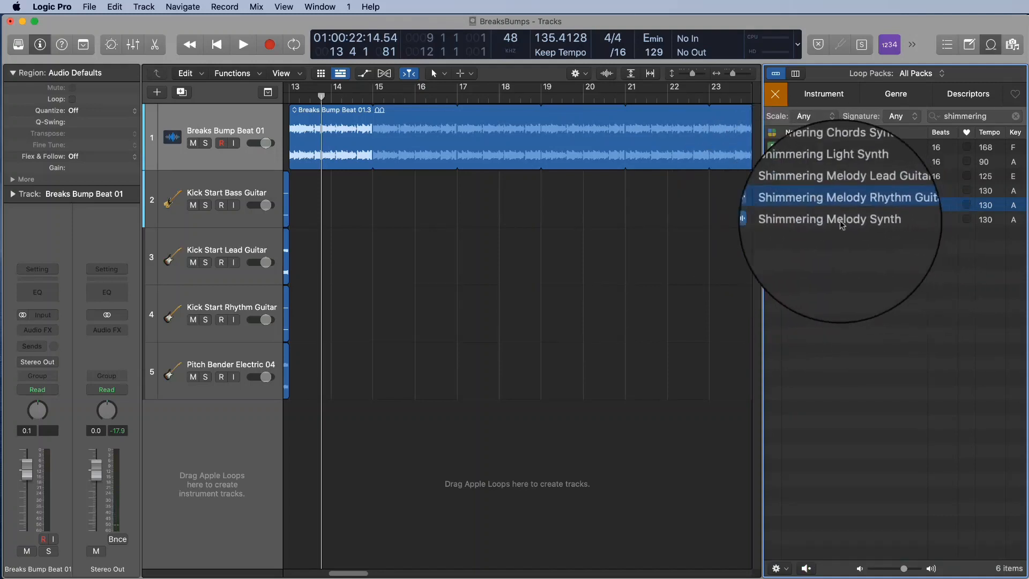
- Add Shimmering Melody Rhythm Guitar at bar 13 and Shimmering Melody Lead Guitar at bar 17, each on a new track
scroll(655, 292, "left", 5)
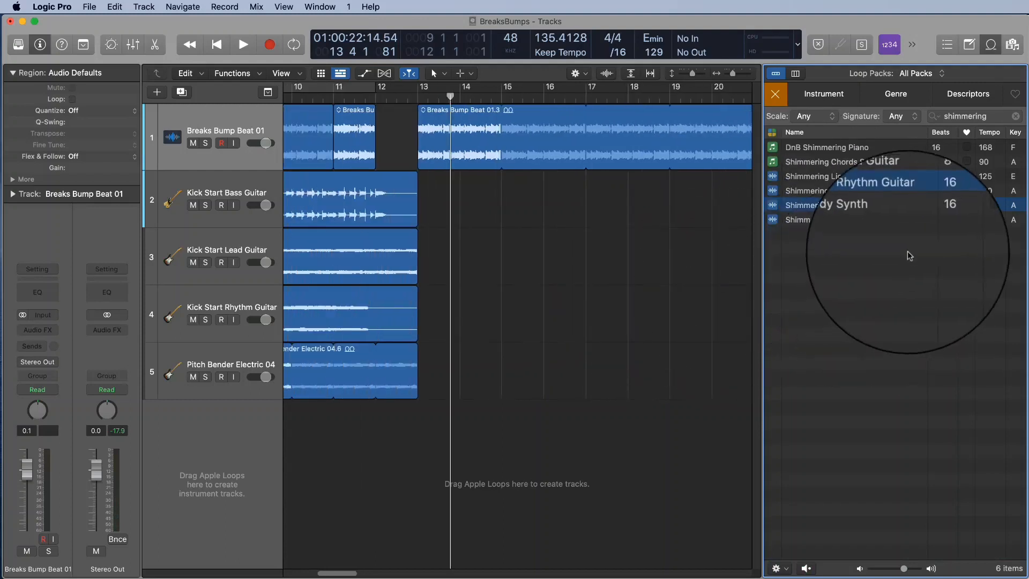
left_click_drag(835, 209, 414, 435)
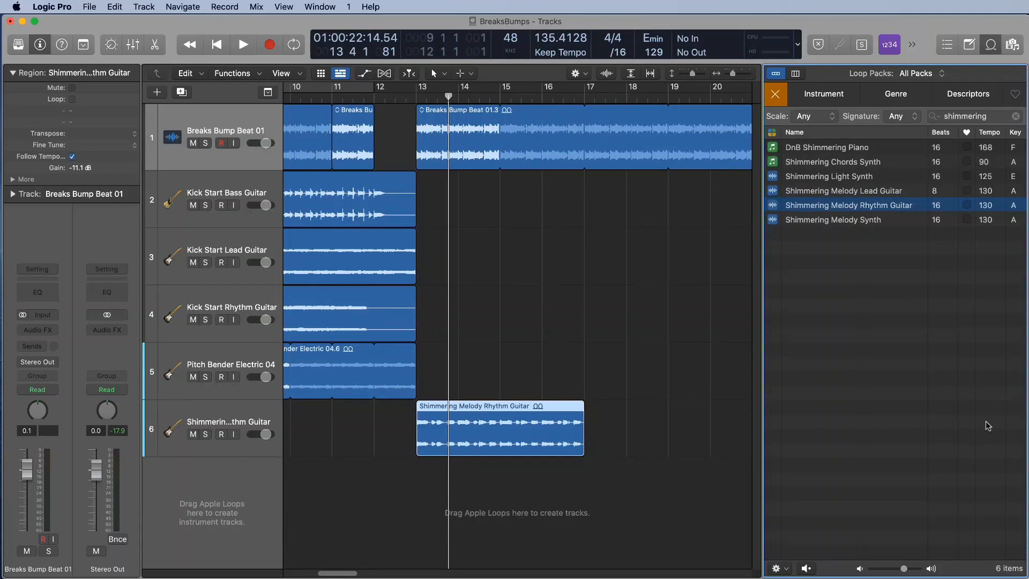
left_click_drag(867, 194, 588, 501)
- Search the loops for "vendetta", audition Vendetta Hi Strings 01 and add it on a new track at bar 21
scroll(604, 507, "right", 5)
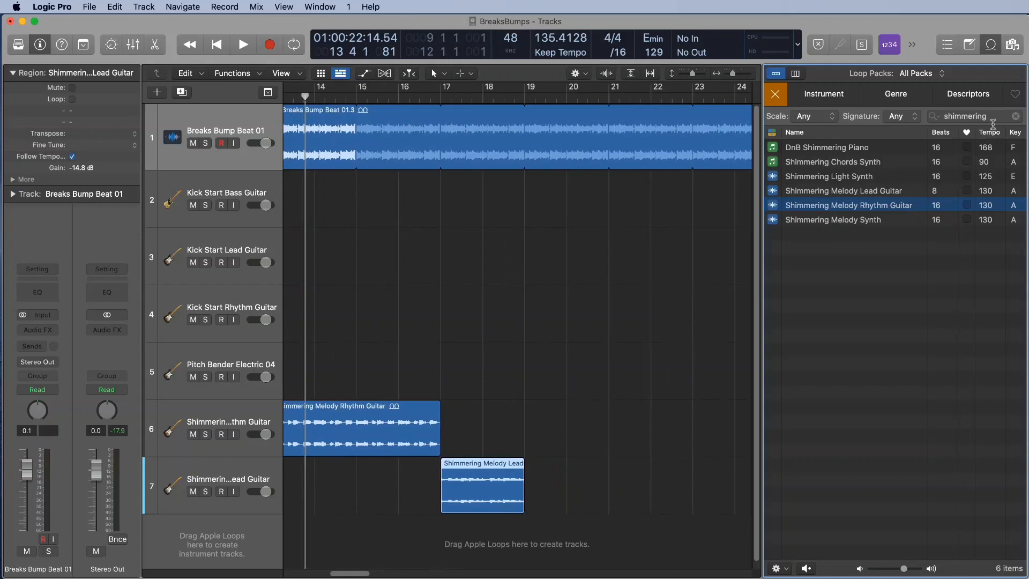
left_click(944, 116)
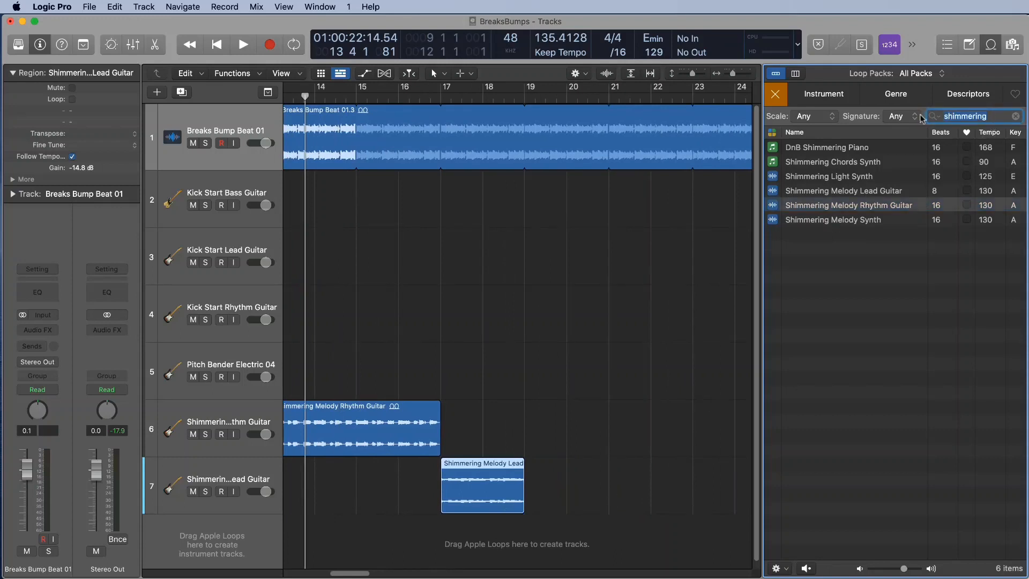
type("vendetta")
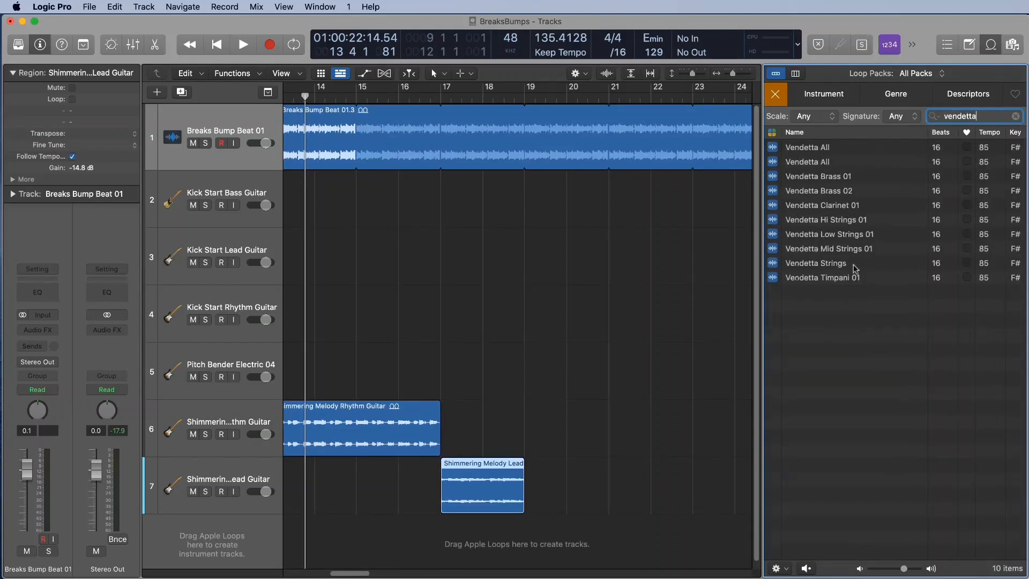
left_click(835, 221)
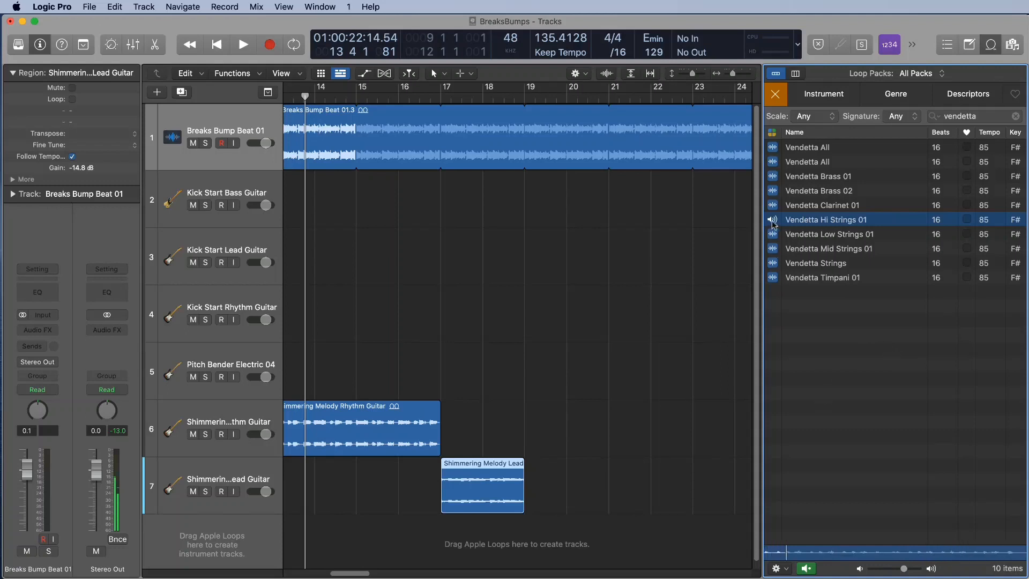
left_click_drag(818, 220, 611, 539)
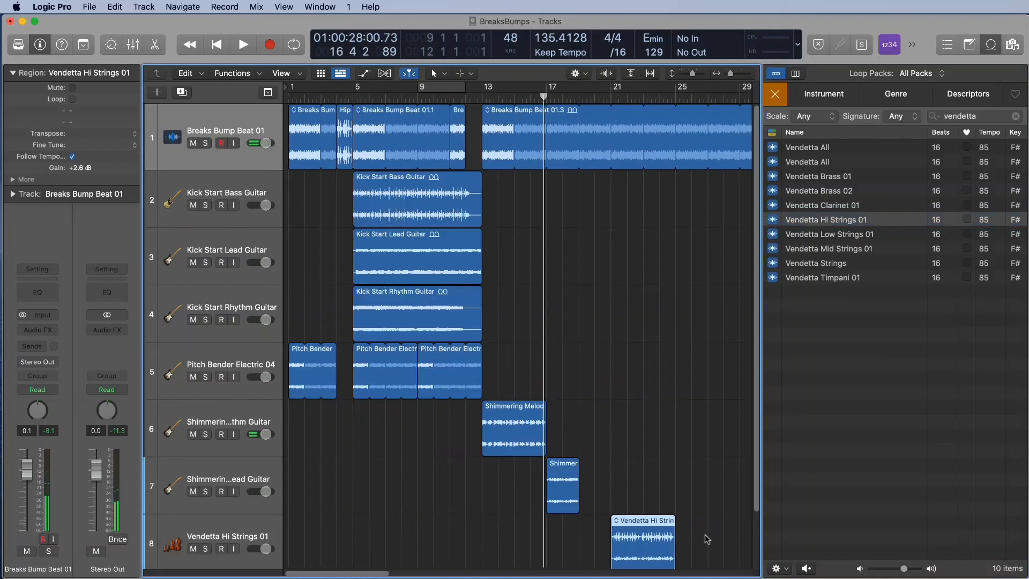
- Turn on looping for the two Shimmering Melody guitar regions and the Vendetta Hi Strings 01 region together
left_click(707, 530)
left_click_drag(712, 553, 512, 428)
left_click(709, 488)
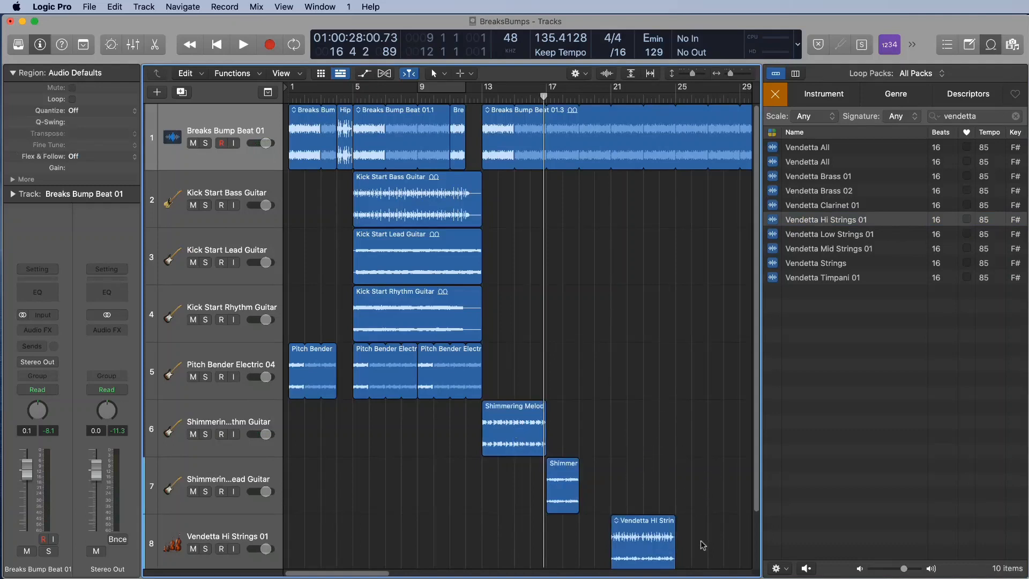
left_click_drag(705, 541, 504, 410)
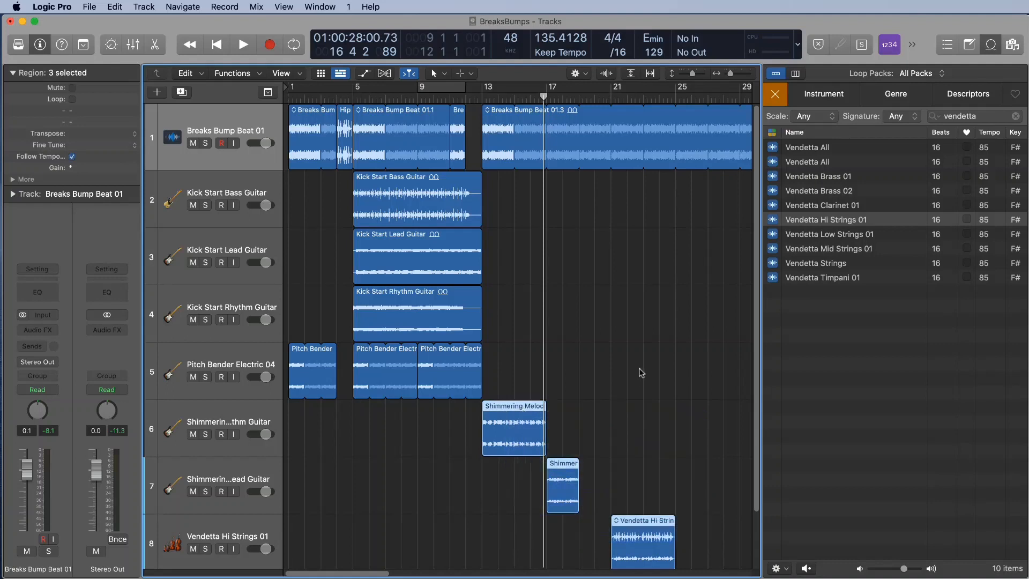
key("l")
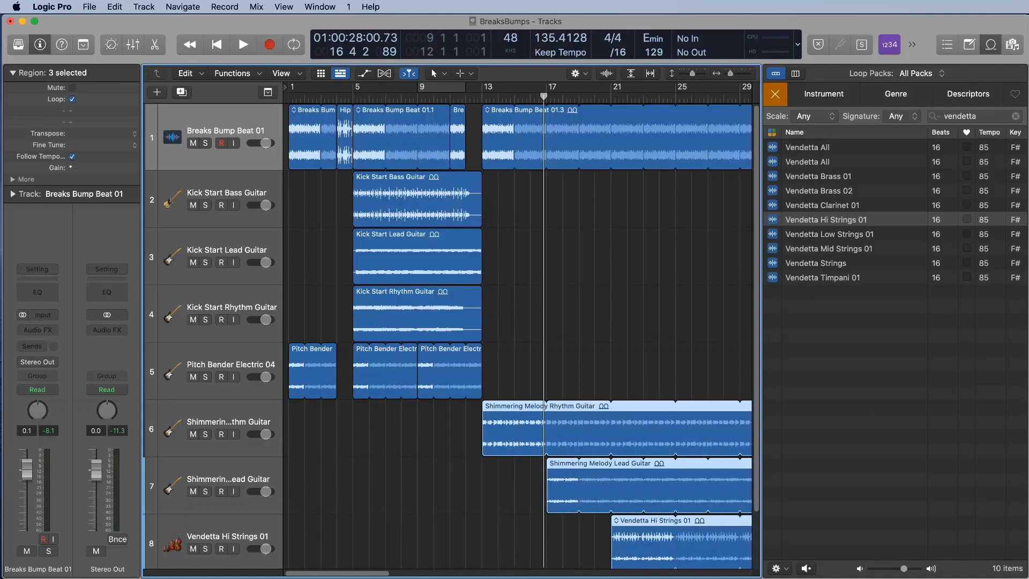
- Play back the looped section starting just before bar 13
left_click(472, 97)
key("space")
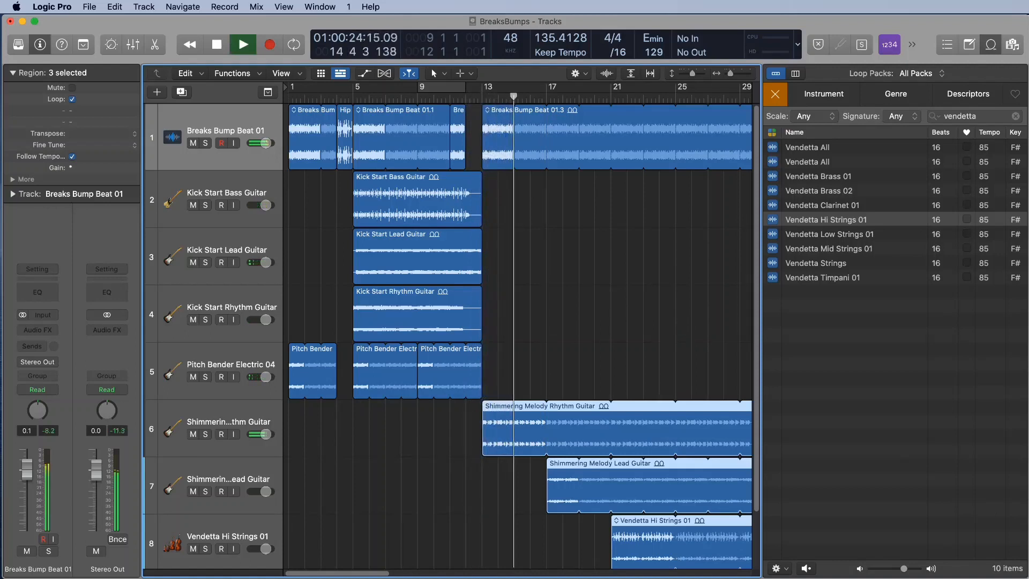
key("space")
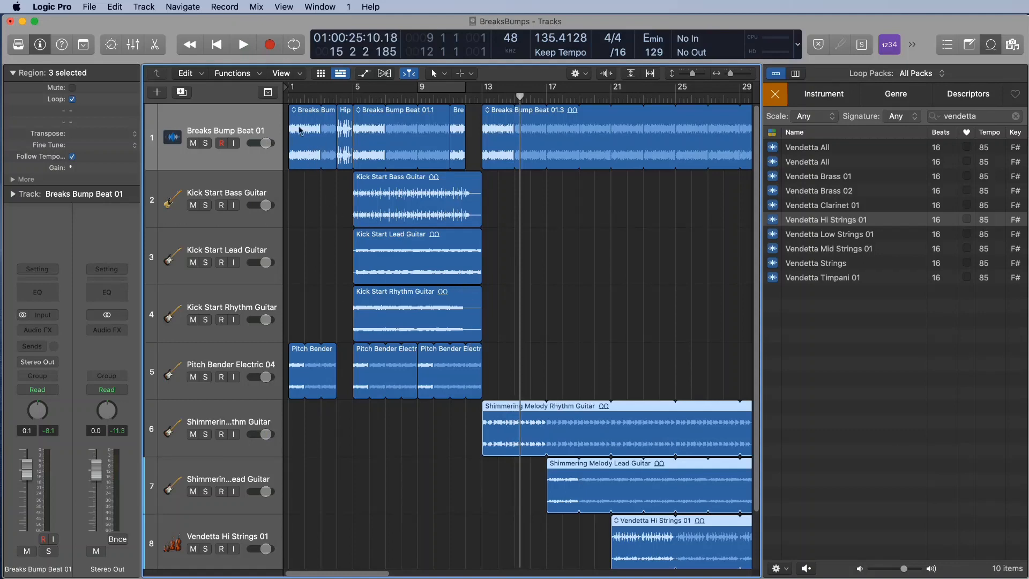
- Audition the arrangement from the start, from bar 5, and from just before the break leading into bar 13
key("Return")
key("space")
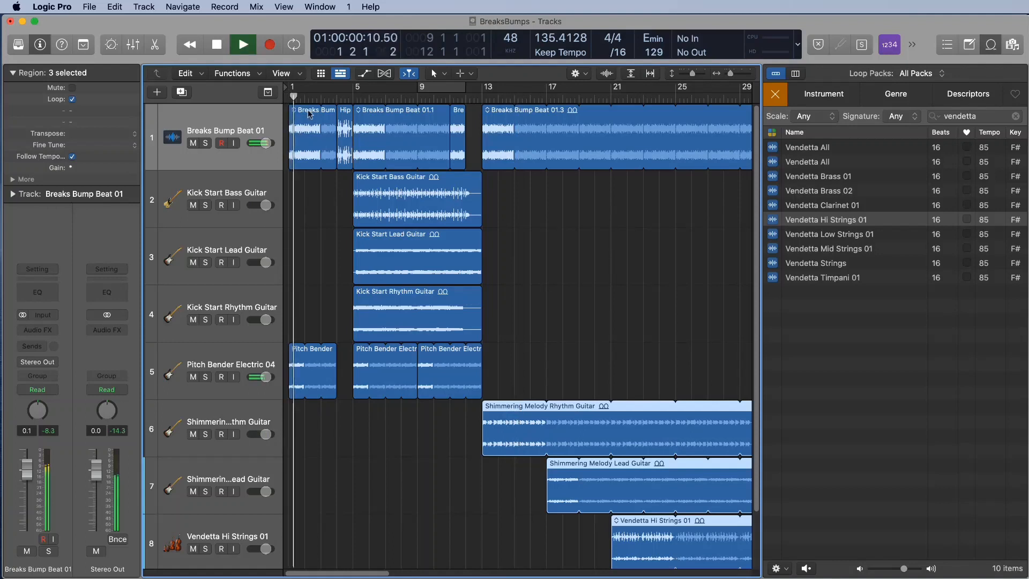
key("space")
left_click(353, 97)
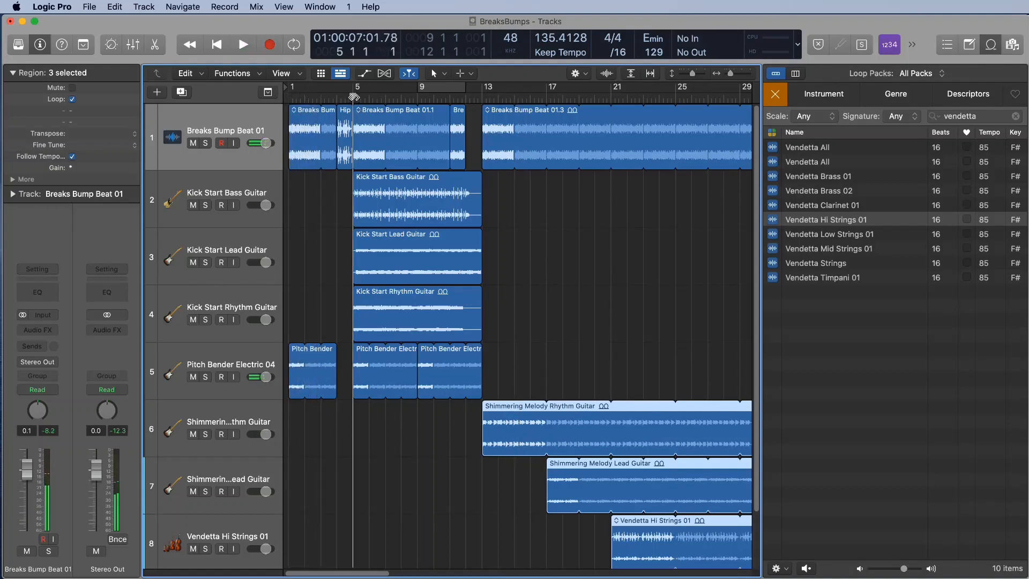
key("space")
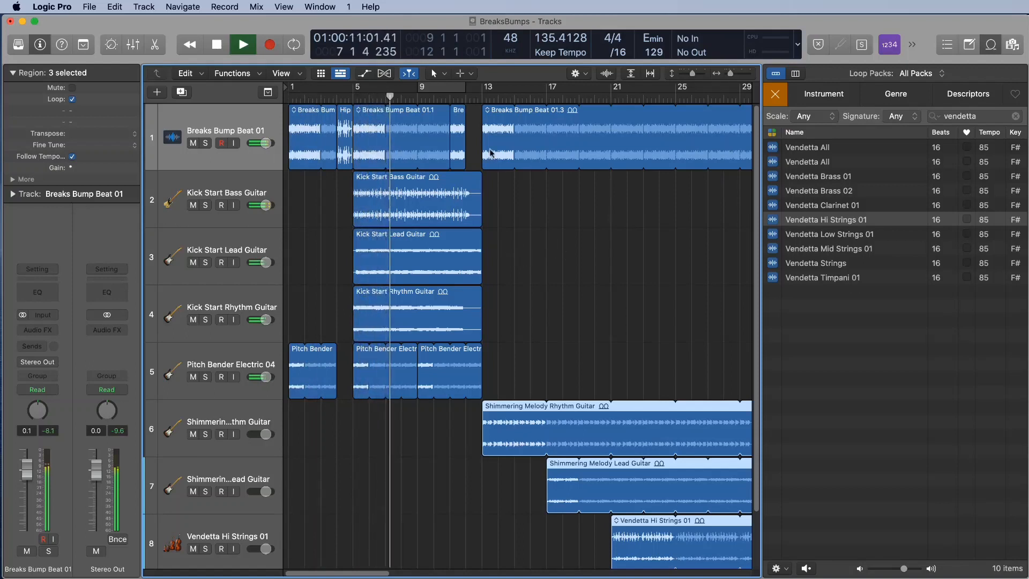
key("space")
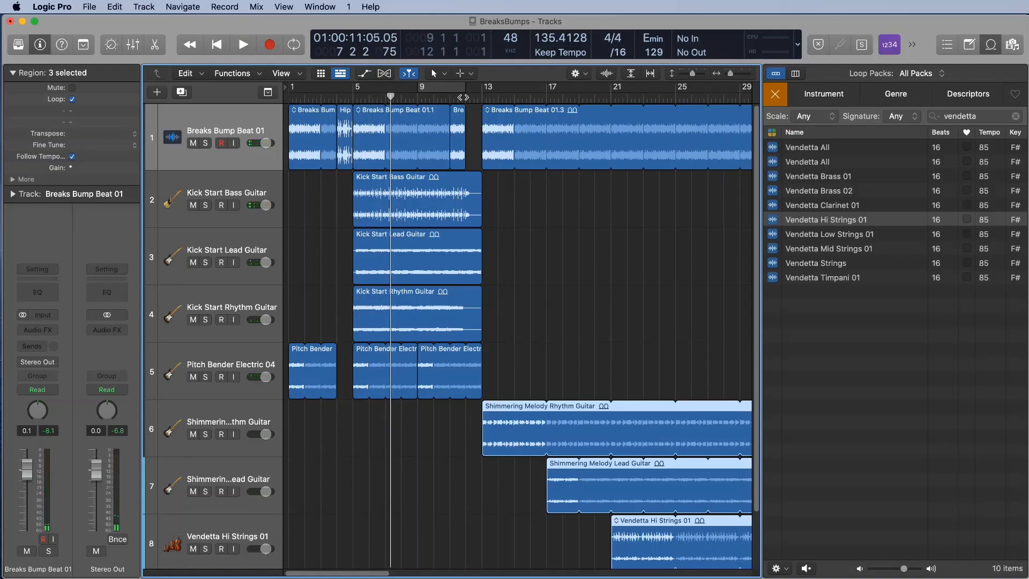
left_click(462, 97)
key("space")
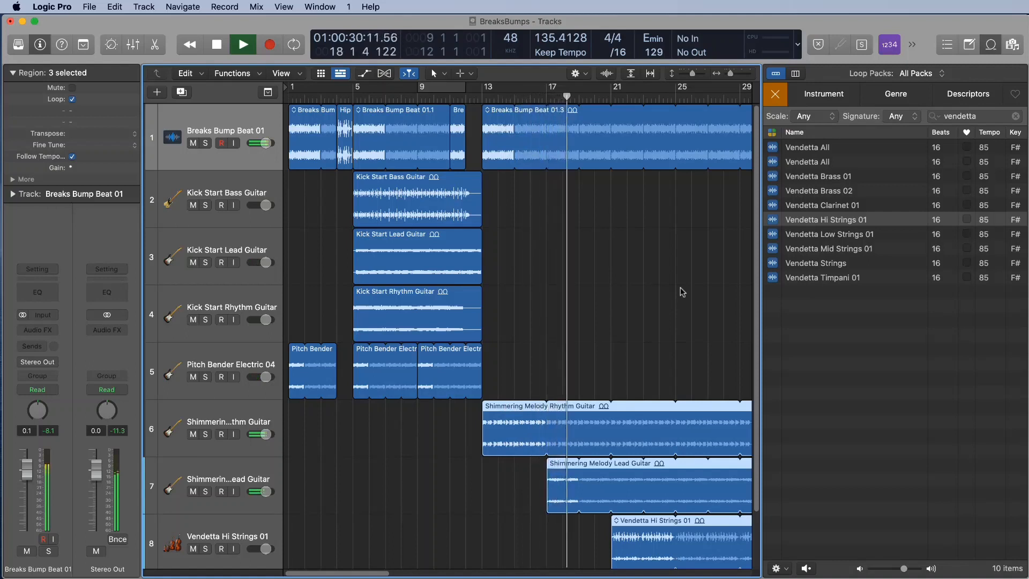
key("space")
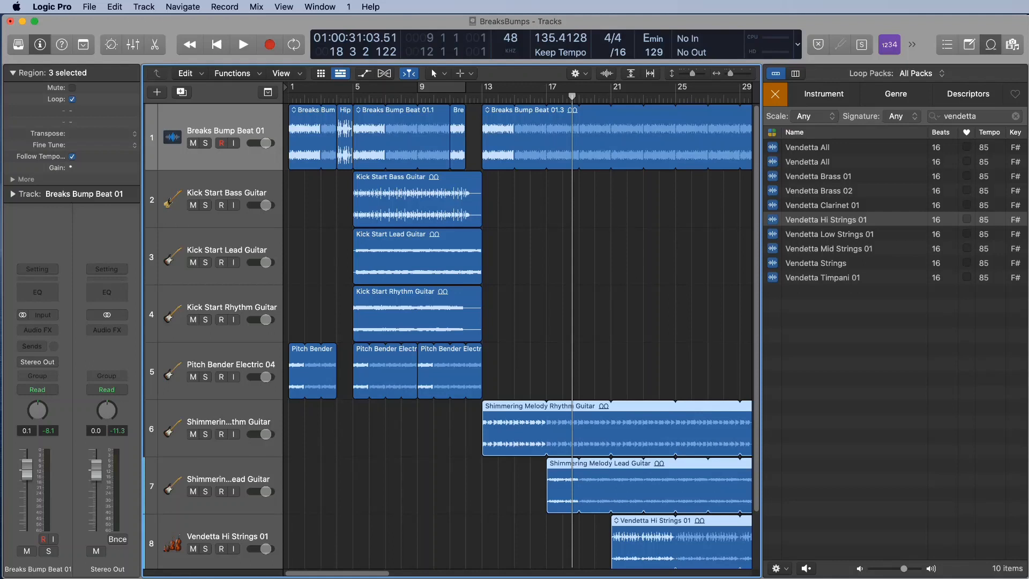
- End the loop repeats of the Breaks Bump Beat 01.3 region at bar 29
scroll(627, 155, "right", 4)
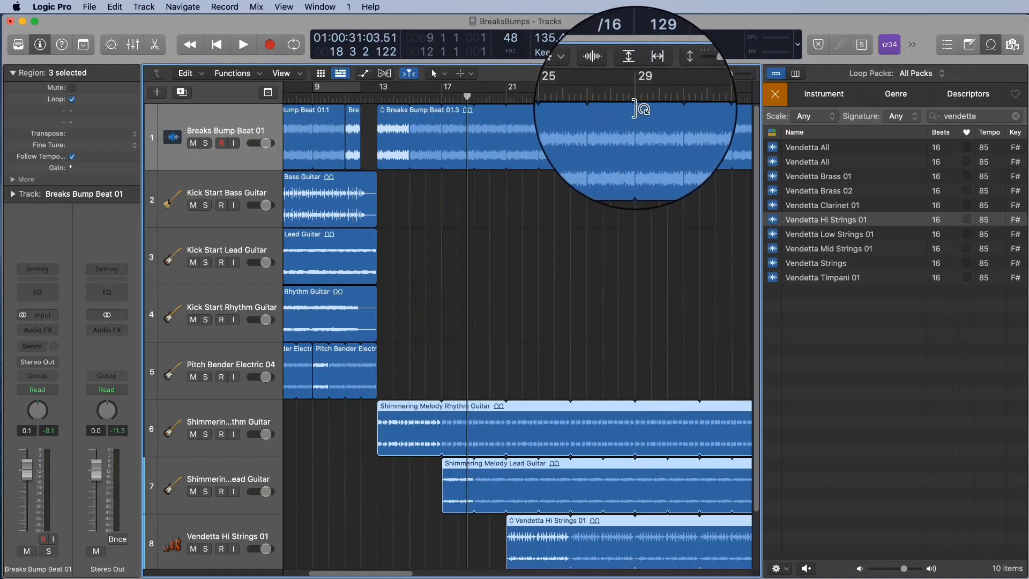
left_click(635, 109)
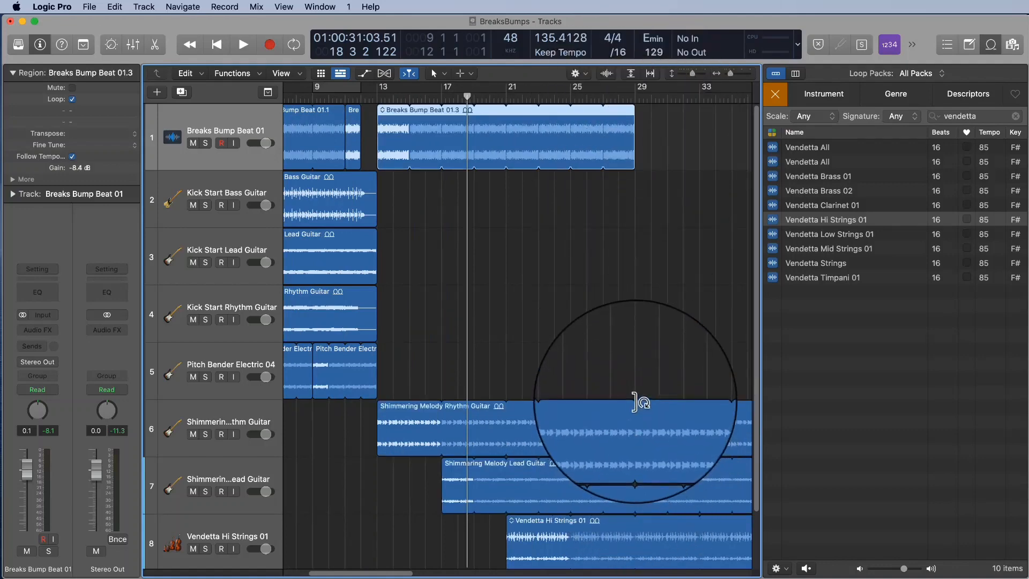
- Try to trim the loop repeats of the drum, two Shimmering guitar and Vendetta strings regions together at bar 29
left_click_drag(577, 407, 627, 407)
key("super+z")
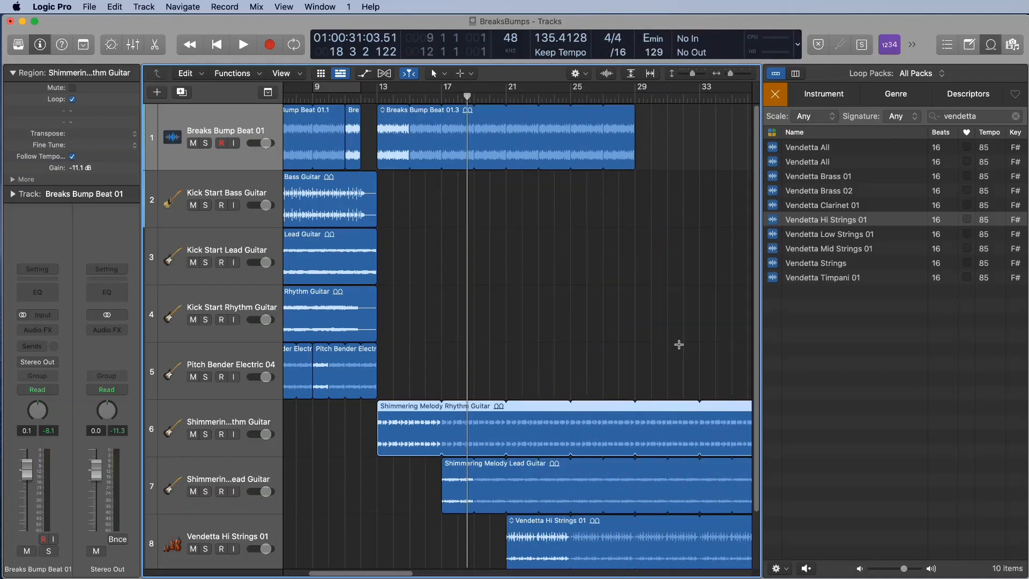
left_click(647, 298)
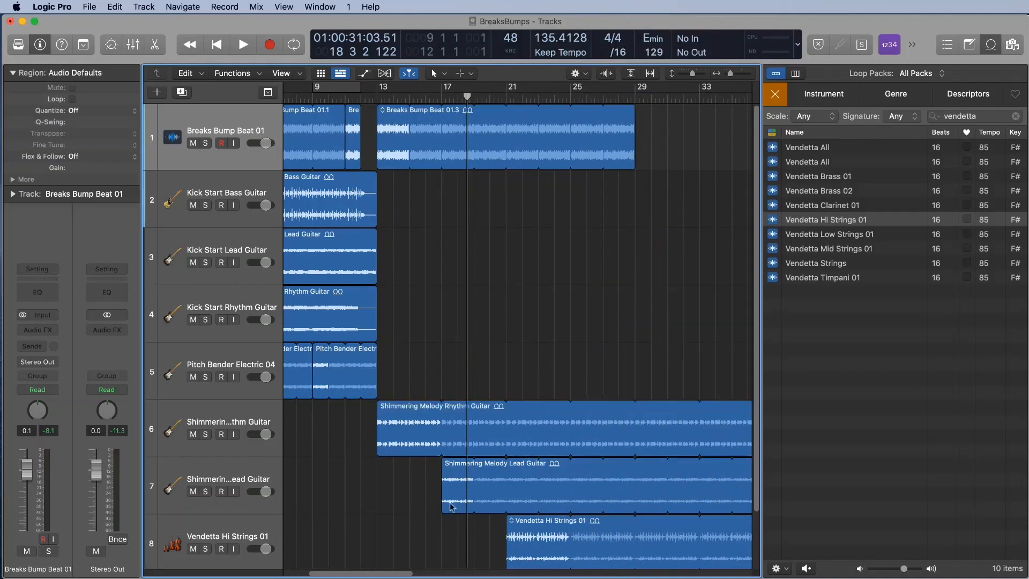
scroll(571, 526, "down", 1)
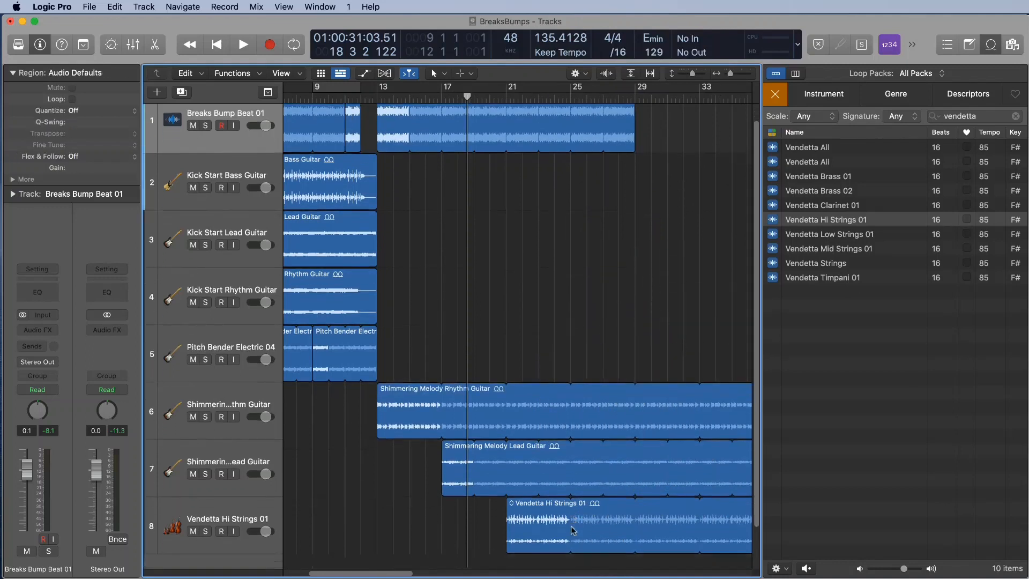
left_click_drag(605, 568, 549, 102)
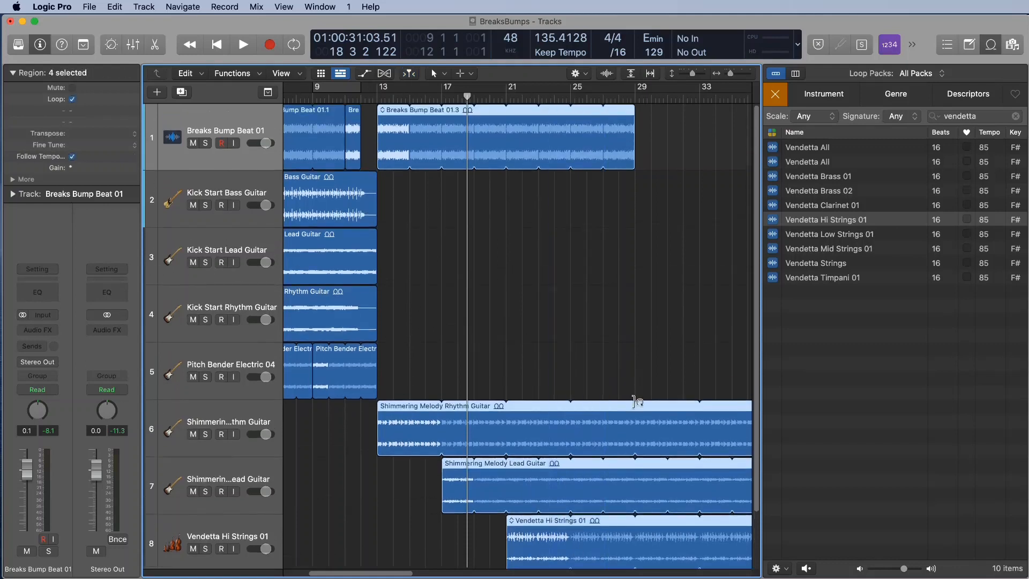
left_click_drag(635, 404, 637, 407)
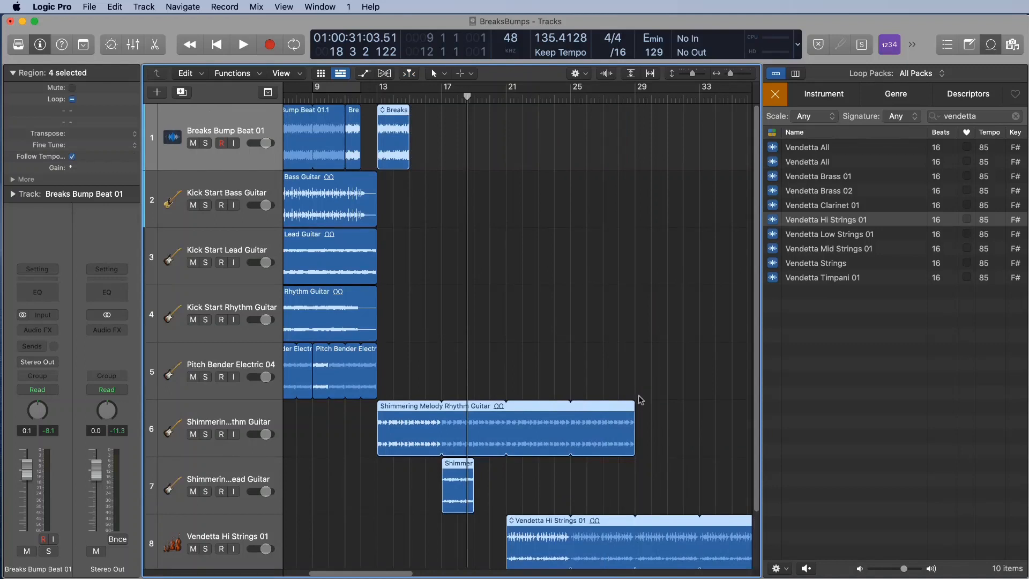
key("l")
left_click(635, 360)
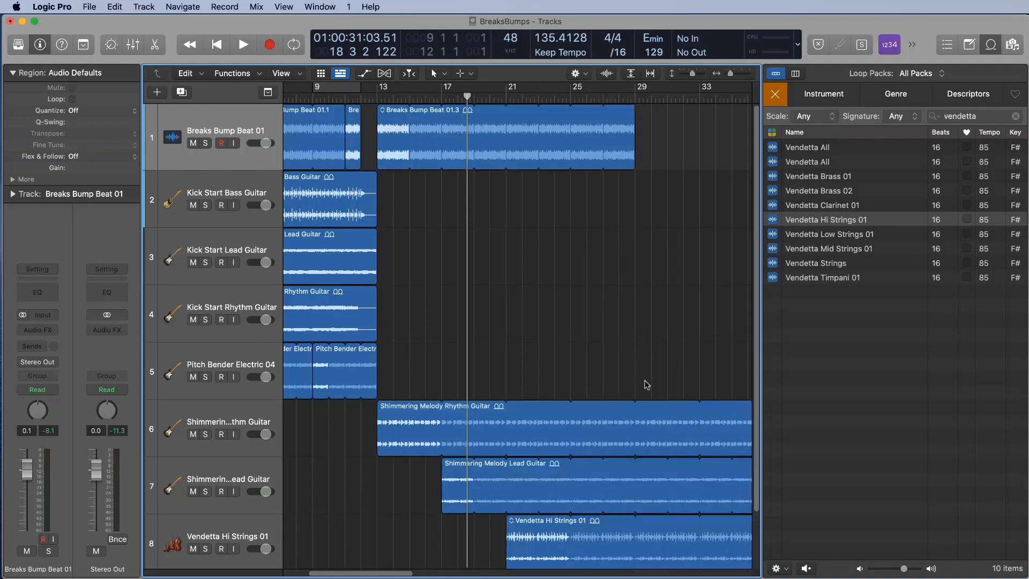
- End the loop repeats of the Shimmering Melody Rhythm Guitar, Shimmering Melody Lead Guitar and Vendetta Hi Strings 01 regions at bar 29
left_click(635, 405)
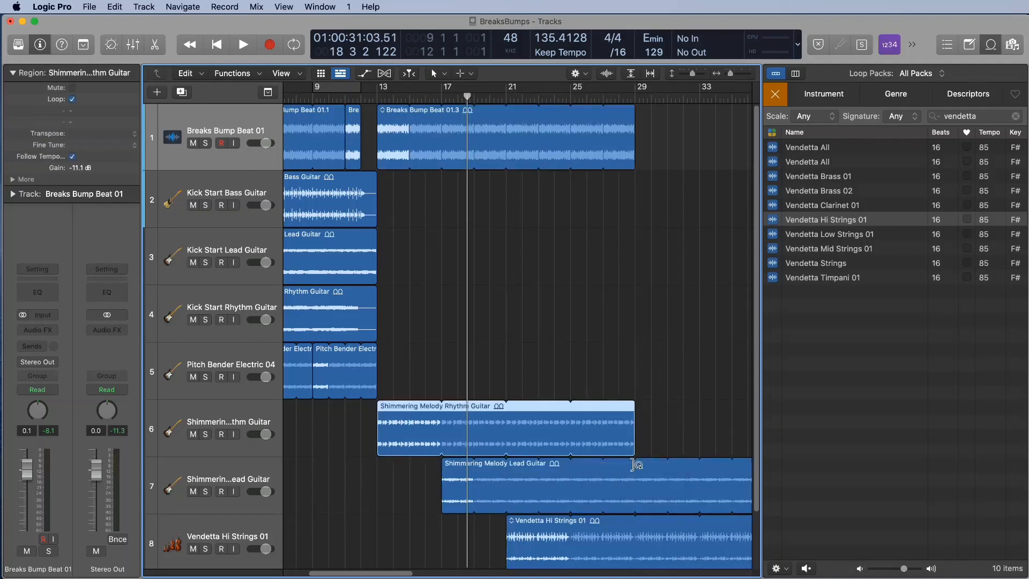
left_click(636, 466)
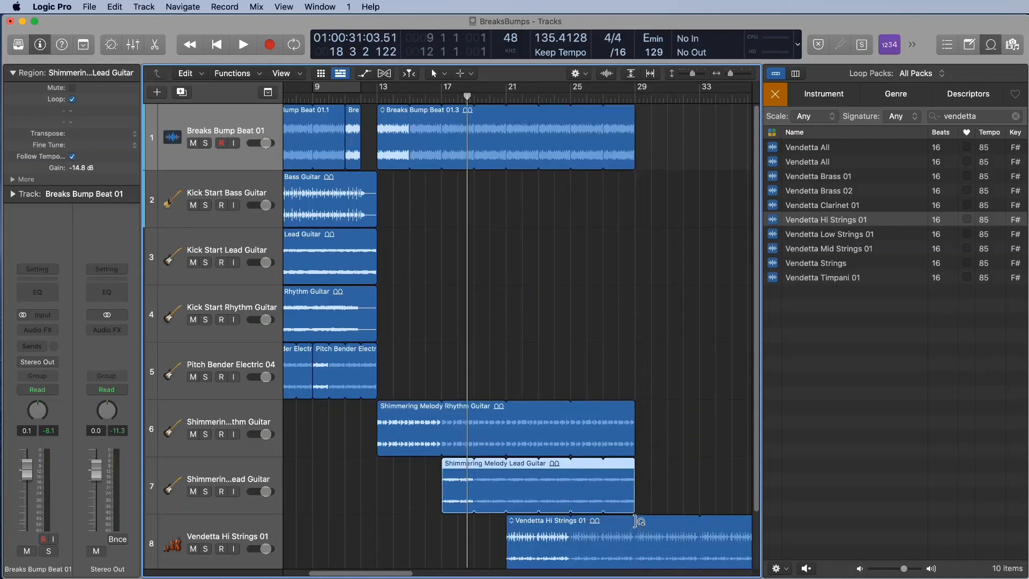
left_click(636, 523)
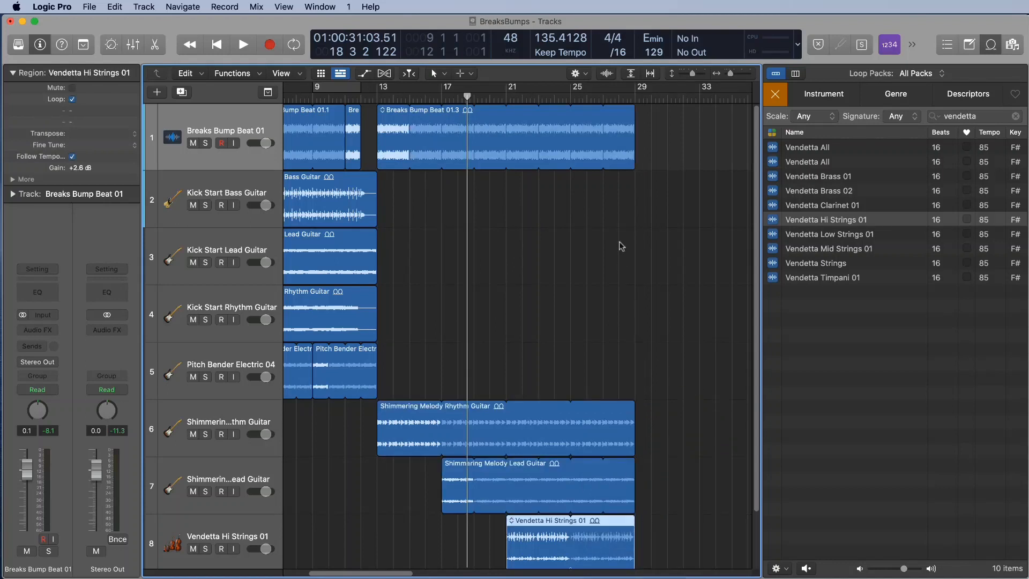
- Transpose the Shimmering Melody Rhythm Guitar region by +12 and play it back from around bar 13
scroll(622, 389, "left", 3)
scroll(622, 389, "left", 5)
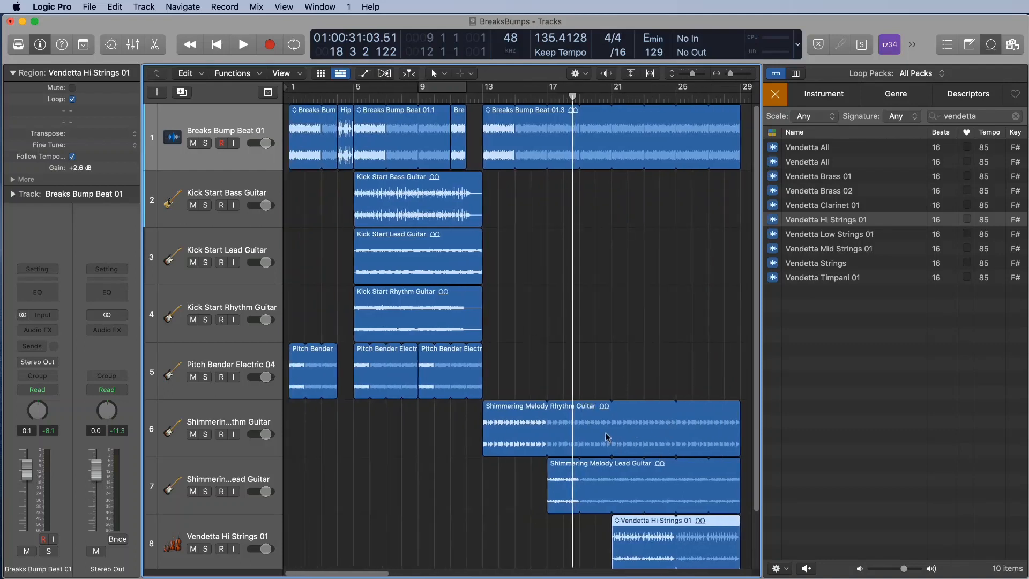
left_click(522, 422)
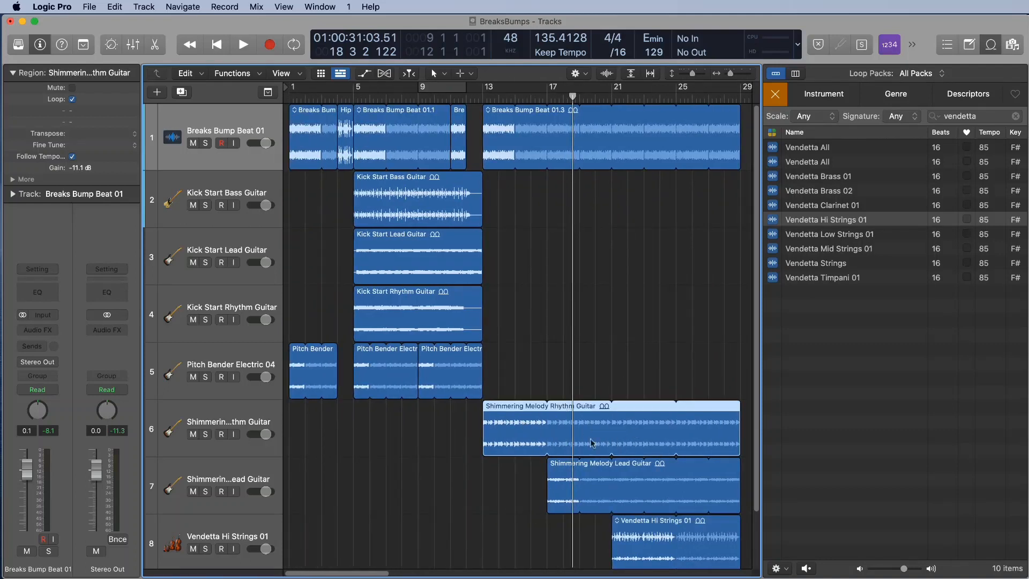
left_click(129, 134)
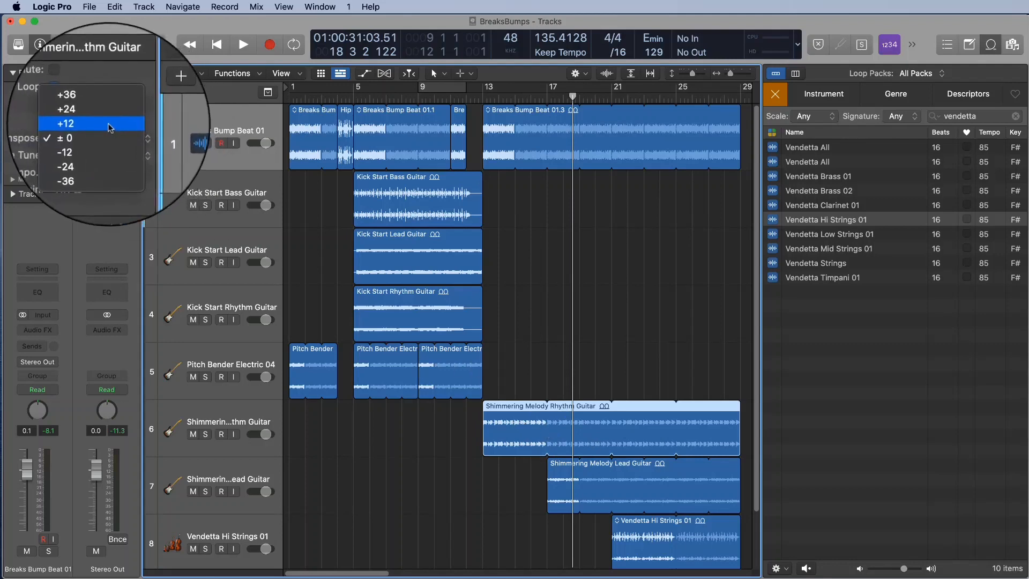
left_click(110, 125)
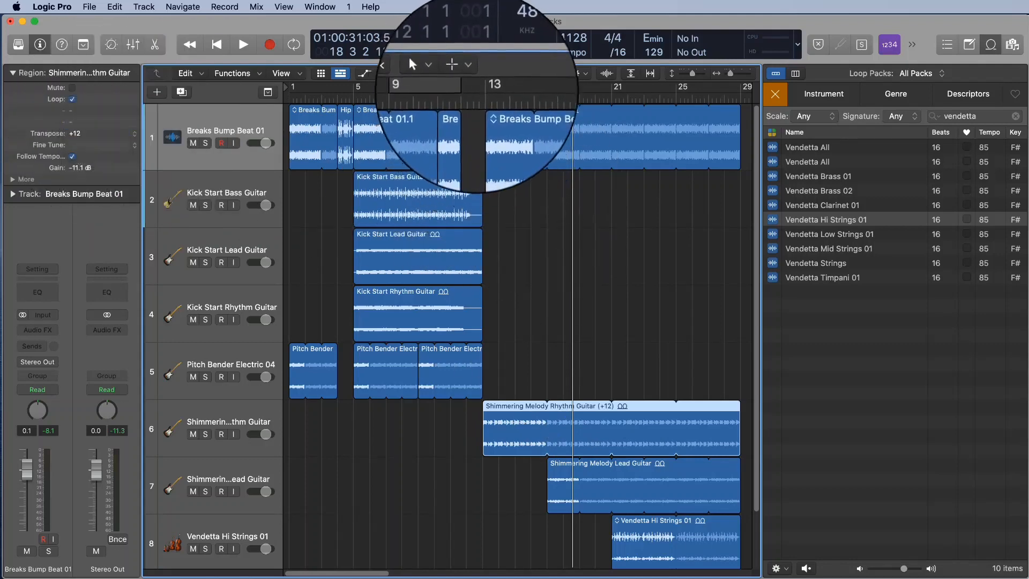
double_click(484, 99)
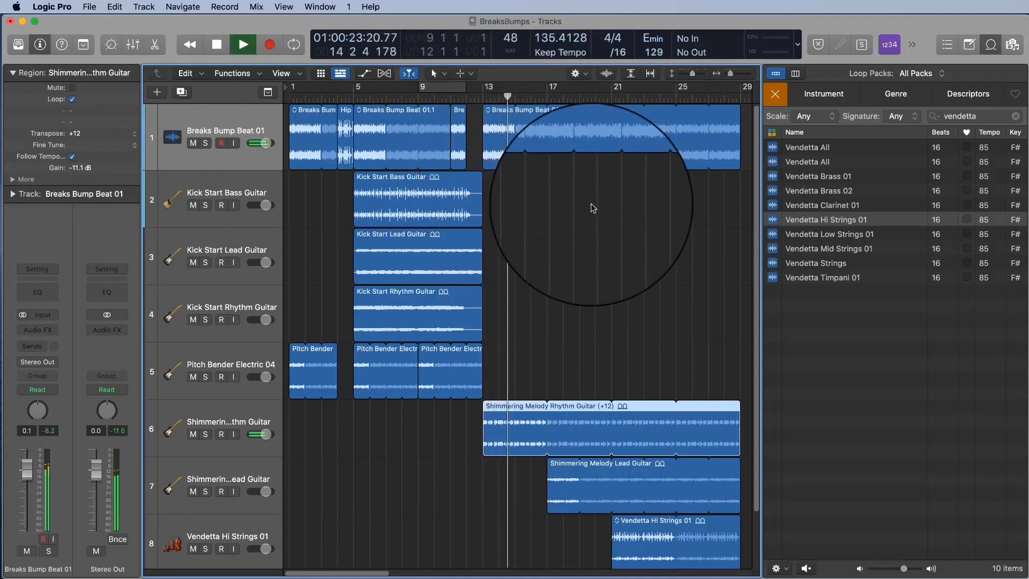
key("space")
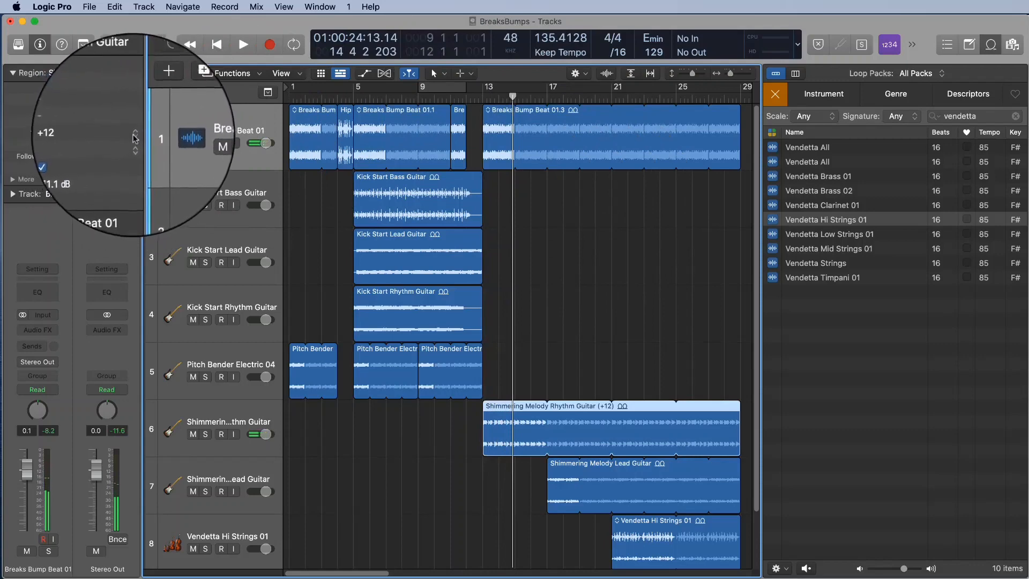
- Return the Shimmering Melody Rhythm Guitar region's transposition to ±0 and play it back from just before bar 13 to compare
left_click(134, 135)
left_click(131, 142)
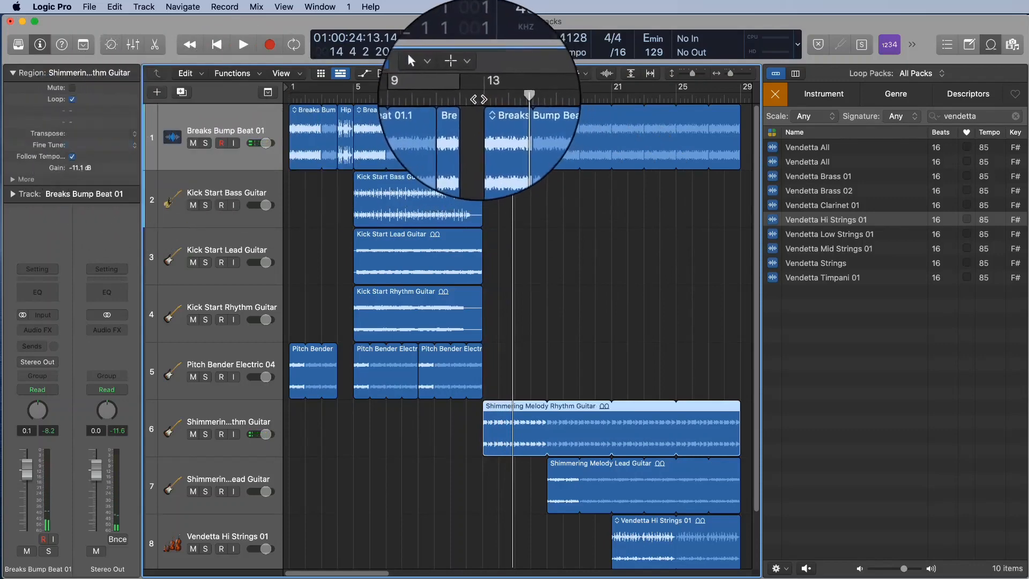
double_click(479, 99)
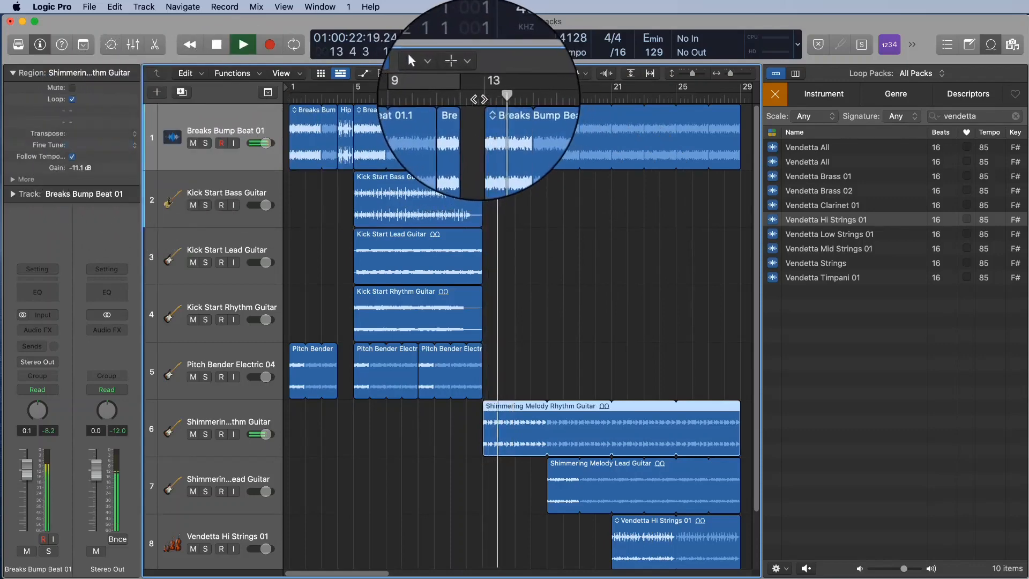
key("space")
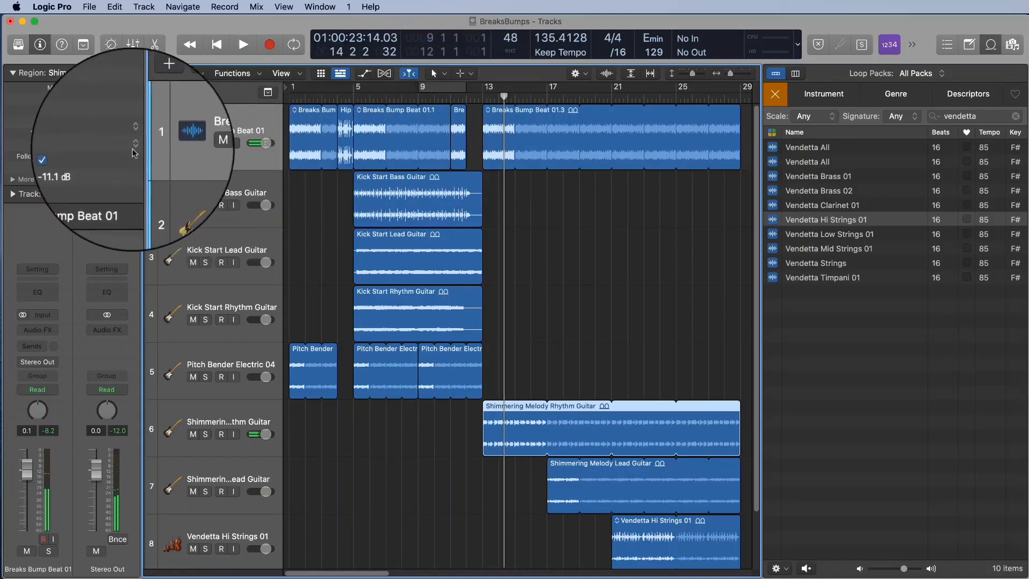
- Set the Shimmering Melody Rhythm Guitar region's transposition to +12 again and listen to the section from bar 13
left_click(135, 135)
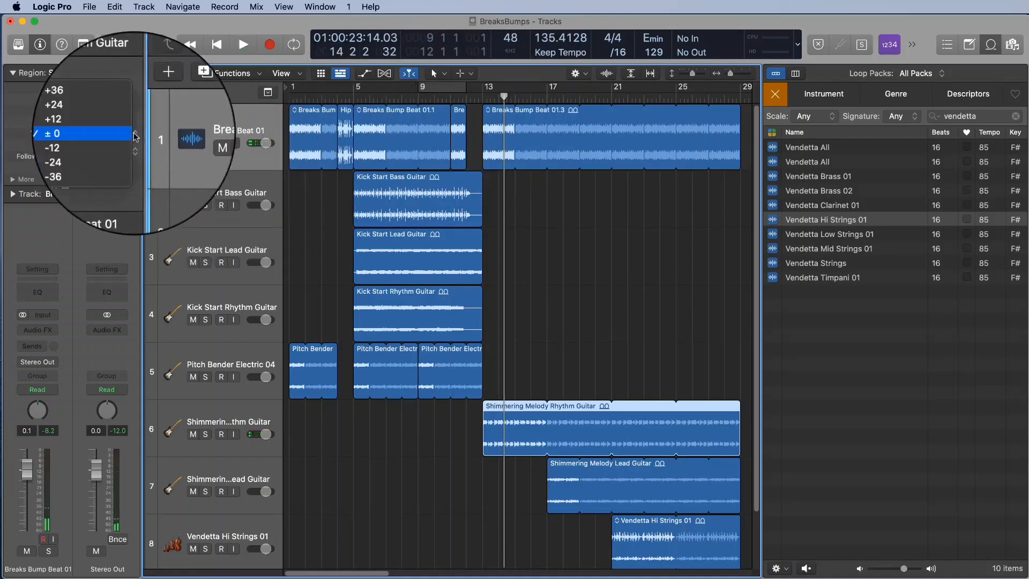
left_click(132, 126)
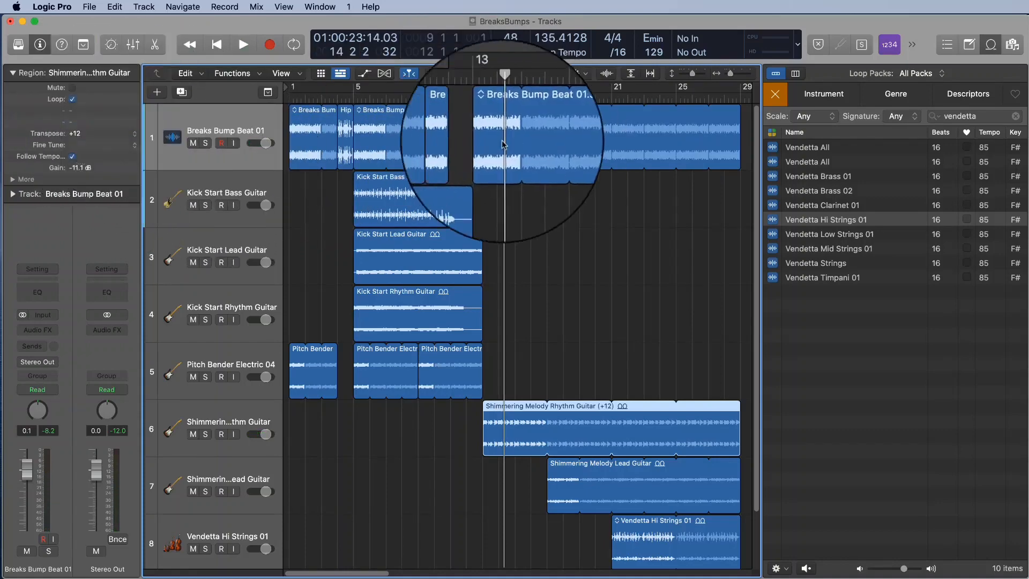
left_click(481, 100)
key("space")
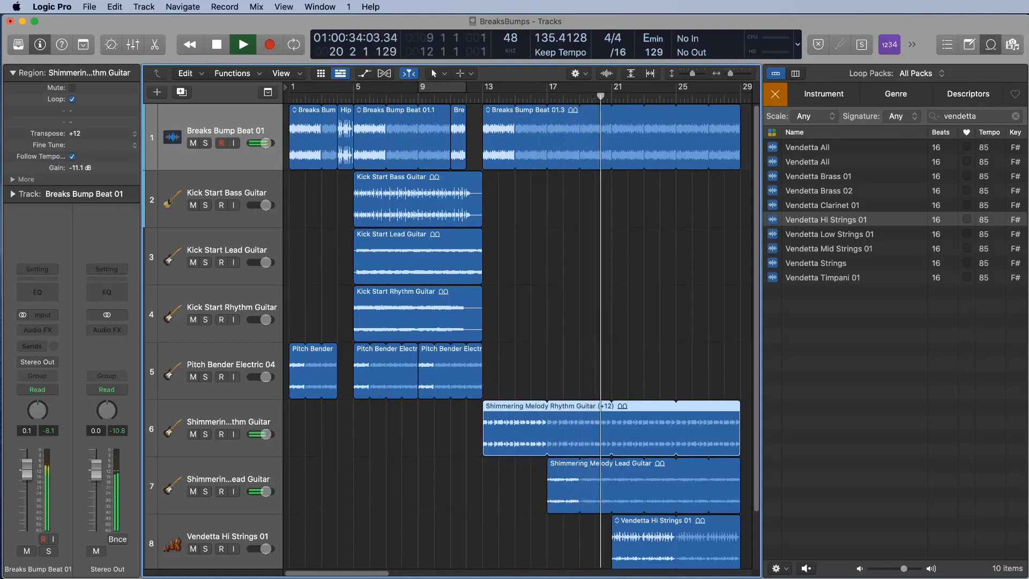
key("space")
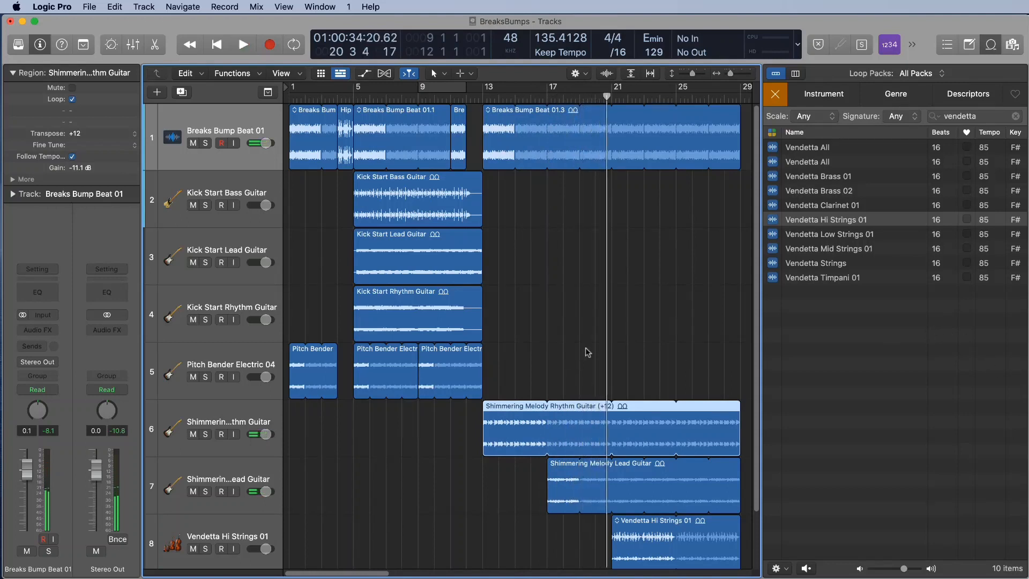
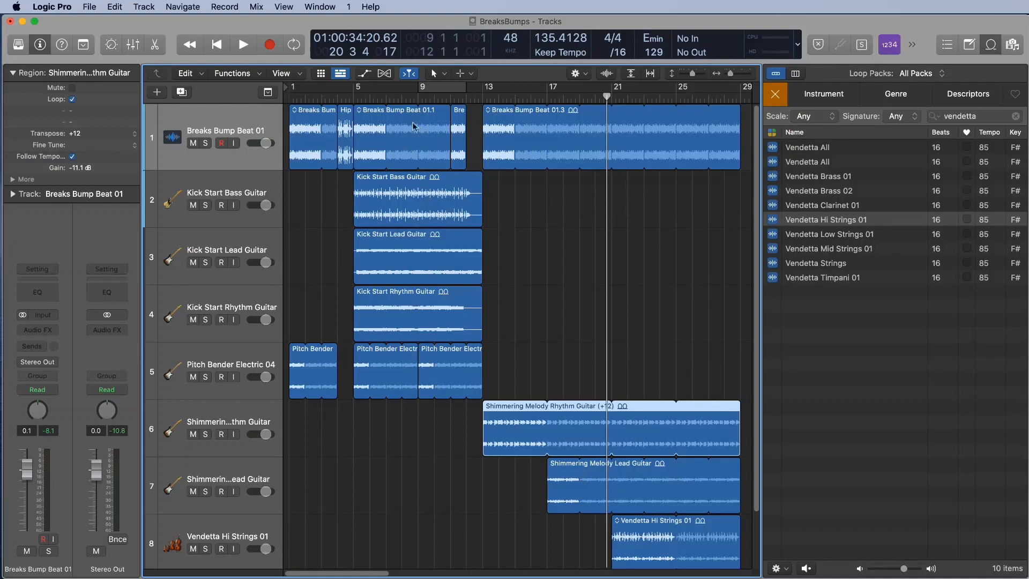
- Play the song from around bar 6, briefly soloing the Kick Start Bass Guitar track to hear it alone
left_click(369, 99)
key("space")
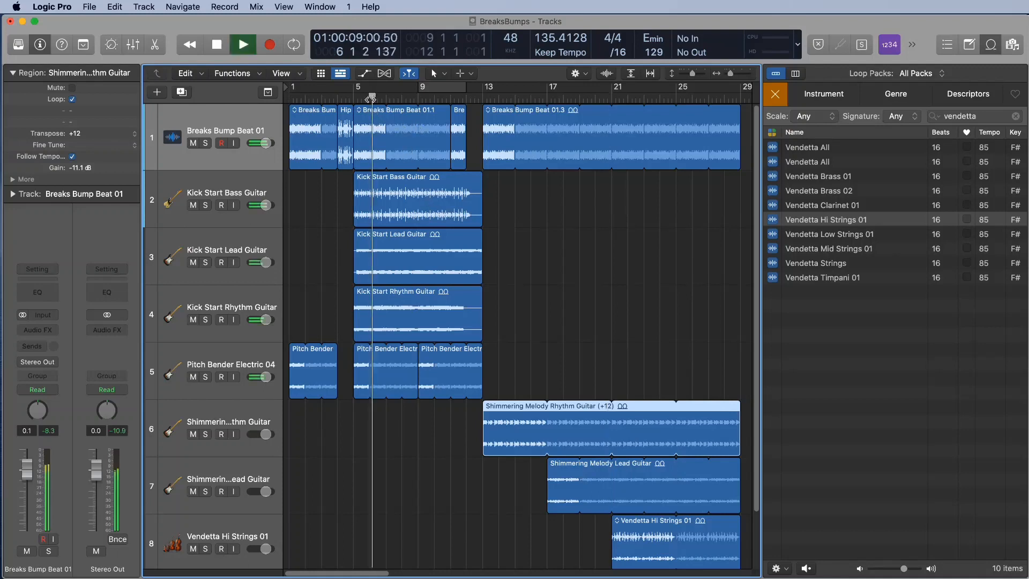
left_click(205, 205)
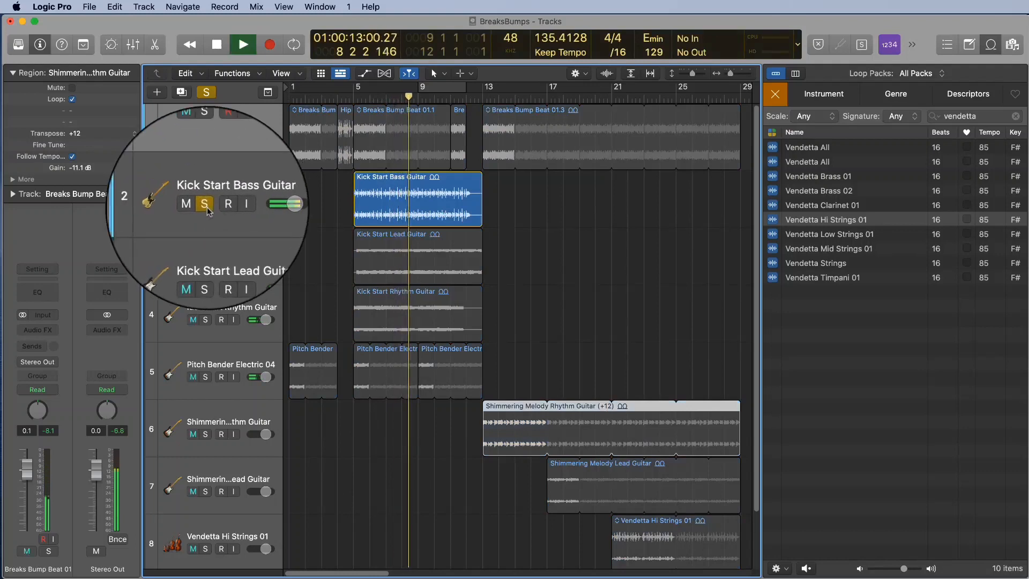
left_click(206, 205)
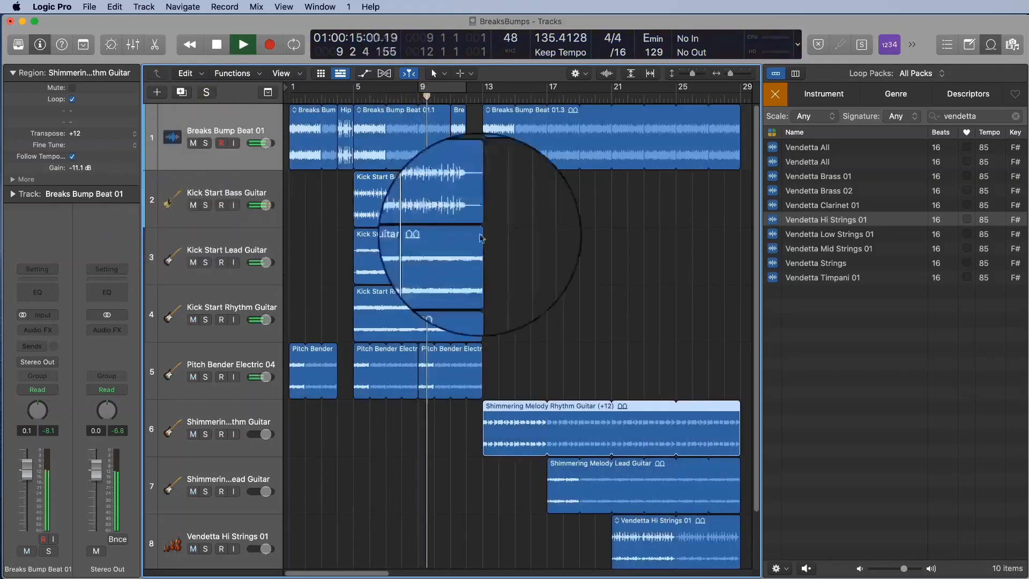
key("space")
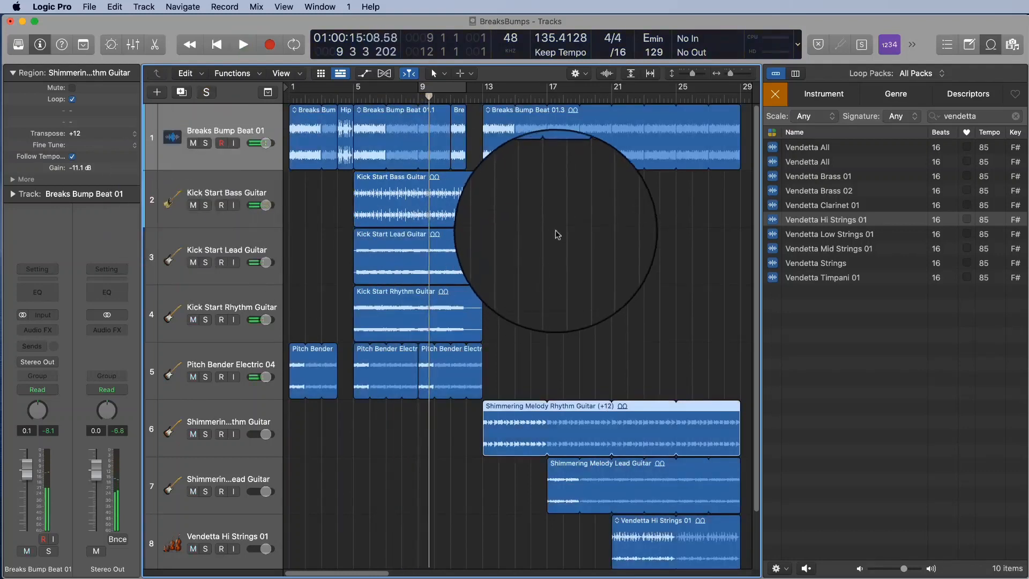
- Copy the Kick Start Bass Guitar region to bar 21 on the same track and play back the section with it
left_click(440, 206)
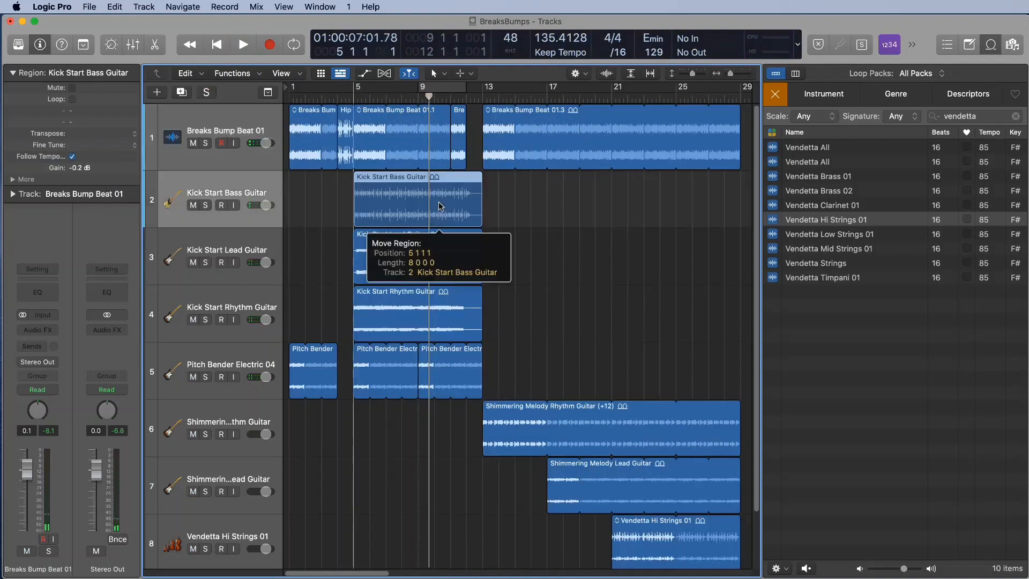
key("alt")
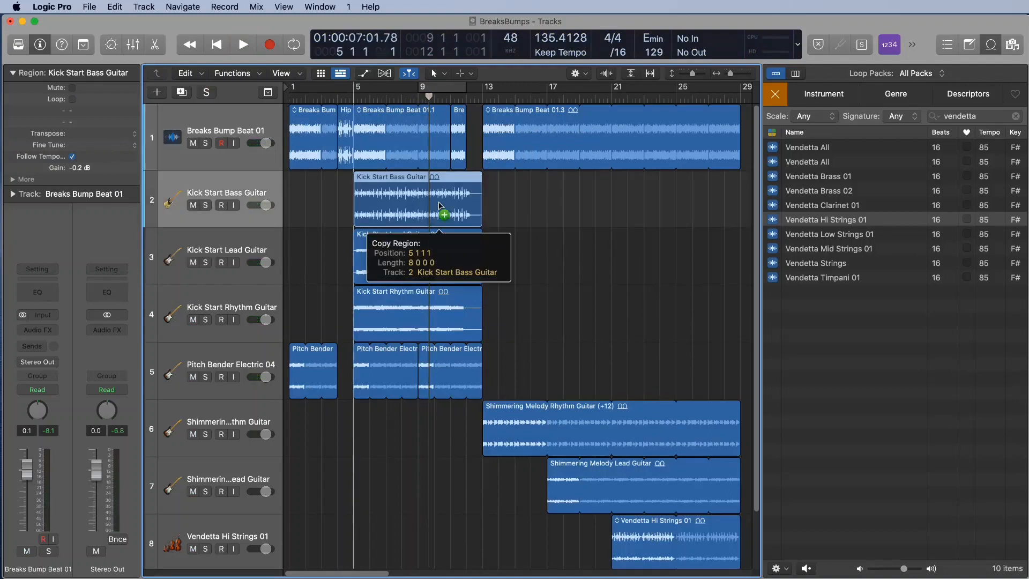
left_click_drag(440, 206, 696, 212)
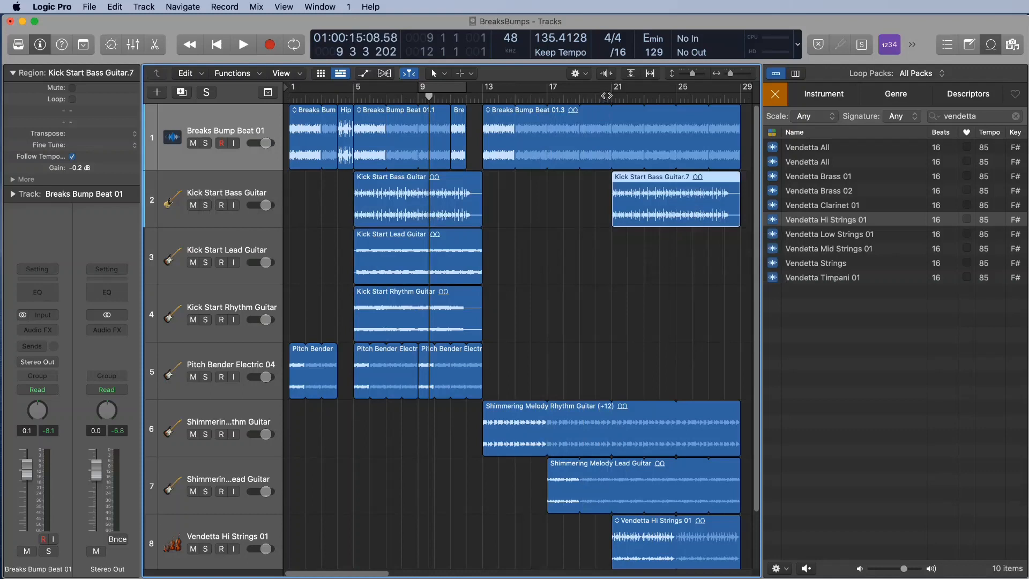
key("shift+Return")
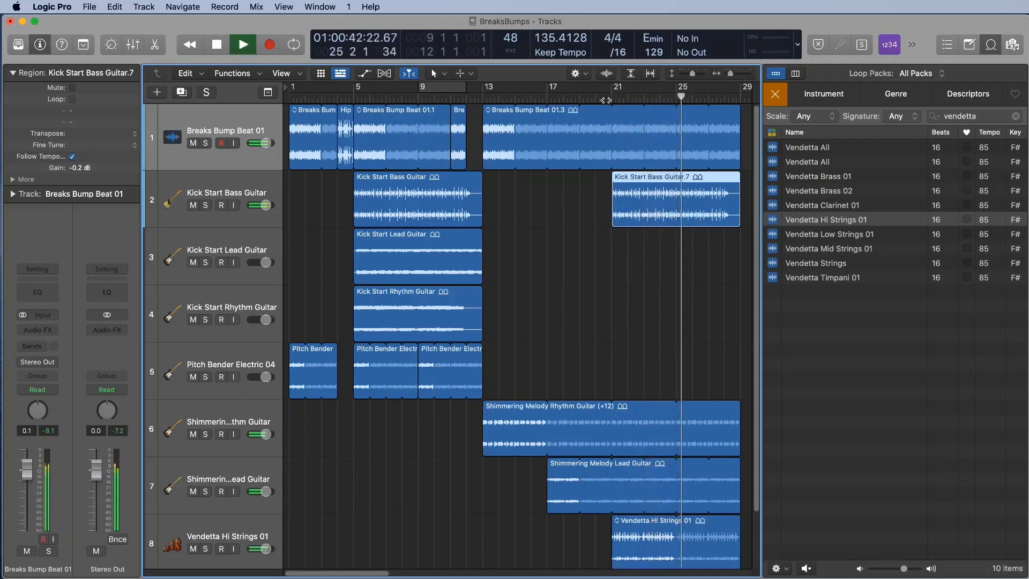
key("space")
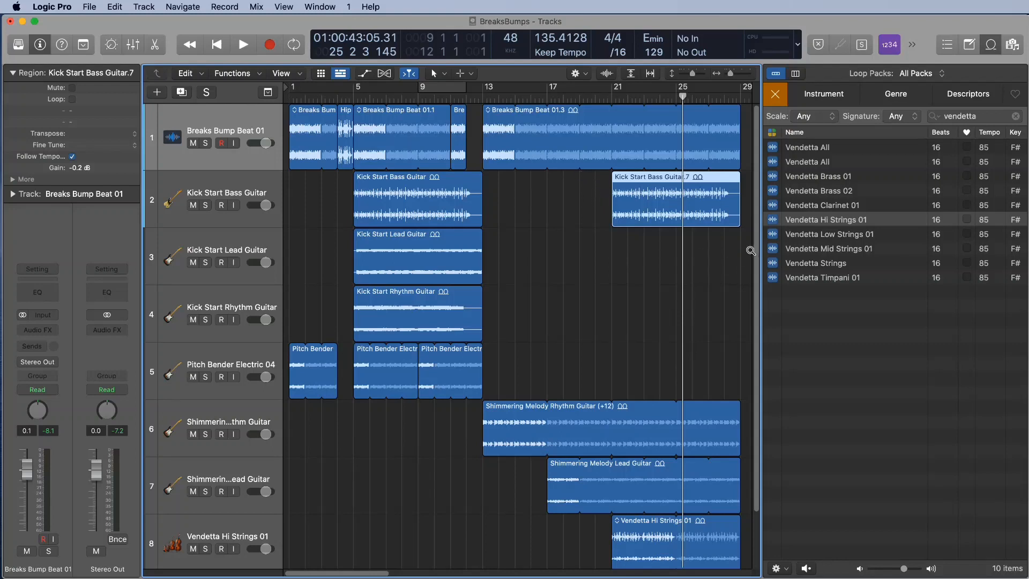
- Split the copied Kick Start Bass Guitar region at bars 23 and 25
left_click_drag(749, 250, 569, 143)
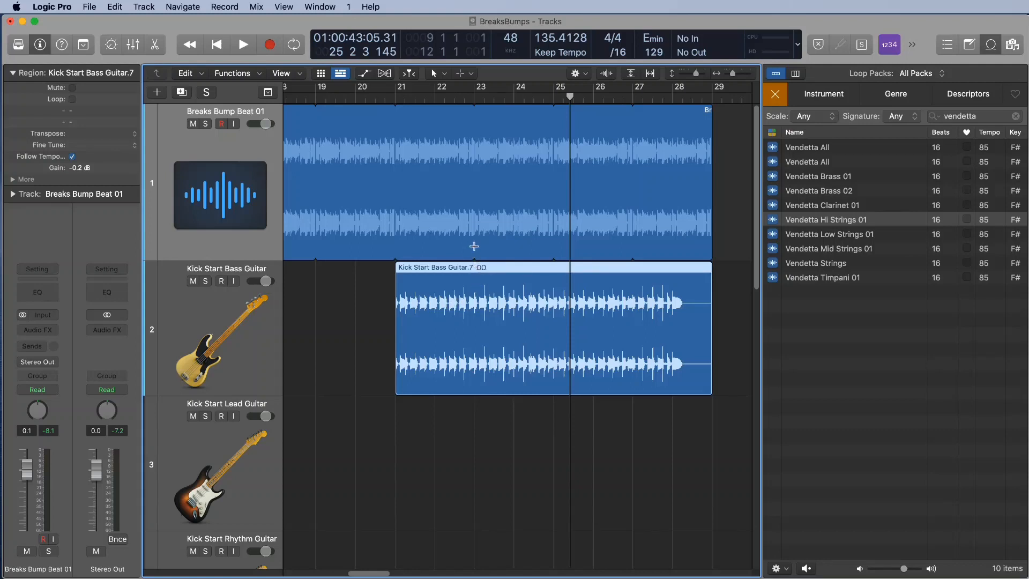
left_click_drag(569, 94, 519, 97)
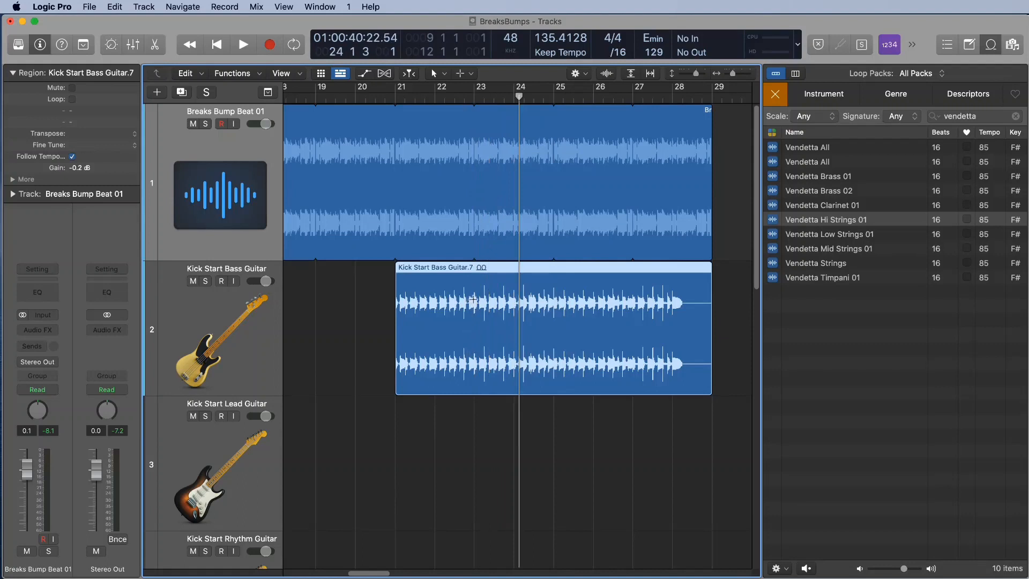
left_click(474, 300)
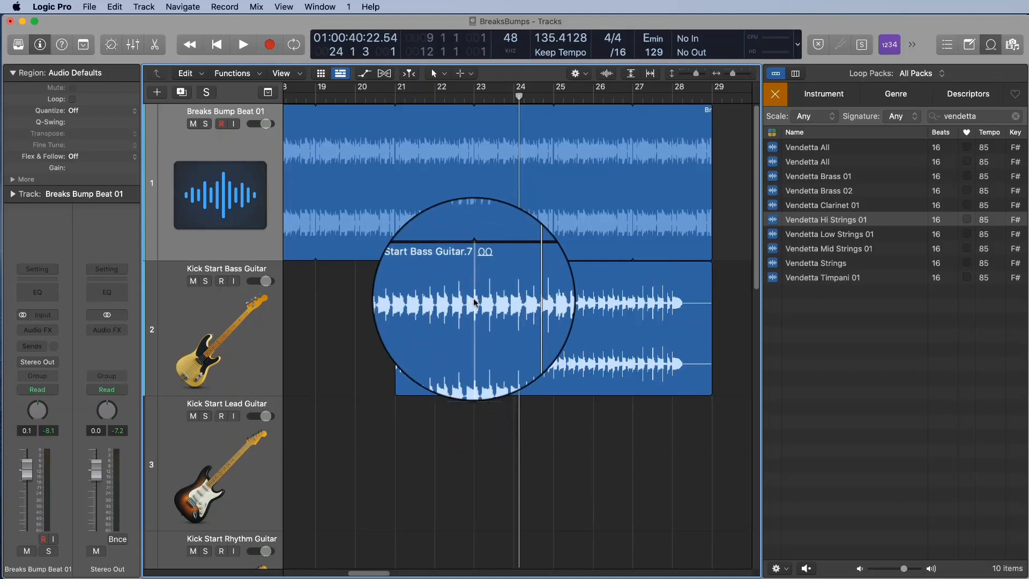
left_click(474, 300)
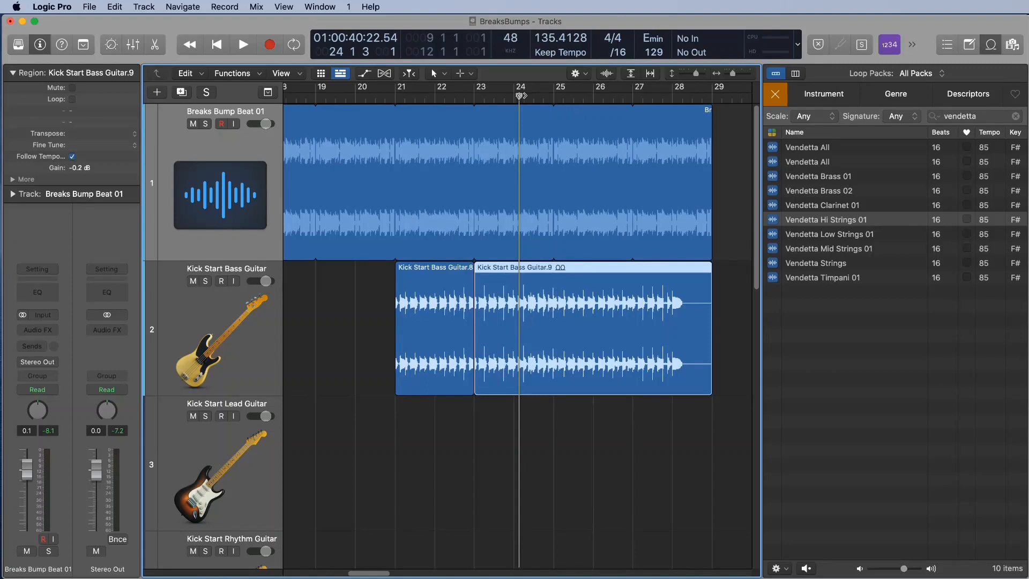
left_click_drag(516, 99, 558, 96)
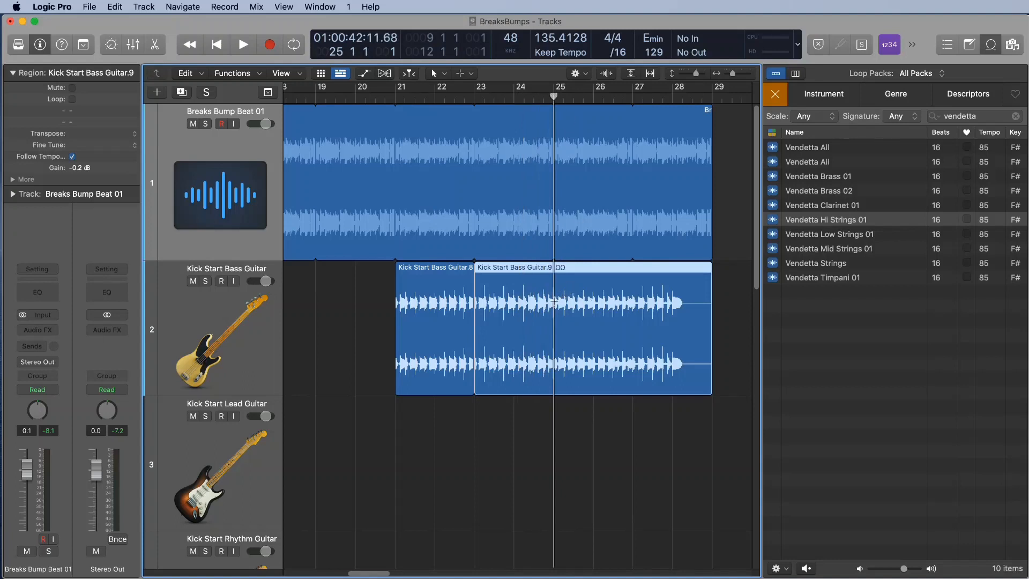
left_click(554, 303)
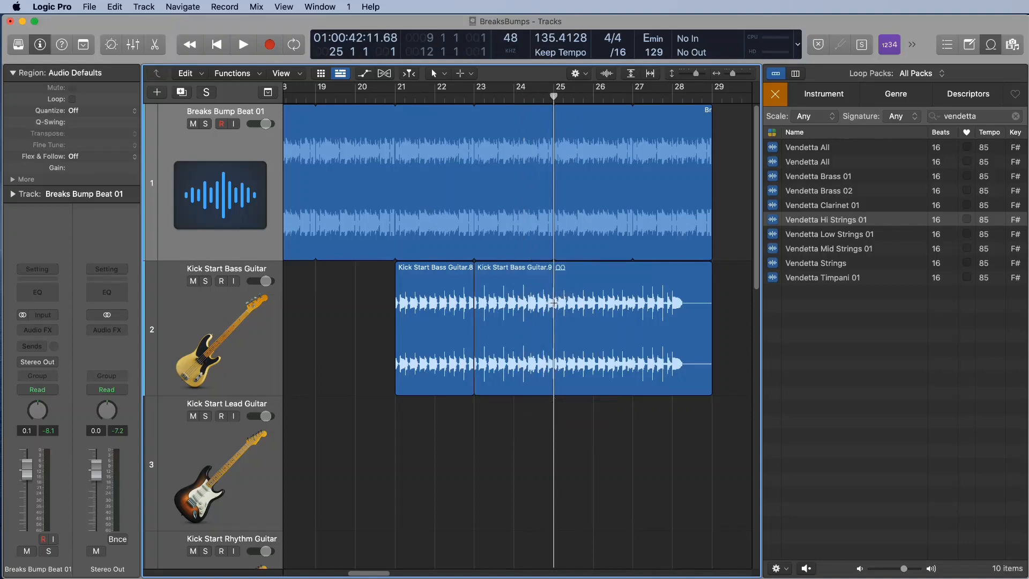
left_click(555, 304)
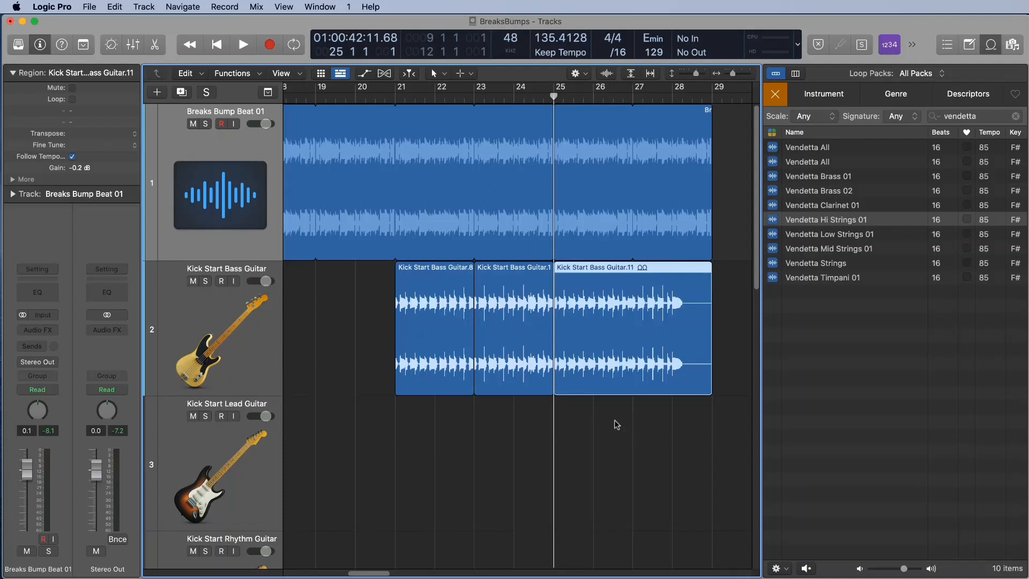
- Delete the Kick Start Bass Guitar piece spanning bars 25 to 29 and hide the Loop Browser
left_click(633, 427)
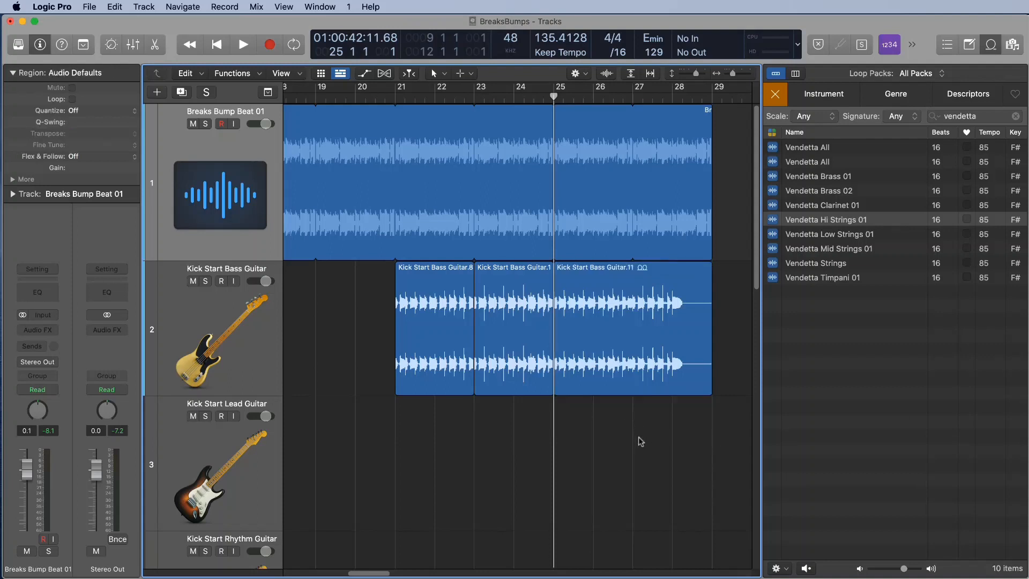
left_click_drag(681, 477, 617, 311)
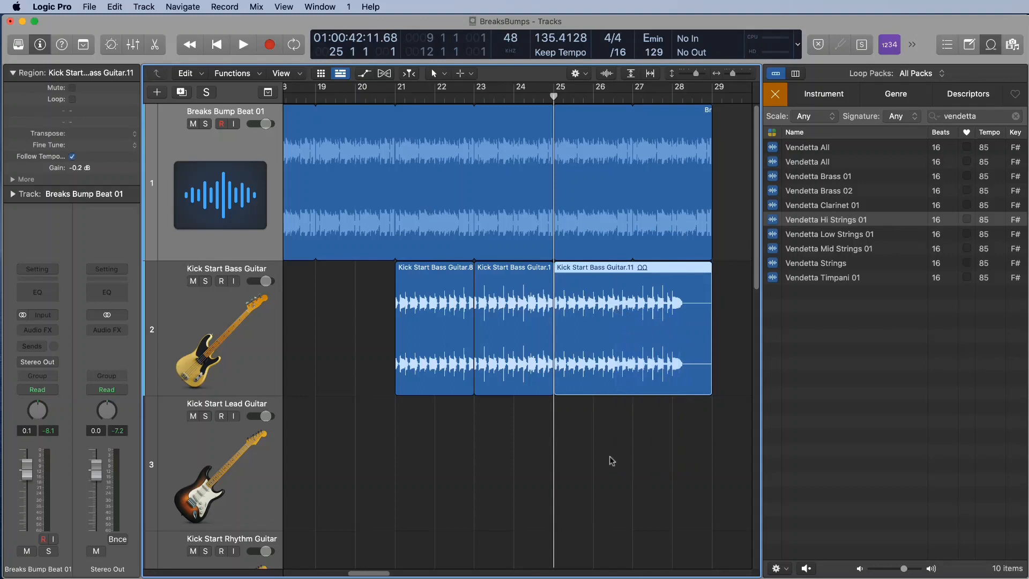
left_click_drag(662, 428, 604, 322)
key("BackSpace")
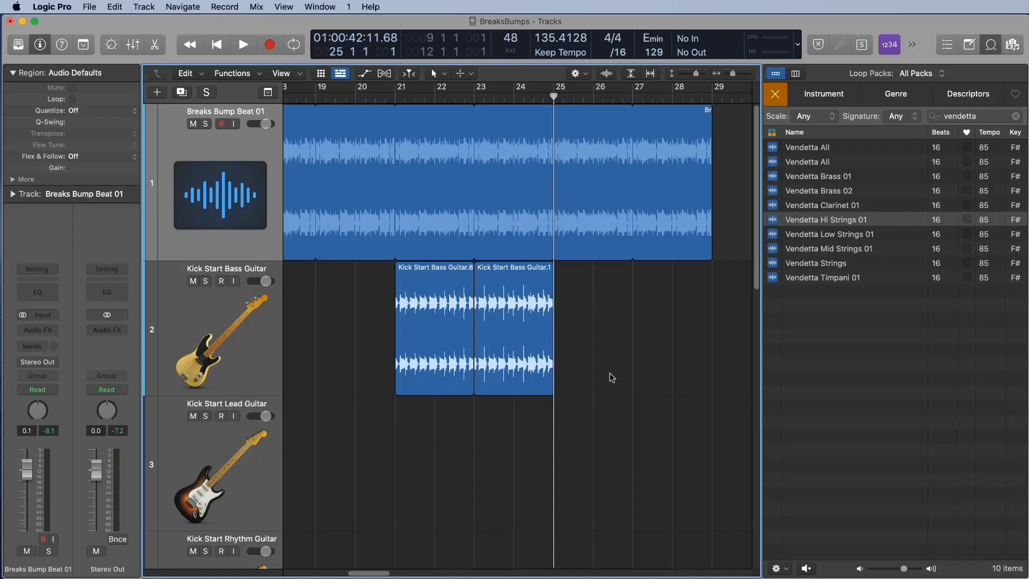
key("o")
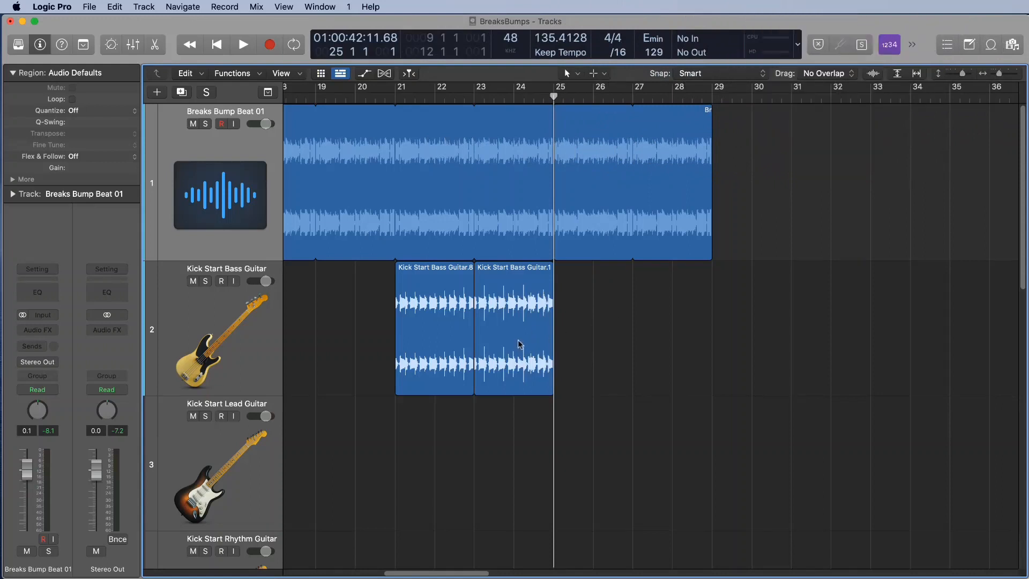
- Try moving the bass piece at bar 23 about half a bar later, and undo the move
left_click_drag(519, 345, 543, 340)
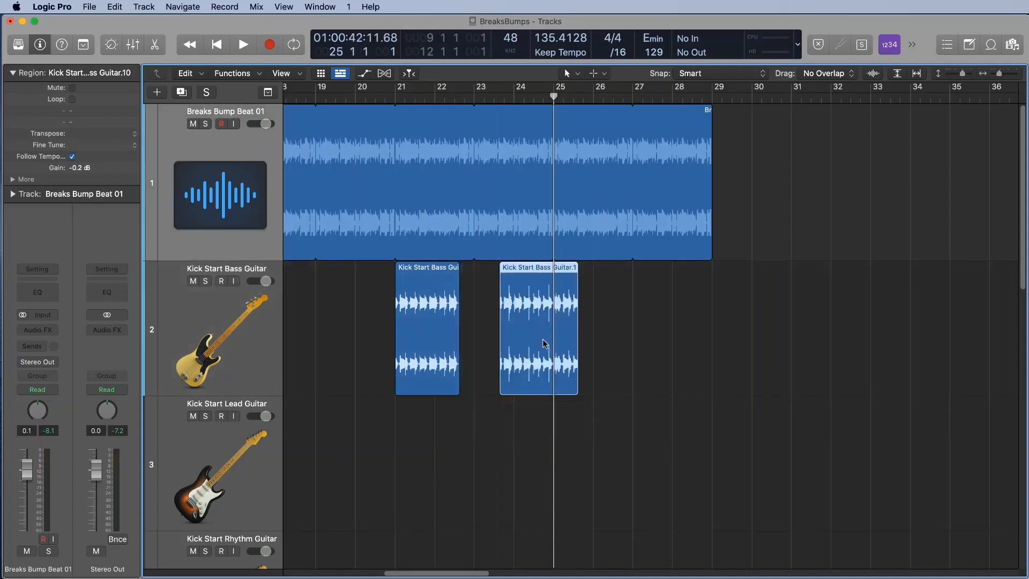
key("super+z")
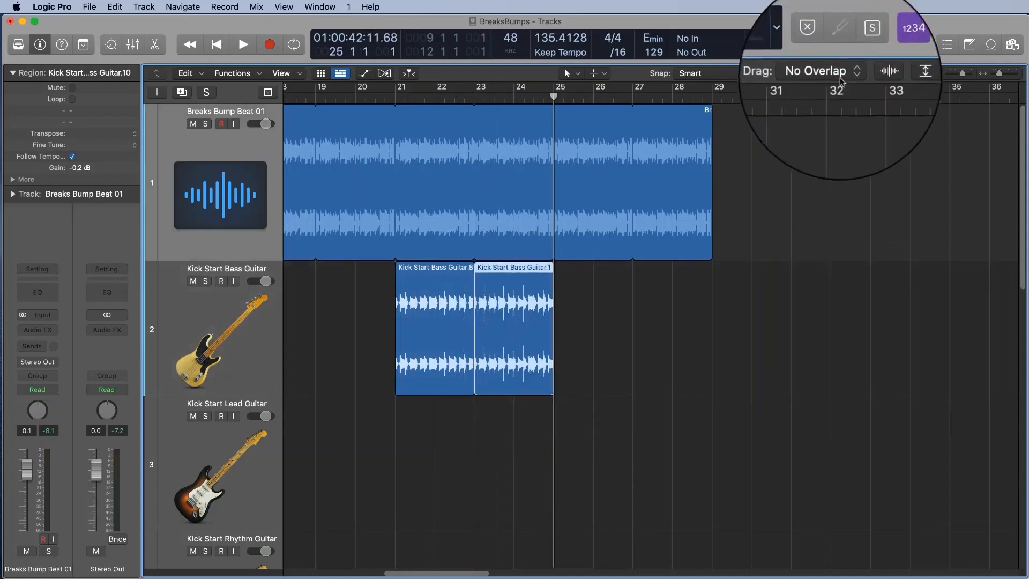
- Set the drag mode to Shuffle L and swap the two bass pieces by moving the one at bar 23 to bar 21
left_click(851, 75)
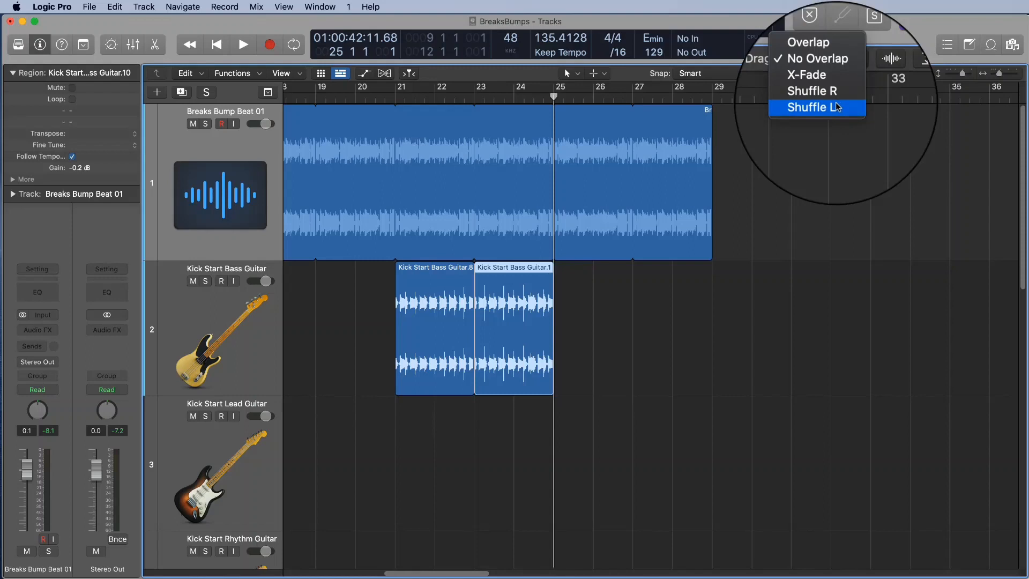
left_click(836, 105)
left_click_drag(515, 330, 496, 331)
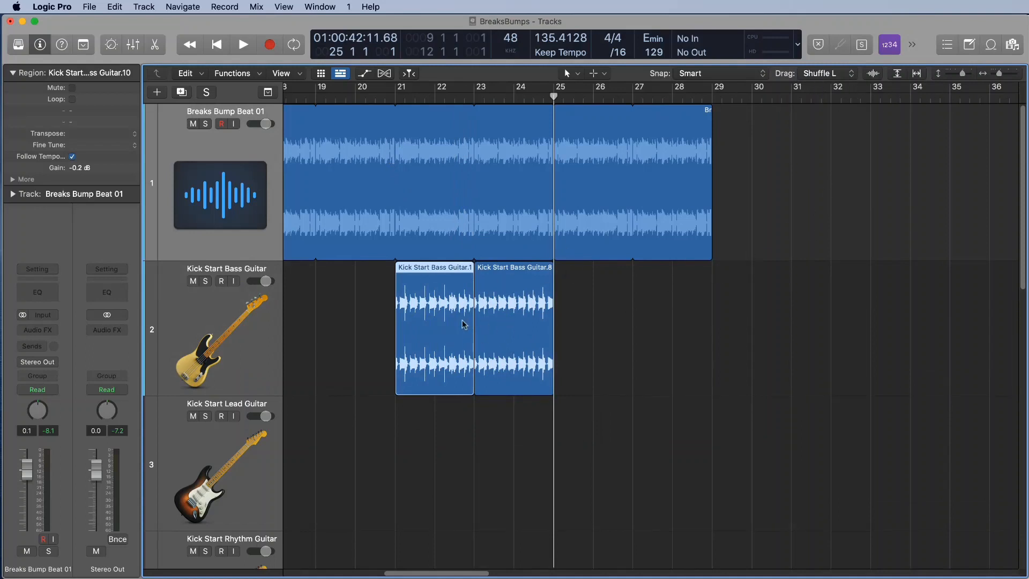
- Restore the drag mode to No Overlap and play back the reordered bass pieces from bar 21
left_click(851, 74)
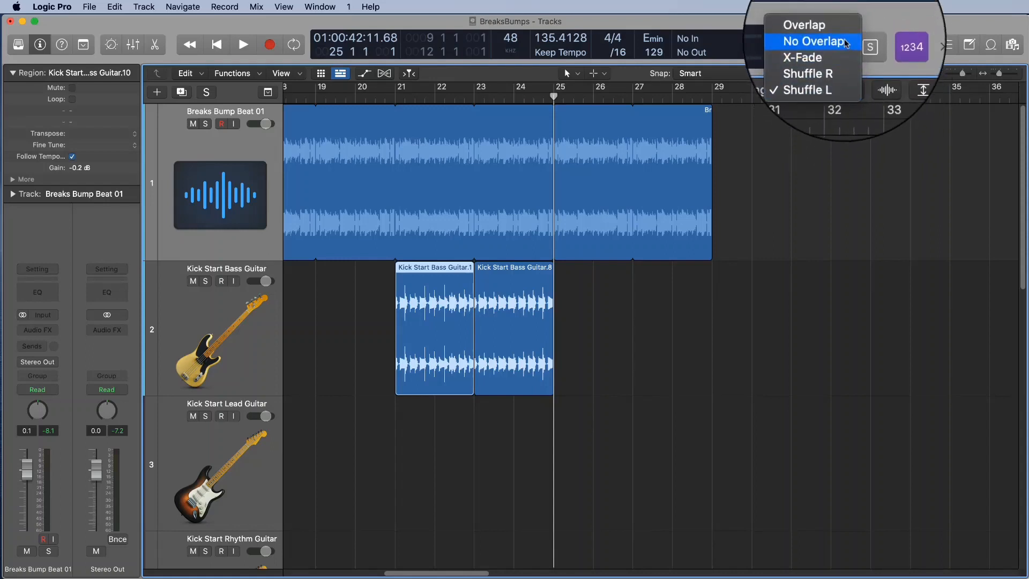
left_click(845, 43)
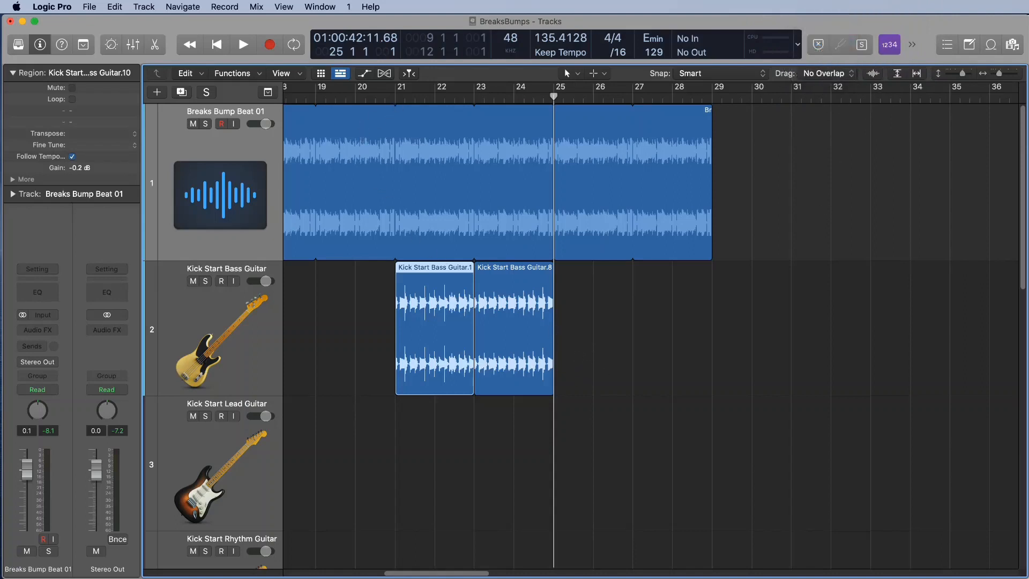
key("shift+Return")
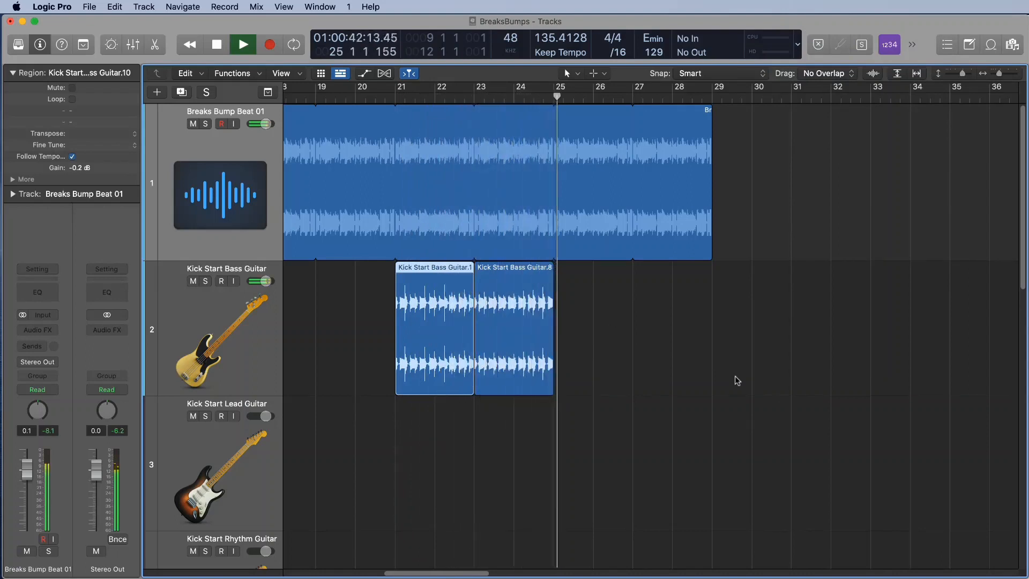
key("space")
- Set the transposition of the Kick Start Bass Guitar piece at bar 23 to -7
left_click(519, 335)
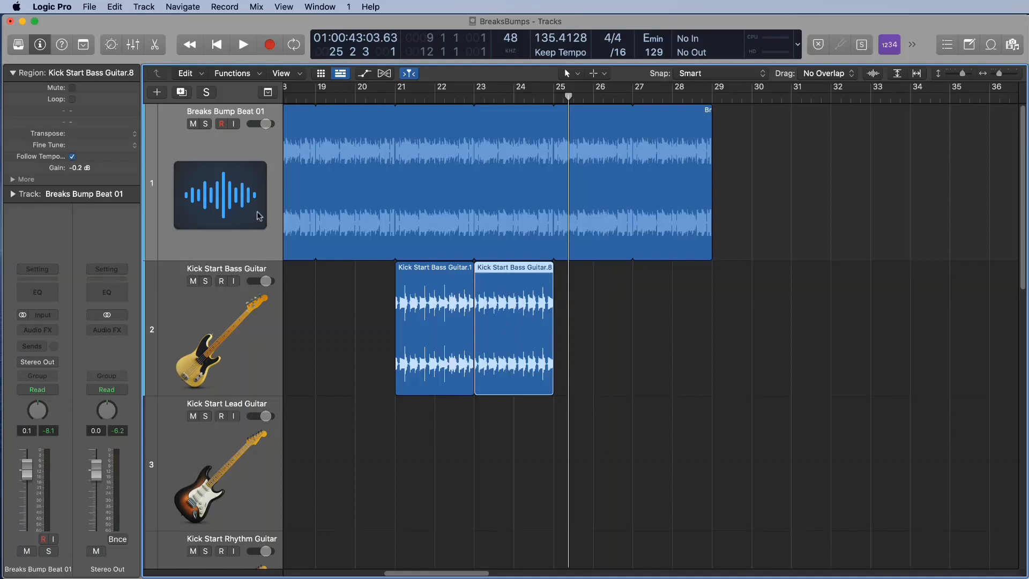
left_click(137, 138)
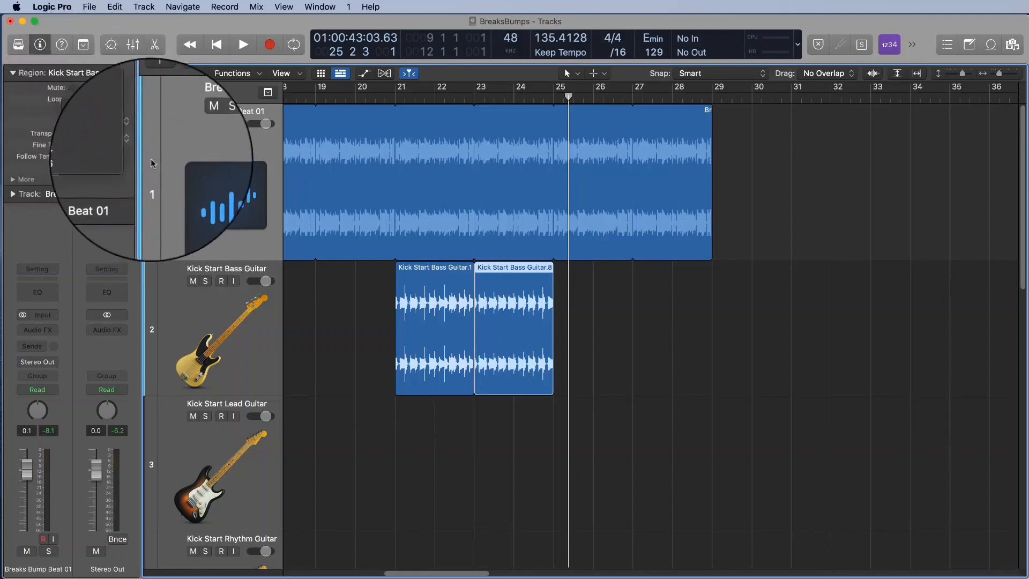
left_click(140, 121)
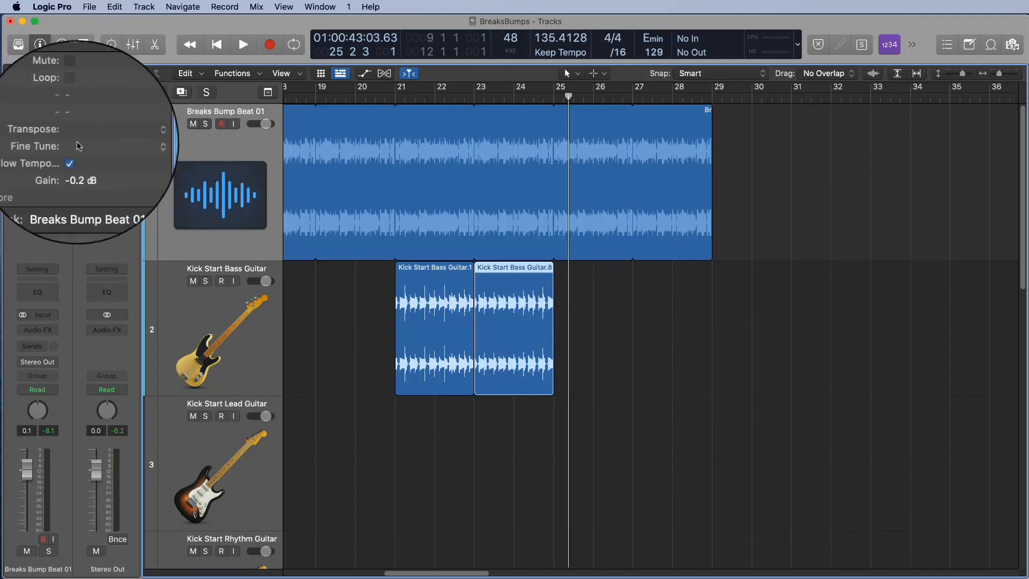
left_click_drag(72, 133, 75, 155)
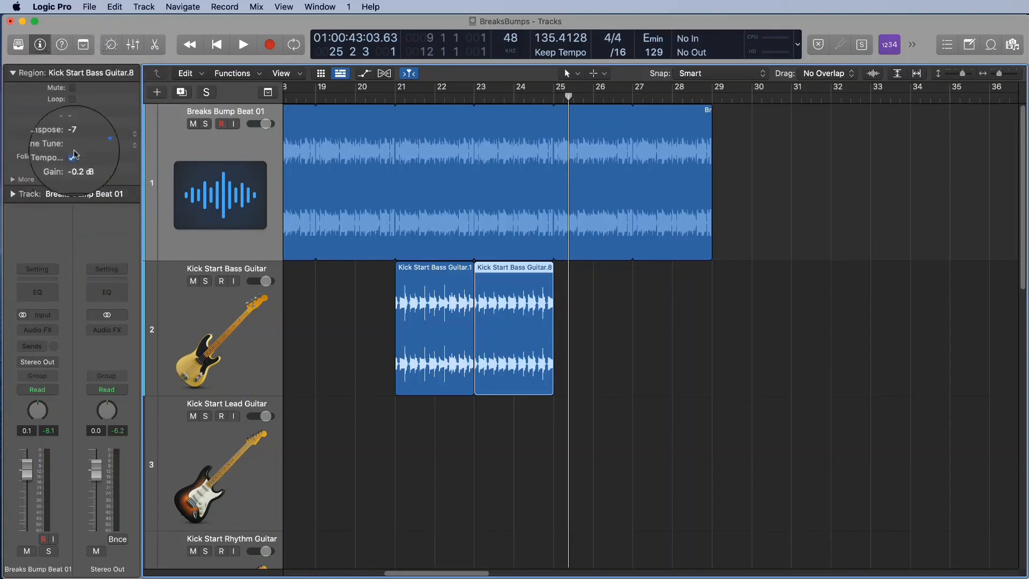
- Play back the transposed bass piece, first from just before bar 23 and again from around bar 21
double_click(464, 98)
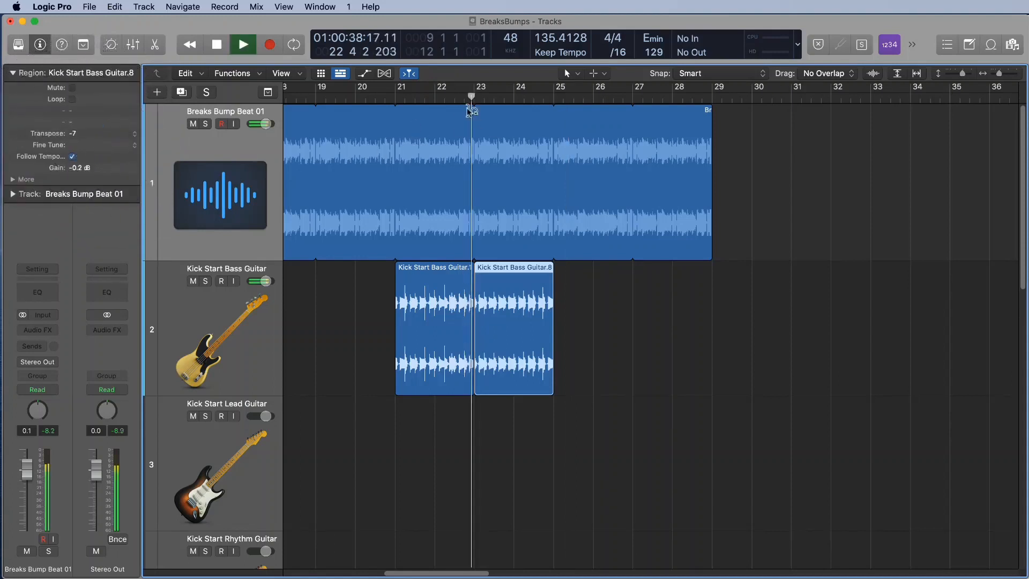
key("space")
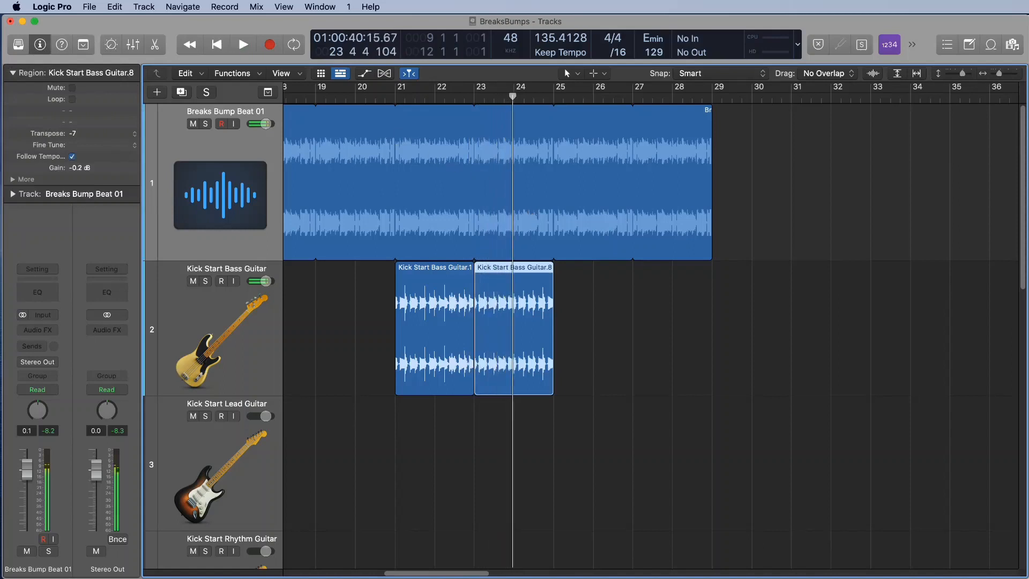
double_click(385, 101)
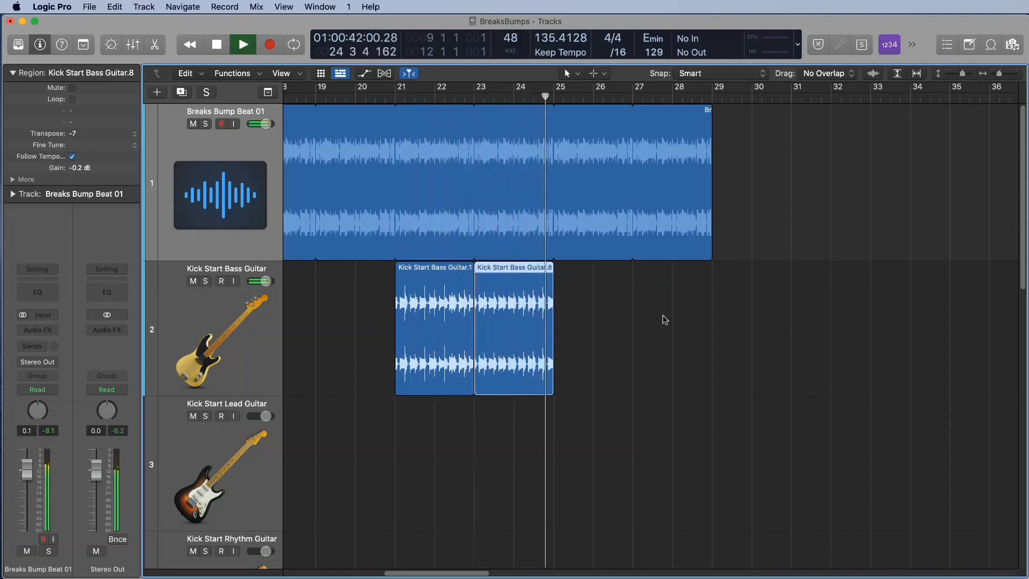
key("space")
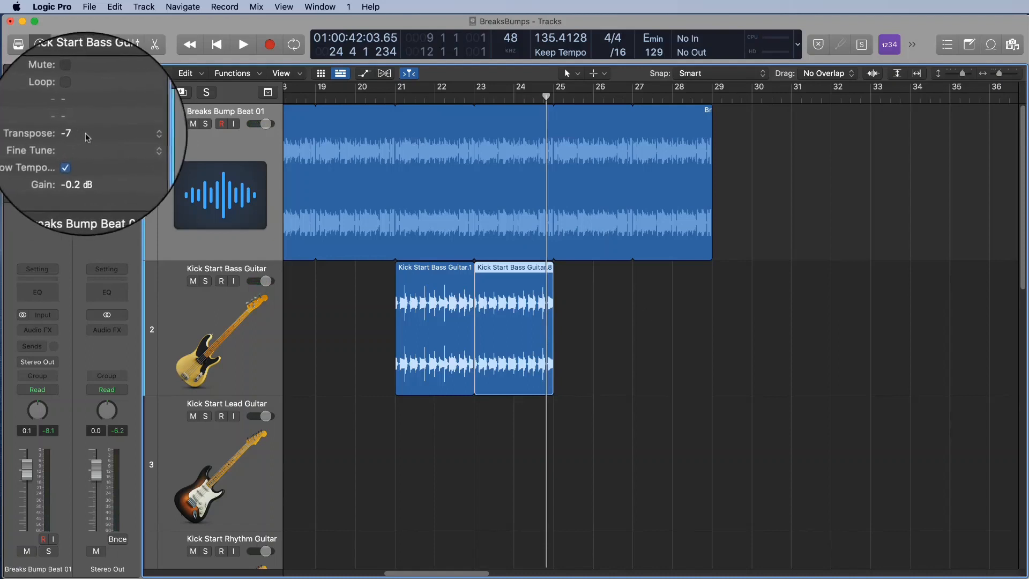
- Set the transposition of the bass piece at bar 23 to +5 and listen to it from around bar 22
left_click_drag(75, 135, 80, 103)
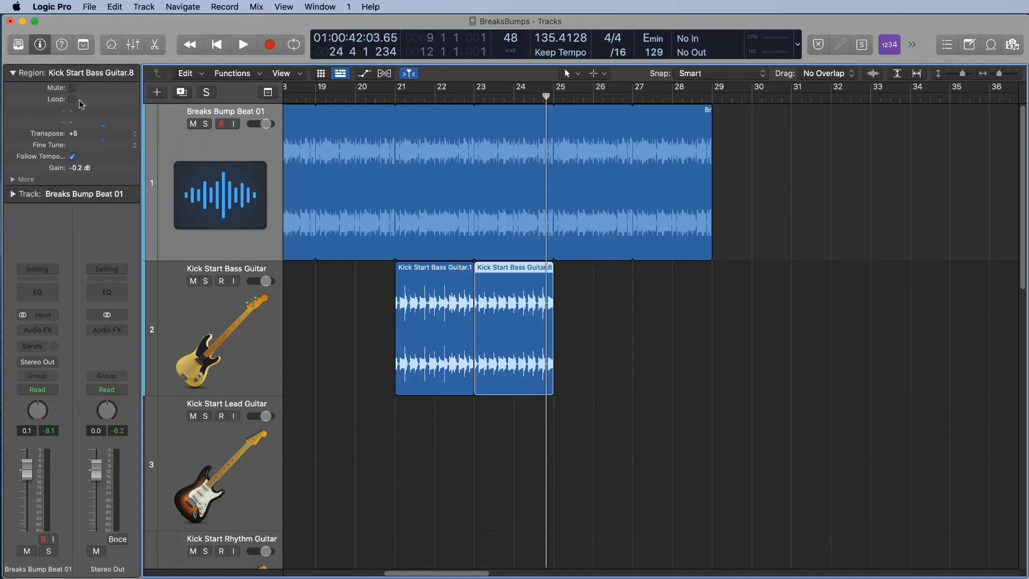
left_click(445, 96)
key("space")
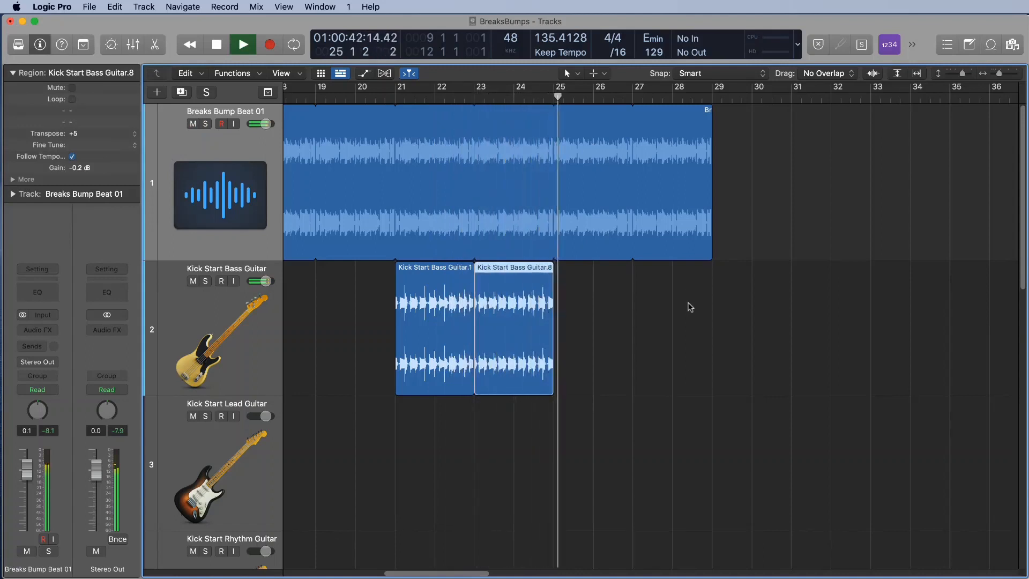
key("space")
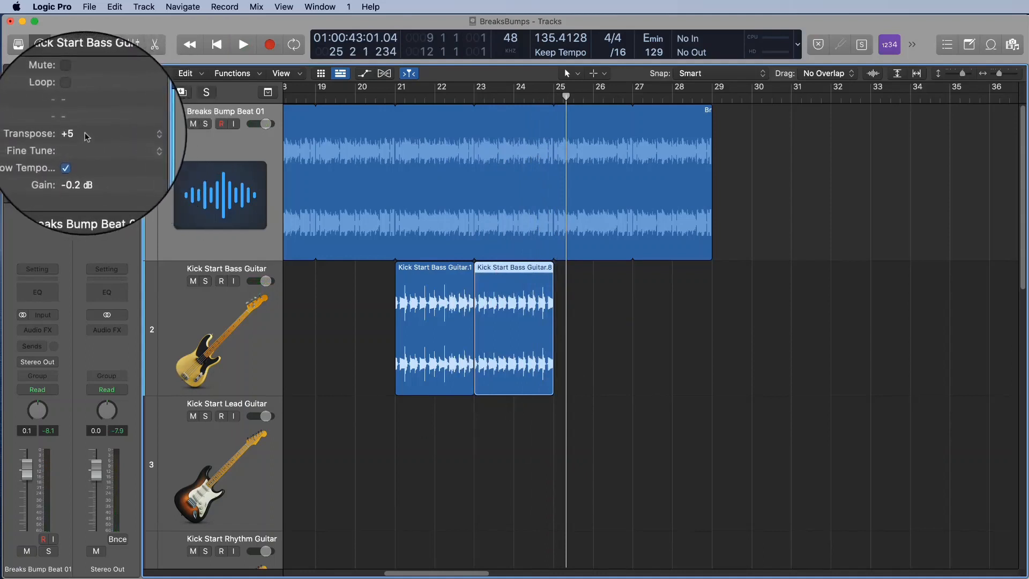
- Switch the bar 23 bass piece's transposition back to -7, then return it to +5
left_click_drag(84, 133, 82, 162)
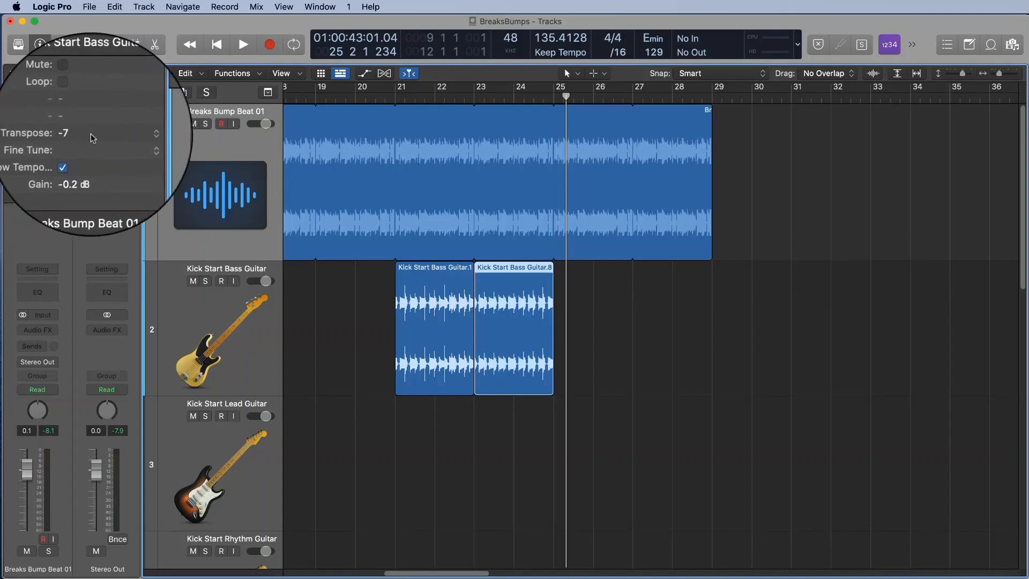
mouse_move(91, 133)
left_mouse_down()
mouse_move(92, 112)
mouse_move(81, 130)
mouse_move(90, 122)
left_mouse_up()
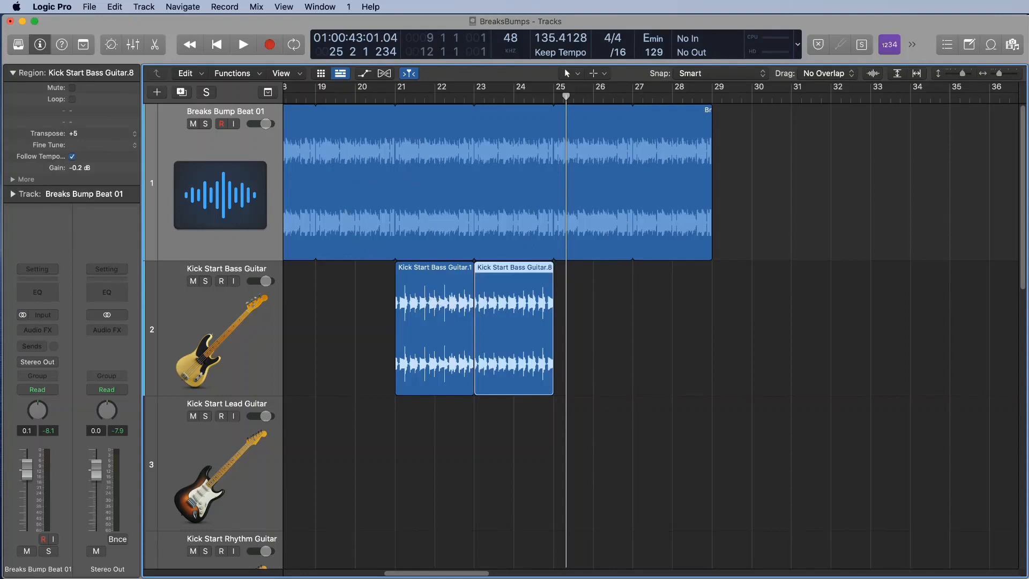
- Repeat both bass pieces once so the copies fill bars 25 to 29, and play the result from bar 21
left_click(448, 362, "shift")
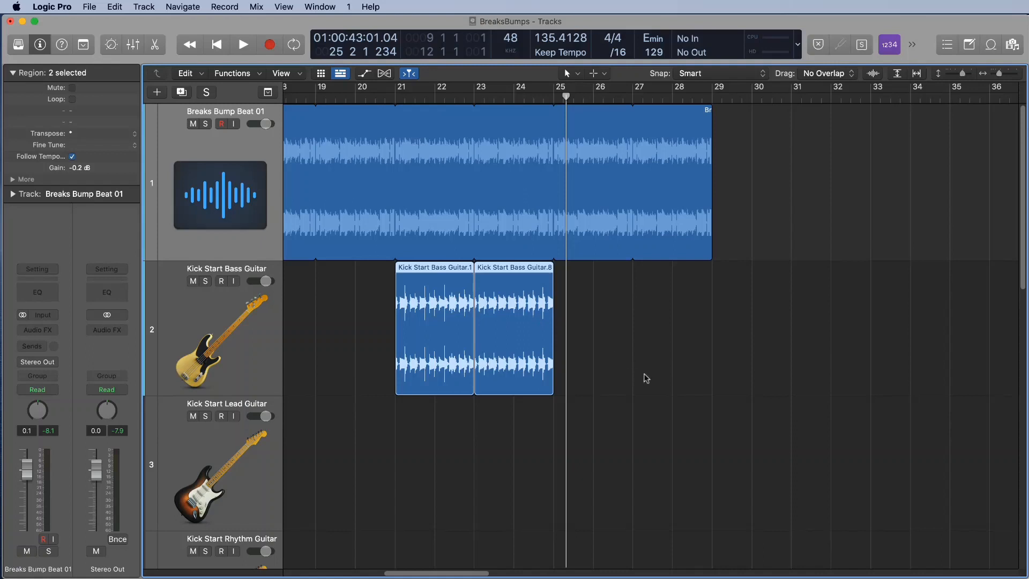
key("super+r")
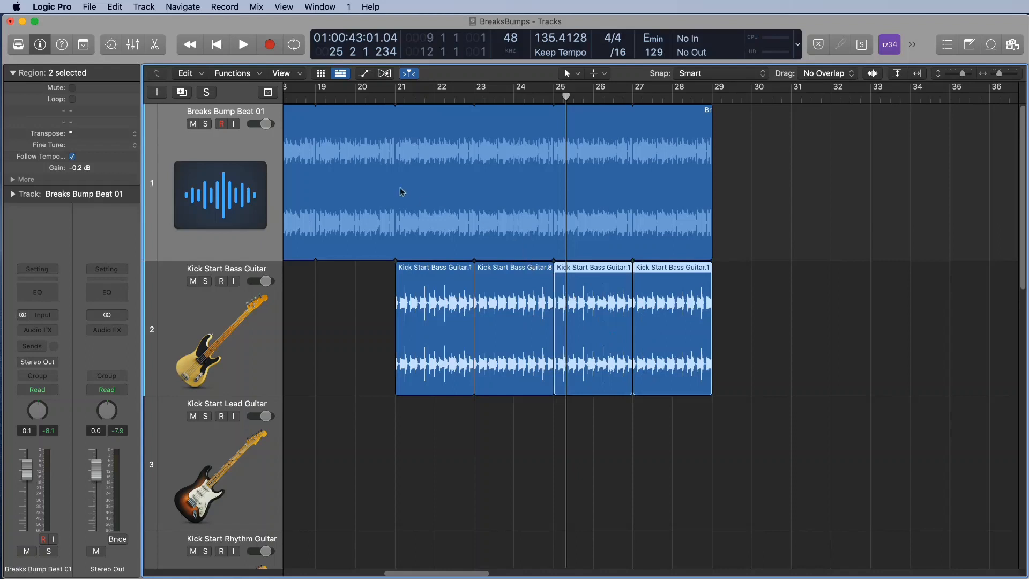
left_click(395, 98)
key("space")
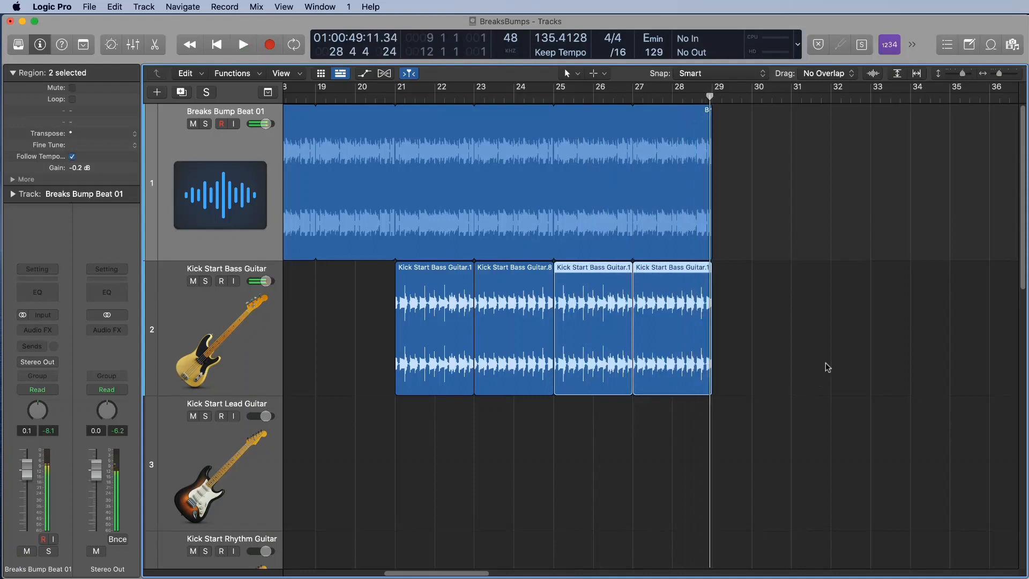
- Look at the available Repeat commands for the selected bass regions without choosing one
left_click(115, 7)
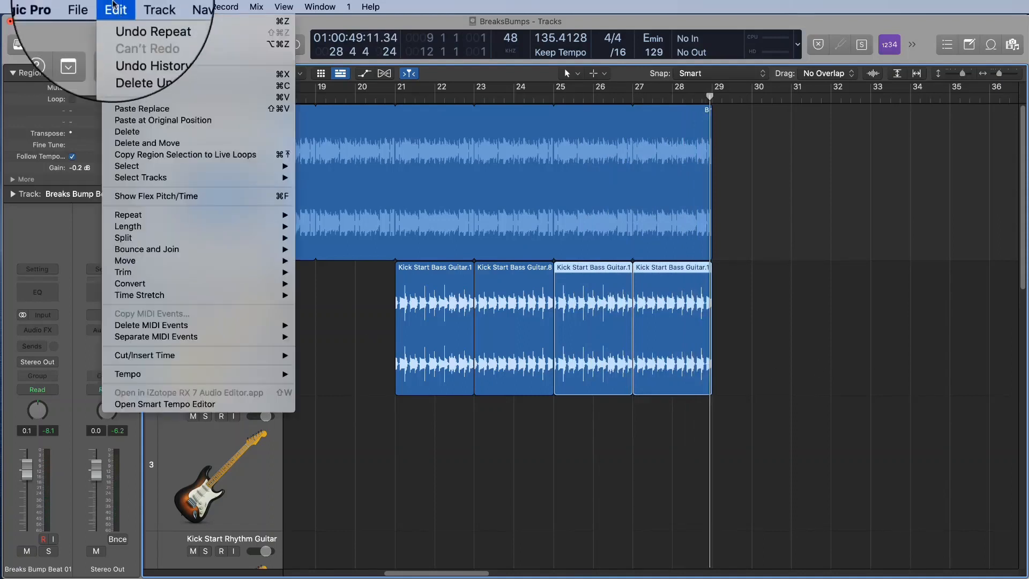
mouse_move(143, 217)
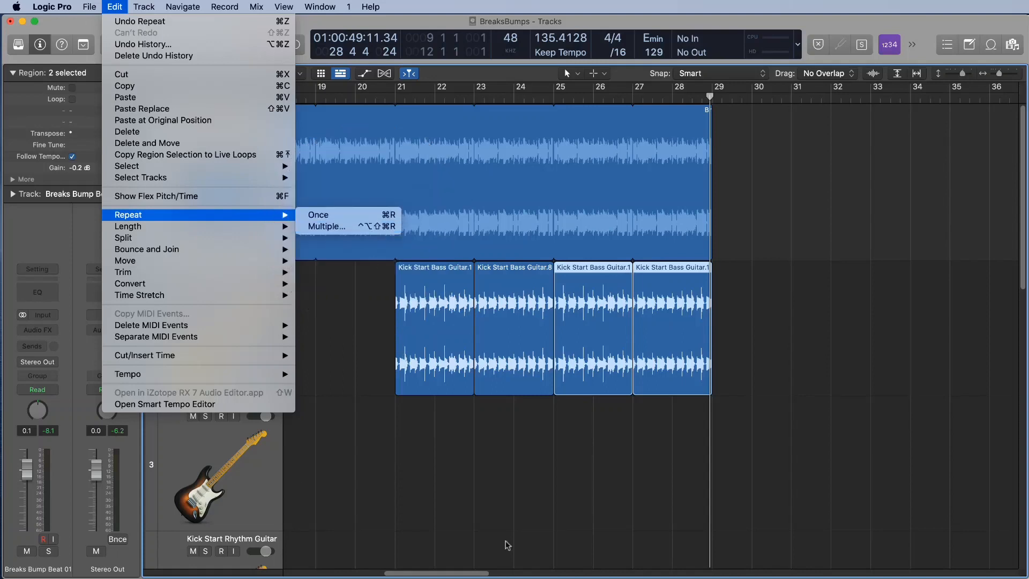
left_click(532, 483)
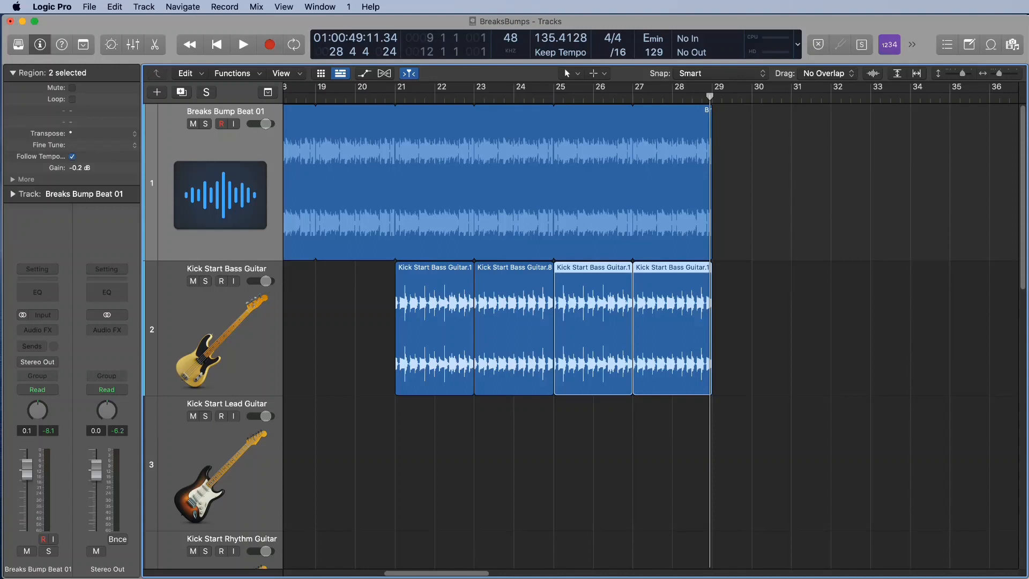
- Open the Loop Browser, search the loops for "circu" and preview Circuit Breaker Beat 01
left_click(721, 416, "ctrl+alt")
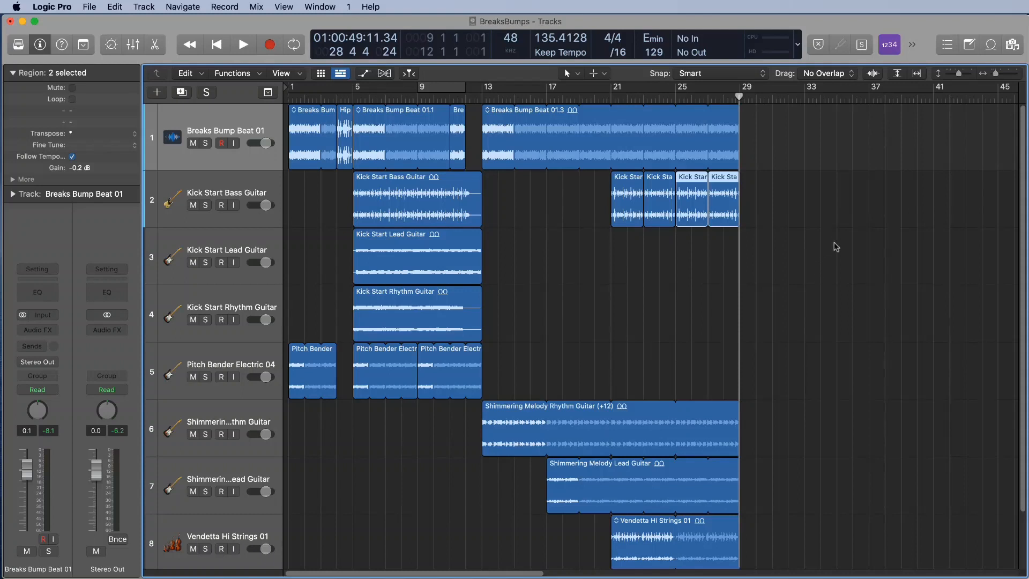
key("o")
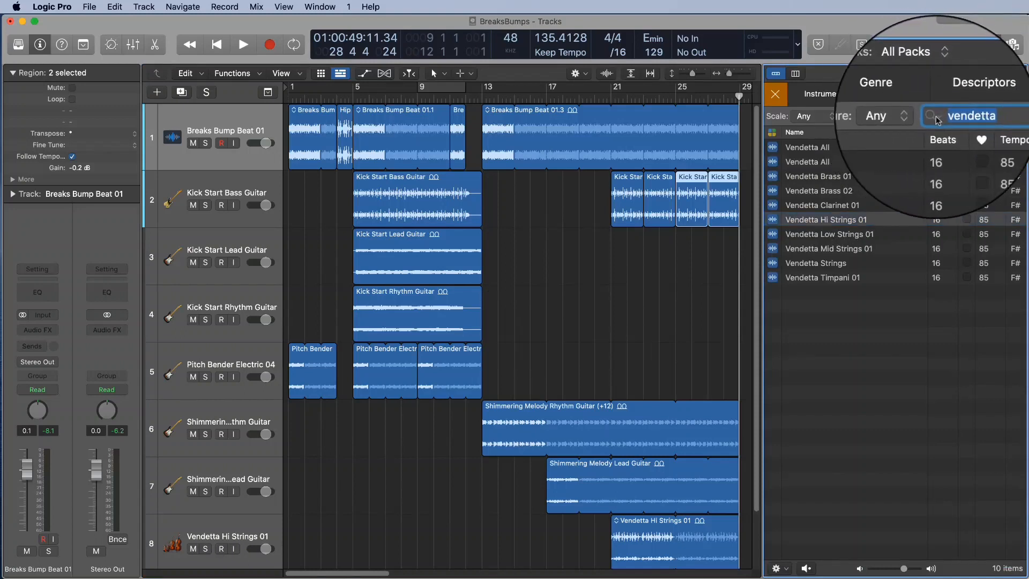
type("c")
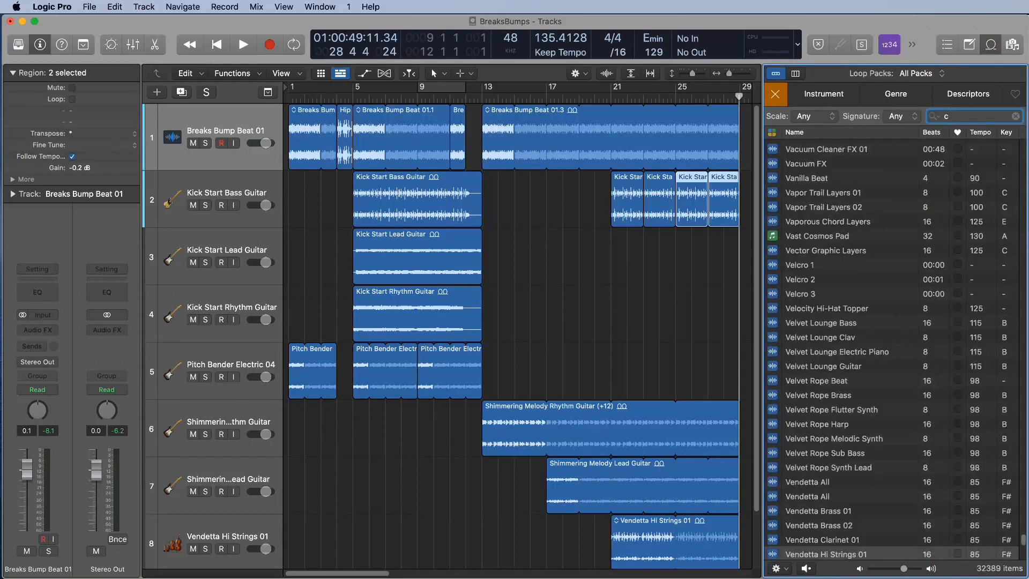
type("ircu")
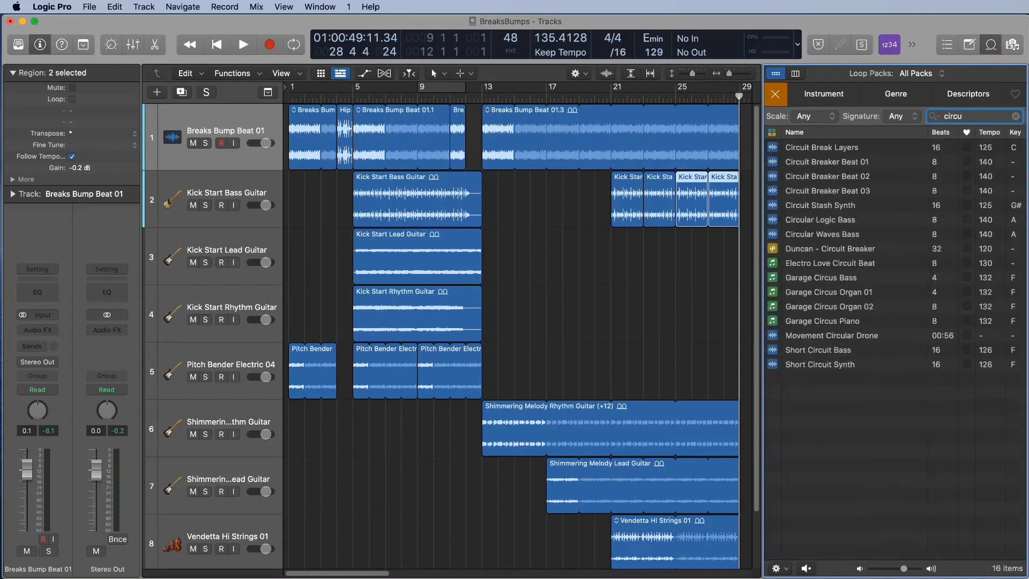
left_click(824, 164)
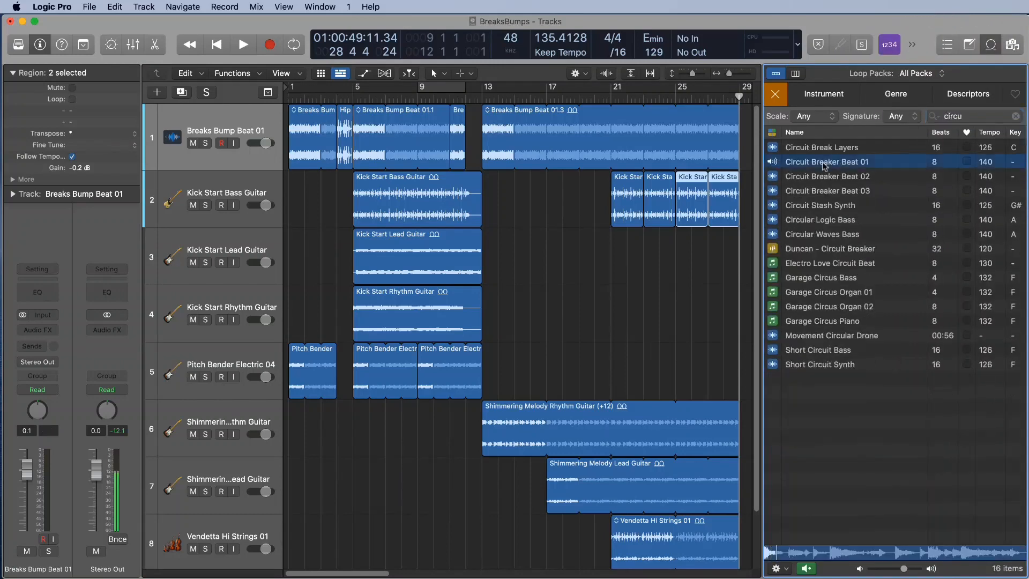
- Stop the loop preview, add Circuit Breaker Beat 01 at bar 29 of the first track, and play the transition
left_click(773, 165)
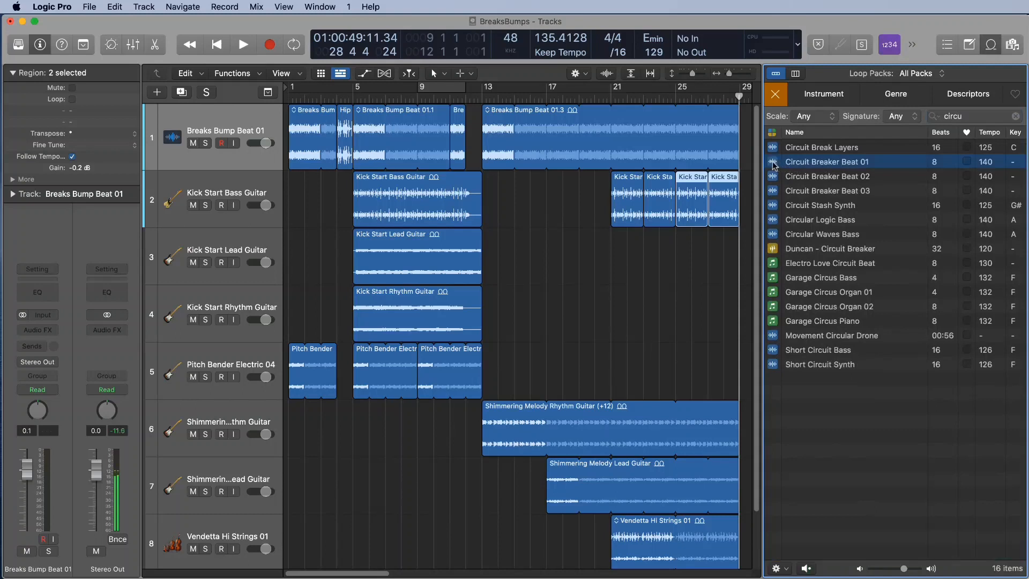
scroll(750, 198, "right", 3)
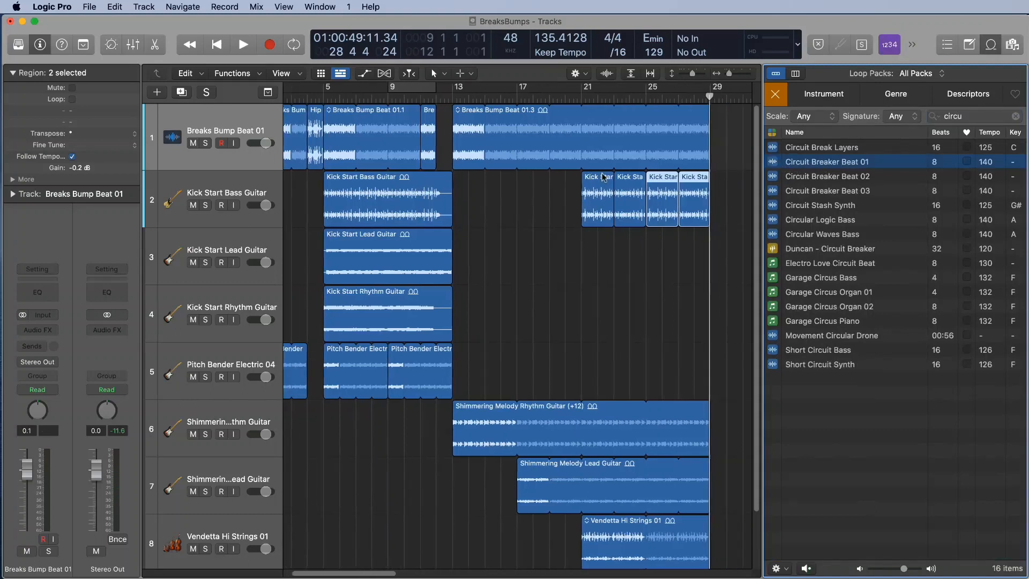
left_click_drag(831, 167, 678, 141)
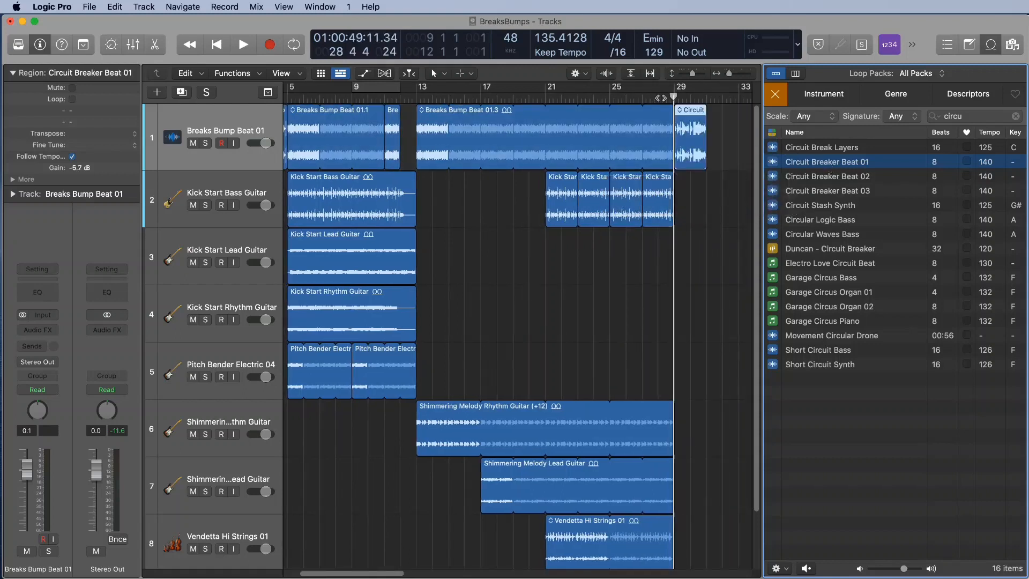
double_click(659, 98)
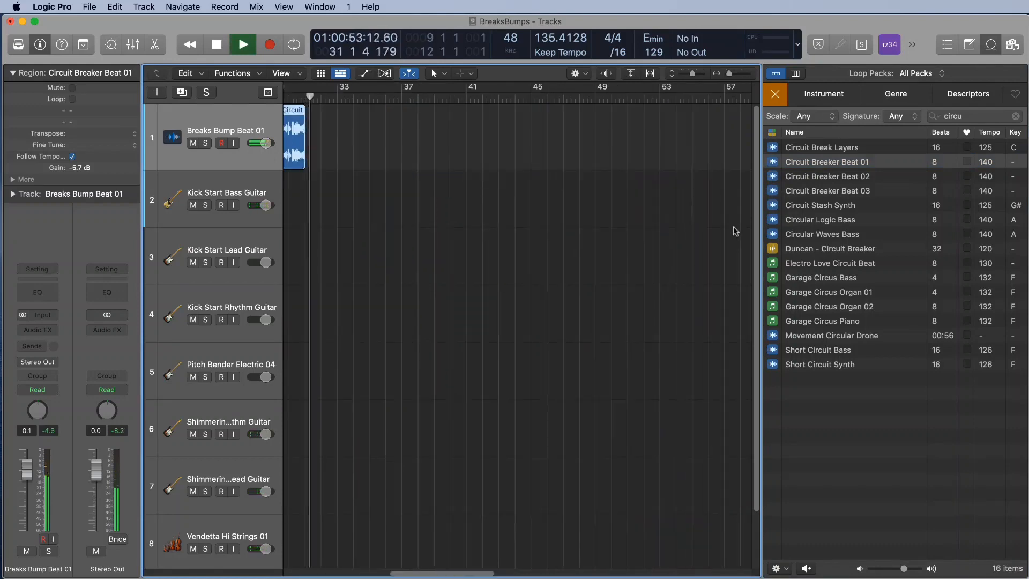
key("space")
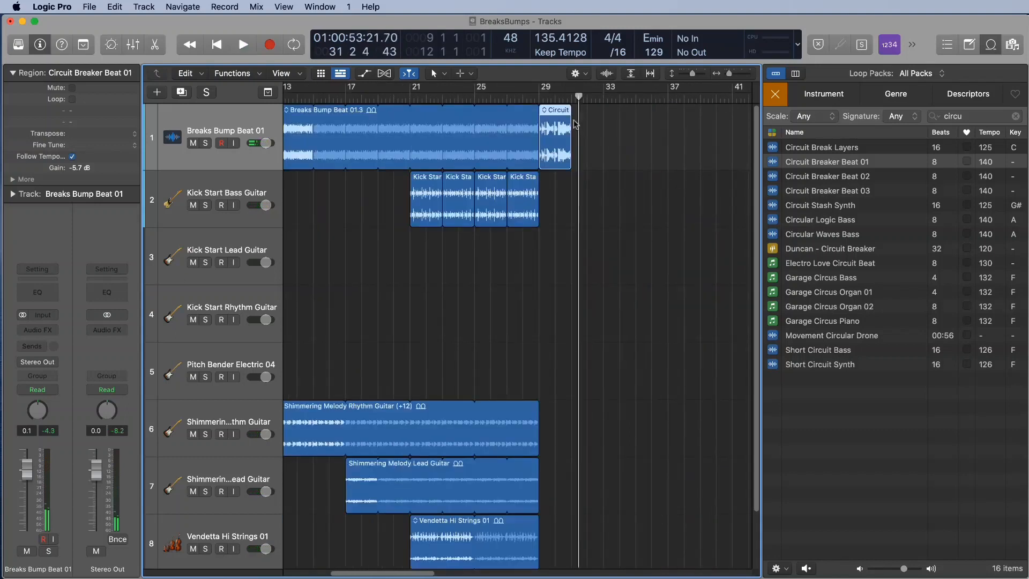
- Loop Circuit Breaker Beat 01 up to bar 33 and extend the Shimmering Melody Rhythm Guitar loop to the same bar
left_click_drag(571, 119, 603, 120)
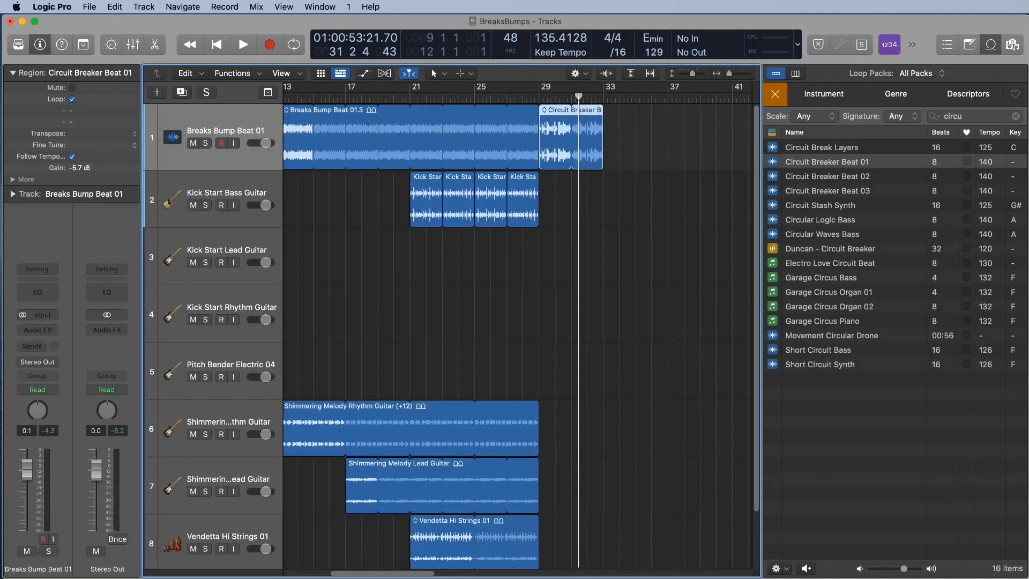
left_click_drag(536, 437, 616, 442)
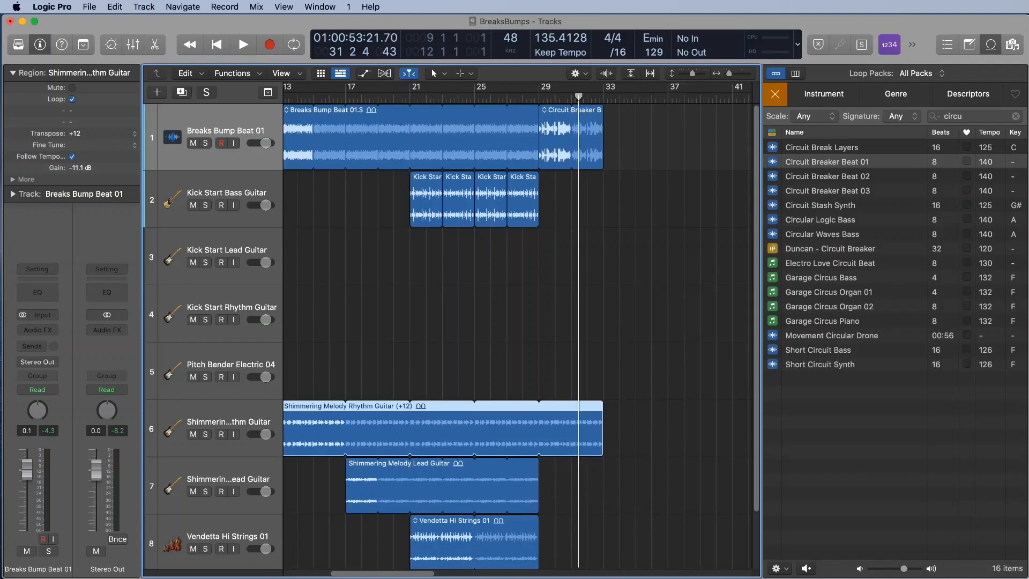
- Search the loops for "angelic" and preview Angelic Crash FX
left_click(974, 121)
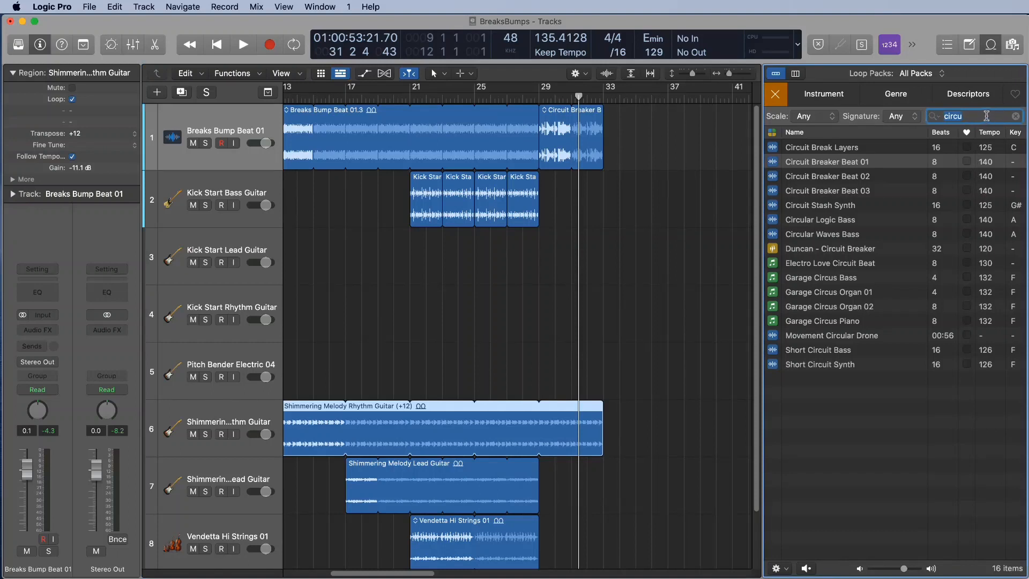
type("angel")
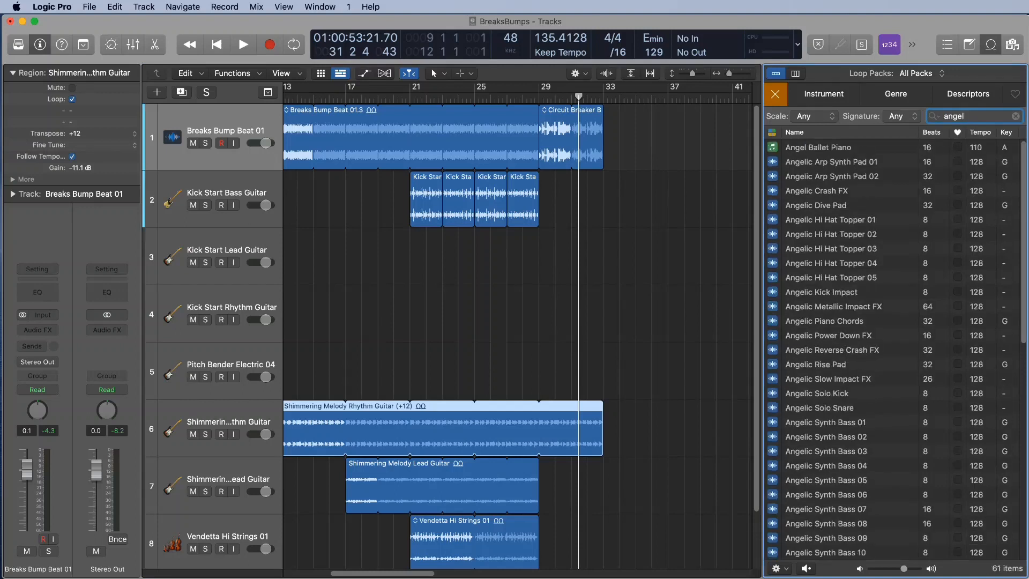
type("ic")
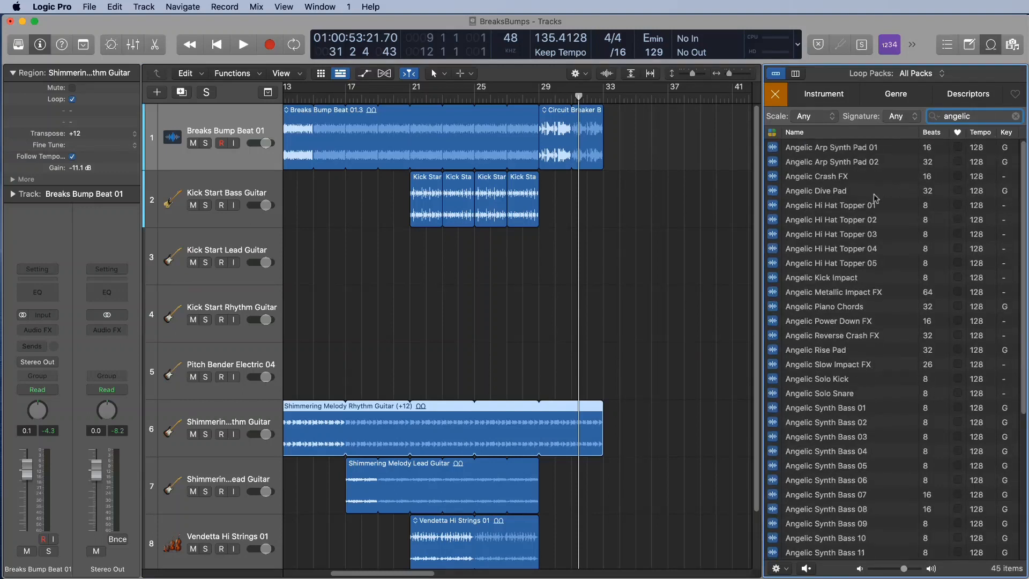
left_click(843, 177)
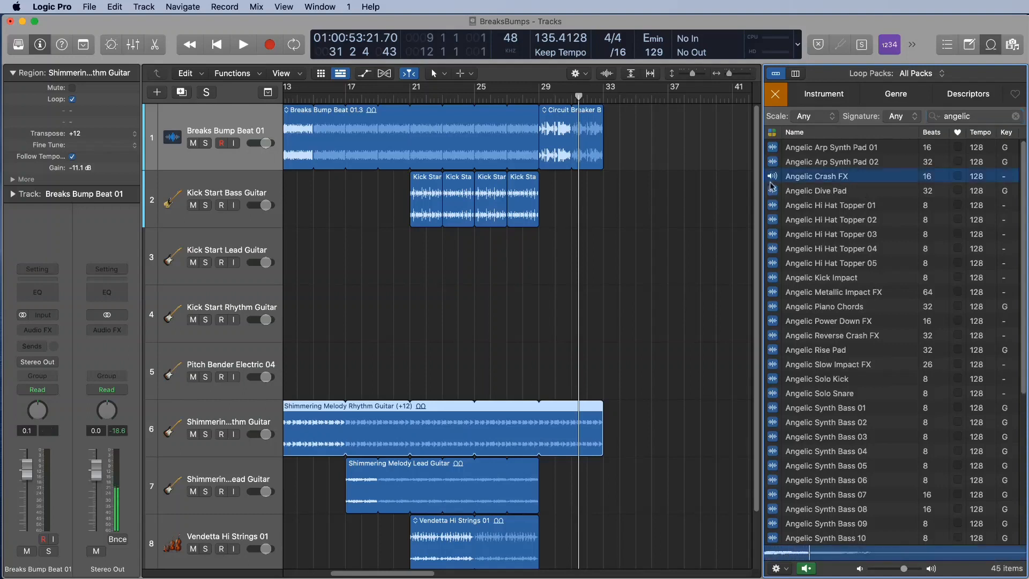
- Add Angelic Crash FX at bar 33 of the first track and play the ending from bar 29
left_click_drag(826, 182, 609, 144)
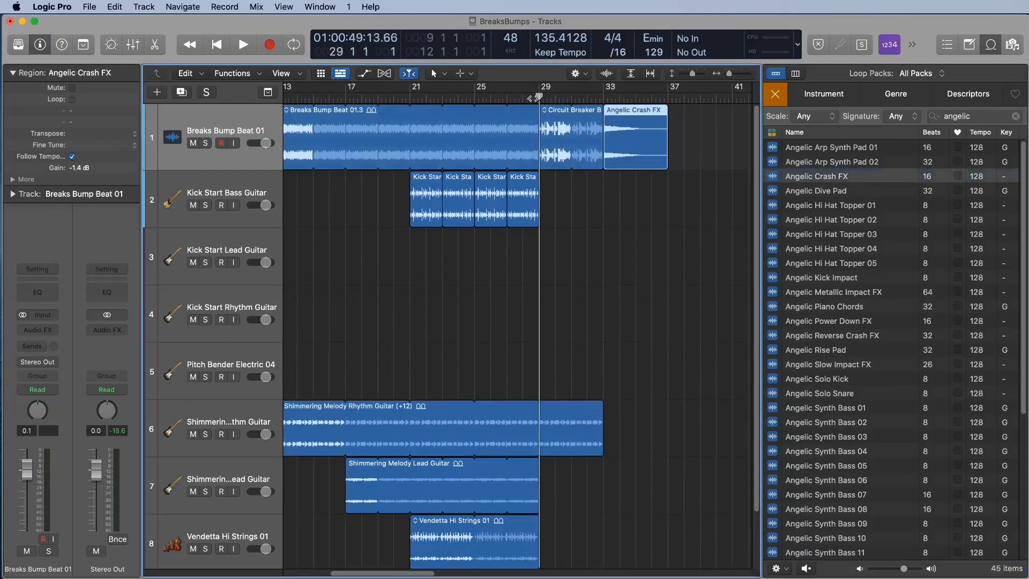
key("space")
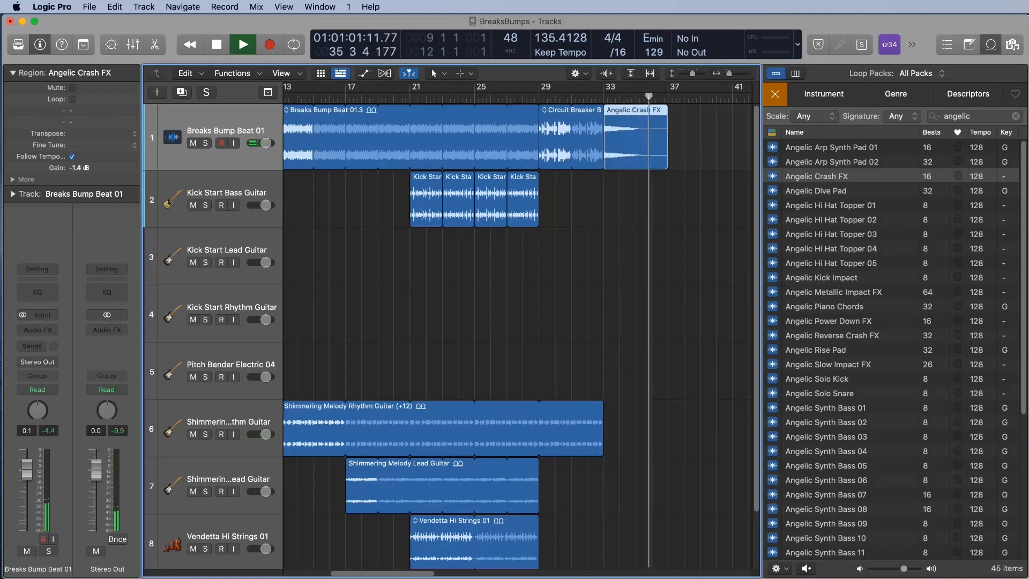
key("space")
- Deselect the regions, fit the whole arrangement in view, and play it from bar 1, skipping ahead partway through
scroll(667, 370, "left", 6)
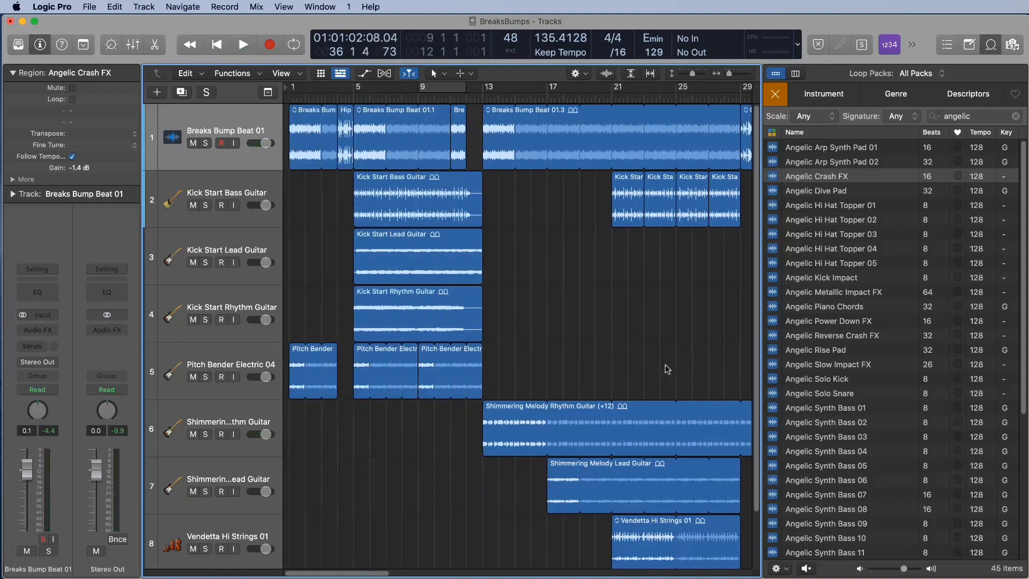
left_click(658, 355)
key("super+Left")
key("Left")
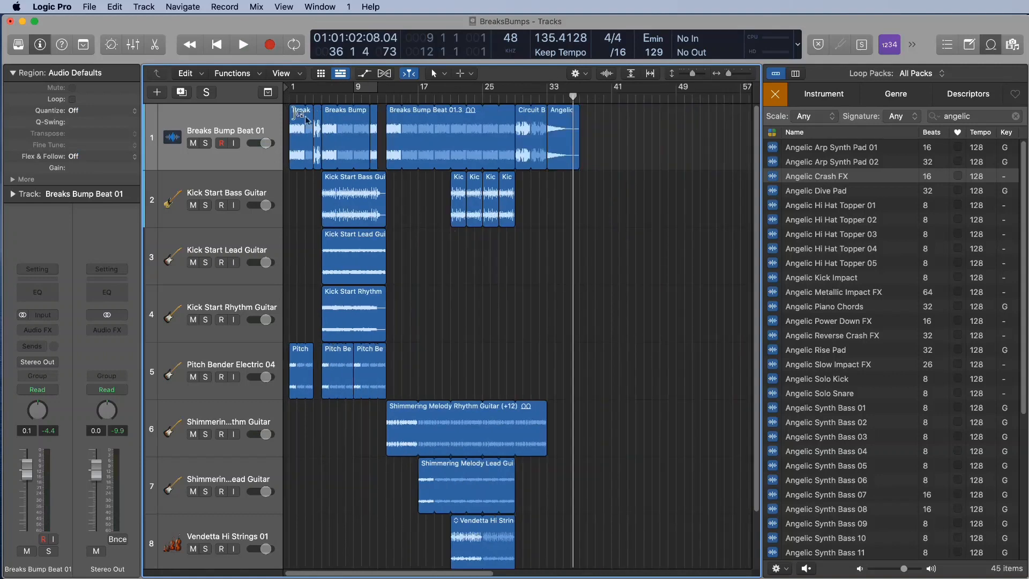
left_click(285, 97)
key("space")
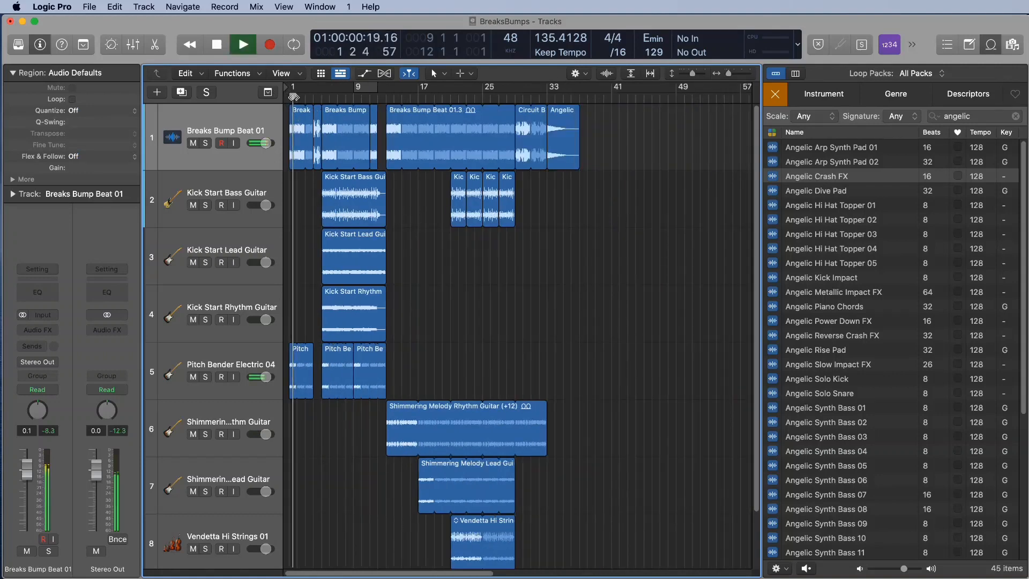
key("space")
key("space")
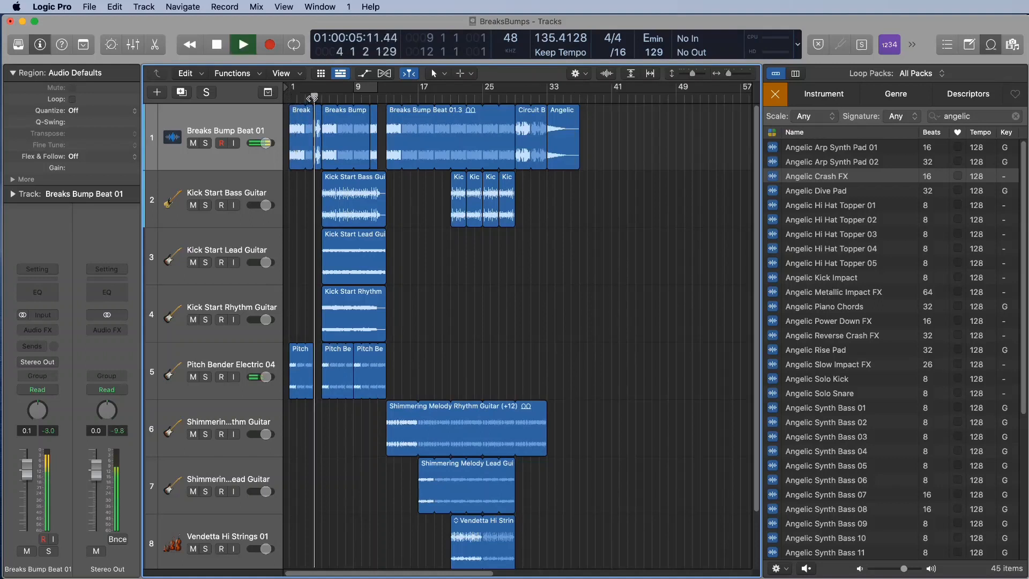
left_click(368, 99)
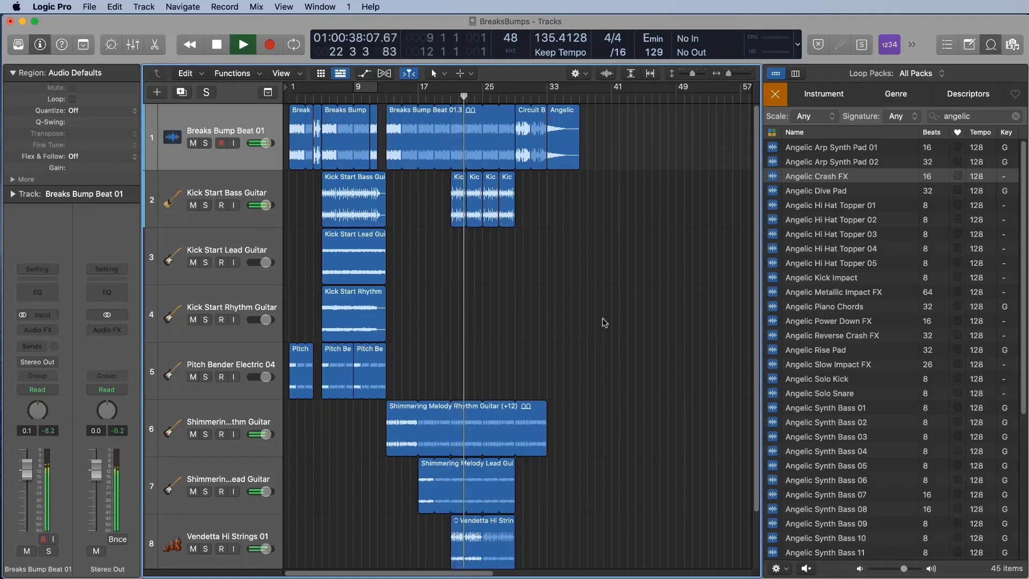
key("space")
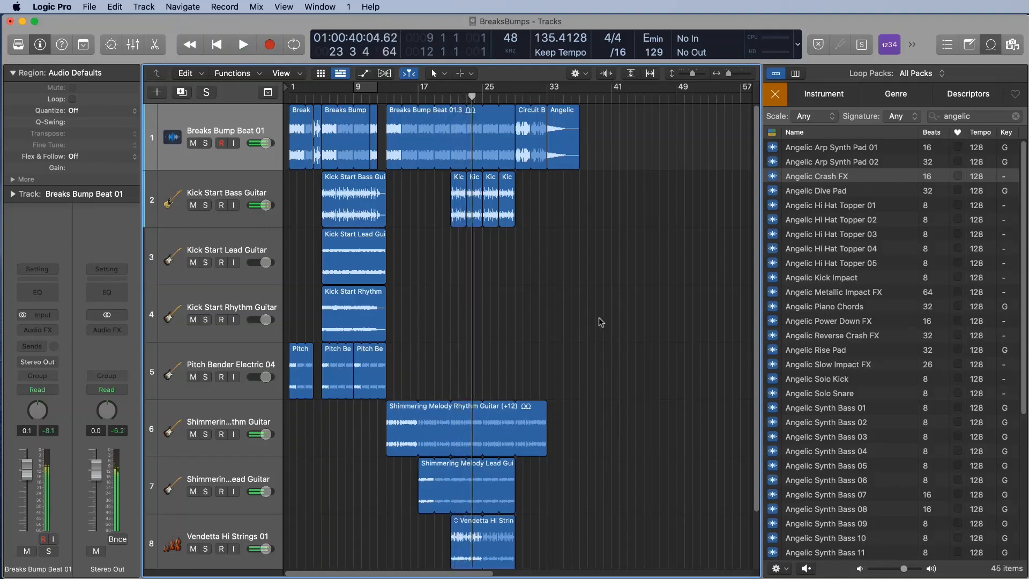
- Select the bass piece at bar 23 and play the ending section with the Circuit Breaker beat
left_click(477, 210)
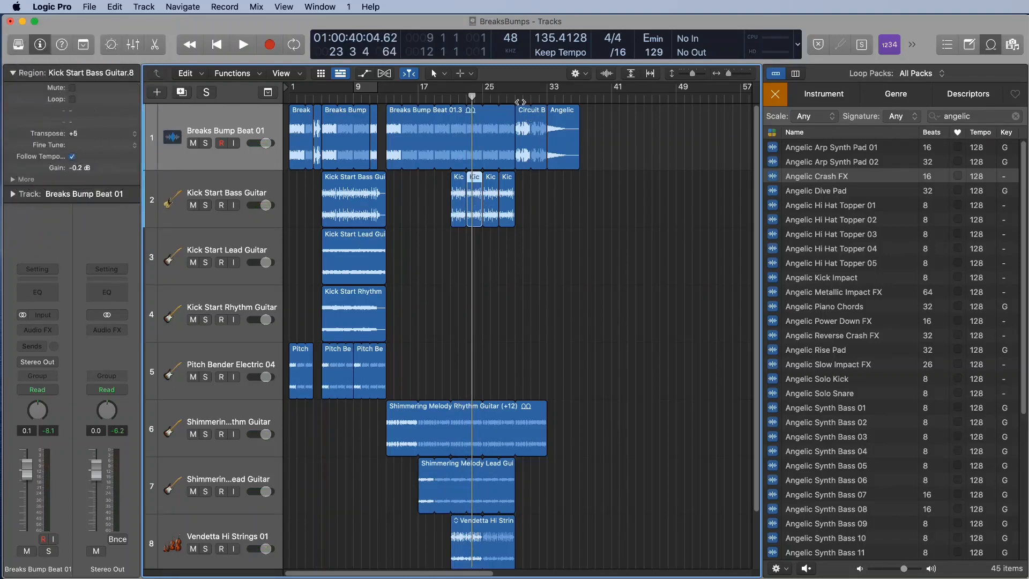
key("space")
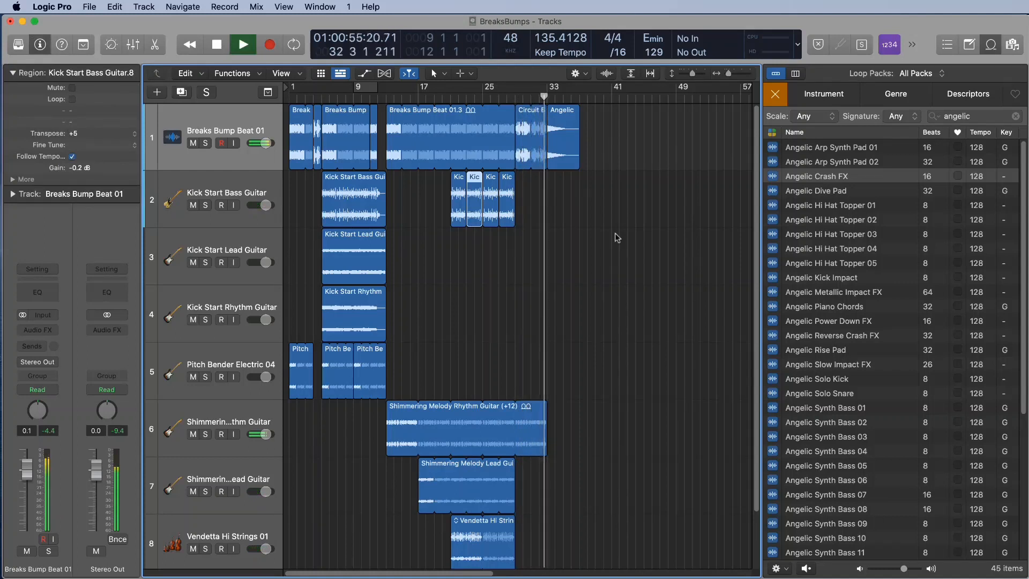
key("space")
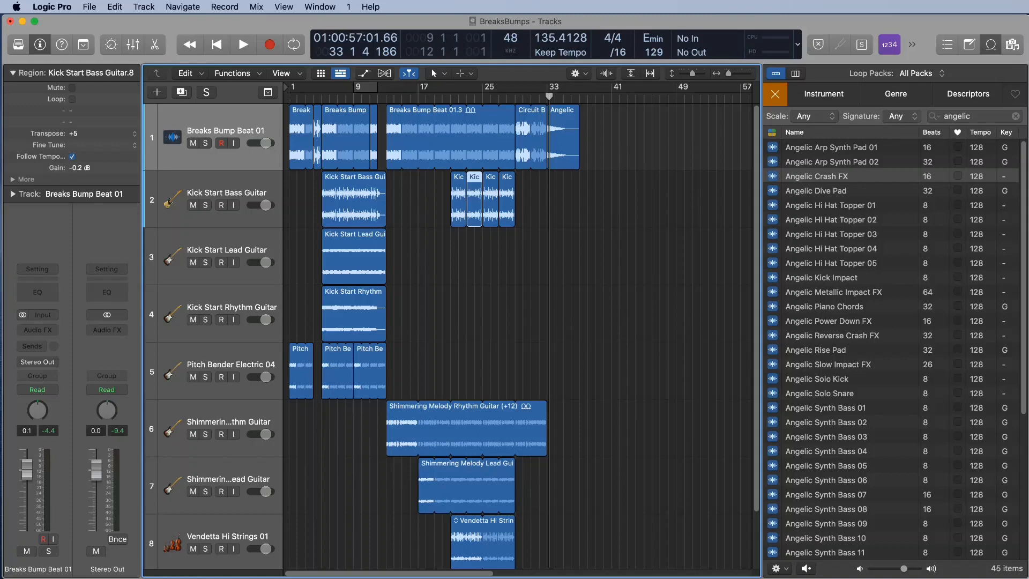
- Show and hide the Mixer a few times, leaving it open below the tracks
key("x")
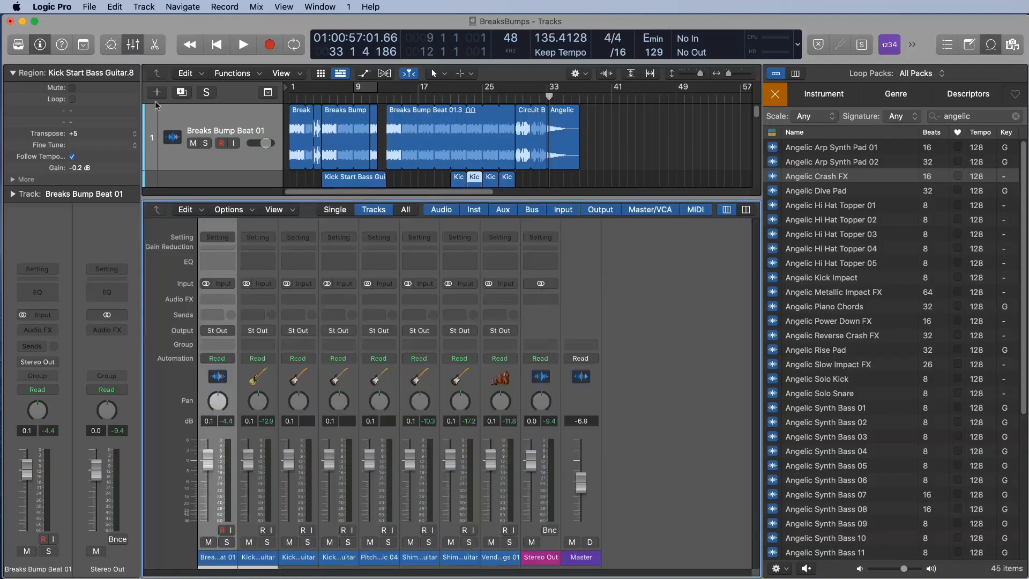
left_click(136, 53)
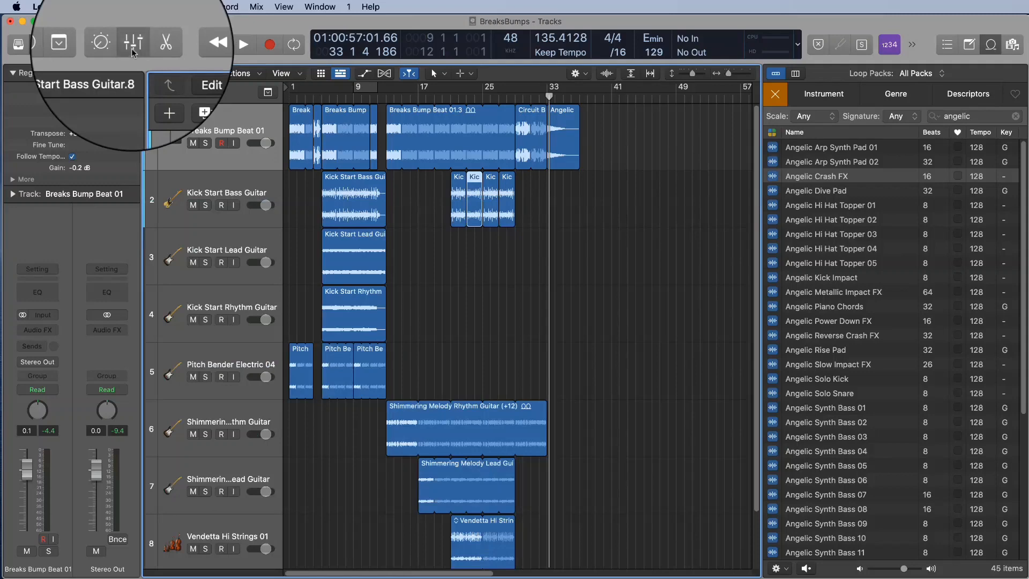
left_click(132, 49)
left_click(132, 50)
left_click(132, 50)
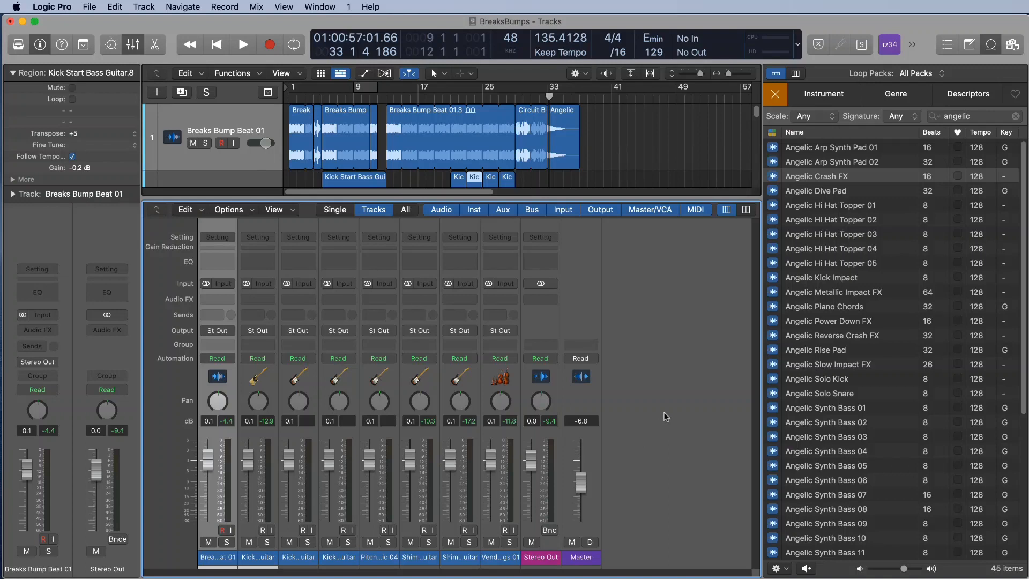
- Close the Loop Browser, deselect the regions, and switch the Mixer to wide channel strips
key("o")
left_click(717, 396)
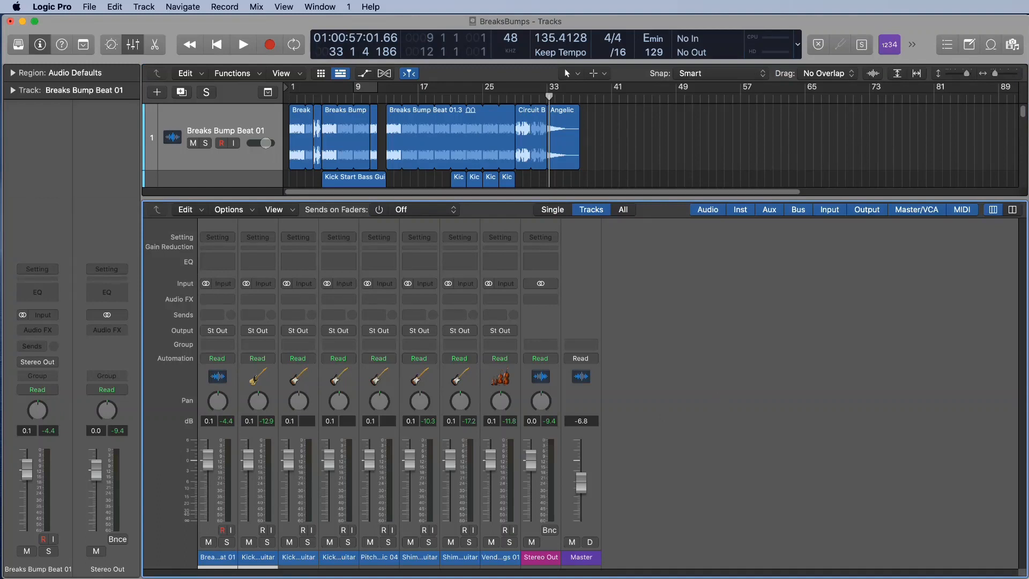
left_click(1012, 209)
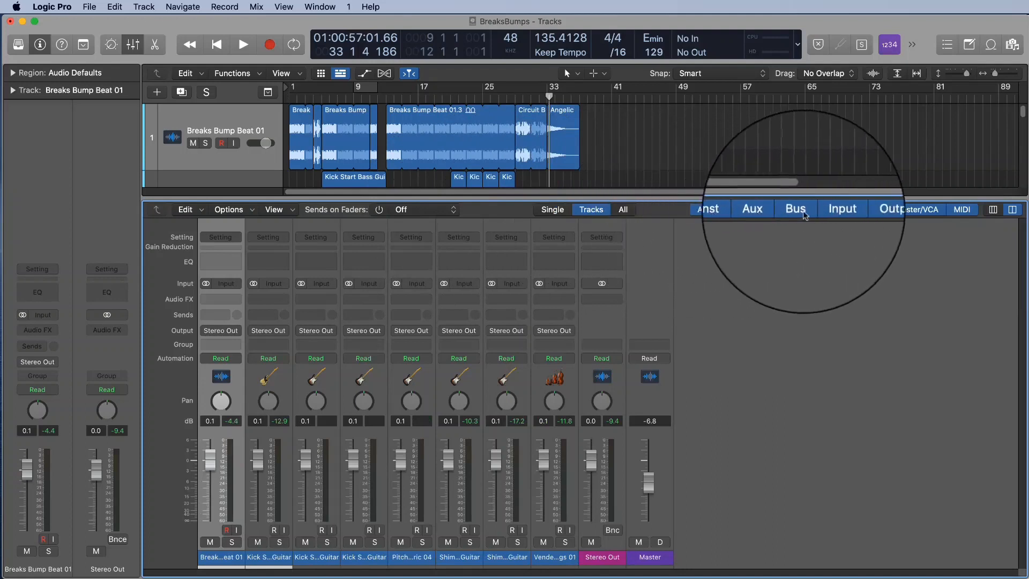
- Compare the Mixer's Single and Tracks views, and hide the audio channel strips briefly before showing them again
left_click(553, 210)
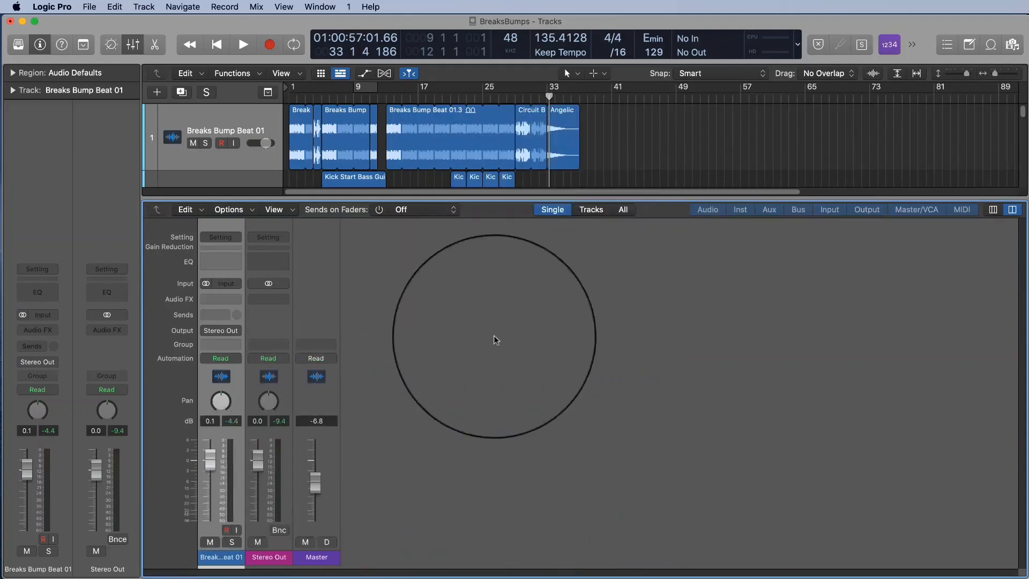
left_click(591, 210)
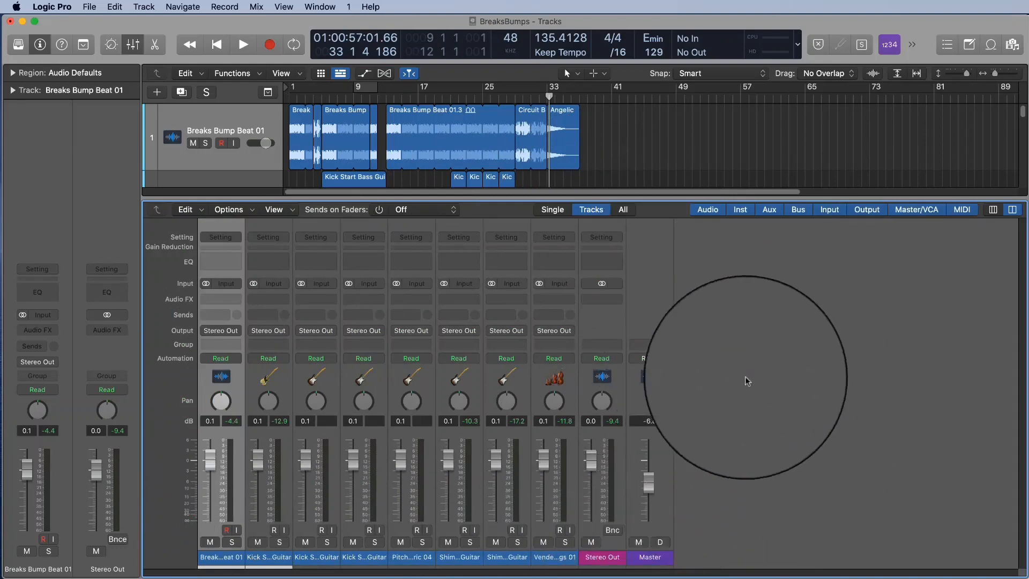
left_click(714, 217)
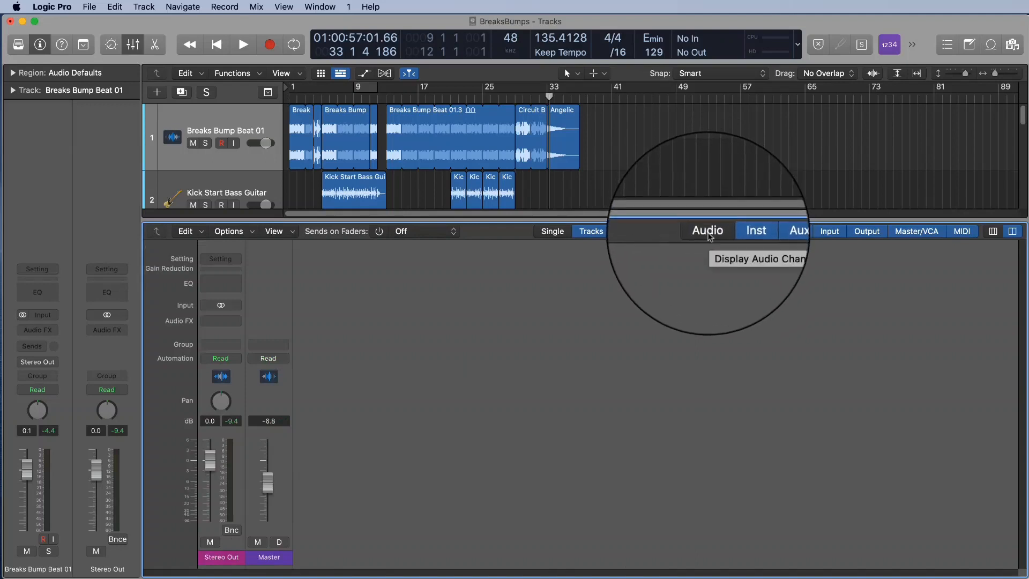
left_click(709, 235)
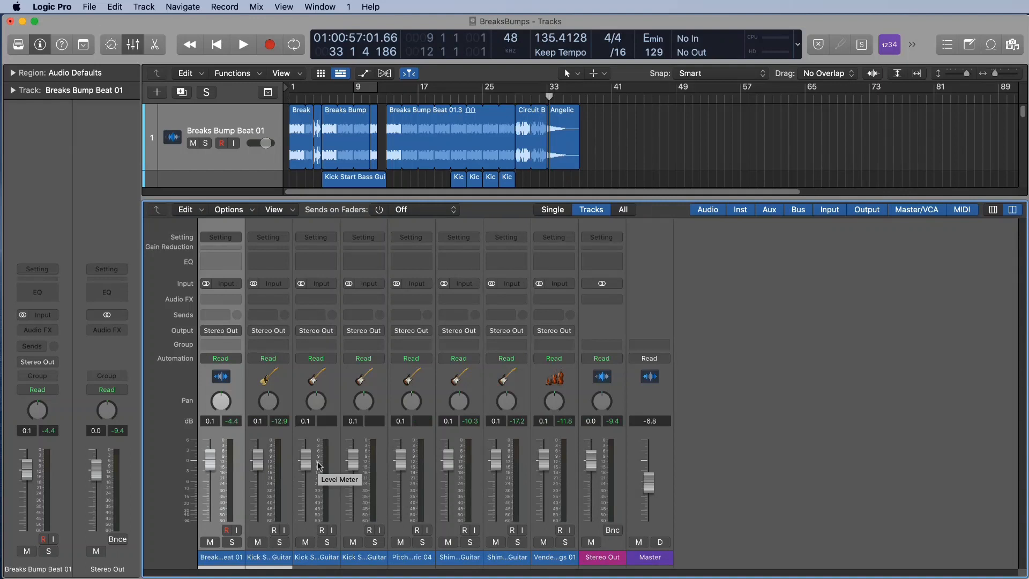
- Rename the Breaks Bump Beat 01 channel strip to Drums in the Mixer
double_click(214, 560)
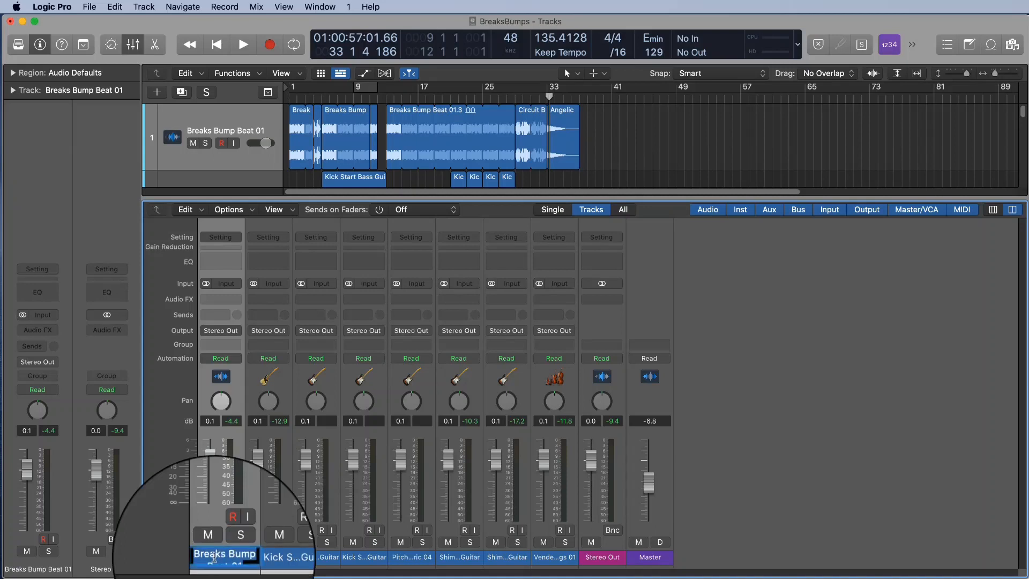
type("Drums")
key("Return")
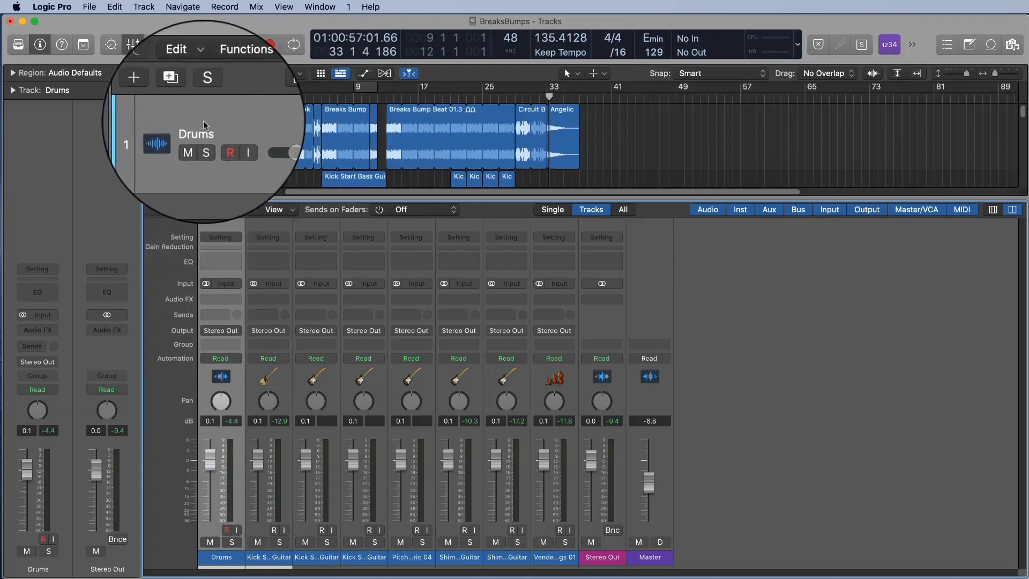
- Hide the Mixer and rename the Kick Start Bass Guitar track as Bass
key("x")
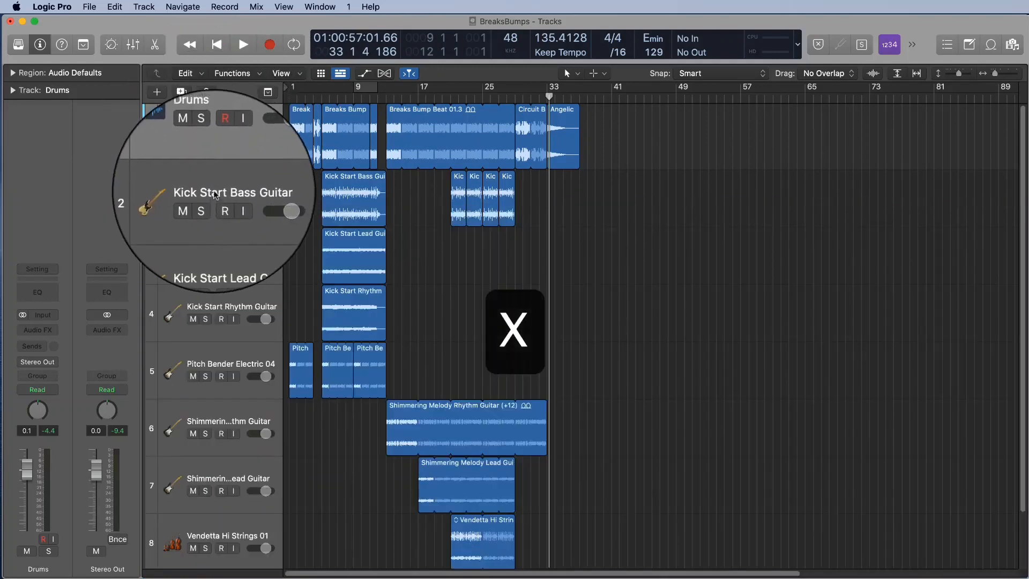
double_click(214, 194)
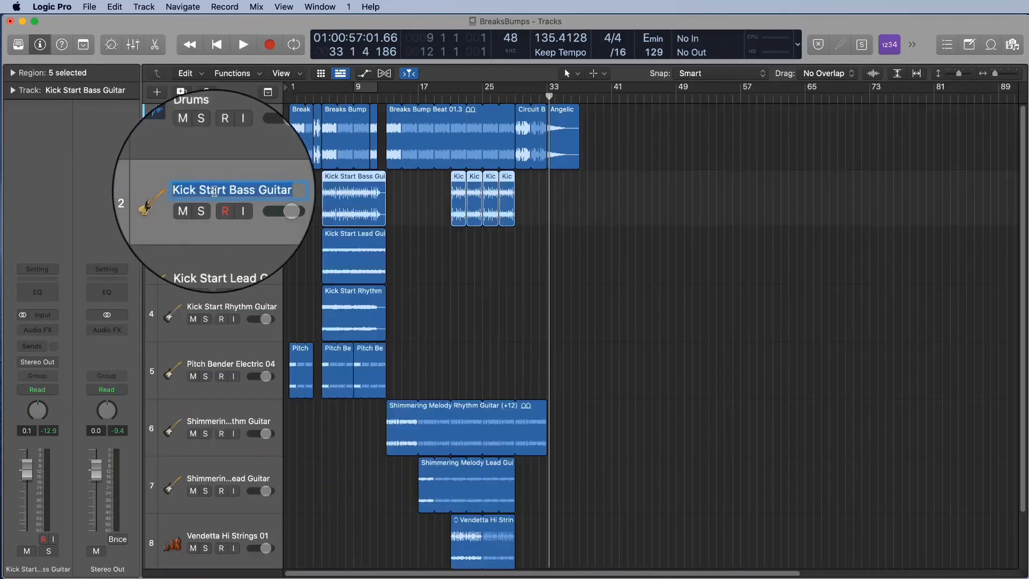
type("Ba")
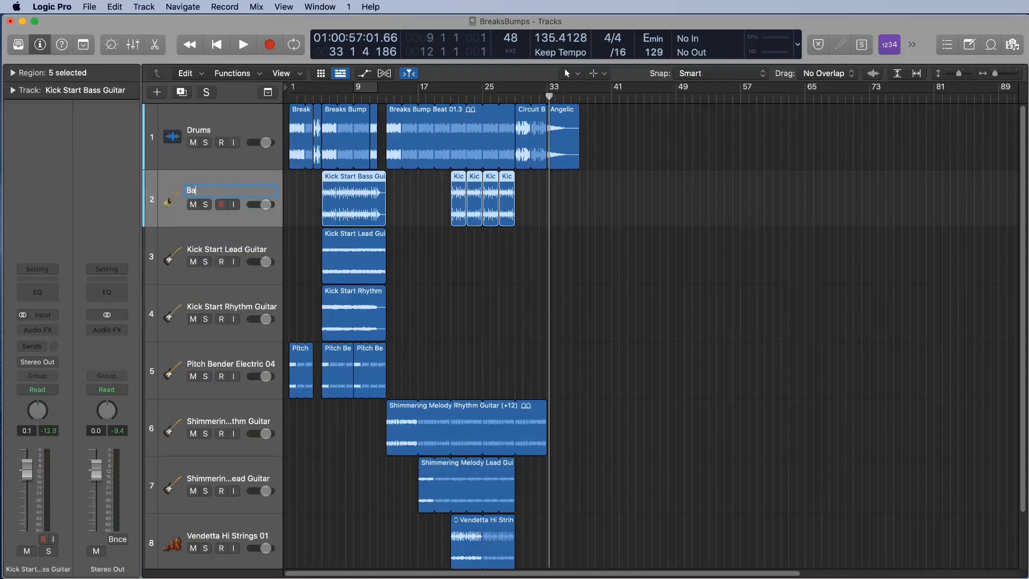
type("ss")
key("Return")
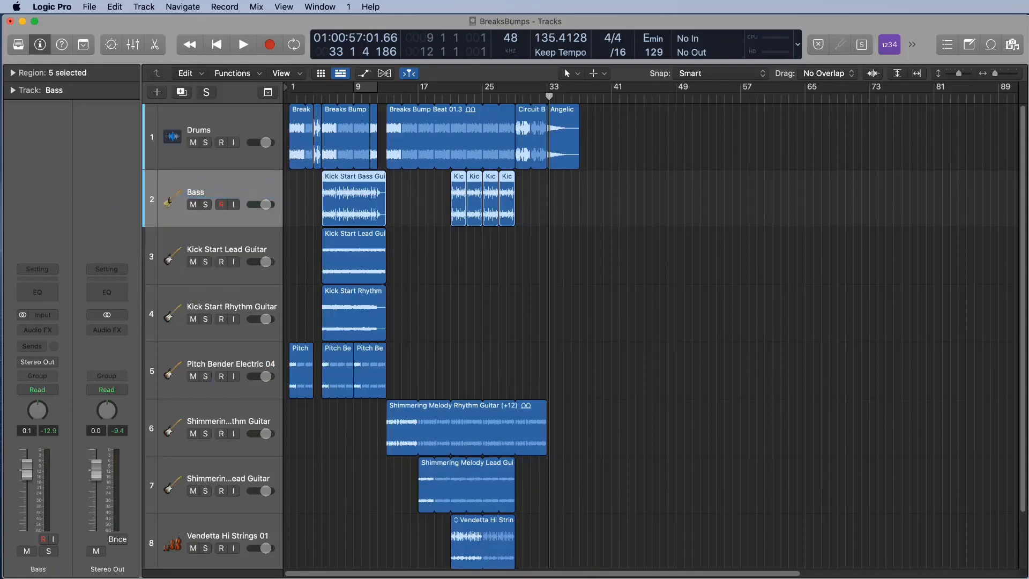
- Check the channel strip names in the Mixer, then shorten the Kick Start Lead Guitar track's name to Lead Guitar
key("x")
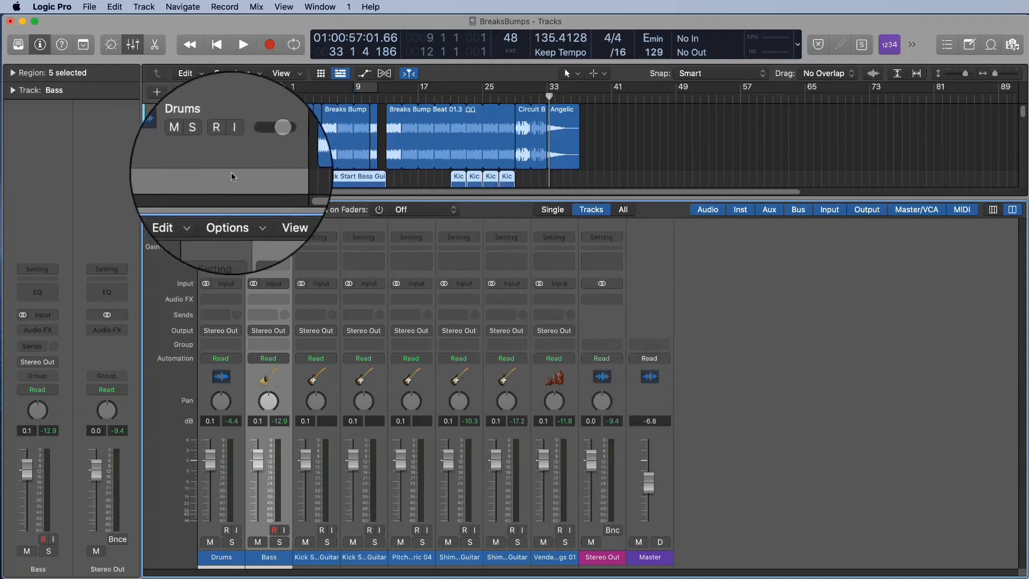
key("x")
double_click(228, 249)
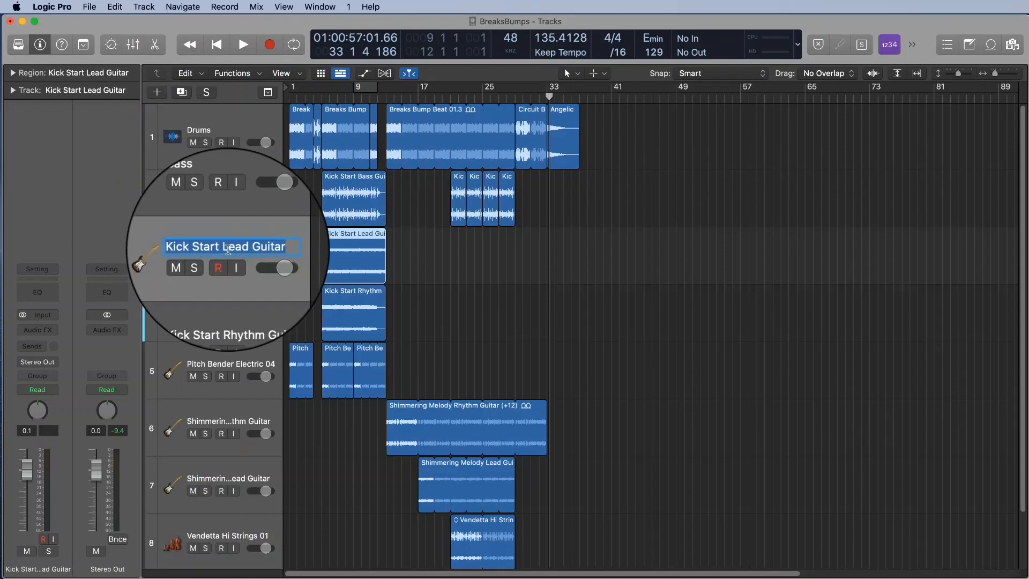
left_click(224, 247)
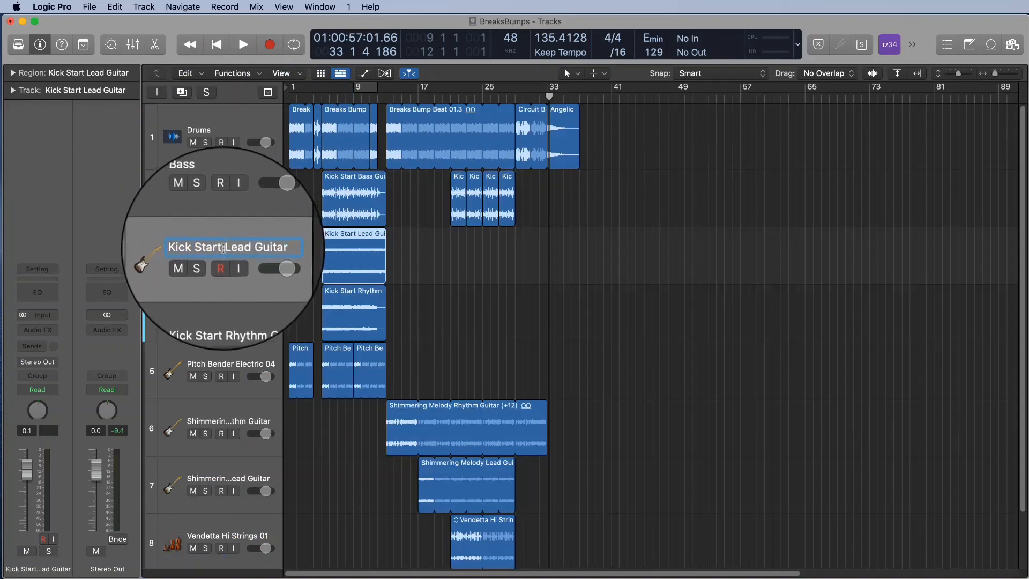
left_click_drag(222, 246, 178, 246)
key("BackSpace")
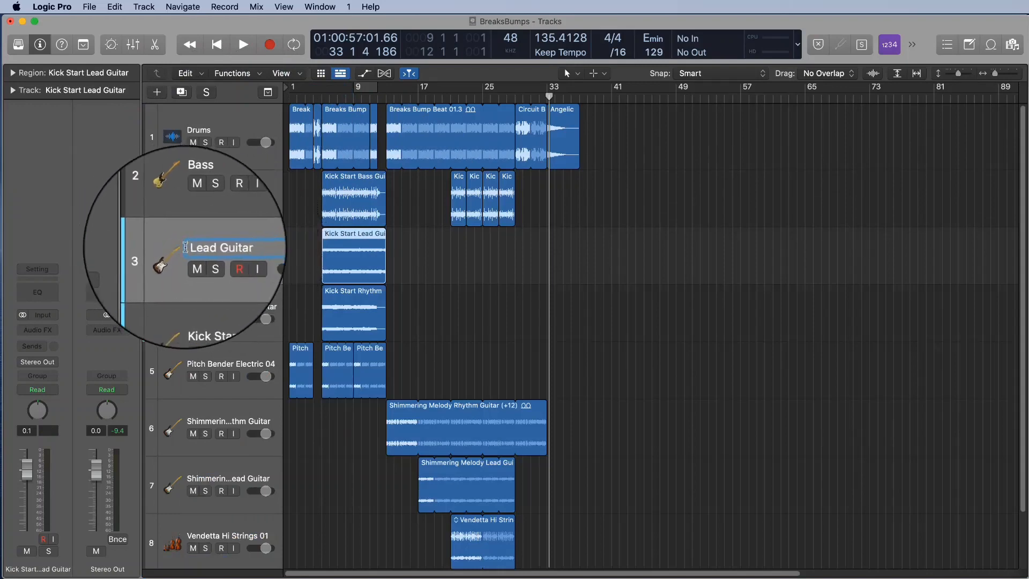
key("Return")
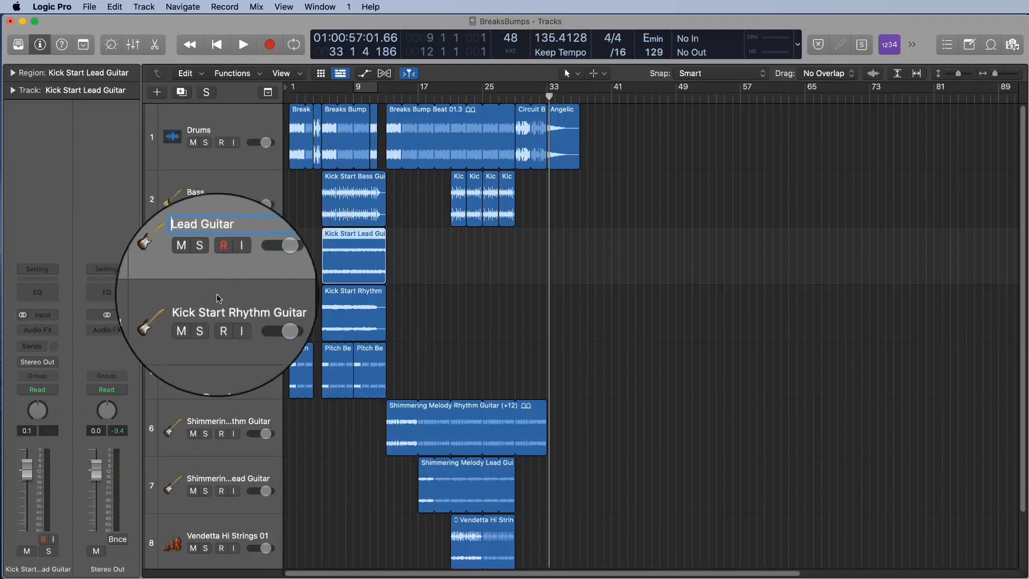
- Shorten the Kick Start Rhythm Guitar track's name to Rhythm Guitar
double_click(237, 305)
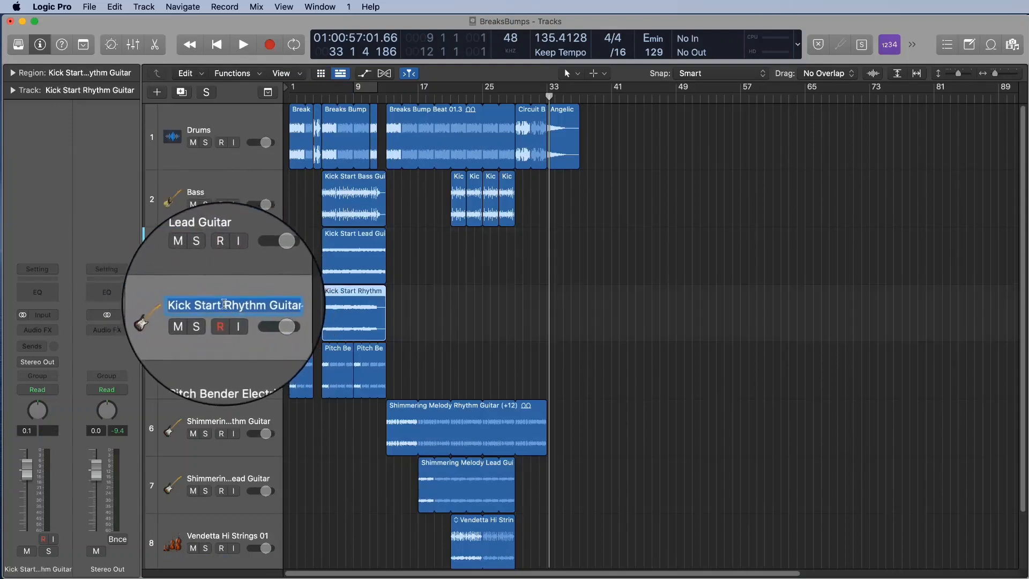
left_click_drag(223, 304, 191, 302)
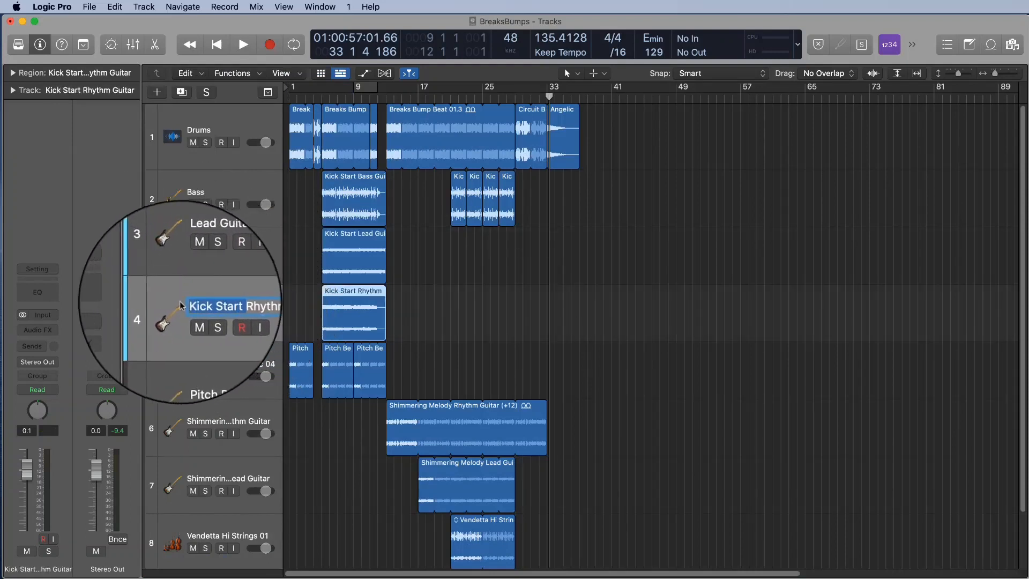
key("BackSpace")
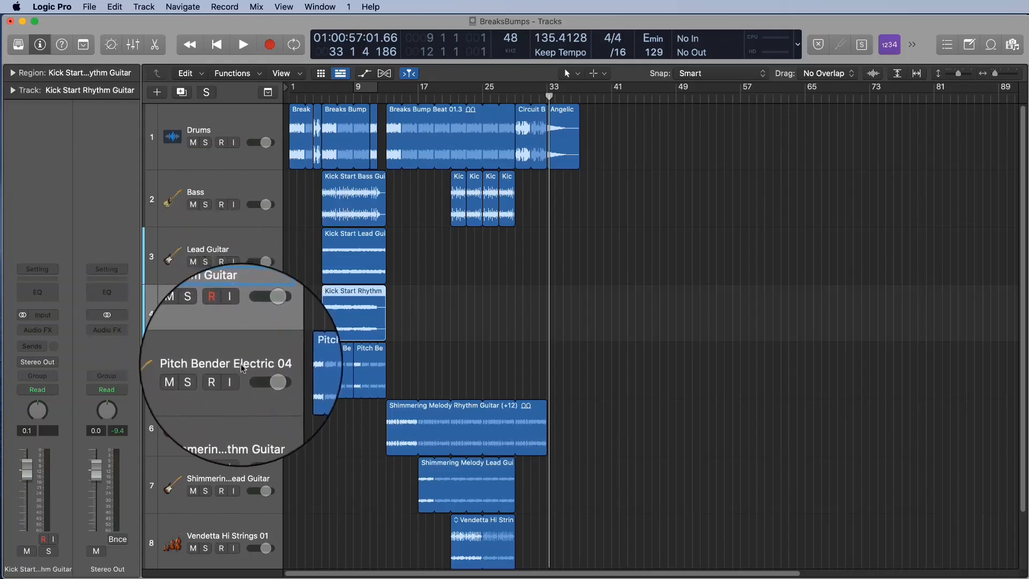
- Rename the Pitch Bender Electric 04 track as Hi Guitar
double_click(241, 363)
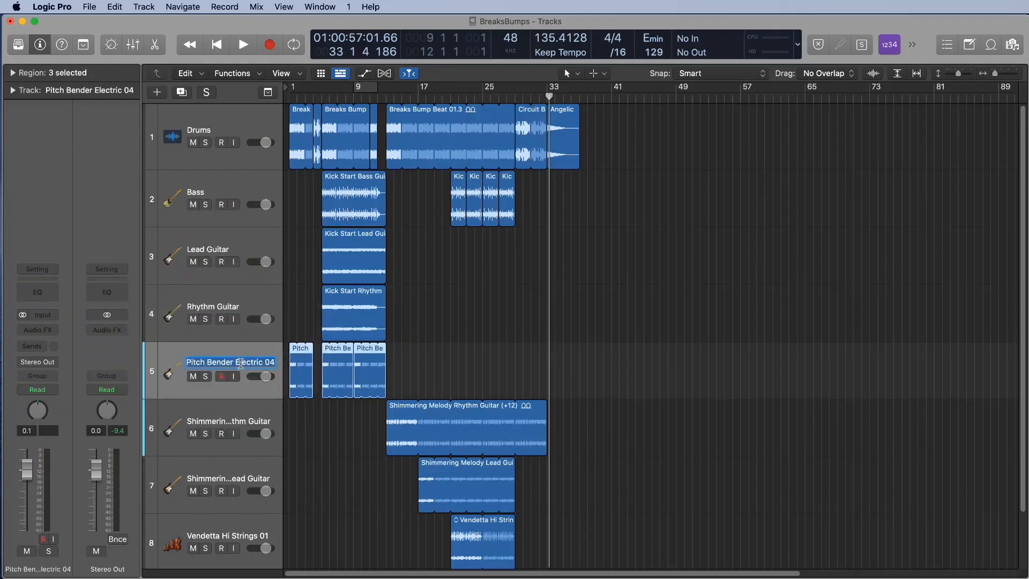
type("Hi Guitar")
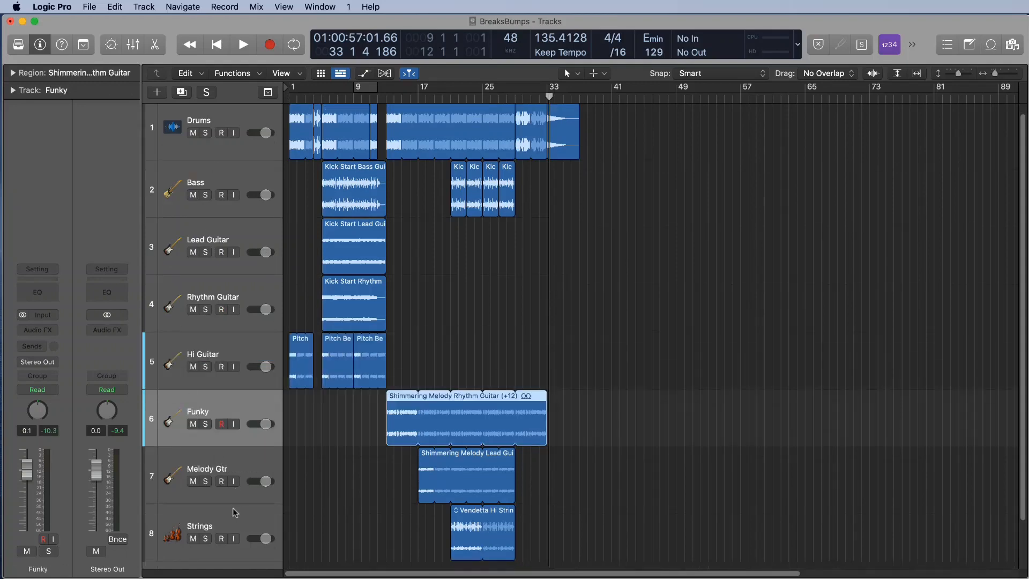
- Review the renamed tracks in the track list and the Mixer, then hide the Mixer again
scroll(271, 503, "down", 2)
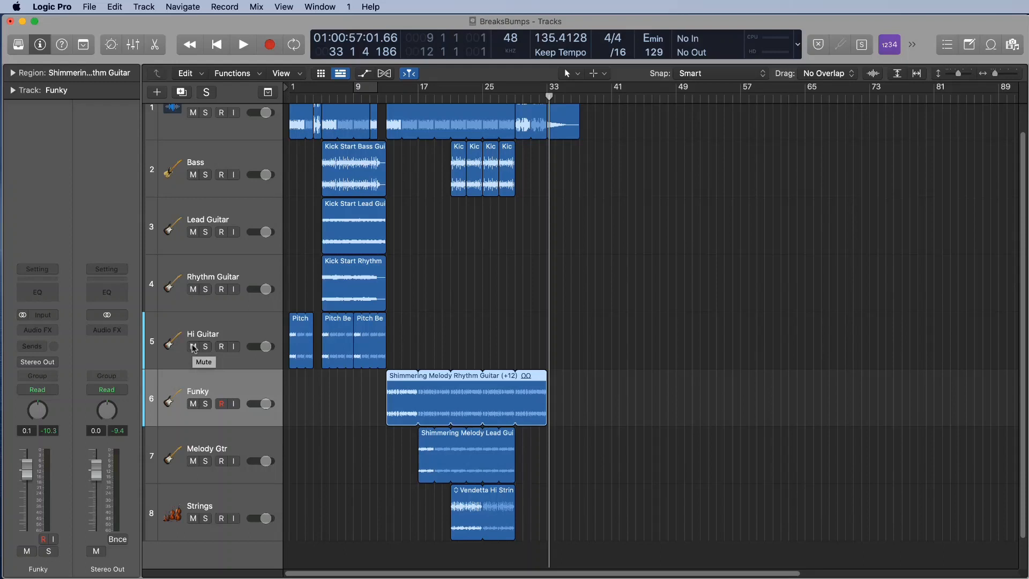
key("x")
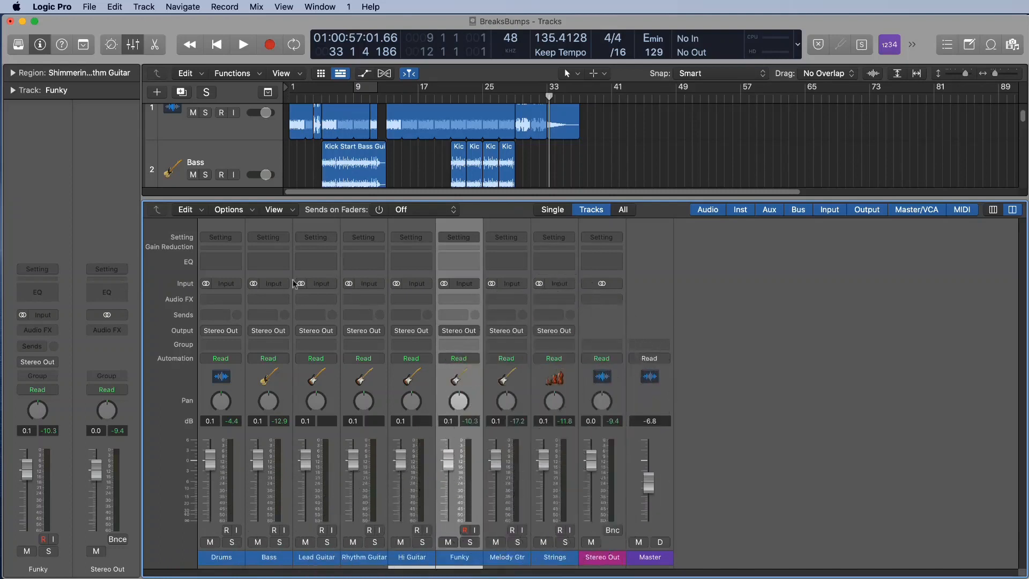
key("x")
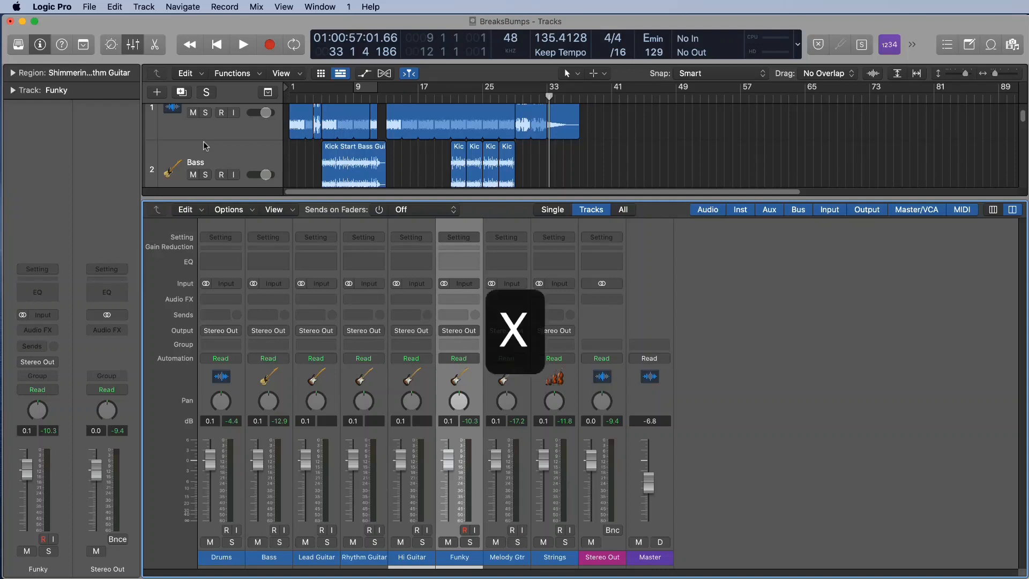
scroll(204, 143, "up", 2)
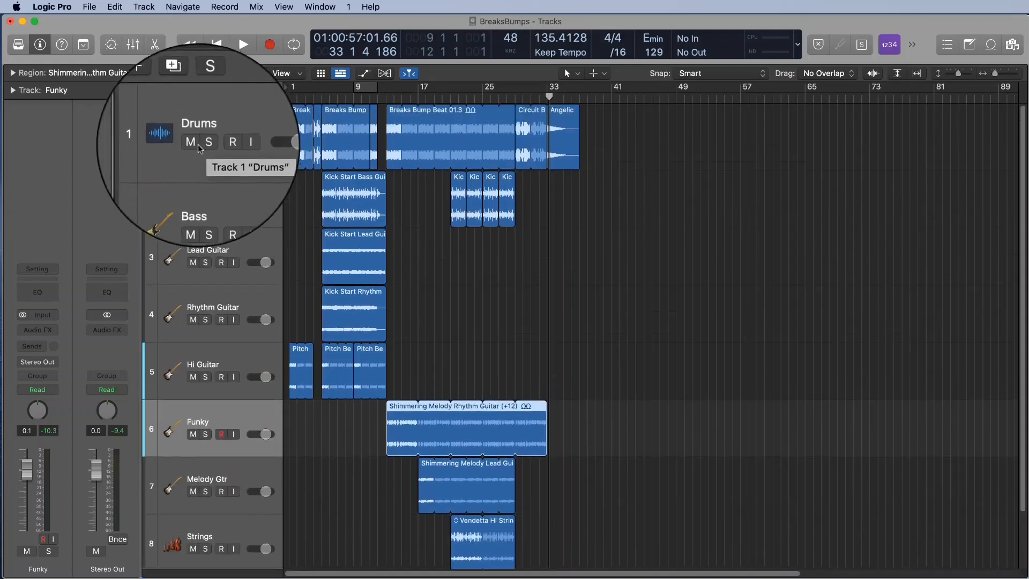
- Give the Drums track a red drum kit icon and the Bass track the sunburst violin-shaped bass icon
left_click(169, 138, "ctrl")
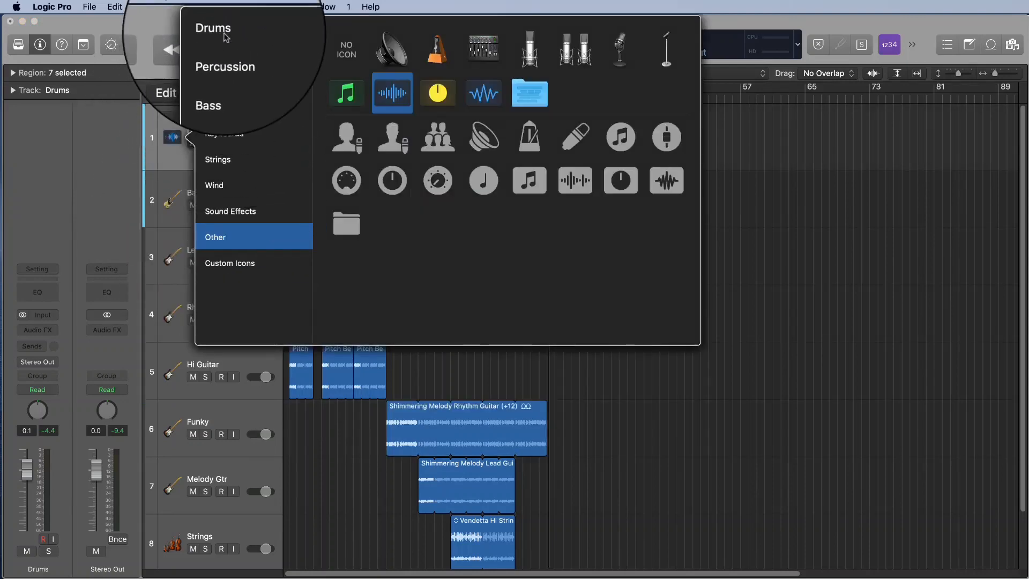
left_click(229, 43)
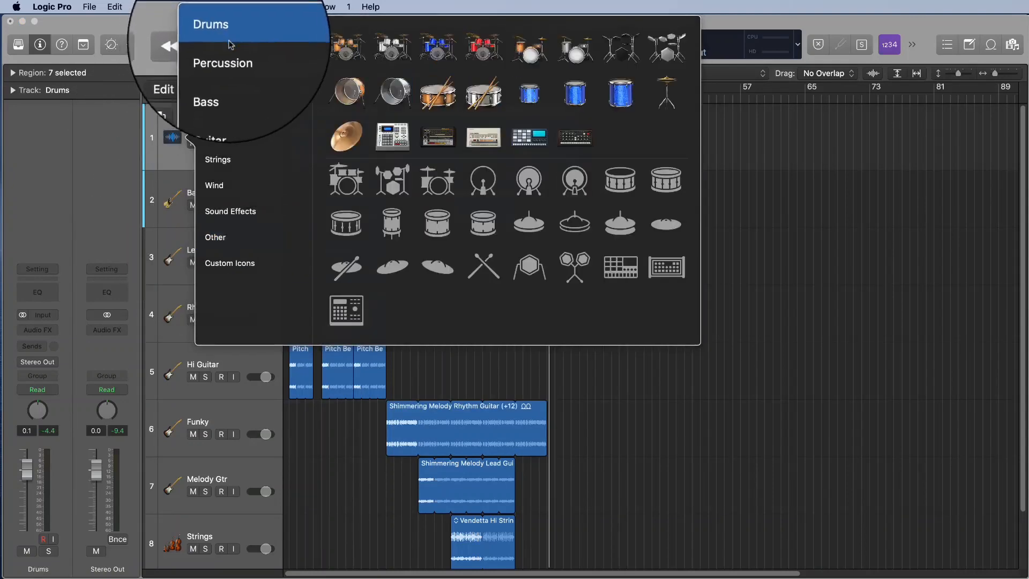
left_click(483, 47)
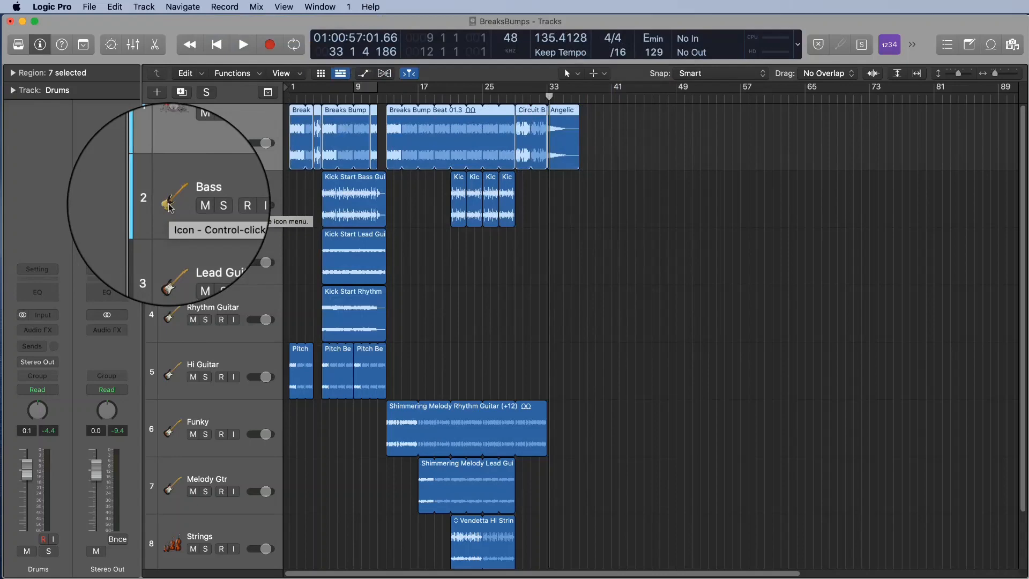
left_click(168, 206)
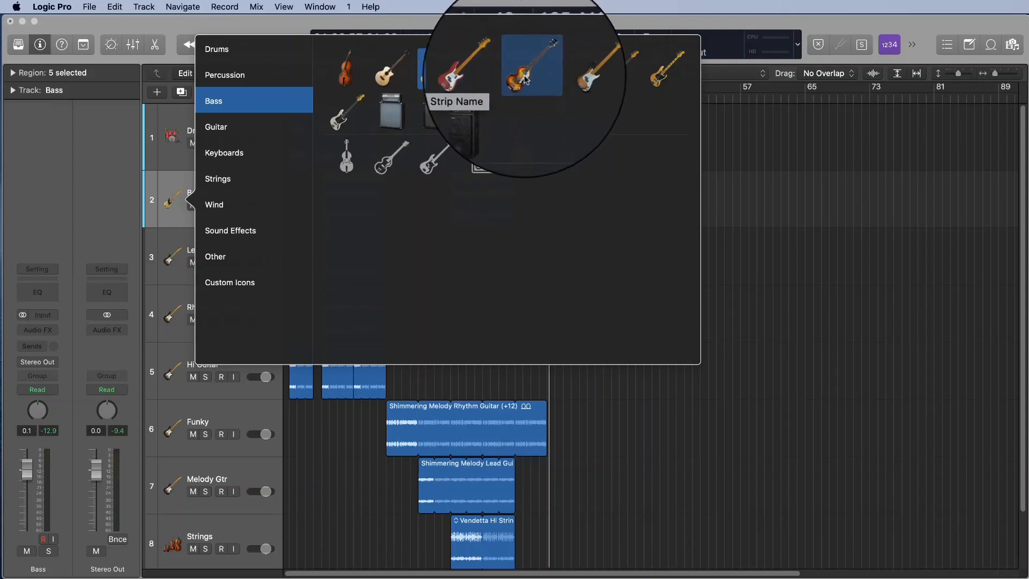
left_click(526, 79)
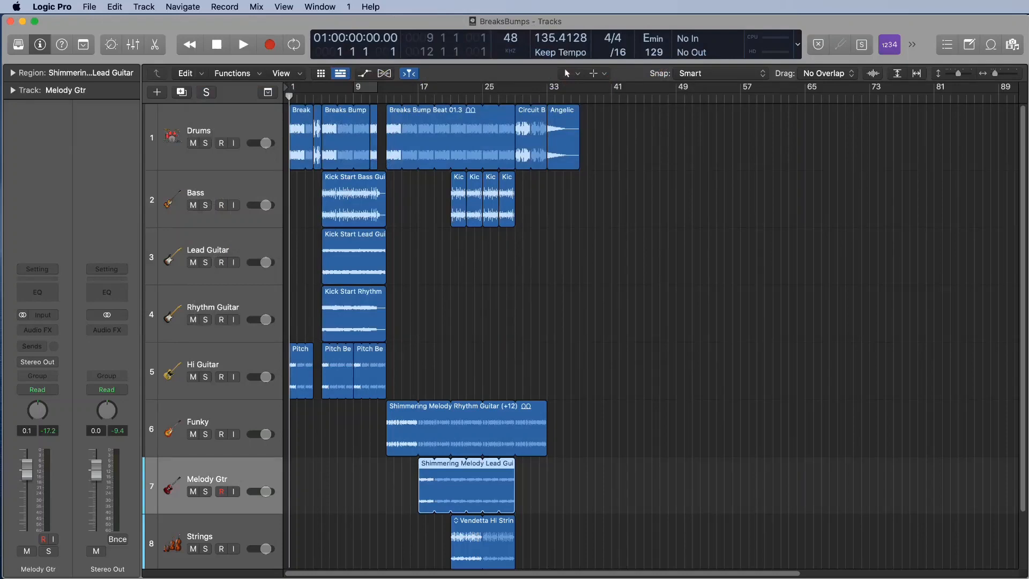
- Toggle the Mixer until it stays open below the tracks, and briefly play the song from the start
key("x")
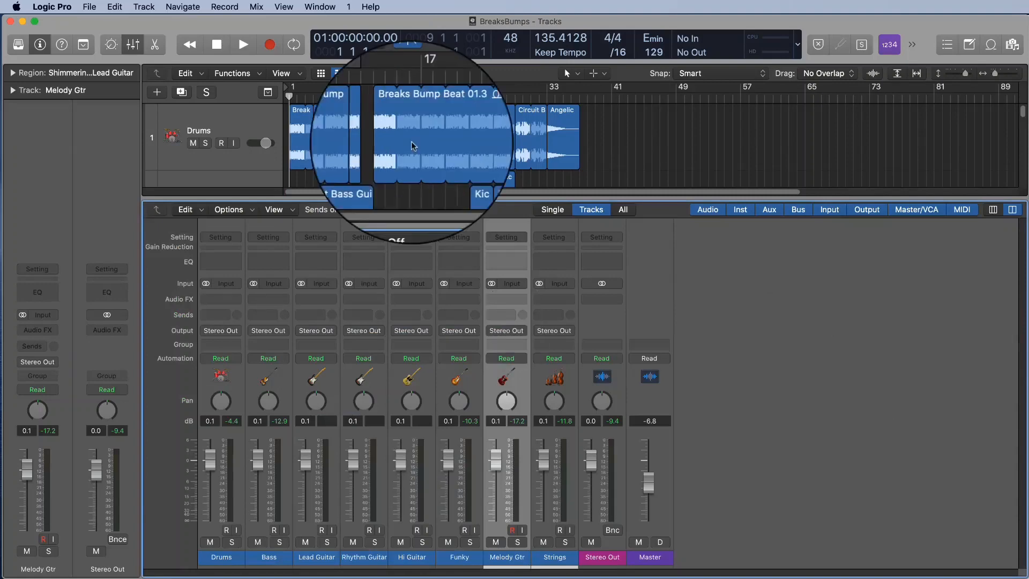
left_click(133, 45)
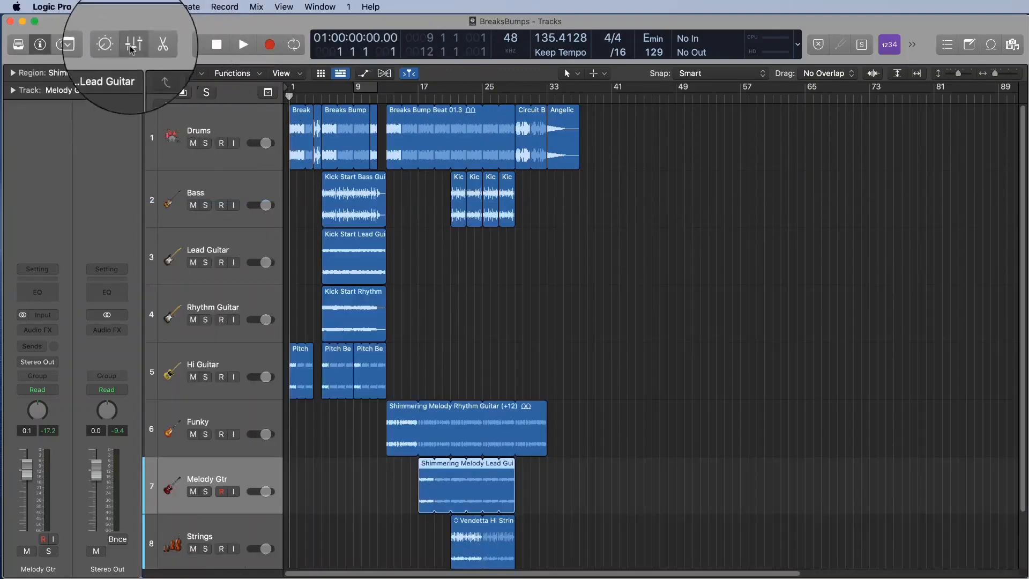
left_click(133, 45)
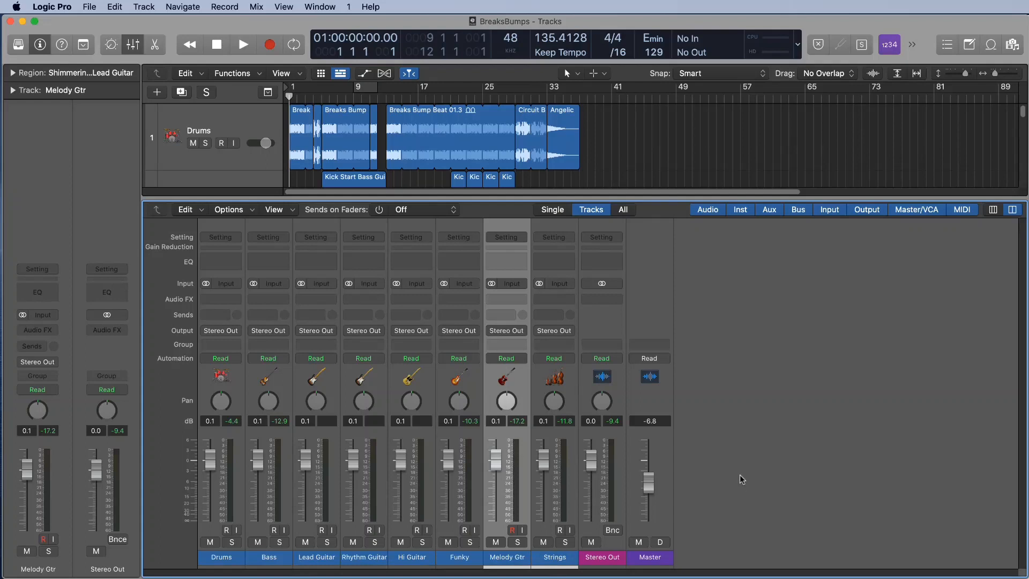
key("space")
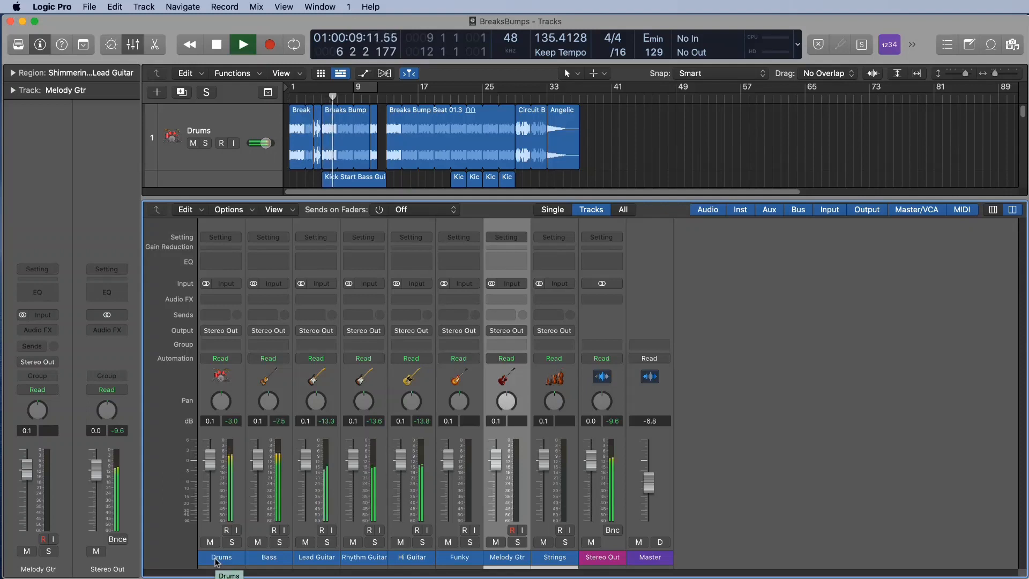
key("space")
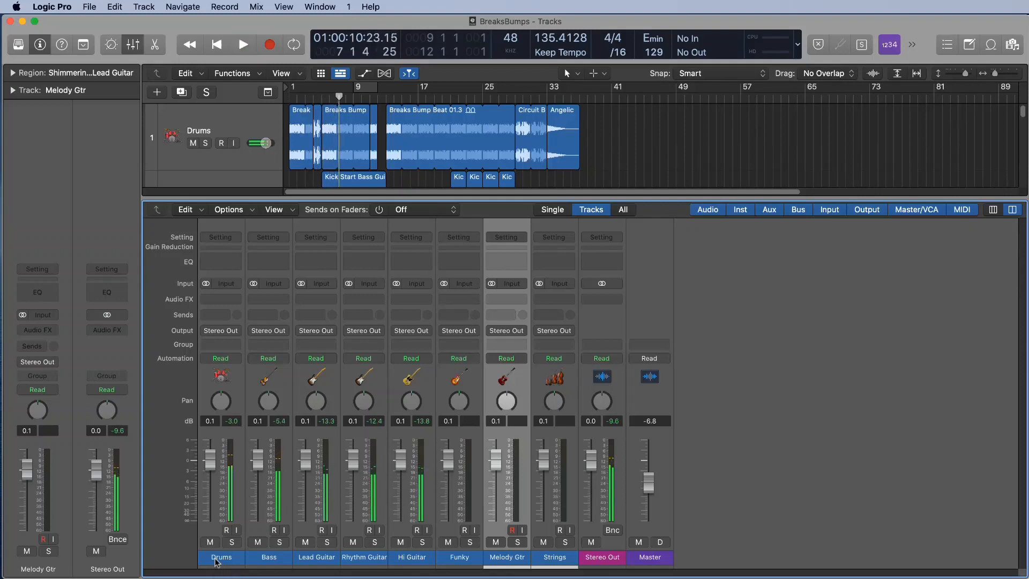
- Lower the Drums through Strings faders together to -1.4 dB, including Stereo Out in the last adjustment down to -0.3 dB
left_click_drag(216, 562, 550, 570)
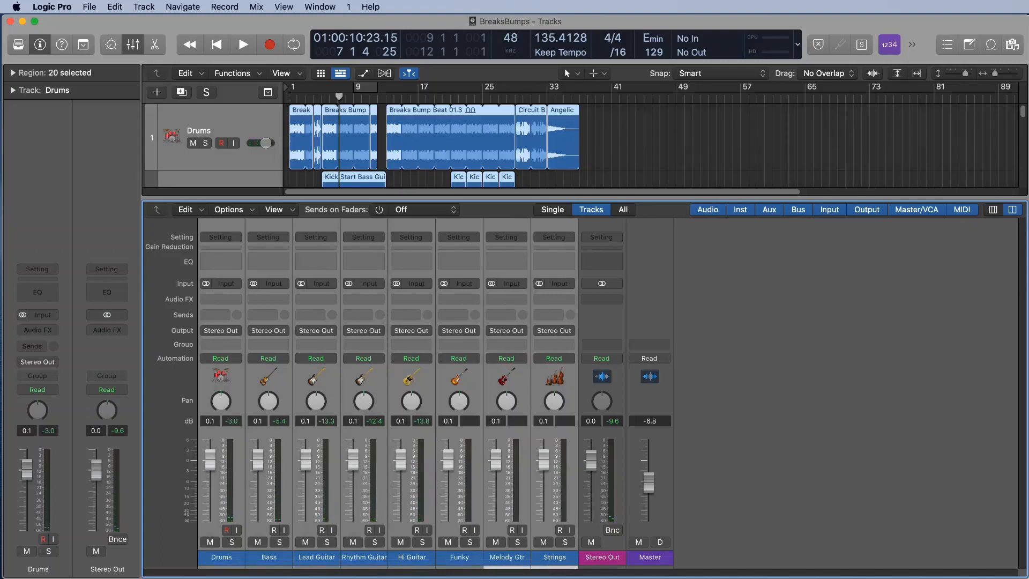
left_click_drag(401, 454, 400, 463)
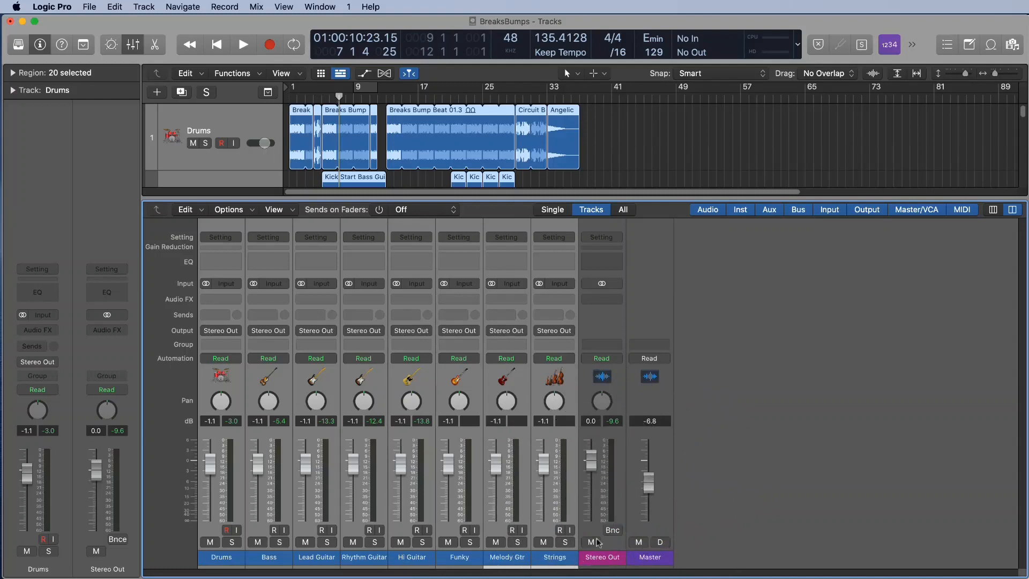
left_click_drag(607, 560, 207, 560)
left_click_drag(210, 477, 210, 478)
left_click(748, 534)
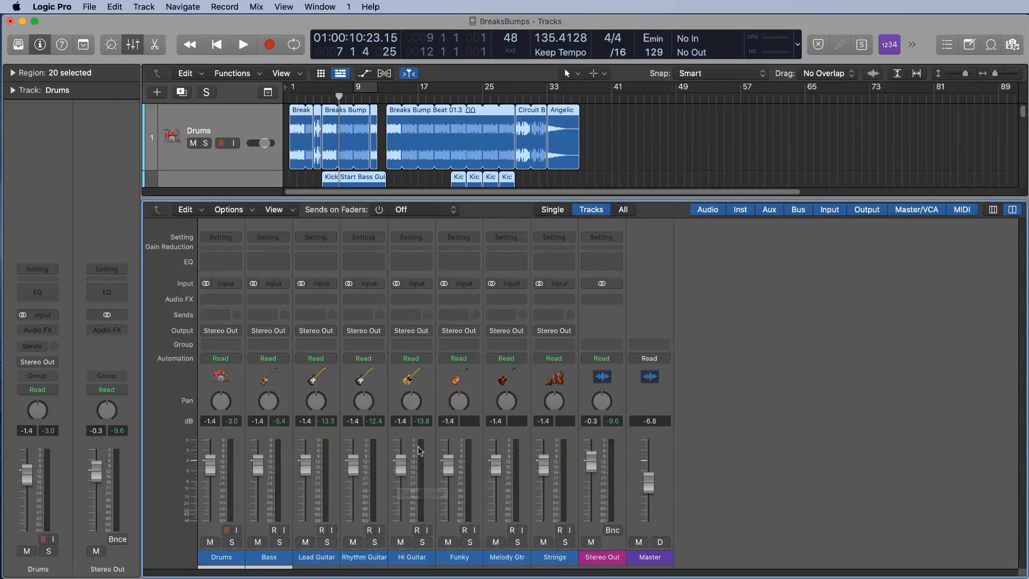
- Play a short passage to check the levels, then reduce the Mixer's height and enlarge it again
key("space")
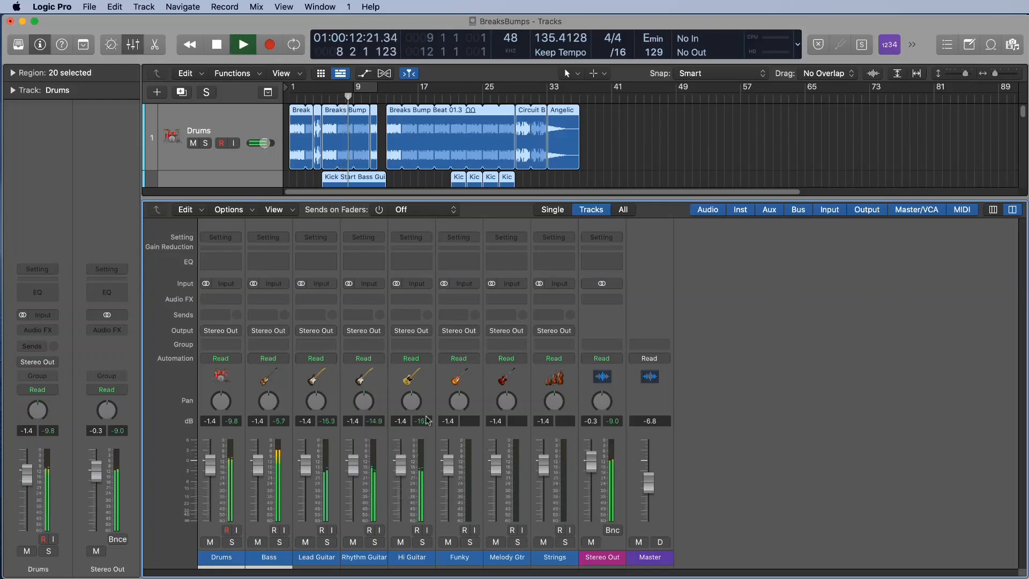
key("space")
left_click_drag(501, 198, 501, 322)
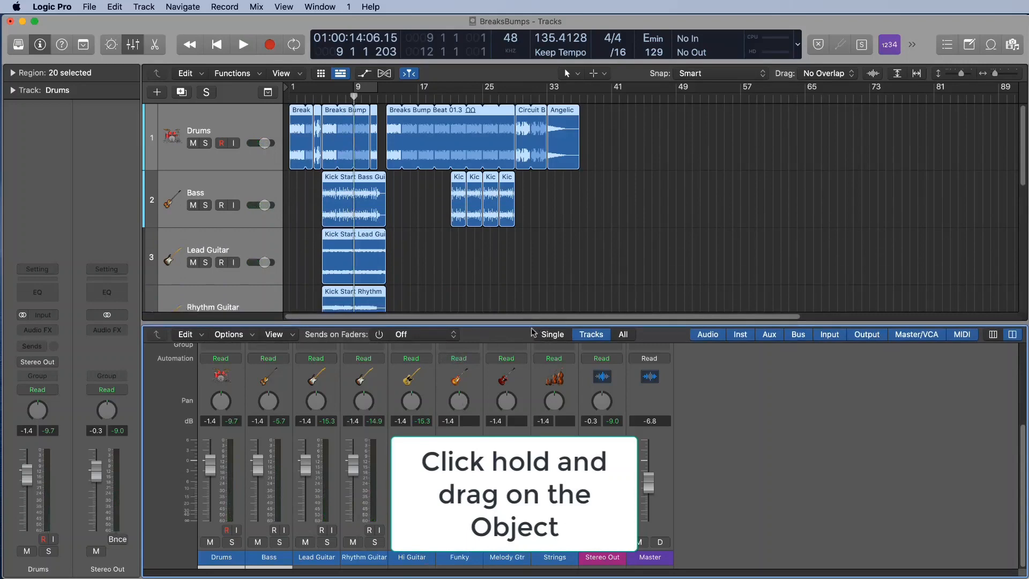
left_click_drag(530, 324, 543, 192)
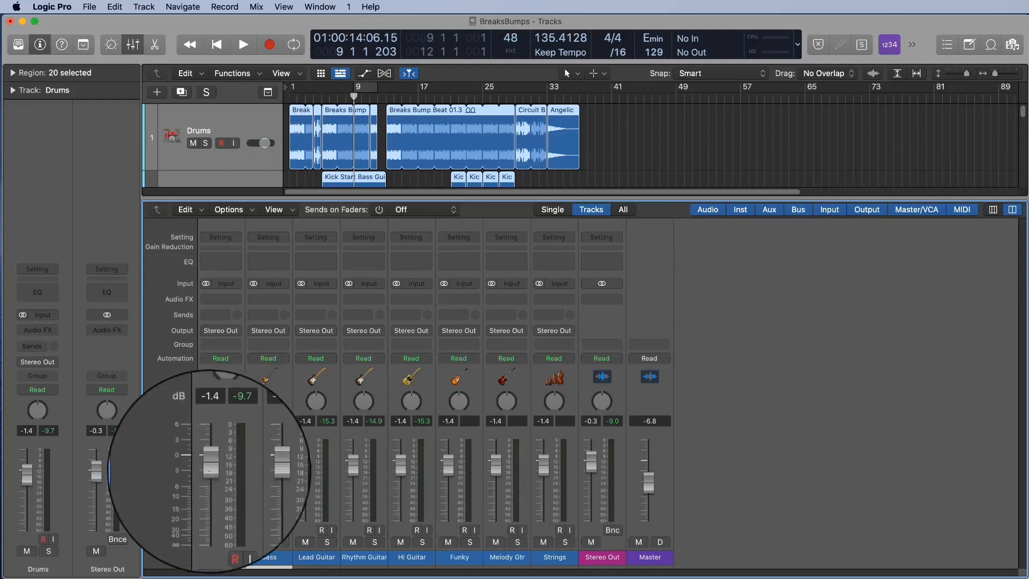
- During playback, balance the faders: Drums at -2.1 dB, Bass at -5.5 dB, Lead Guitar at -3.9 dB and Rhythm Guitar at -3.6 dB
mouse_move(210, 466)
left_mouse_down()
mouse_move(210, 477)
mouse_move(221, 425)
mouse_move(214, 467)
left_mouse_up()
key("space")
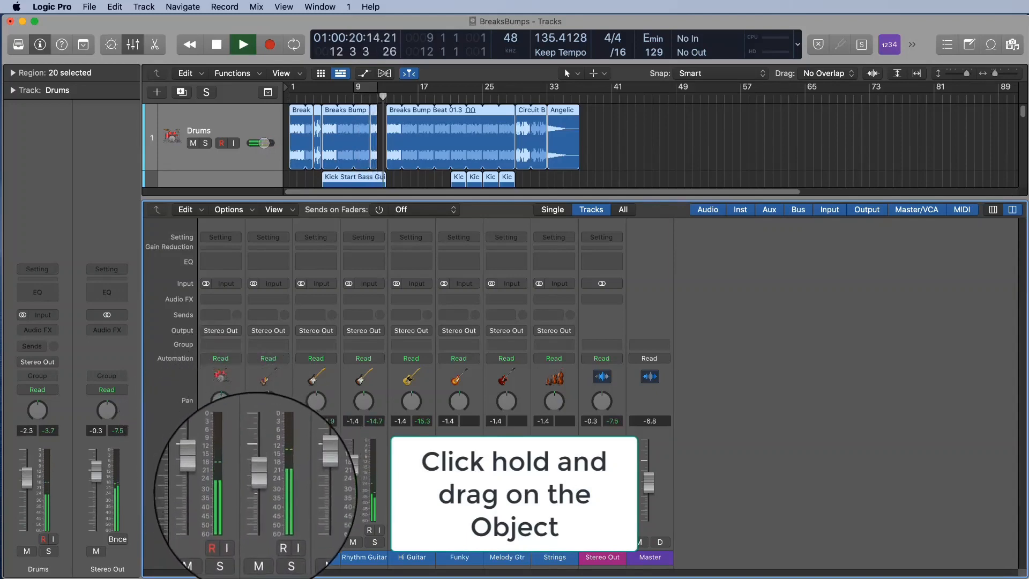
left_click_drag(212, 472, 216, 471)
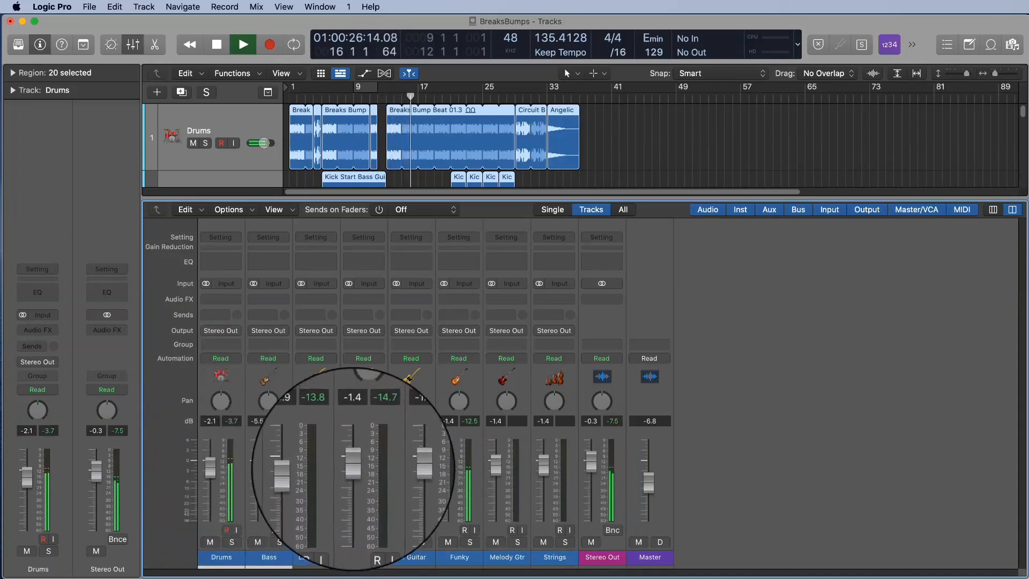
left_click_drag(354, 468, 355, 477)
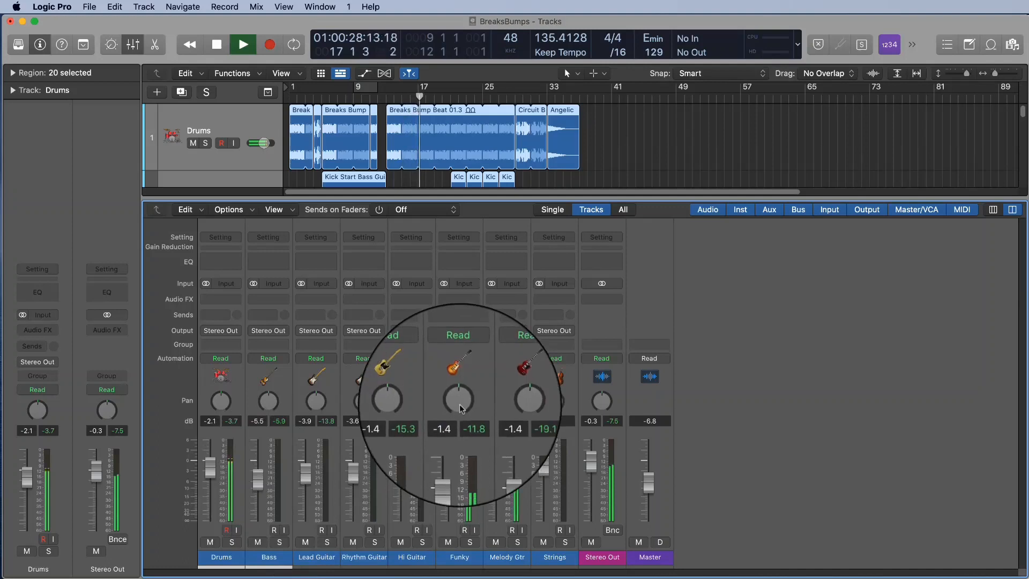
key("space")
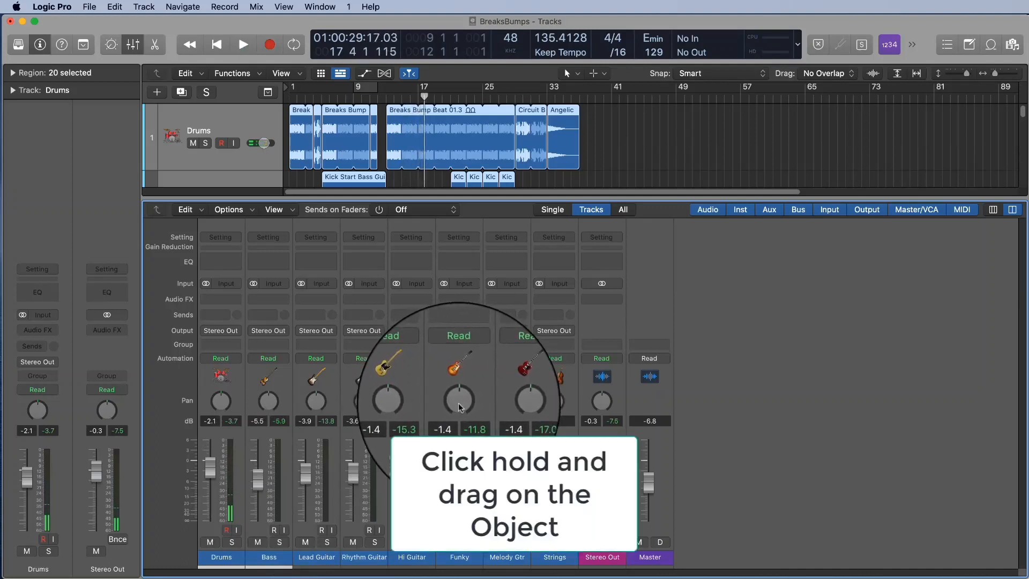
- Play on for a few bars, then switch the Funky track to Stereo Pan and pan it to -31
key("space")
left_click_drag(453, 474, 453, 401)
key("space")
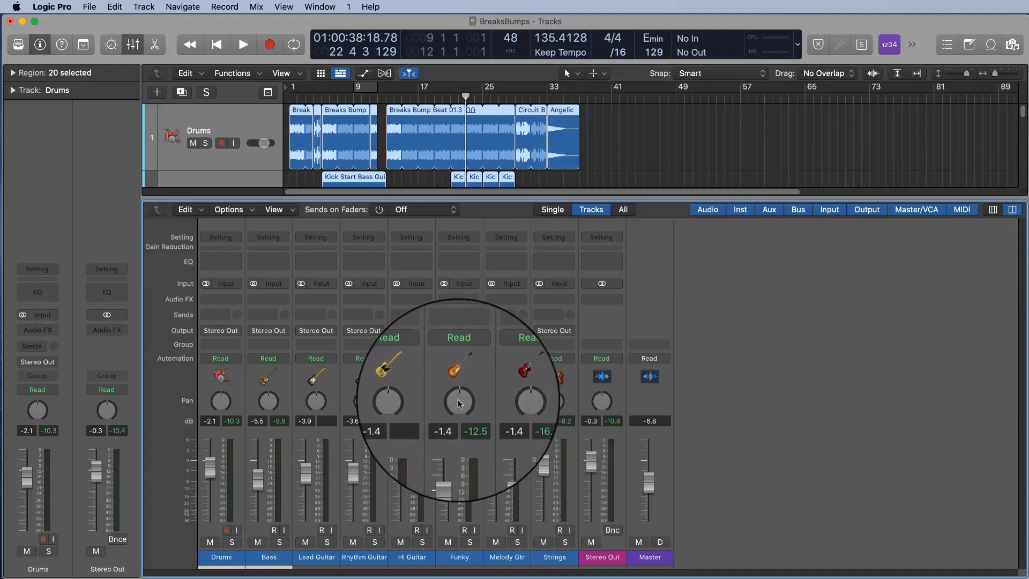
right_click(459, 403)
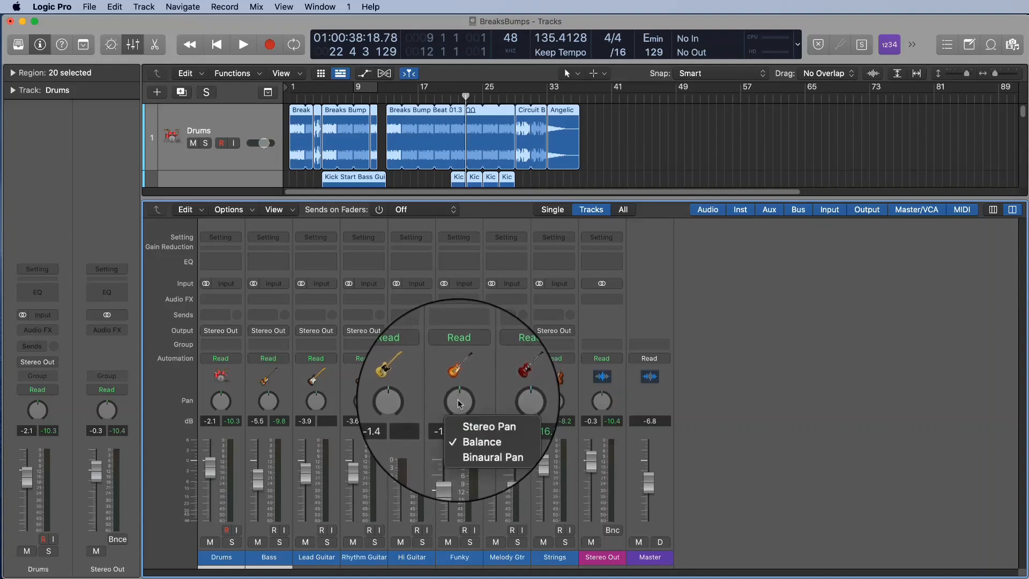
left_click(474, 423)
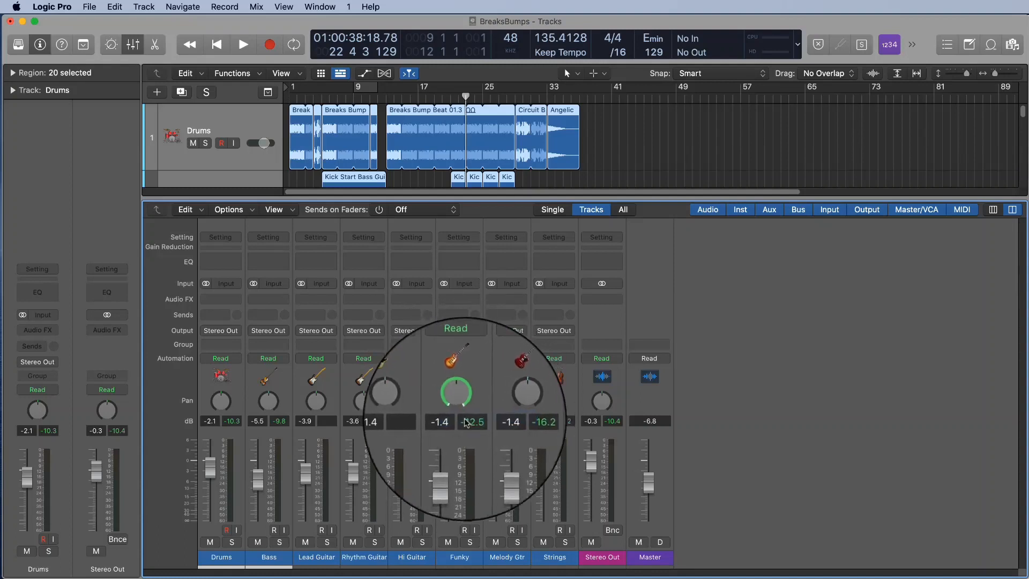
left_click_drag(452, 391, 456, 430)
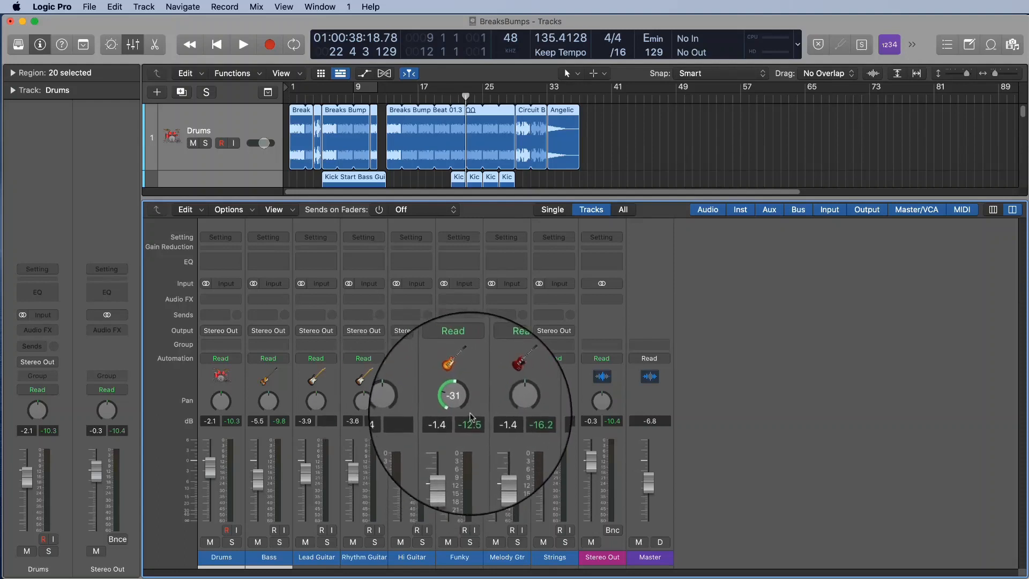
- Play the Funky track soloed, bring its pan back near centre, and try Balance mode at +1
key("space")
left_click(470, 542)
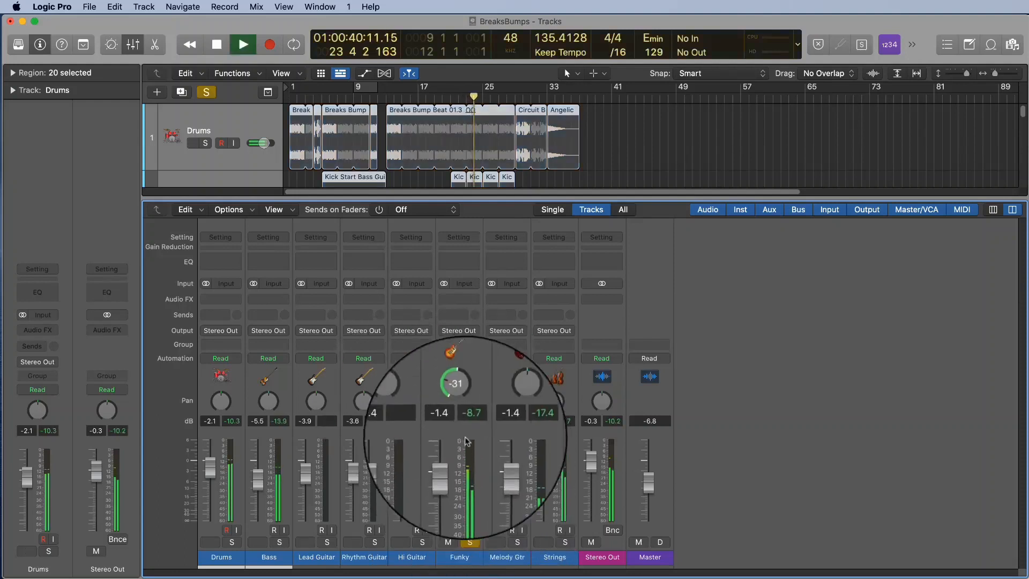
mouse_move(456, 395)
left_mouse_down()
mouse_move(477, 344)
mouse_move(459, 409)
left_mouse_up()
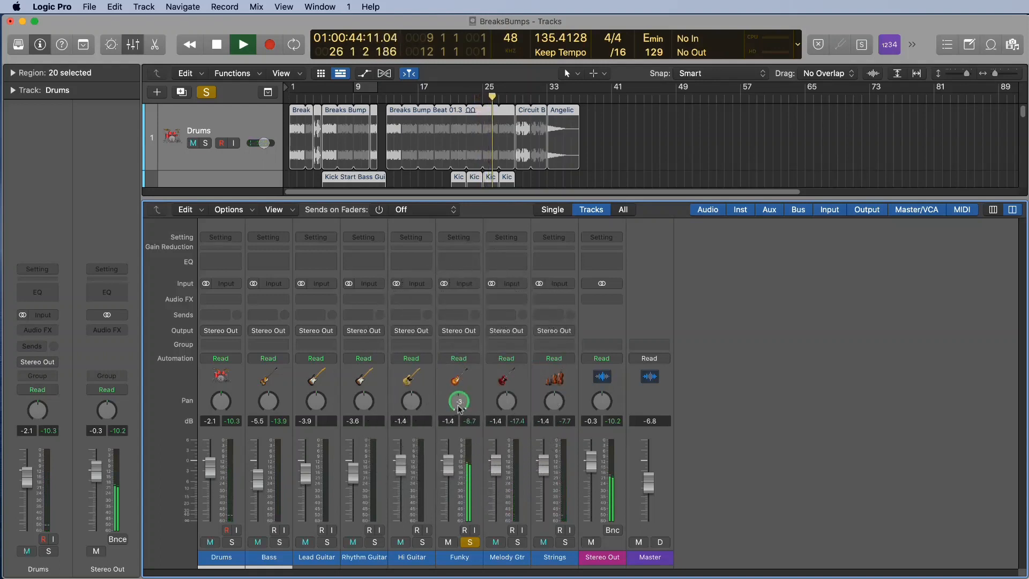
right_click(460, 409)
left_click(465, 428)
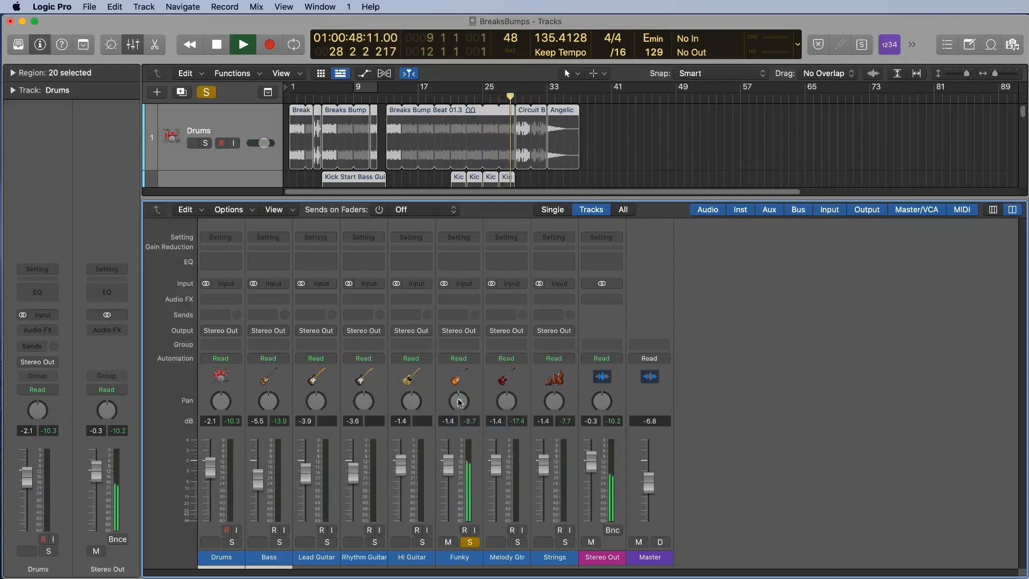
mouse_move(460, 403)
left_mouse_down()
mouse_move(460, 490)
mouse_move(497, 286)
mouse_move(462, 483)
mouse_move(460, 398)
left_mouse_up()
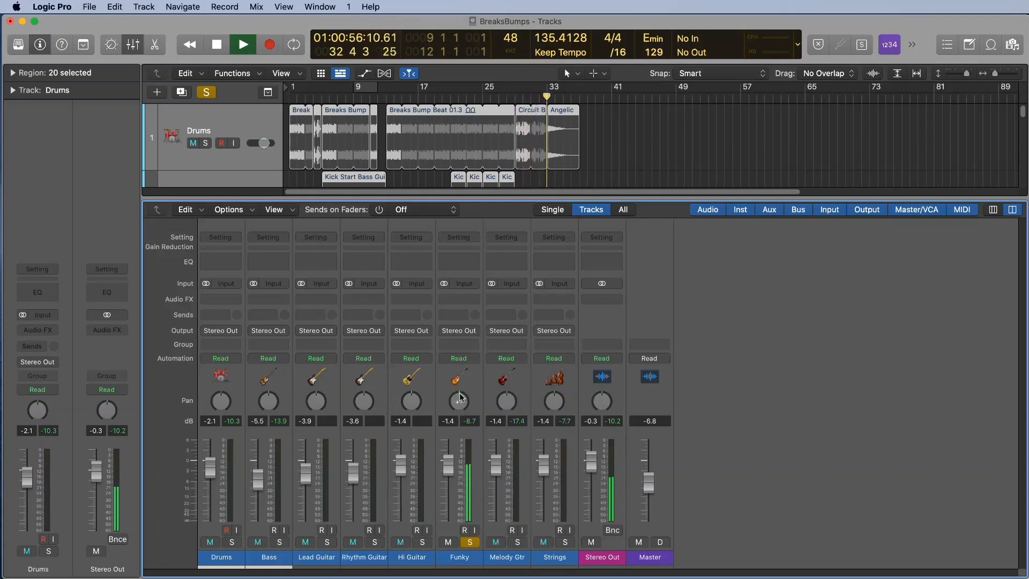
key("space")
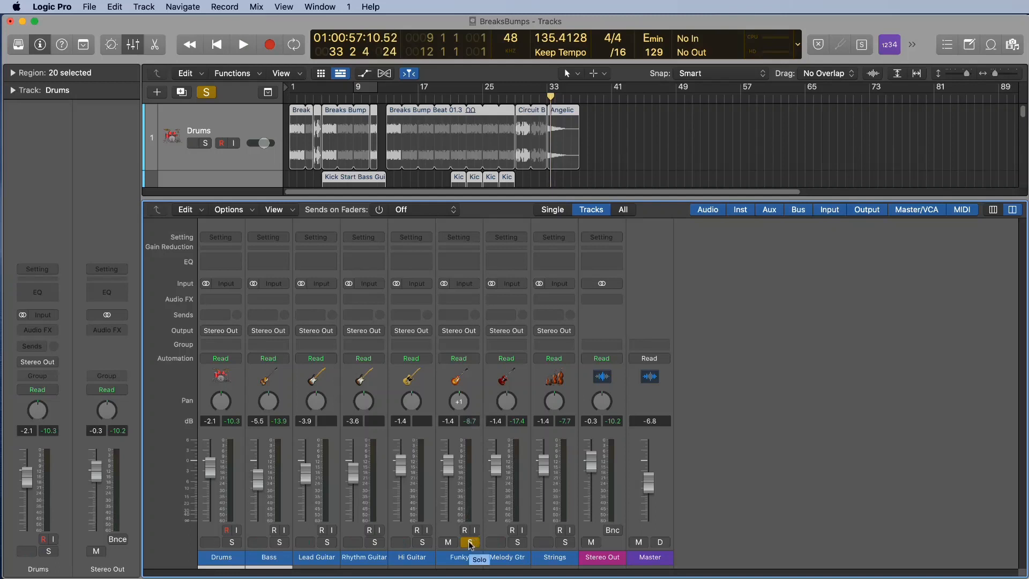
- Switch the Funky track back to Stereo Pan, pan it to -28, and turn off its solo
right_click(459, 403)
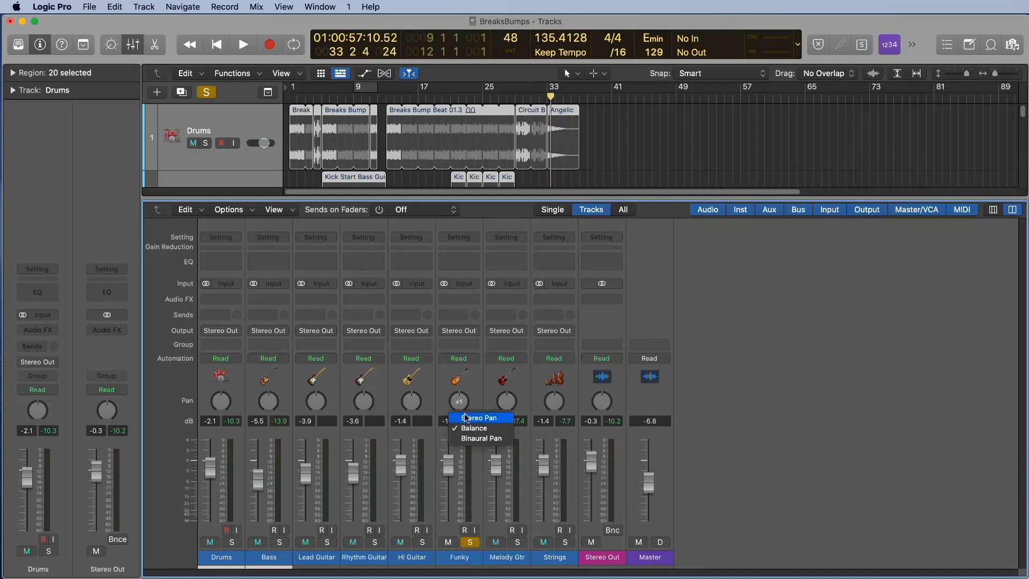
left_click(466, 417)
left_click_drag(459, 407, 459, 420)
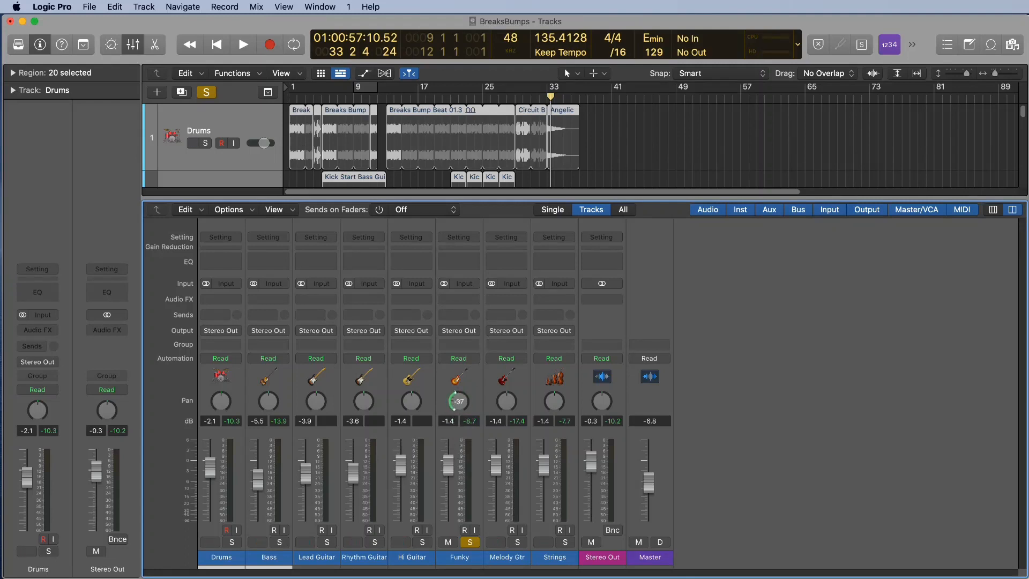
left_click_drag(458, 401, 451, 405)
mouse_move(459, 401)
left_mouse_down()
mouse_move(459, 387)
mouse_move(459, 423)
mouse_move(459, 385)
mouse_move(459, 414)
mouse_move(474, 421)
mouse_move(467, 395)
mouse_move(459, 417)
mouse_move(455, 405)
left_mouse_up()
left_click(471, 542)
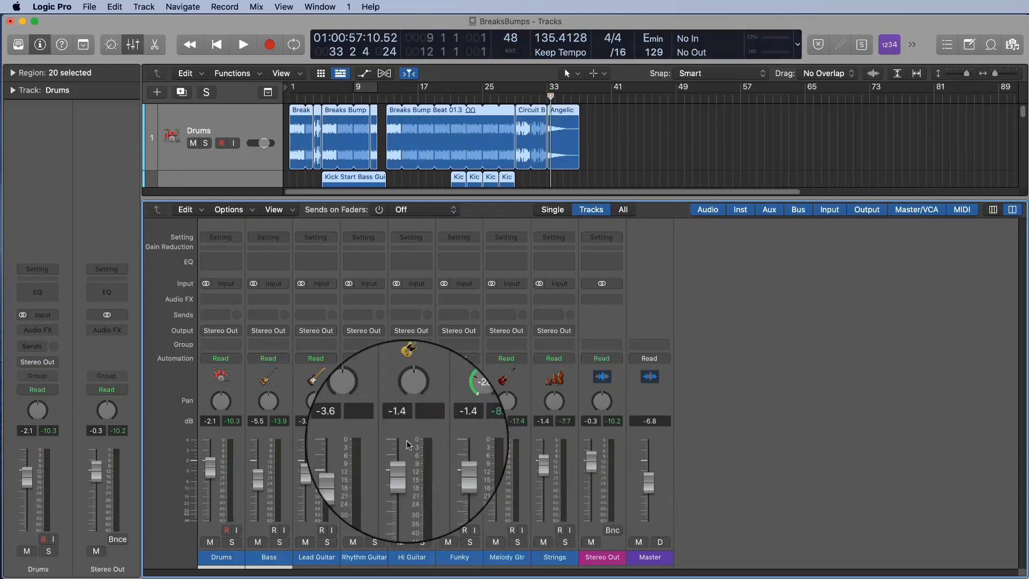
- Pan Lead Guitar to -20 and Rhythm Guitar to +23, and lower Rhythm Guitar to -4.6 dB
right_click(316, 402)
left_click(314, 405)
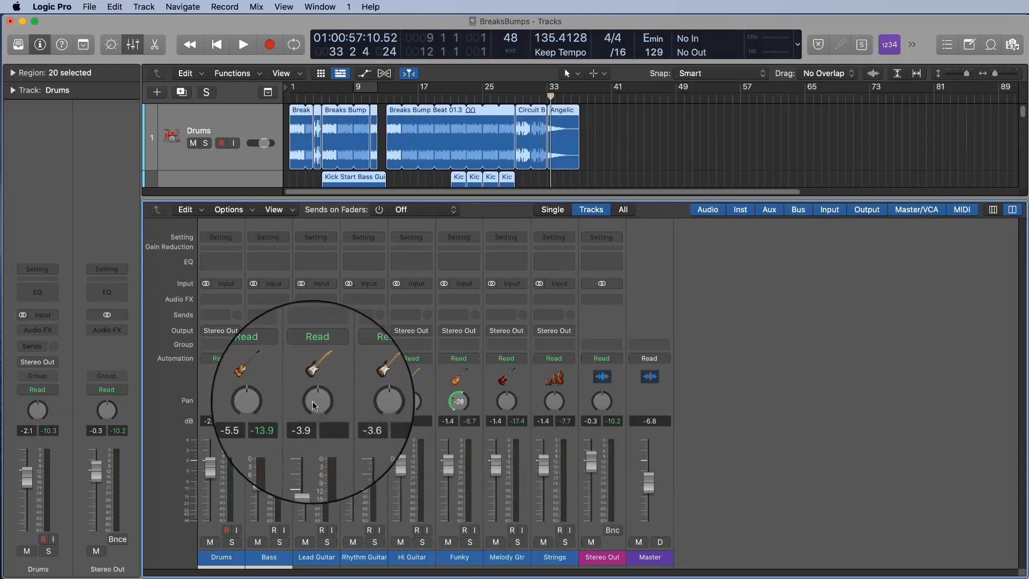
left_click_drag(312, 401, 364, 379)
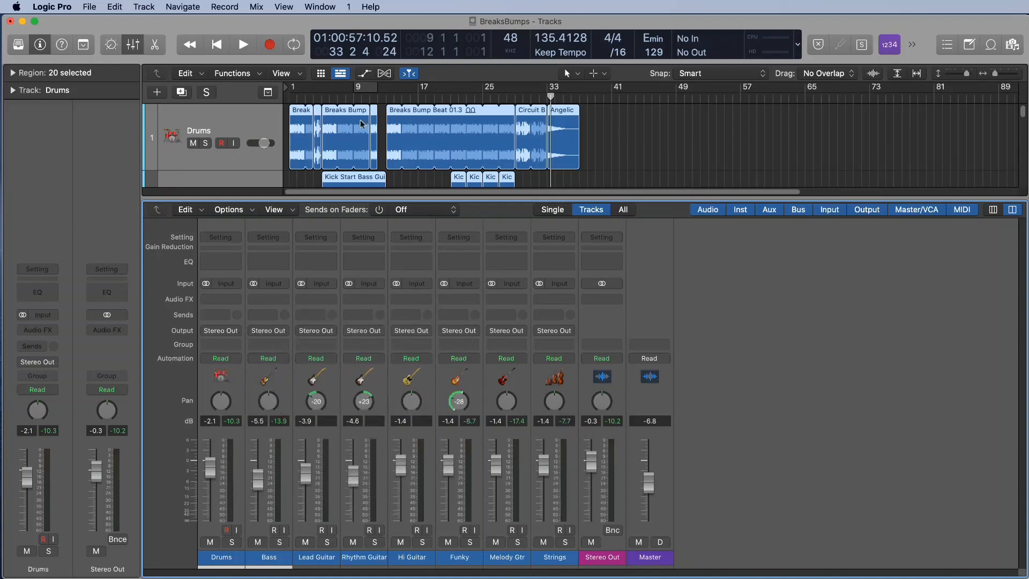
- While playing from around bar 5, widen Lead Guitar to -29 and Rhythm Guitar to +29, setting Rhythm Guitar to -4.7 dB and Hi Guitar to -3.3 dB
double_click(325, 98)
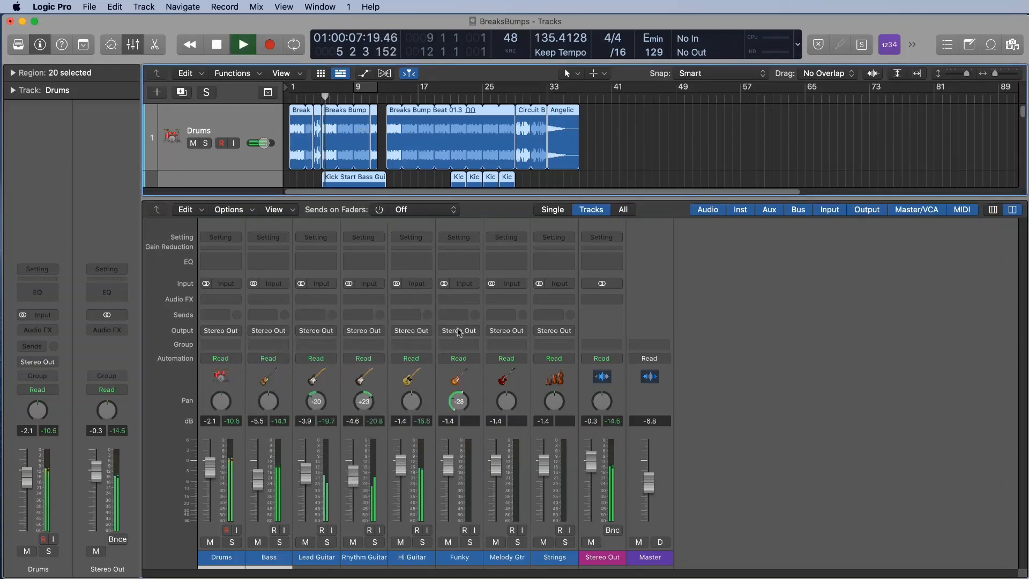
left_click(354, 481)
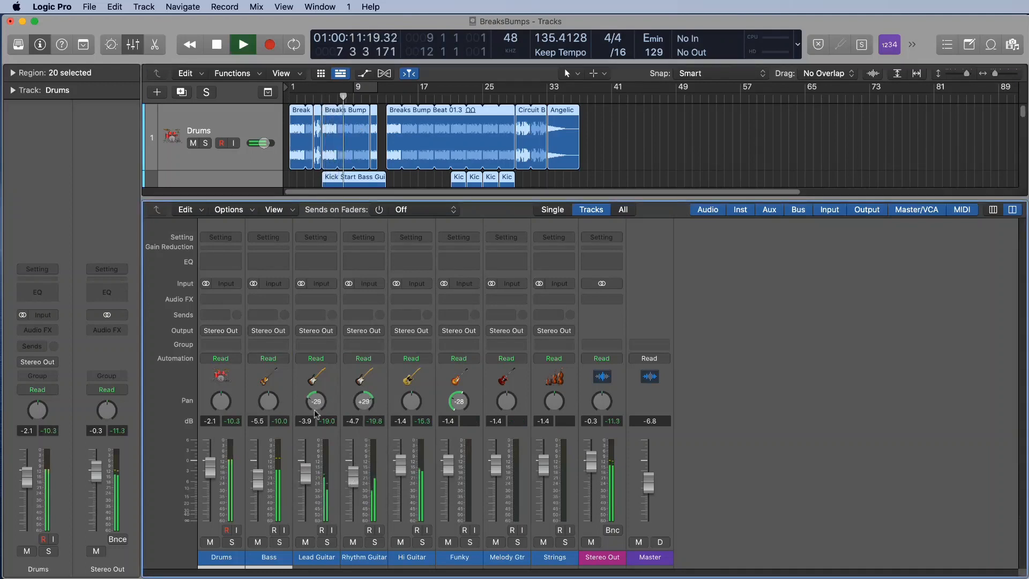
left_click_drag(403, 474, 404, 481)
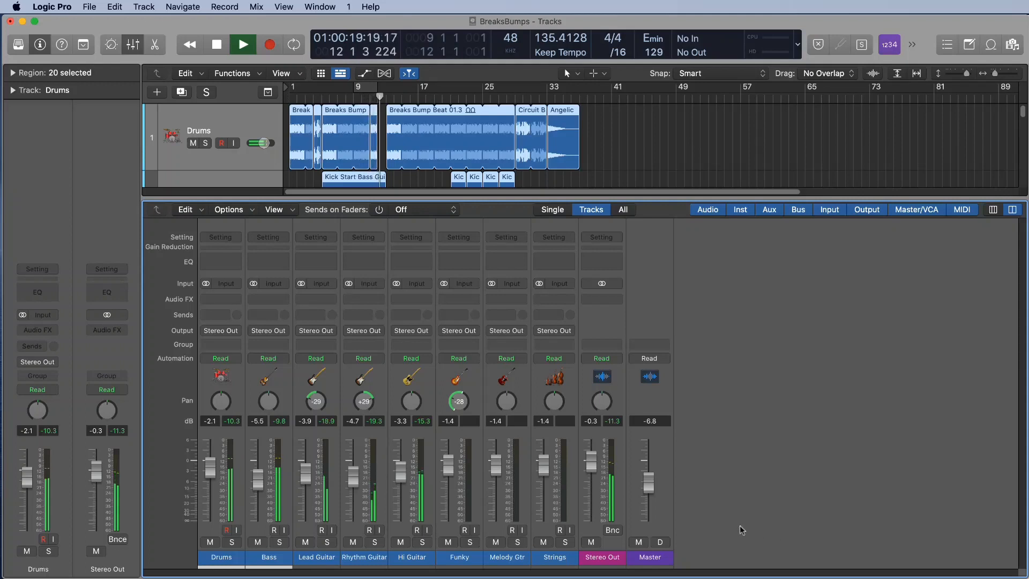
key("space")
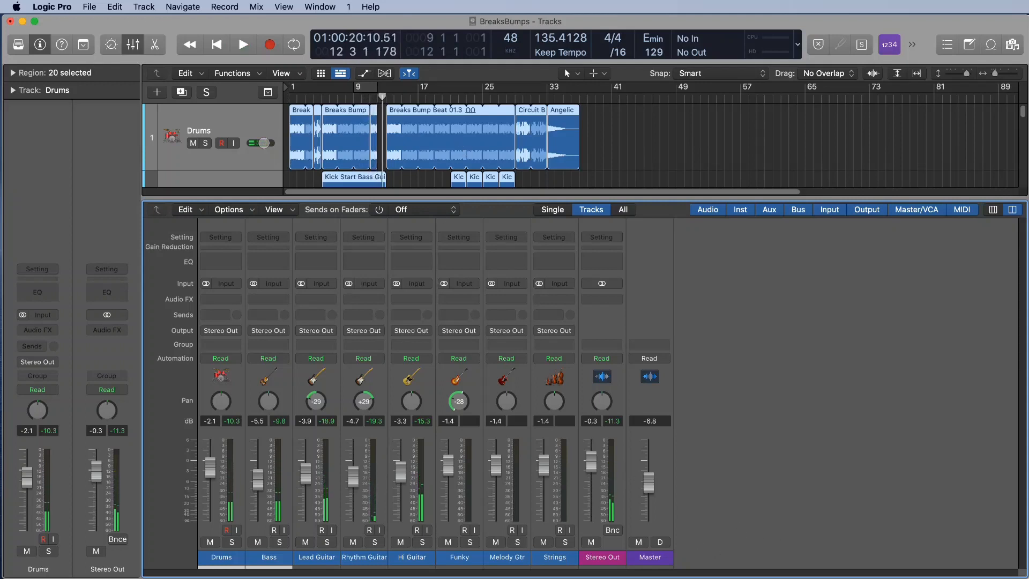
- Play from around bar 21 and set the Melody Gtr track to Stereo Pan at +31
left_click(453, 97)
key("space")
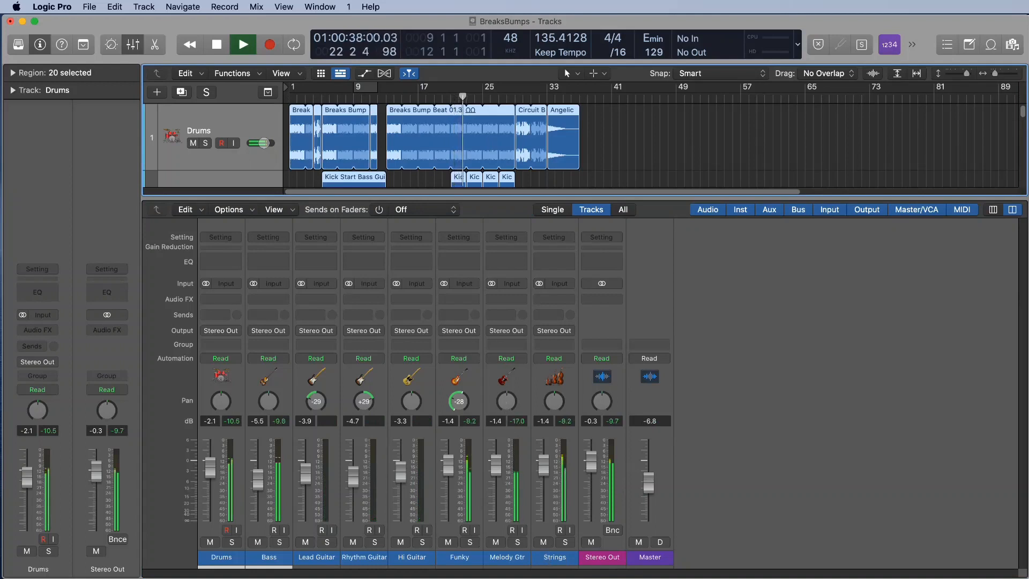
left_click_drag(507, 403, 518, 370)
right_click(509, 411)
left_click(505, 408)
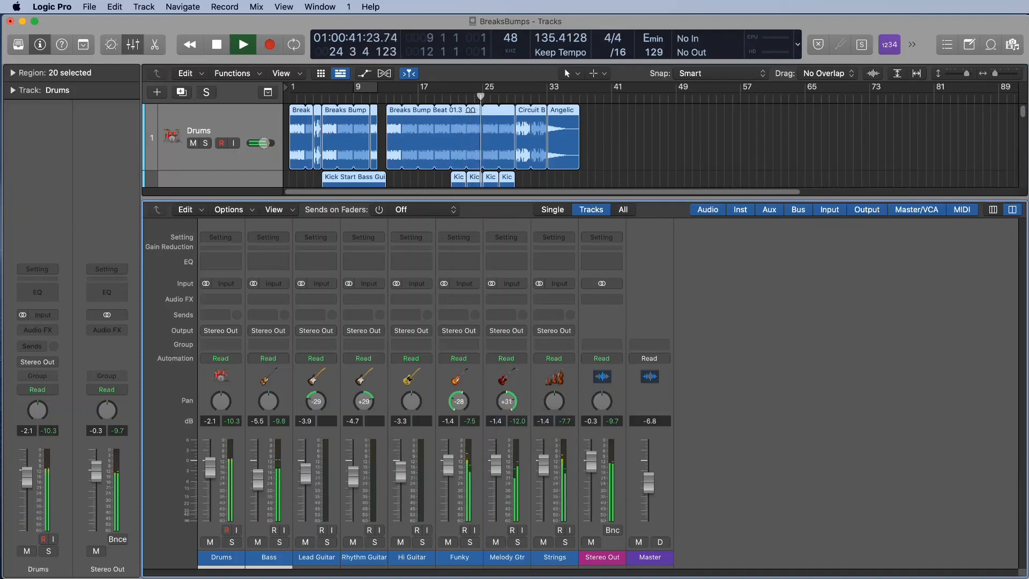
- Lower Funky to -2.3 dB, Melody Gtr to -2.8 dB and Strings to -3.2 dB, and set Strings to Stereo Pan at +12
left_click_drag(498, 468, 543, 483)
right_click(552, 408)
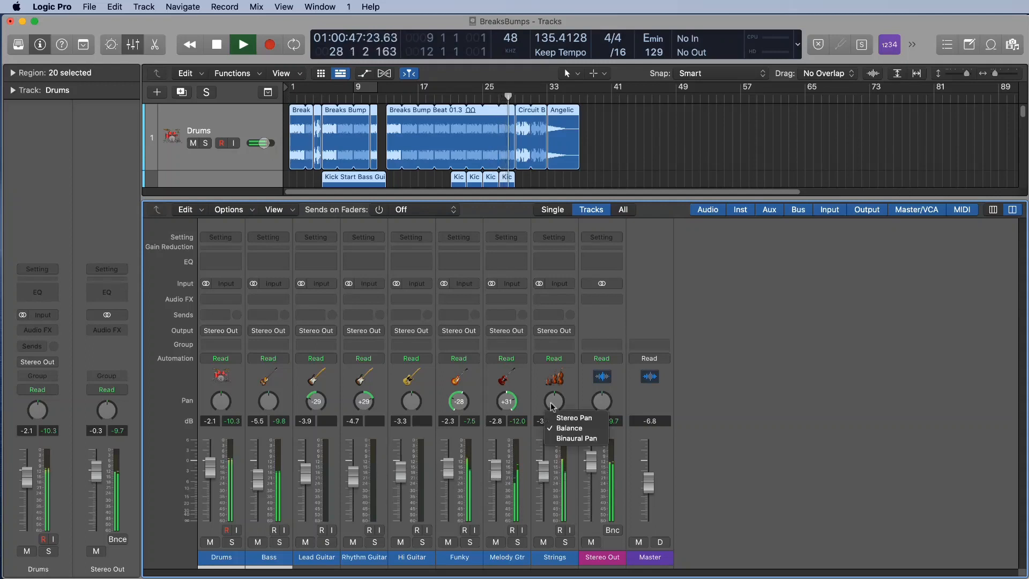
left_click(553, 419)
left_click_drag(548, 408, 548, 407)
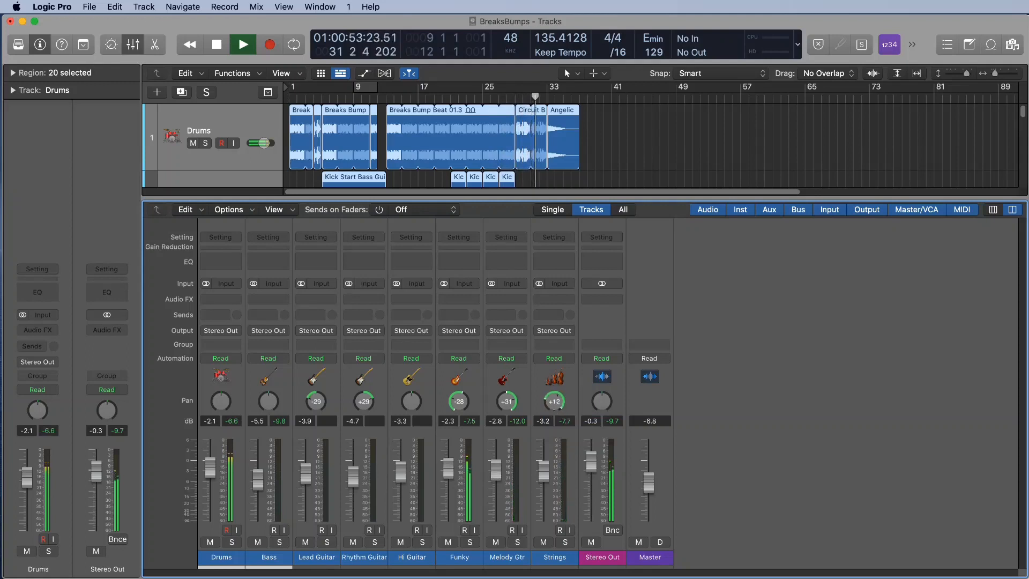
- Replay from bar 25 while panning Strings to +19 and lowering Melody Gtr to -3.6 dB, and stop playback
key("space")
left_click(490, 92)
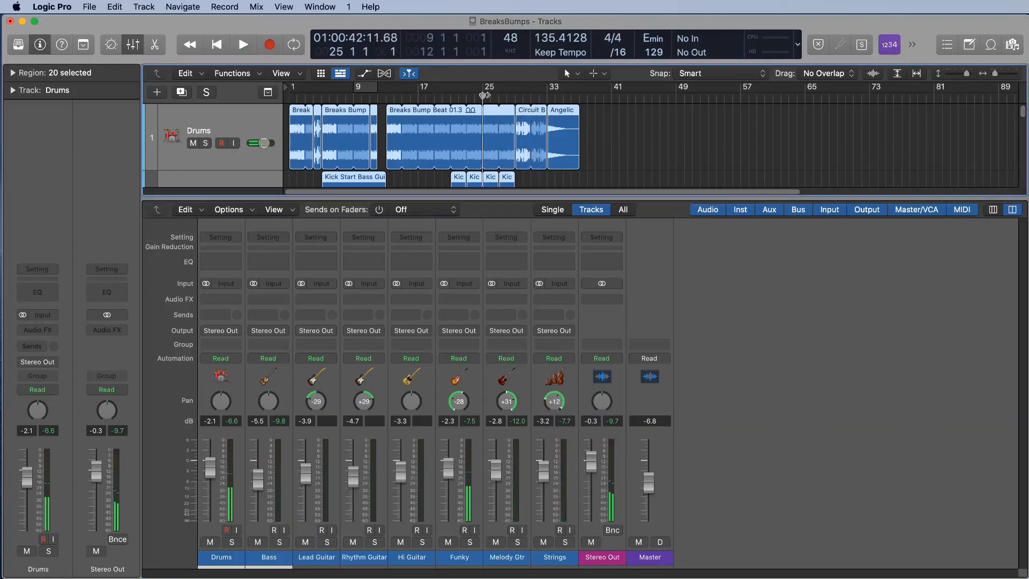
key("space")
left_click_drag(551, 408, 552, 402)
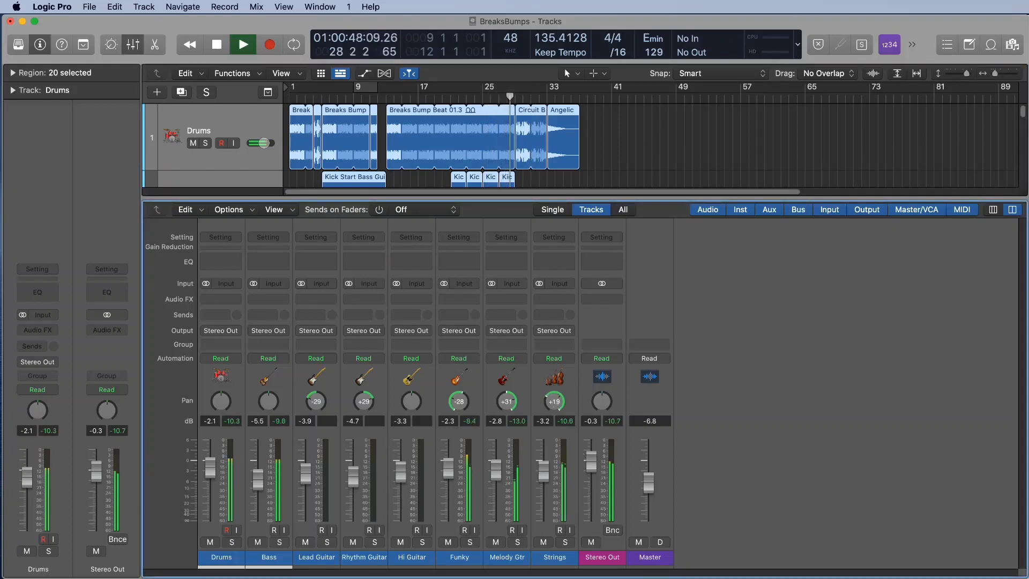
key("space")
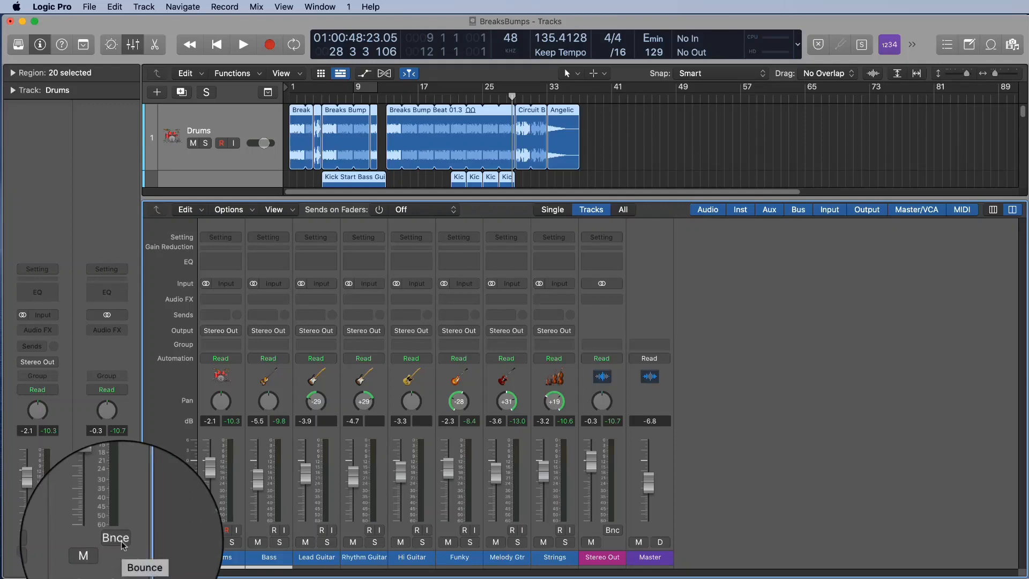
- Hide and reshow the Inspector, and open the Bounce dialog from the Stereo Out channel strip and cancel it
key("i")
key("i")
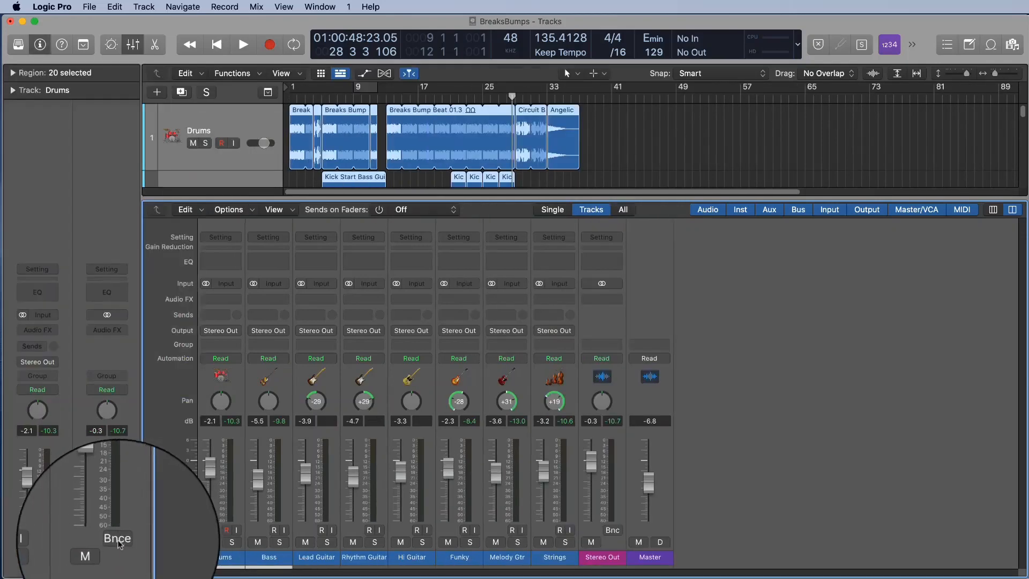
left_click(116, 540)
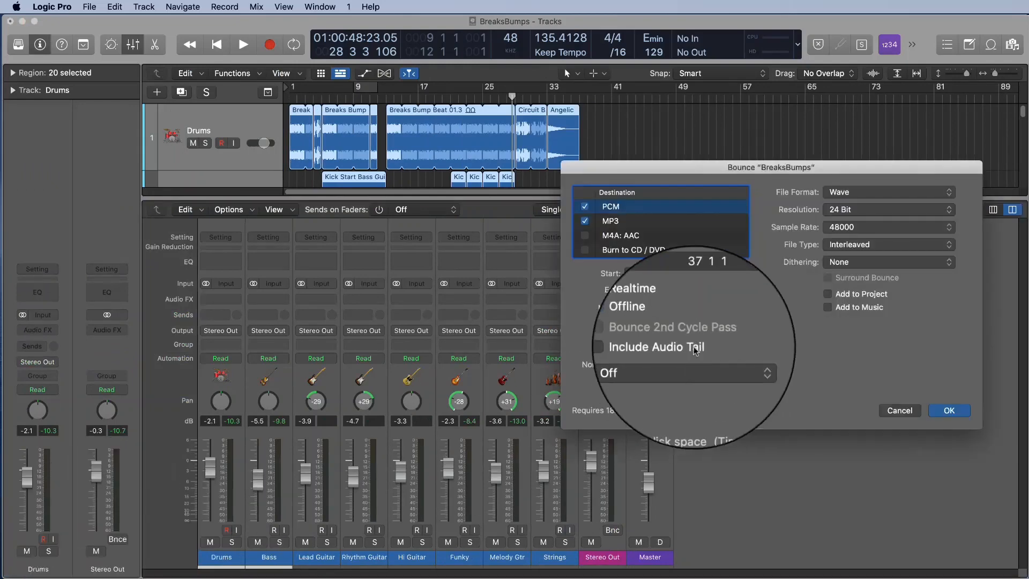
left_click(899, 410)
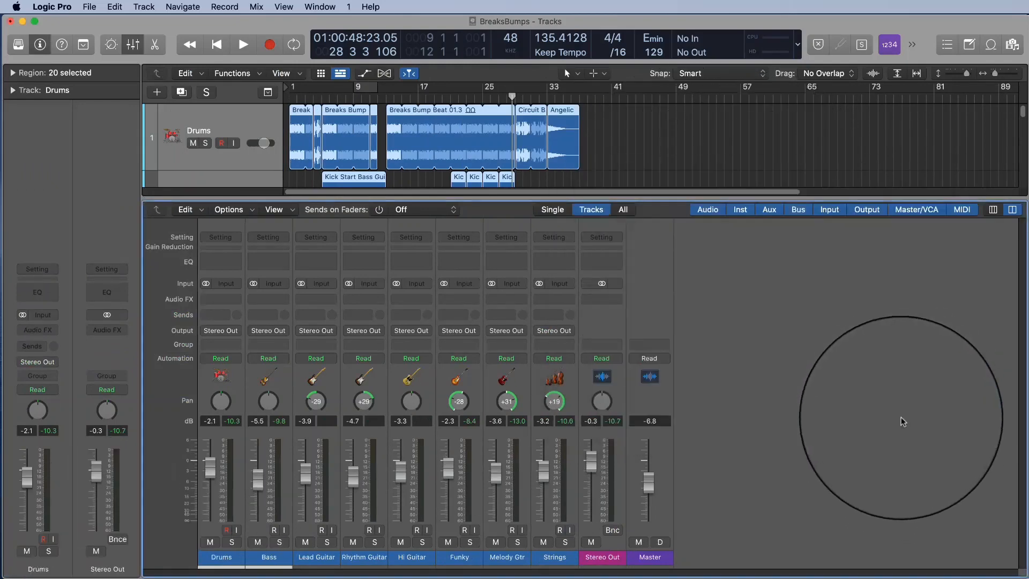
left_click(615, 535)
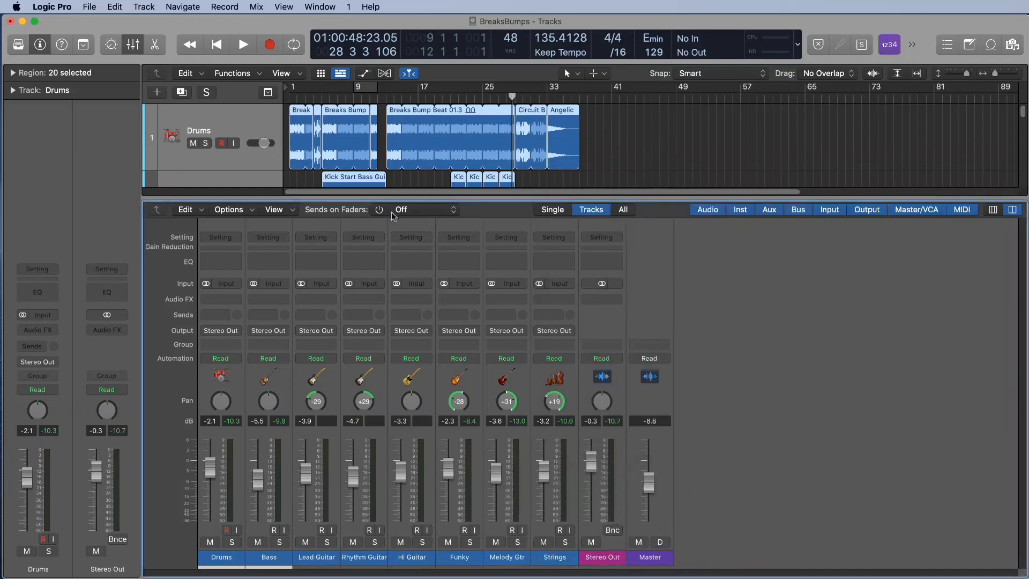
- Open the project's Bounce dialog and enable the M4A: AAC destination alongside PCM and MP3, switching Burn to CD / DVD on and off again
left_click(88, 7)
mouse_move(133, 278)
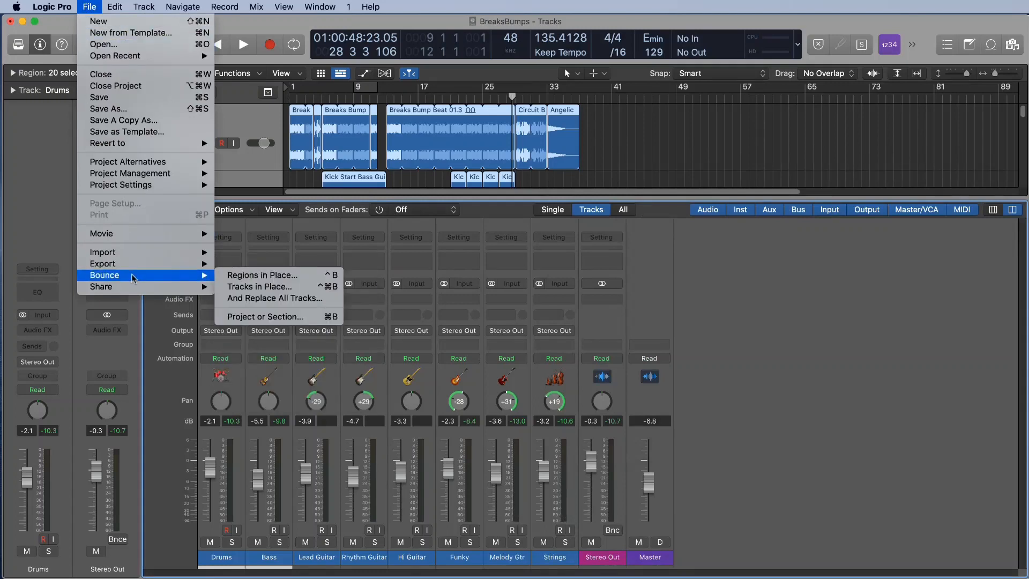
left_click(258, 321)
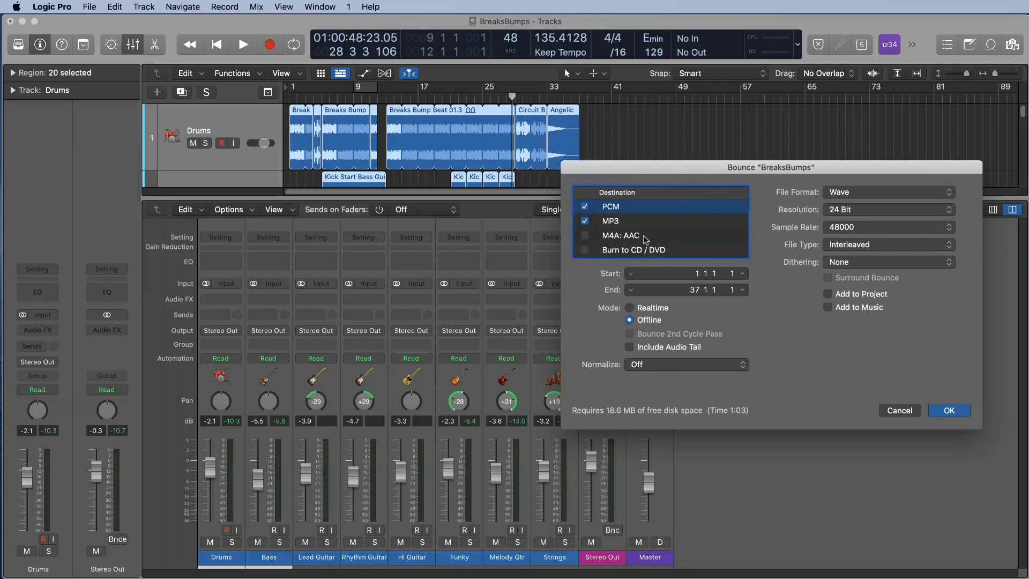
left_click(586, 223)
left_click(585, 236)
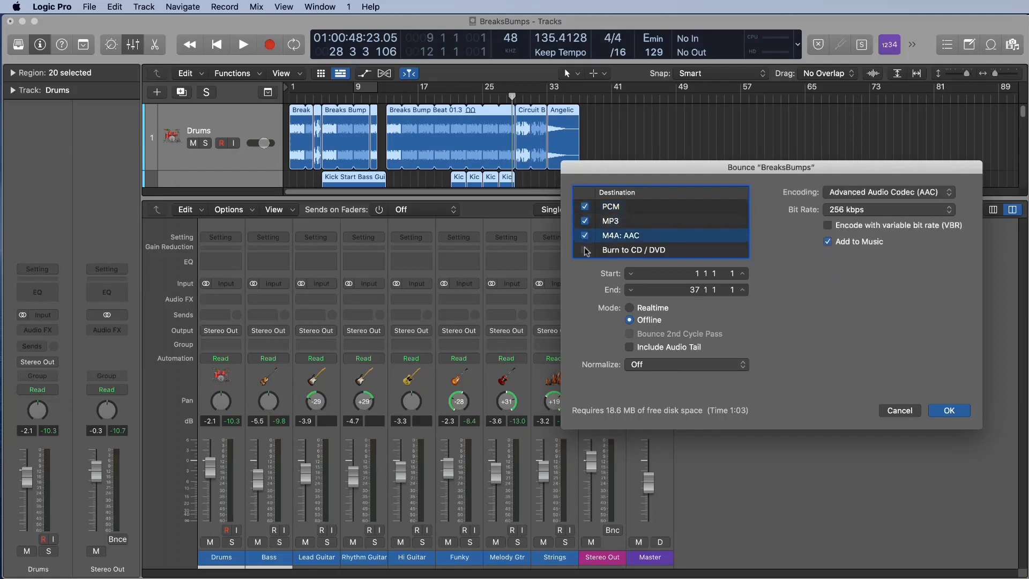
left_click(585, 250)
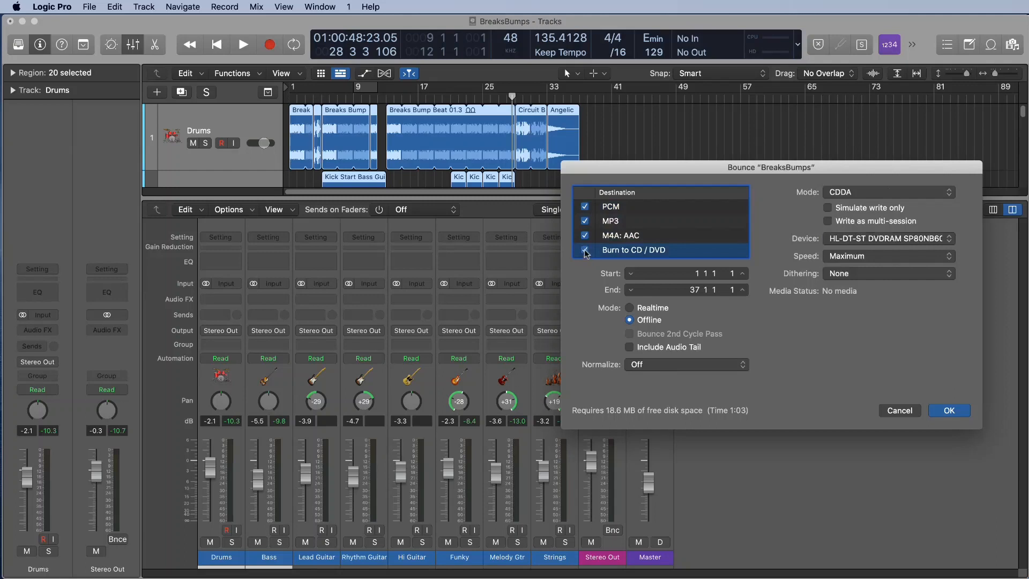
left_click(585, 251)
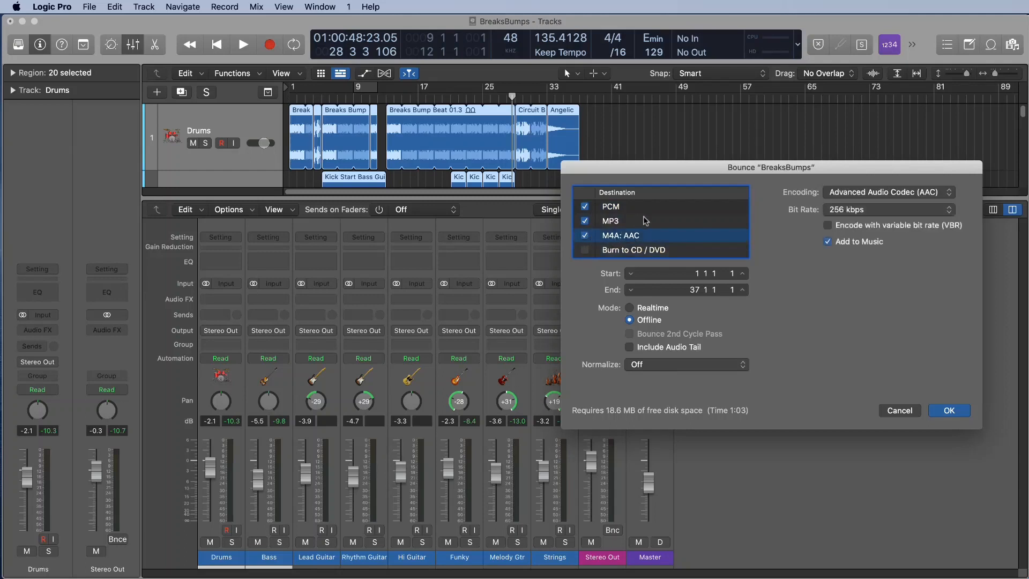
- Configure the PCM bounce for CD quality with a 44100 sample rate, 16 Bit resolution and UV22HR dithering
left_click(627, 207)
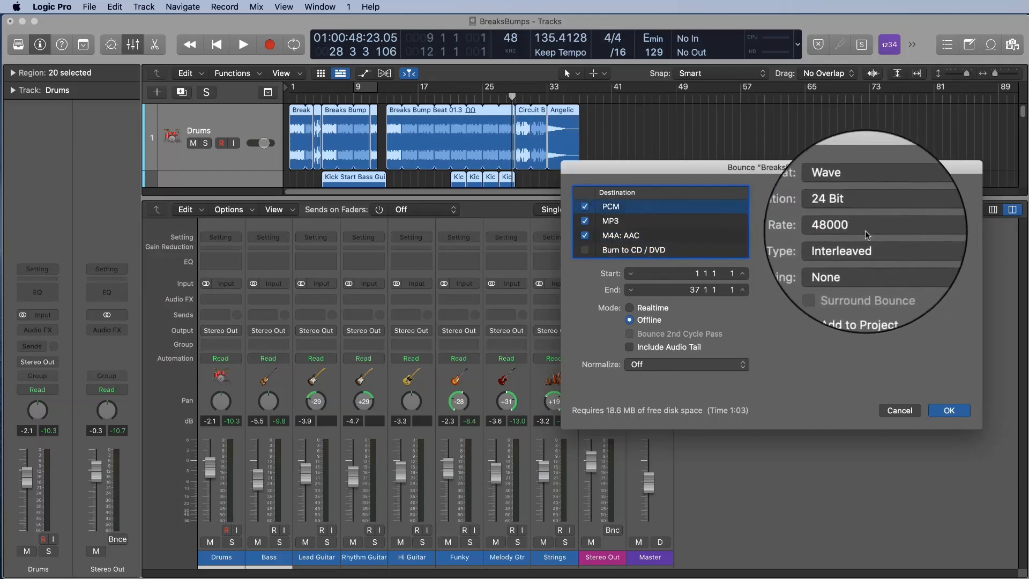
left_click(858, 225)
left_click(855, 217)
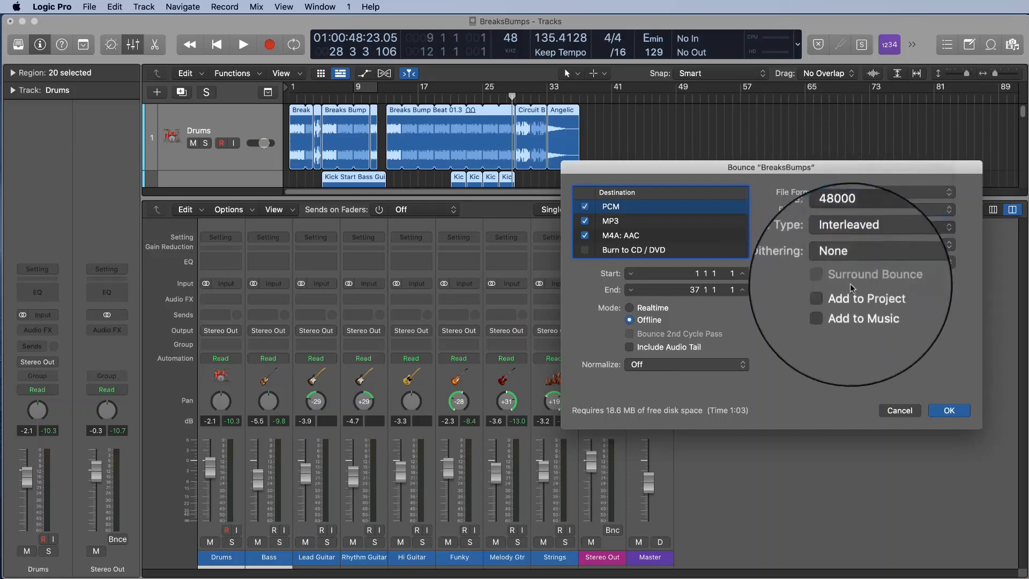
left_click(860, 210)
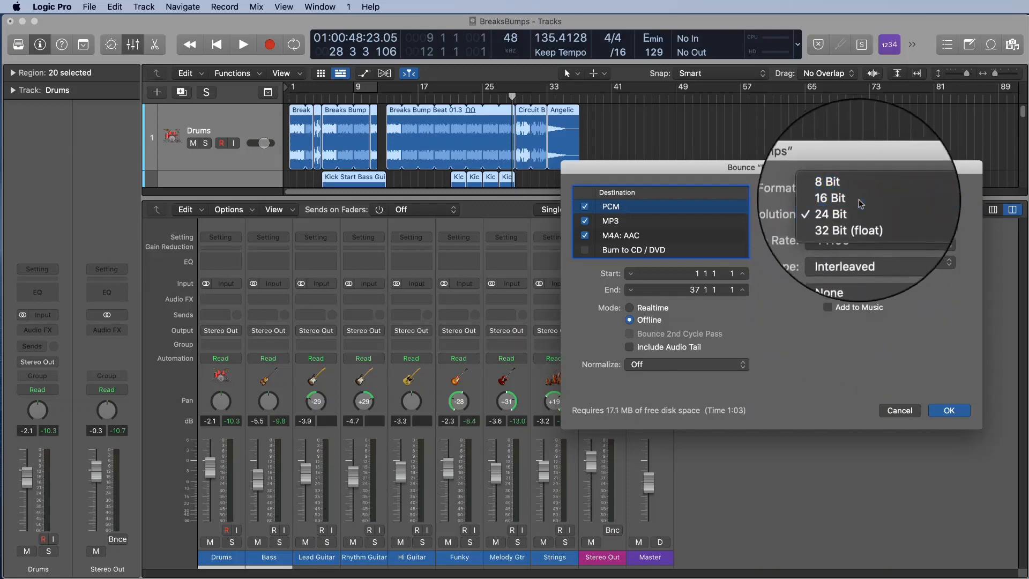
left_click(836, 194)
left_click(862, 265)
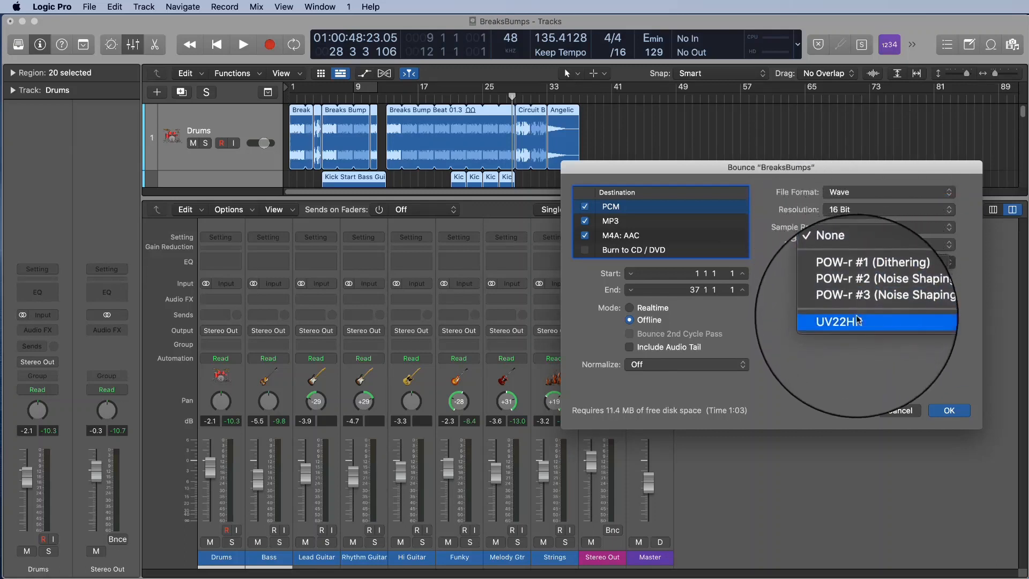
left_click(858, 320)
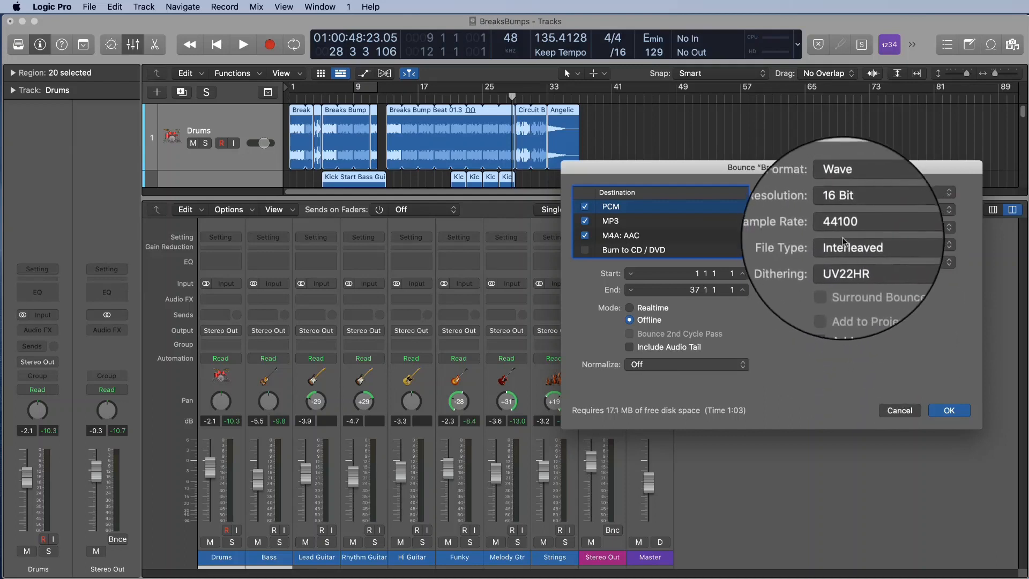
- Set the PCM bounce's dithering to None, its resolution to 24 Bit and its sample rate to 48000
left_click(888, 266)
left_click(892, 234)
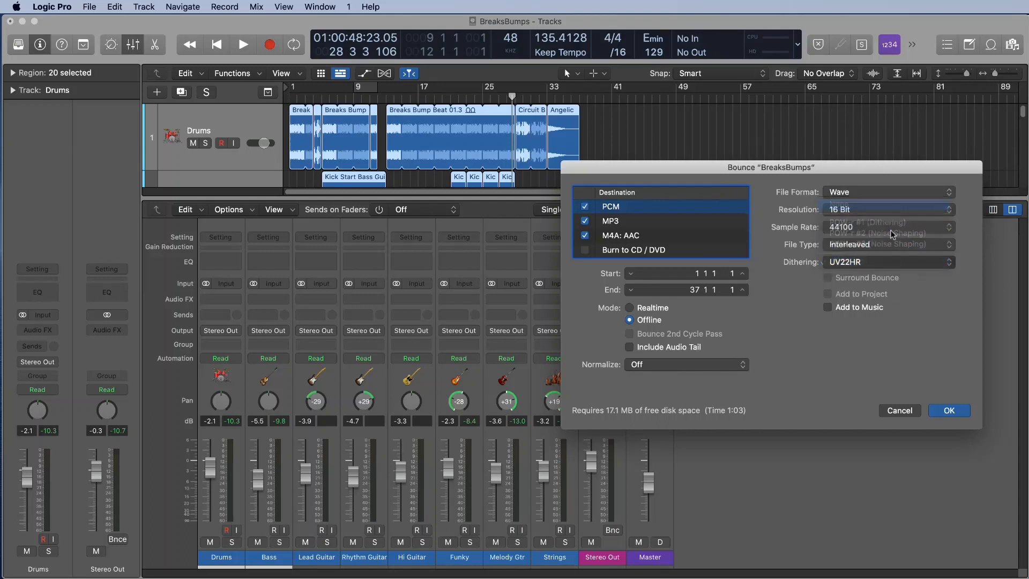
left_click(879, 209)
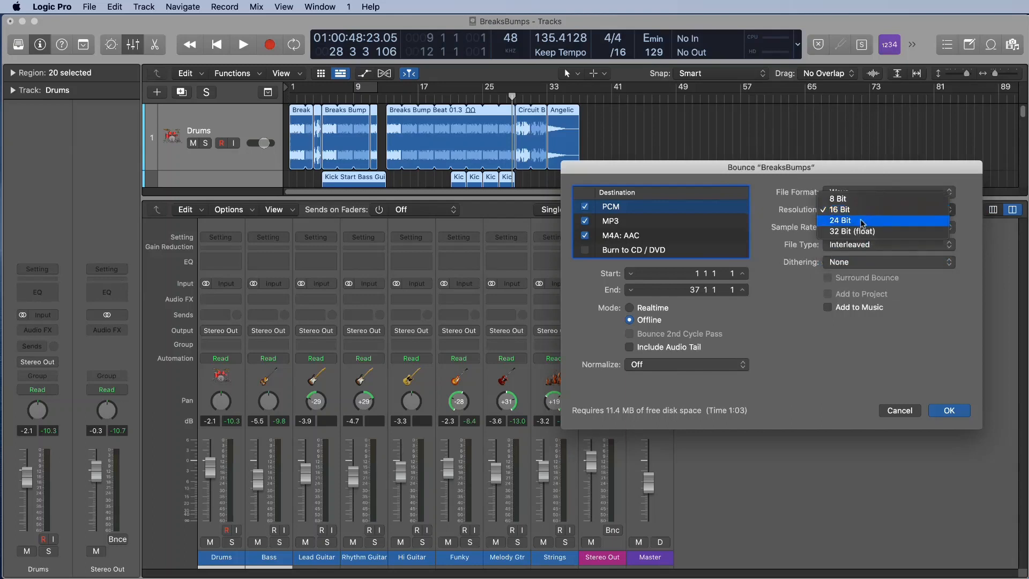
left_click(861, 221)
left_click(867, 227)
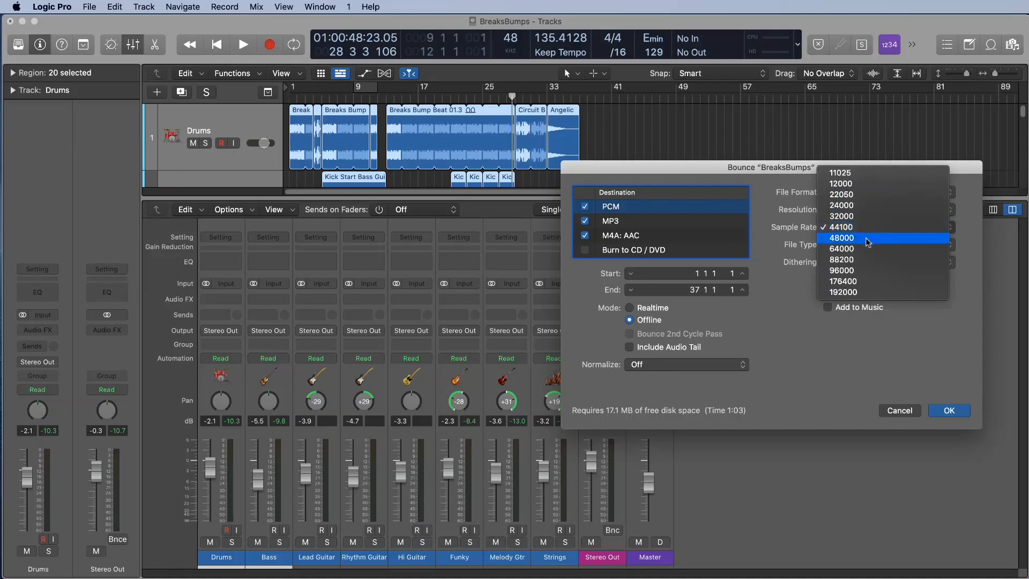
left_click(867, 242)
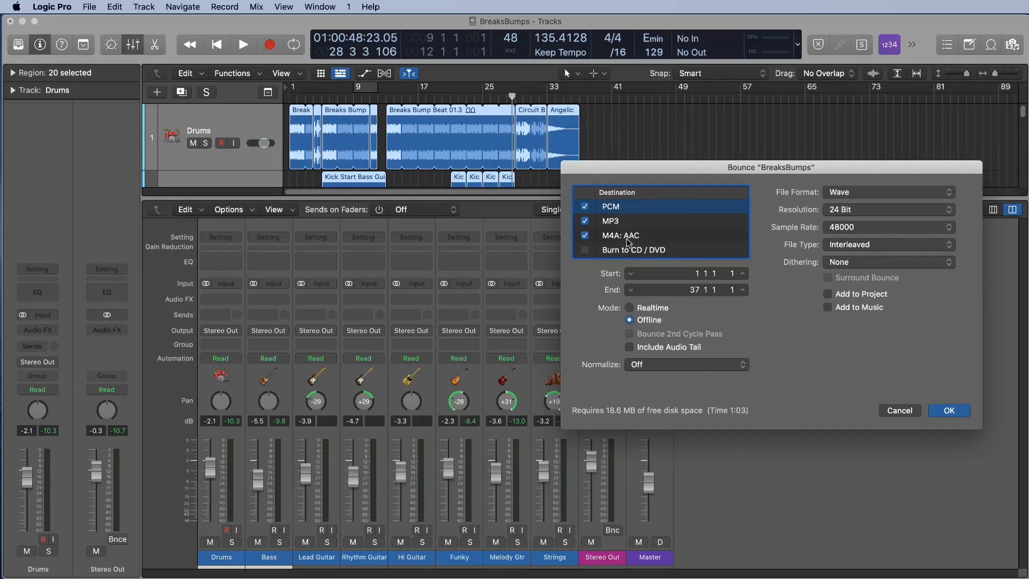
- Select the MP3 destination and open its stereo bit rate choices
left_click(677, 221)
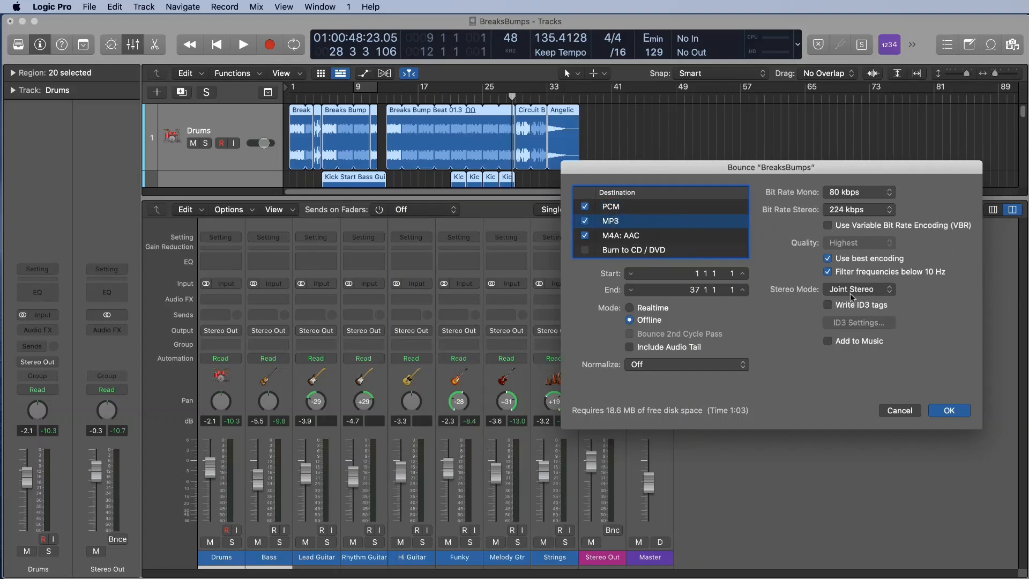
left_click(857, 210)
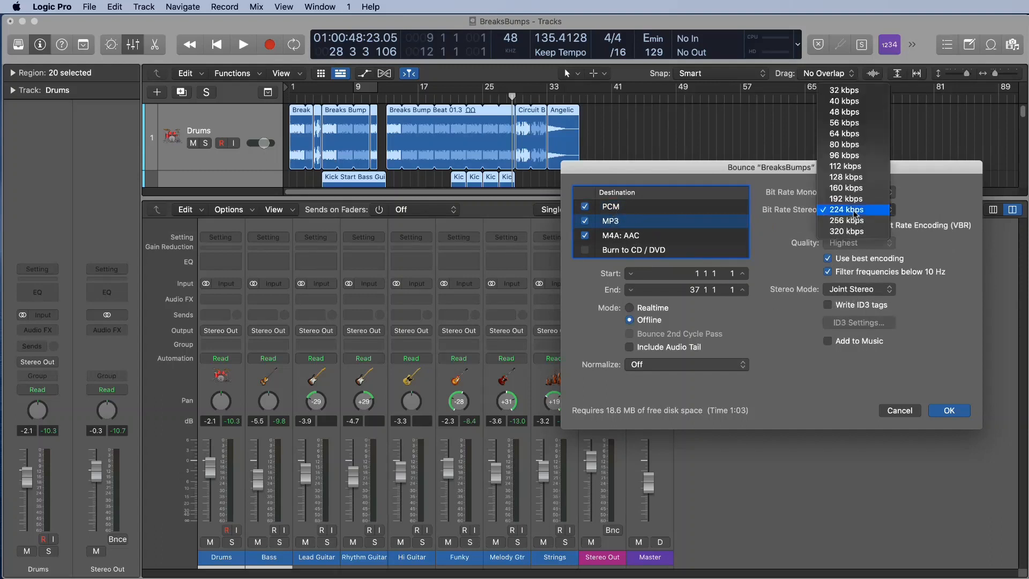